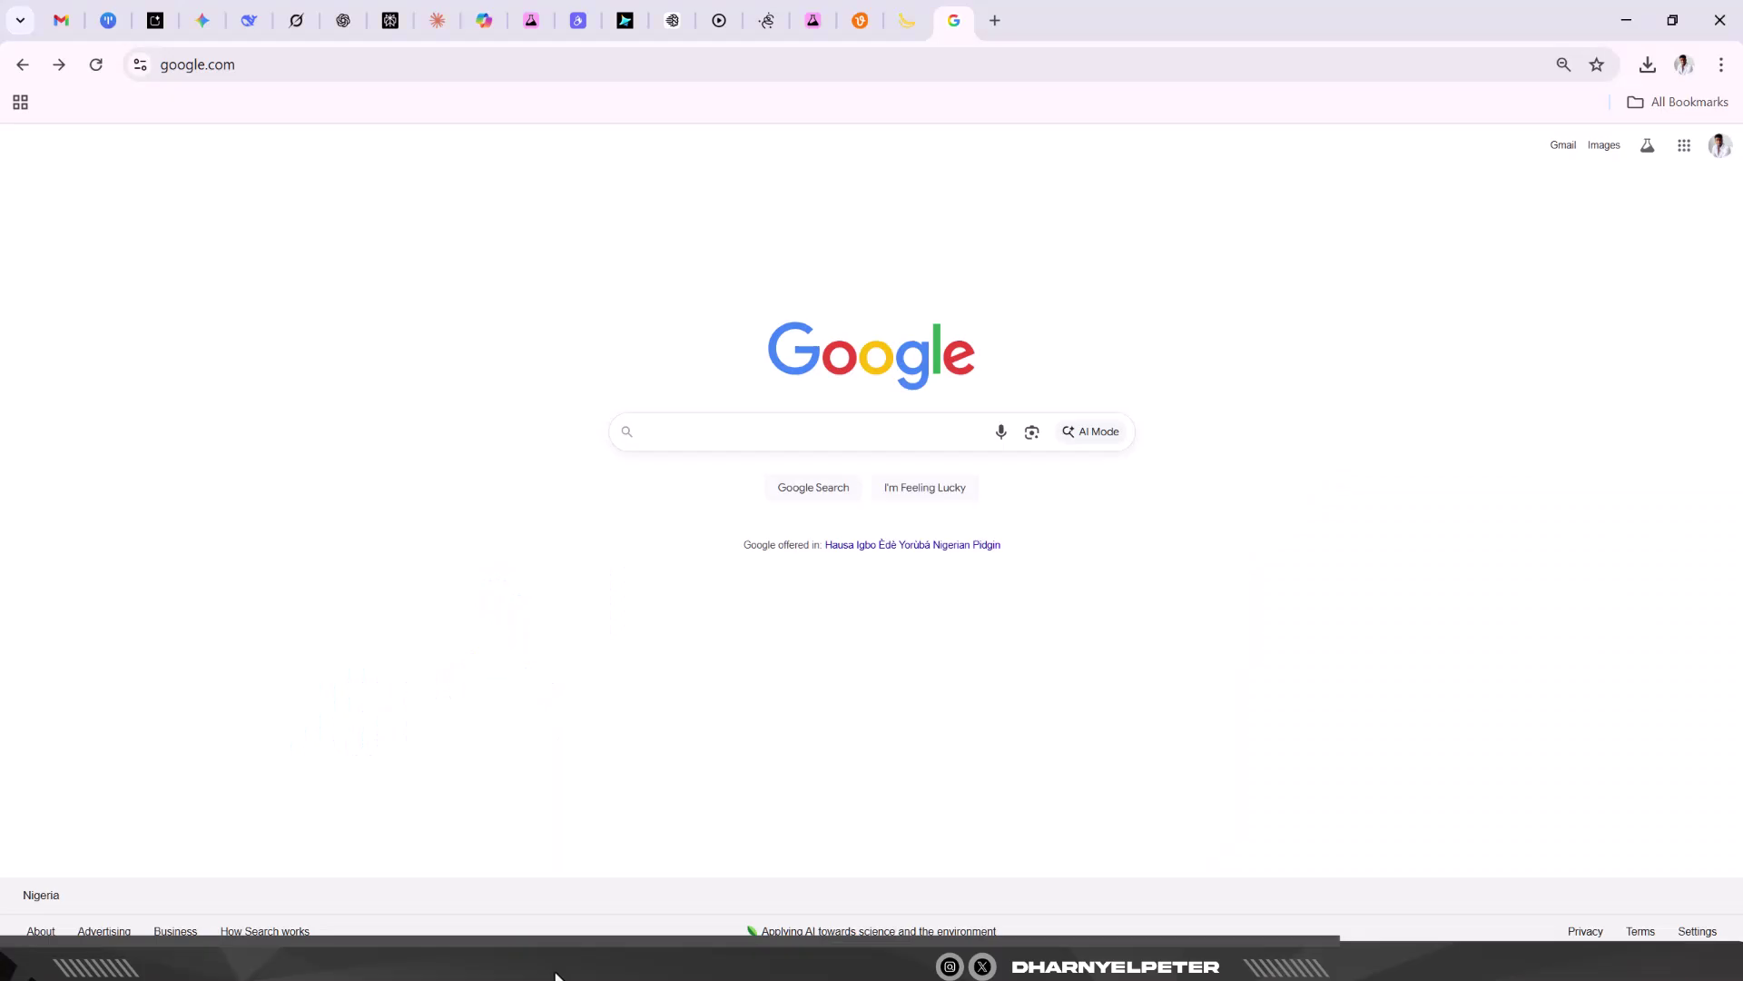
click(548, 964)
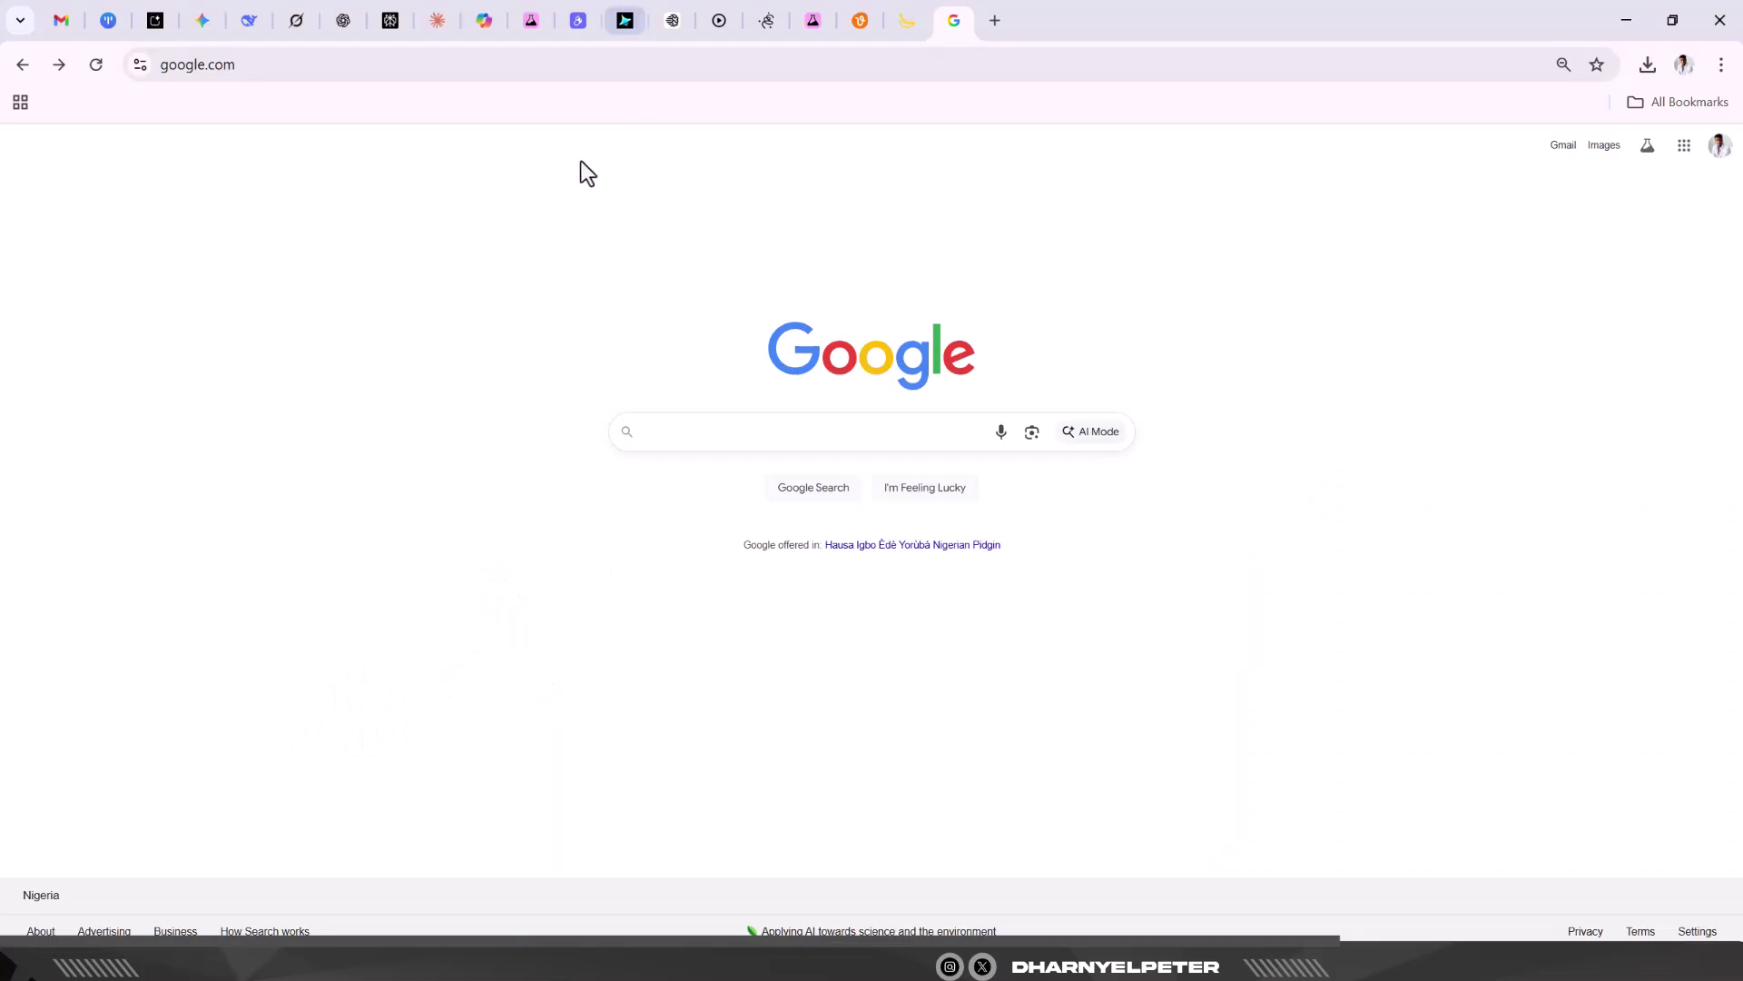
click(258, 66)
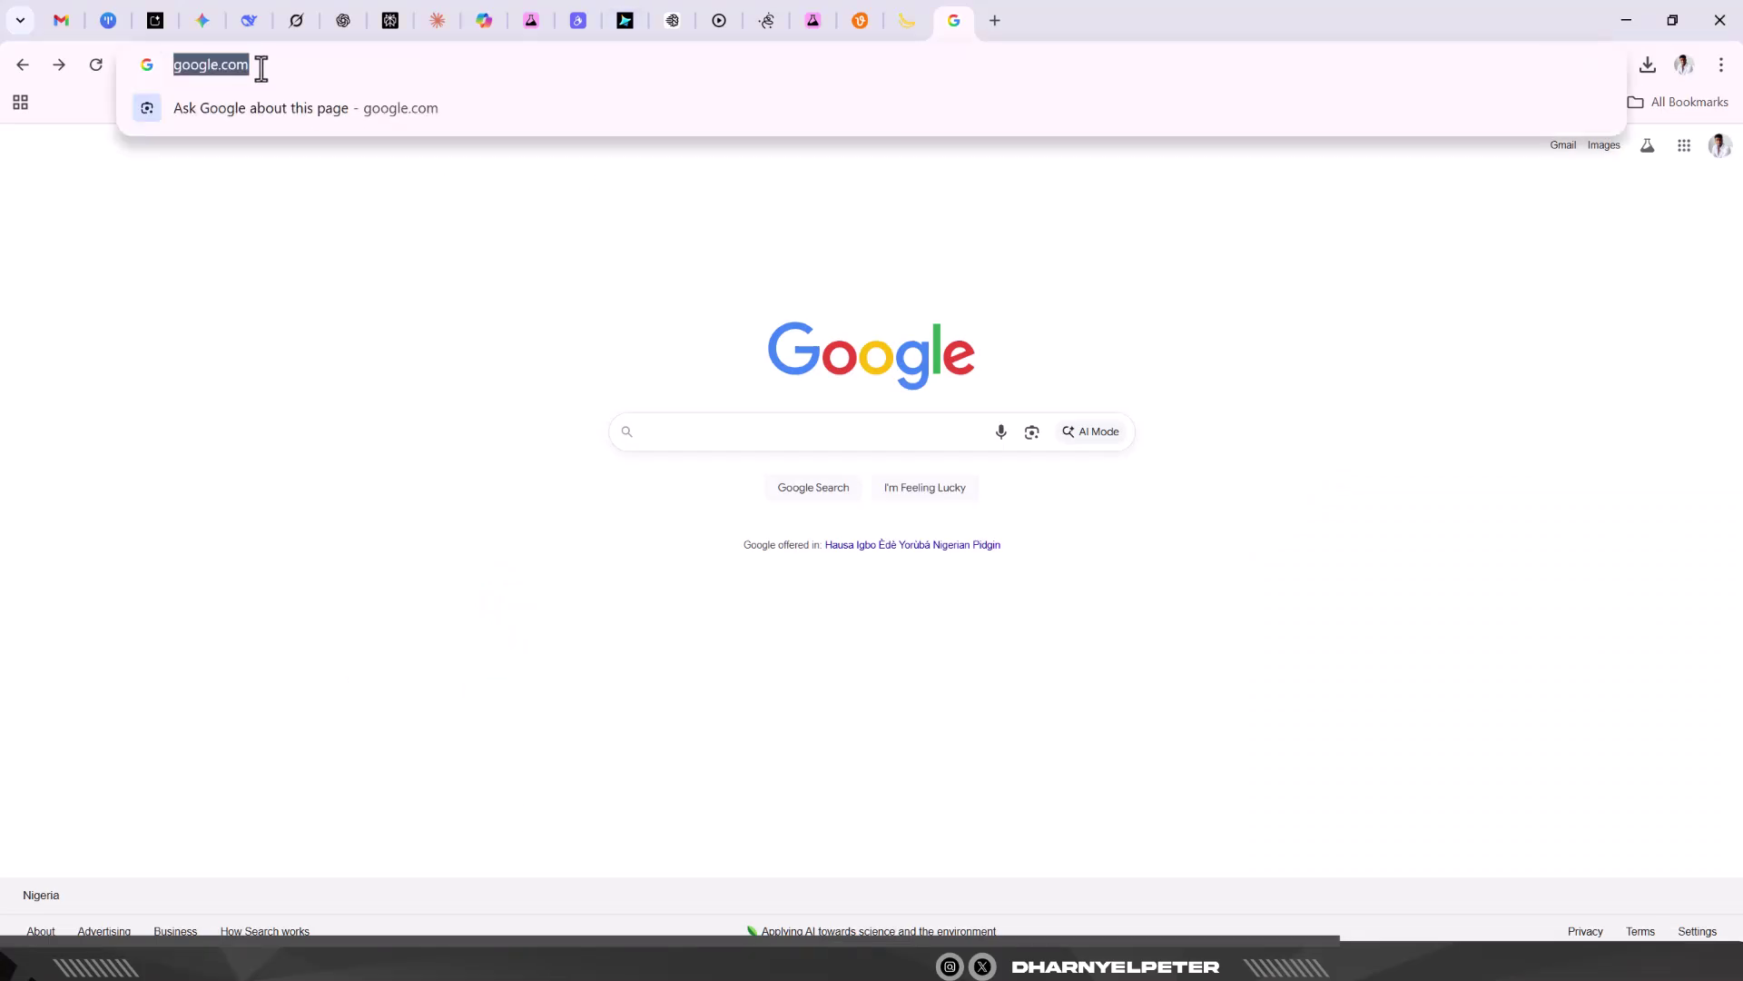
text(https://app.reve.com/)
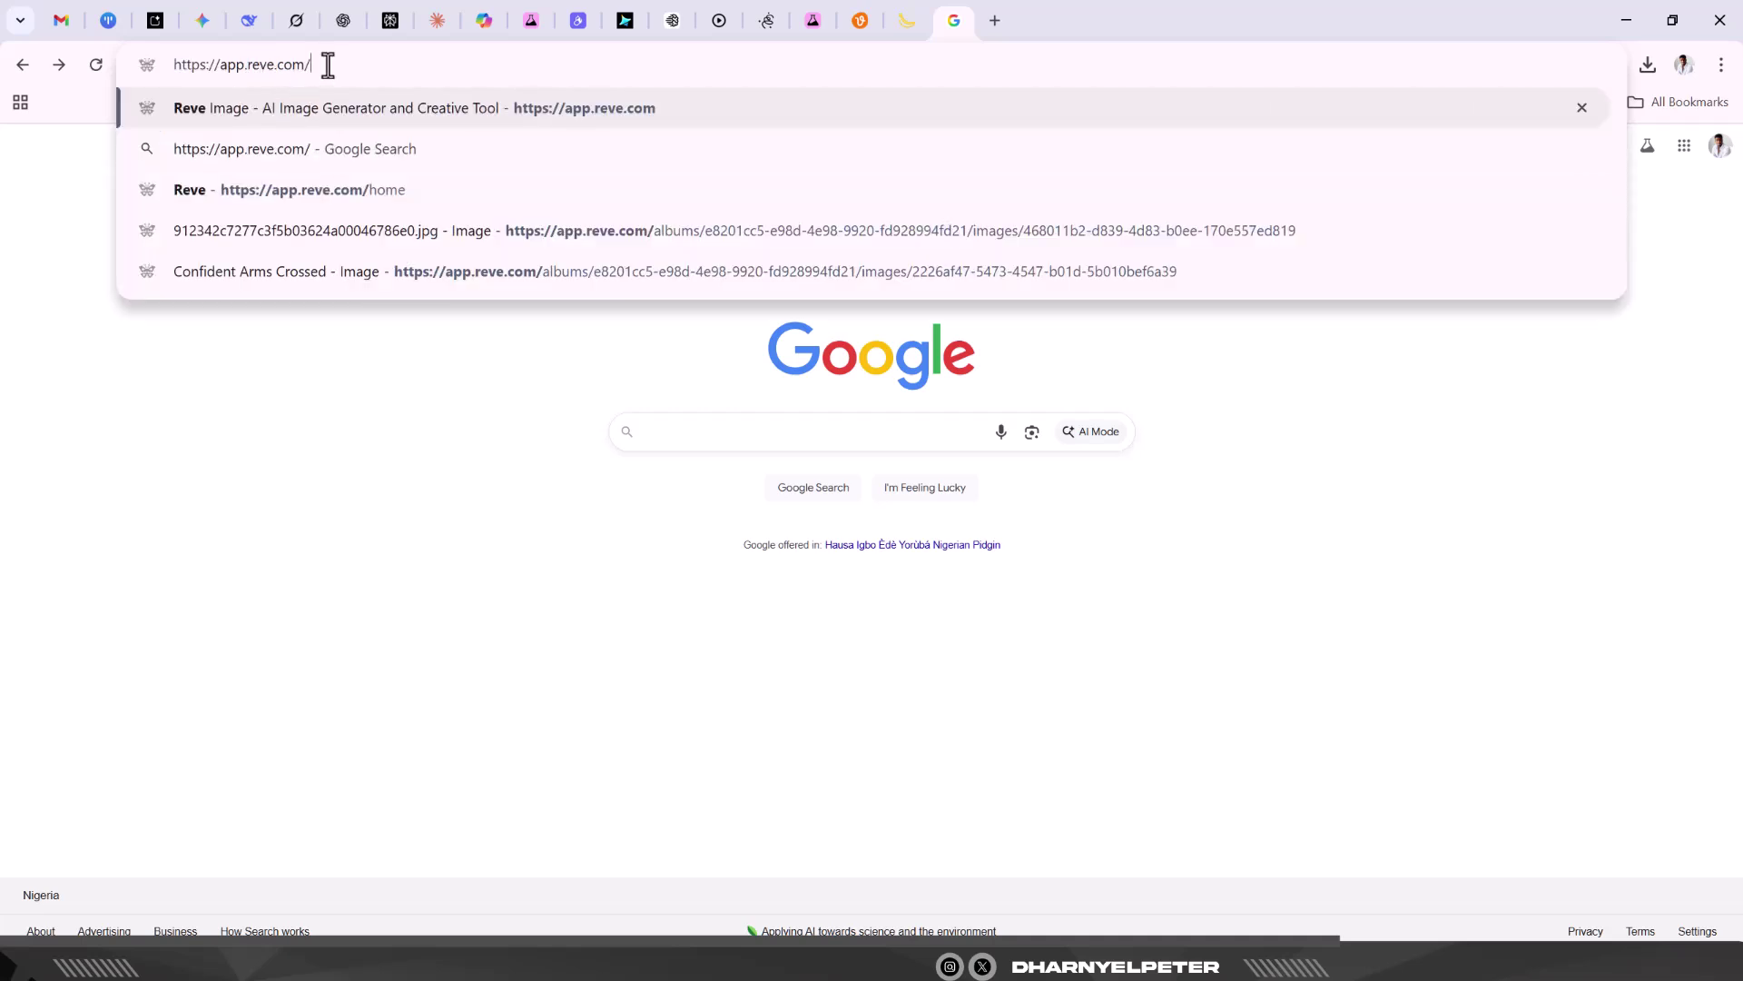
key(ctrl+a)
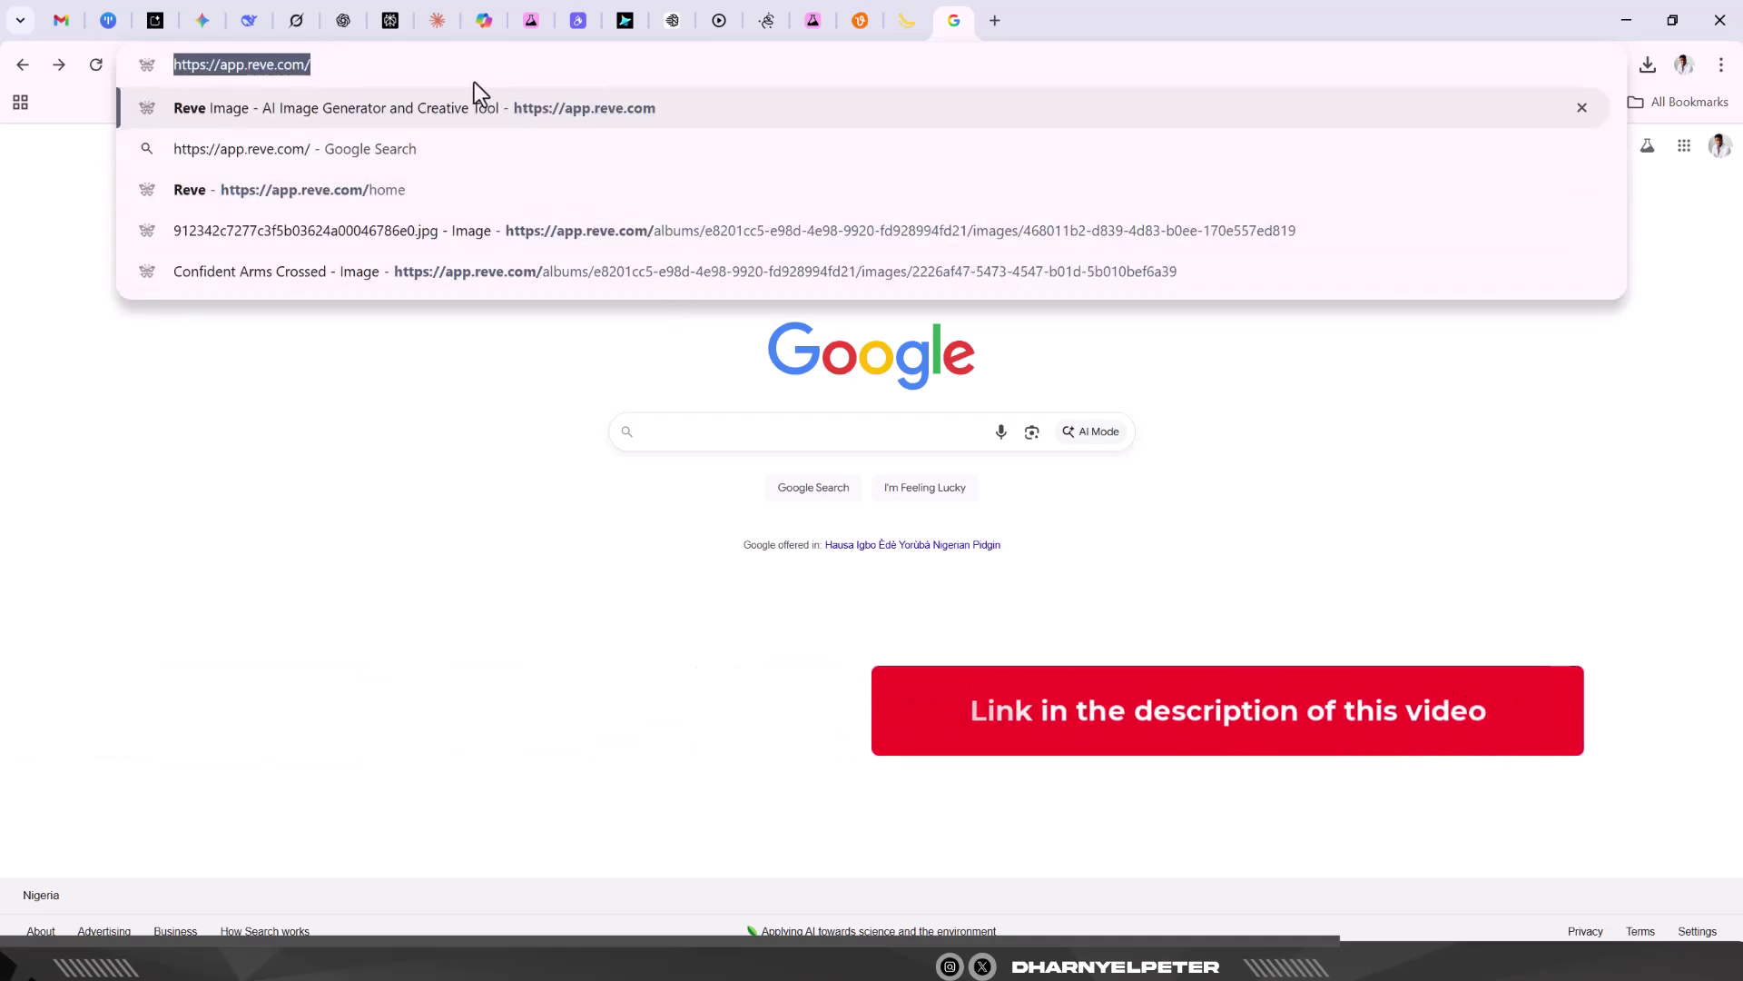
click(443, 63)
key(Return)
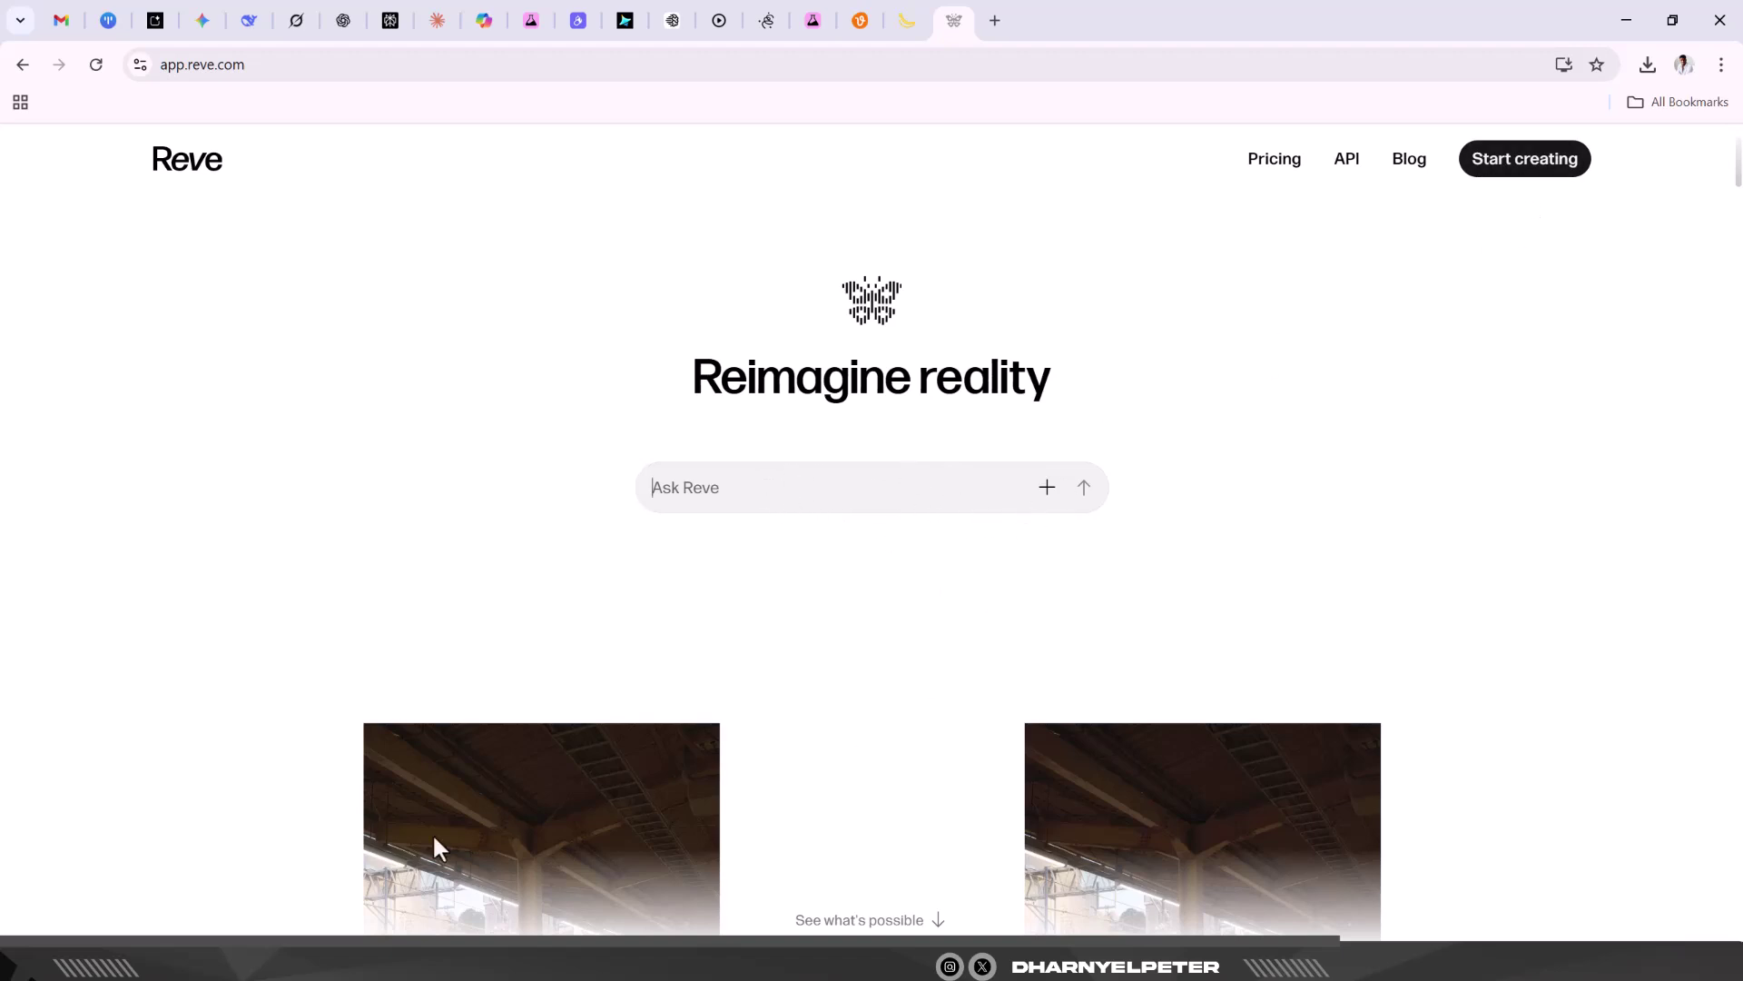
Switch to the RESOURCE folder and view the portrait of the woman with crossed arms at full window size.
click(389, 966)
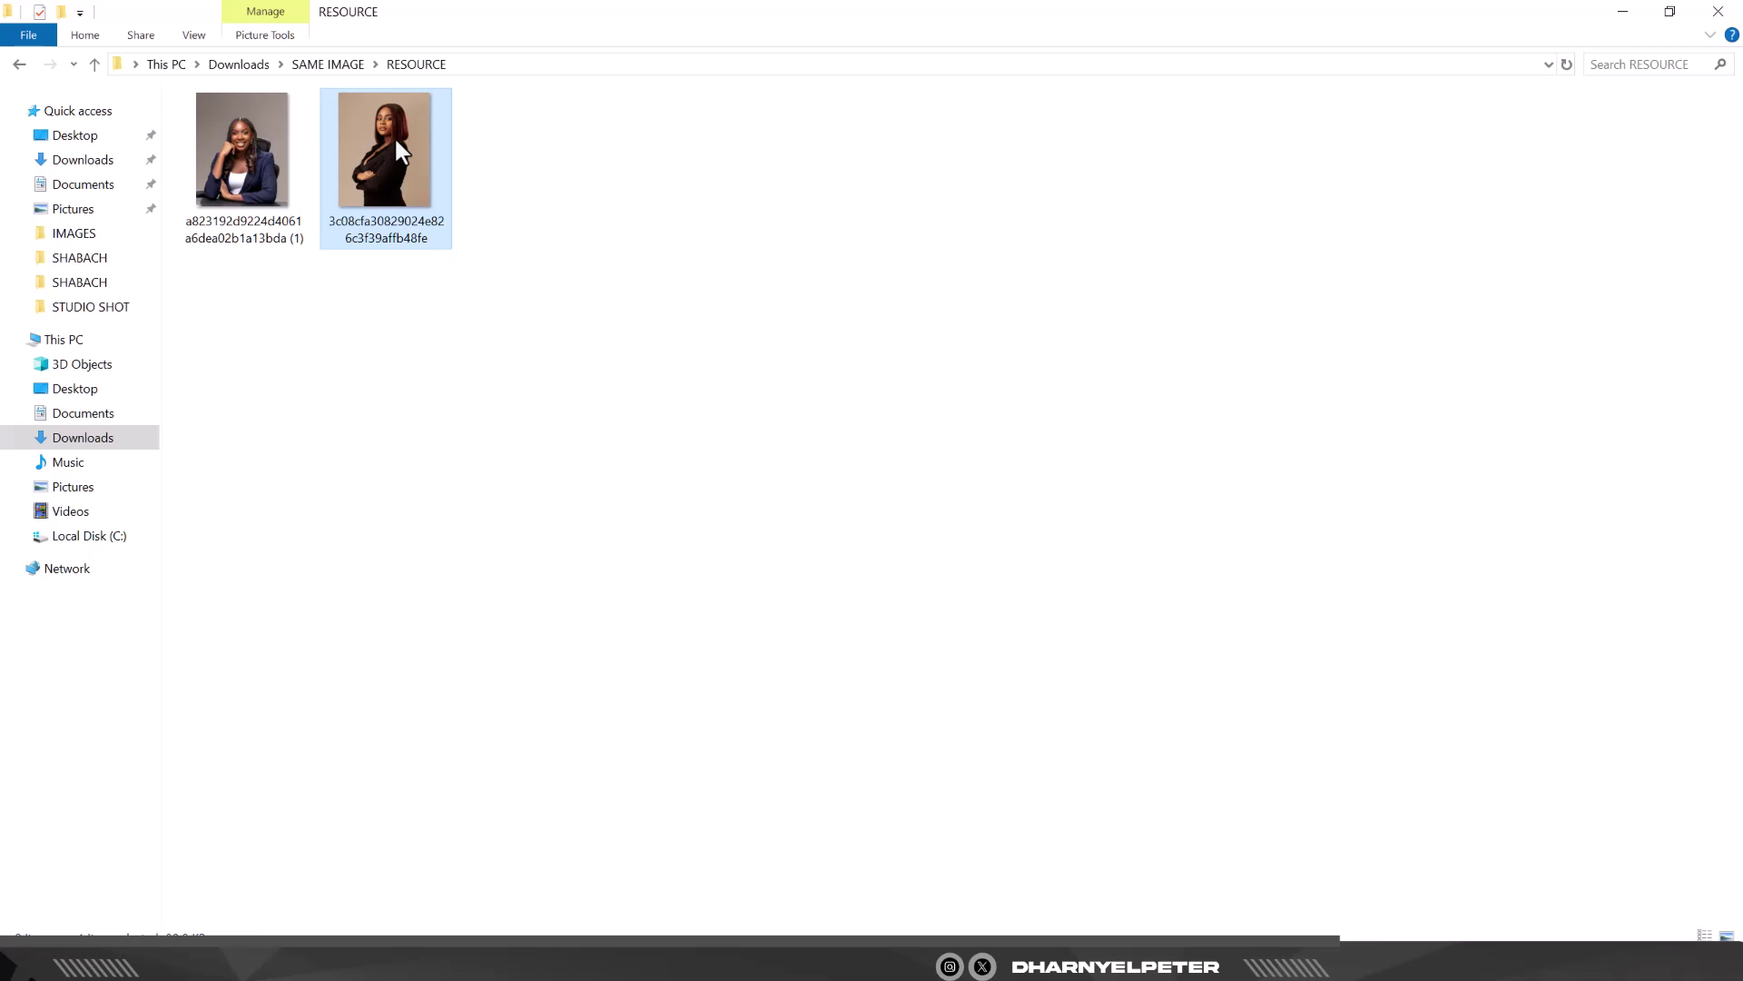
double_click(395, 139)
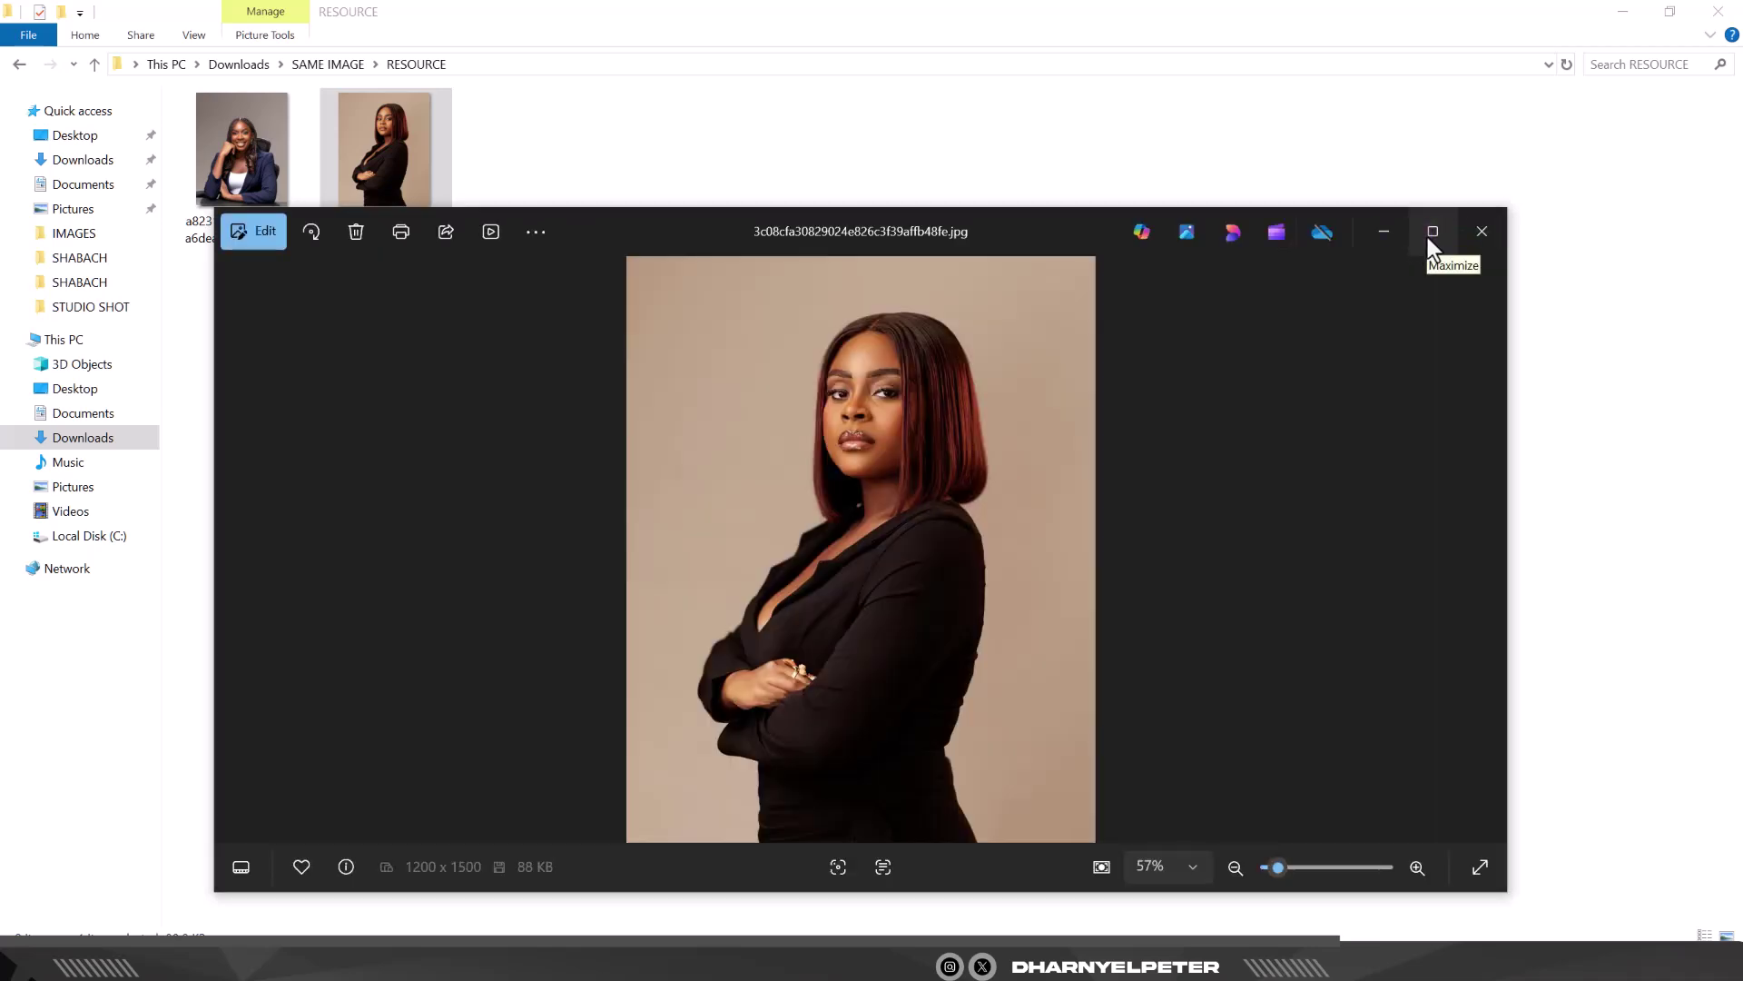
click(1431, 235)
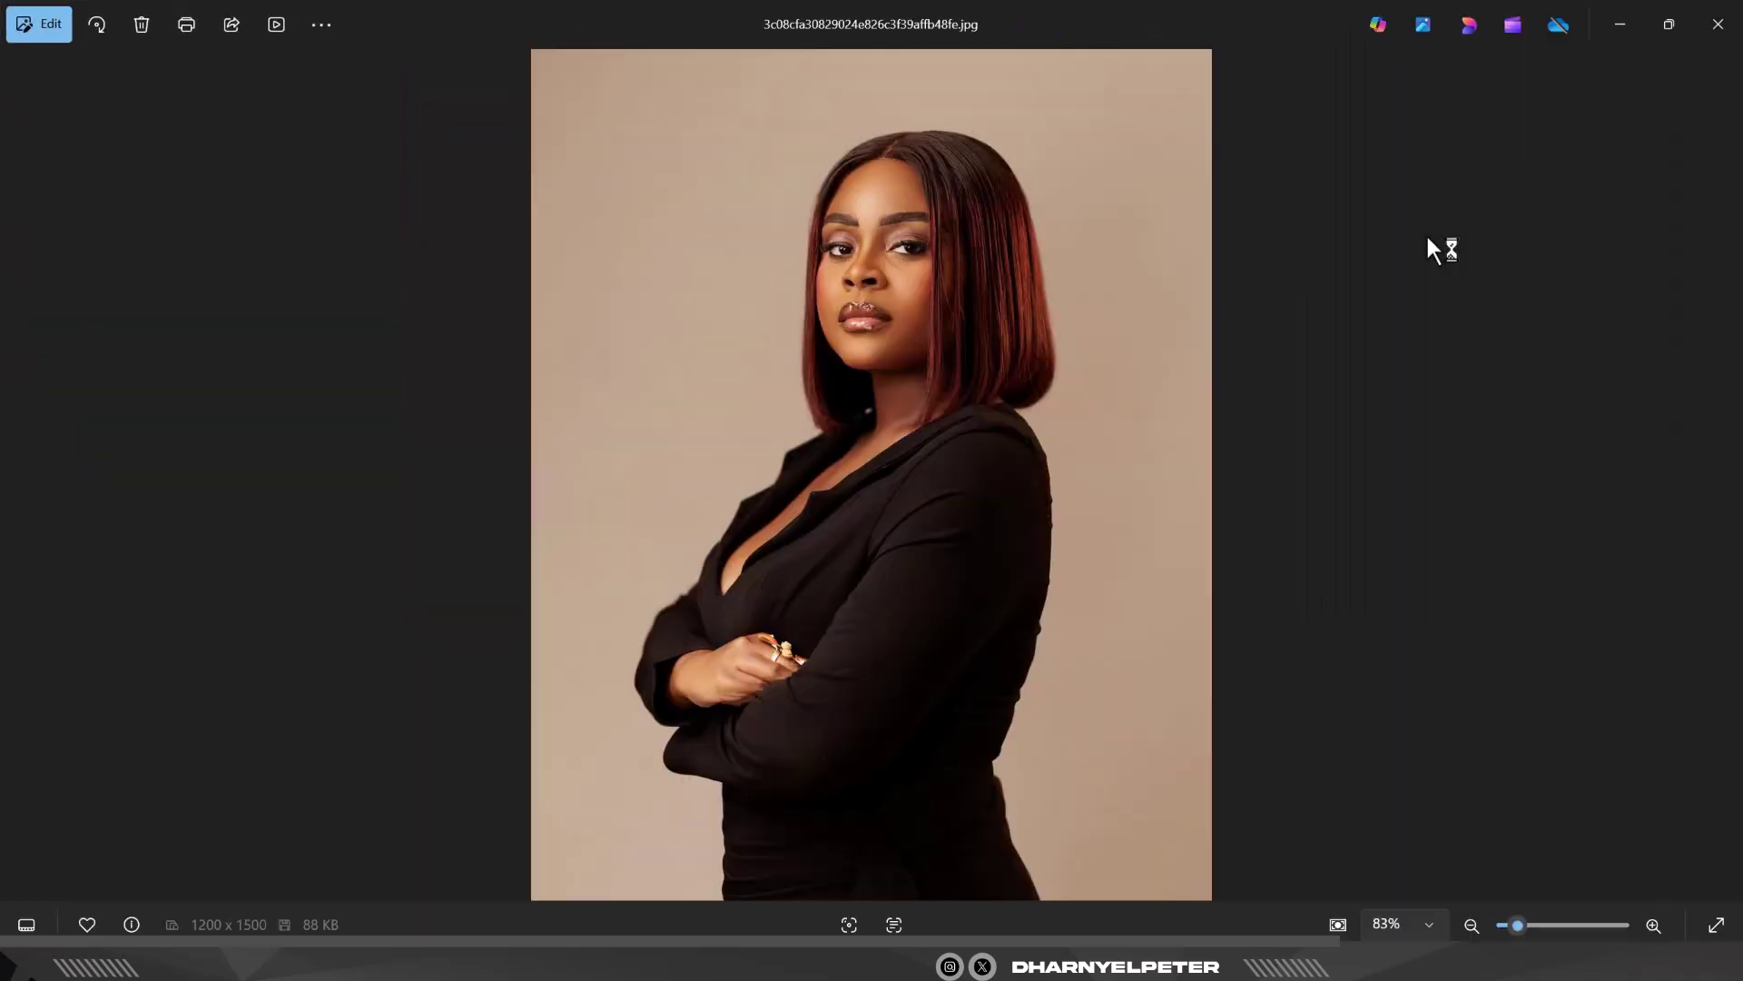
click(1714, 39)
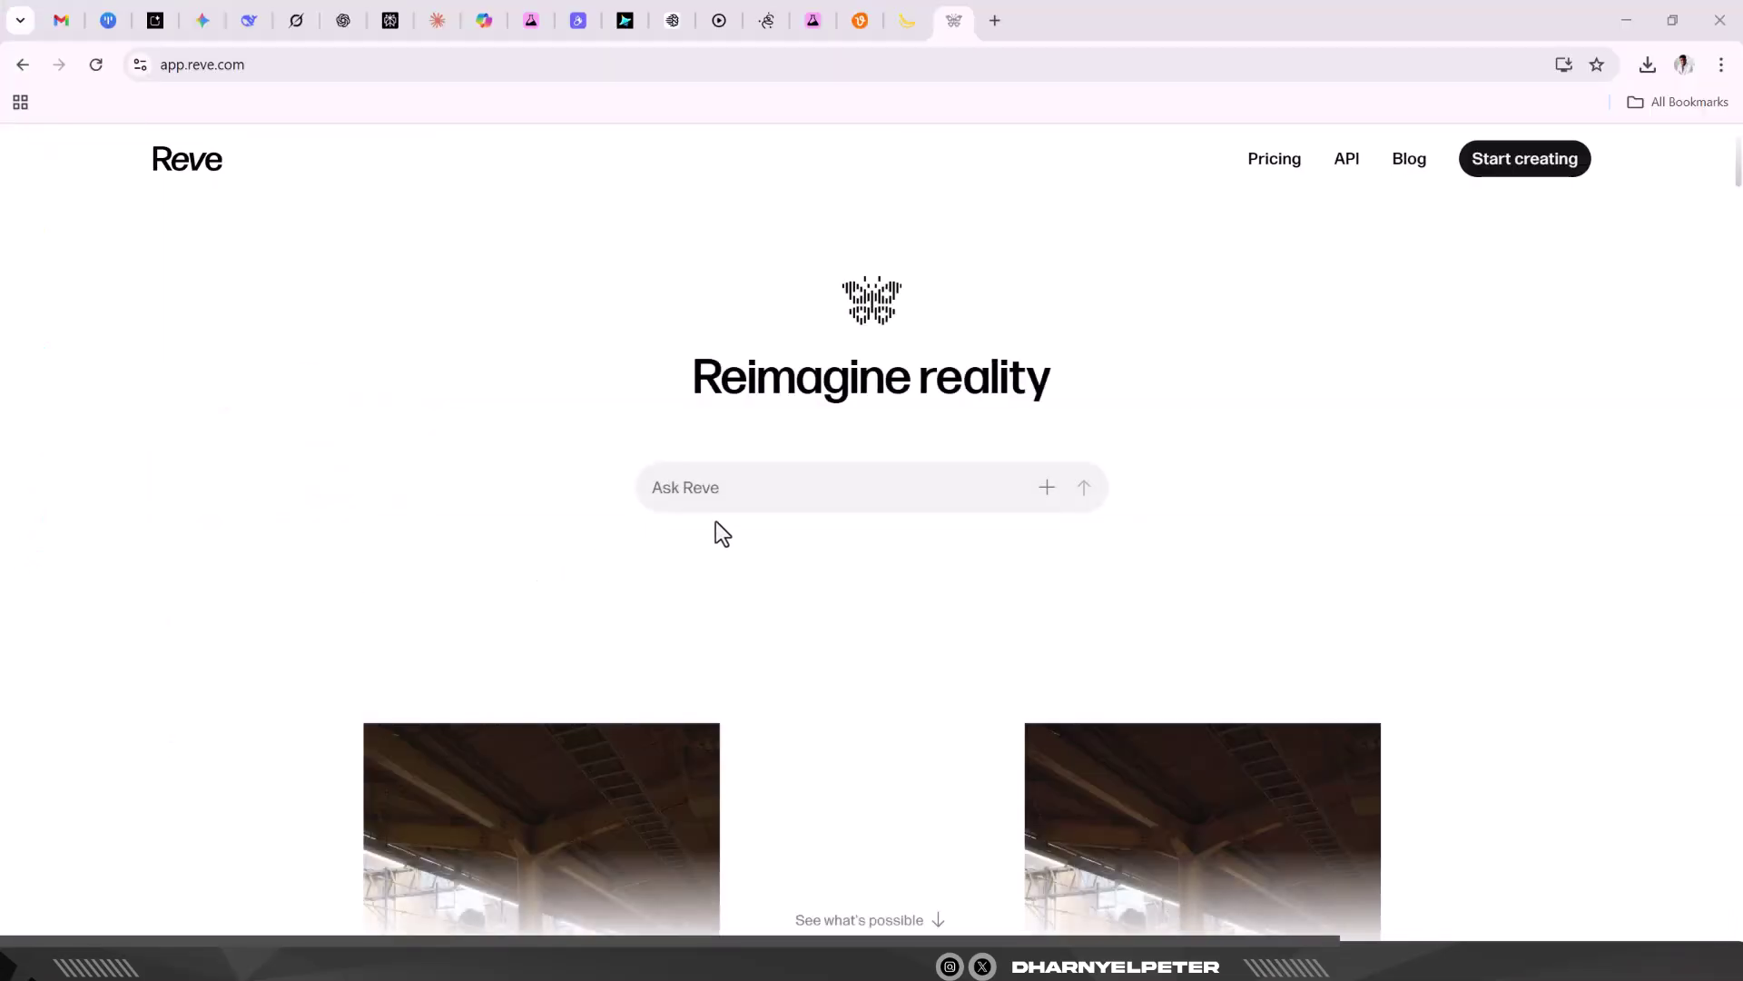
Switch to Pinterest and browse the "headshot s" results for a professional portrait to use as a reference.
click(1048, 490)
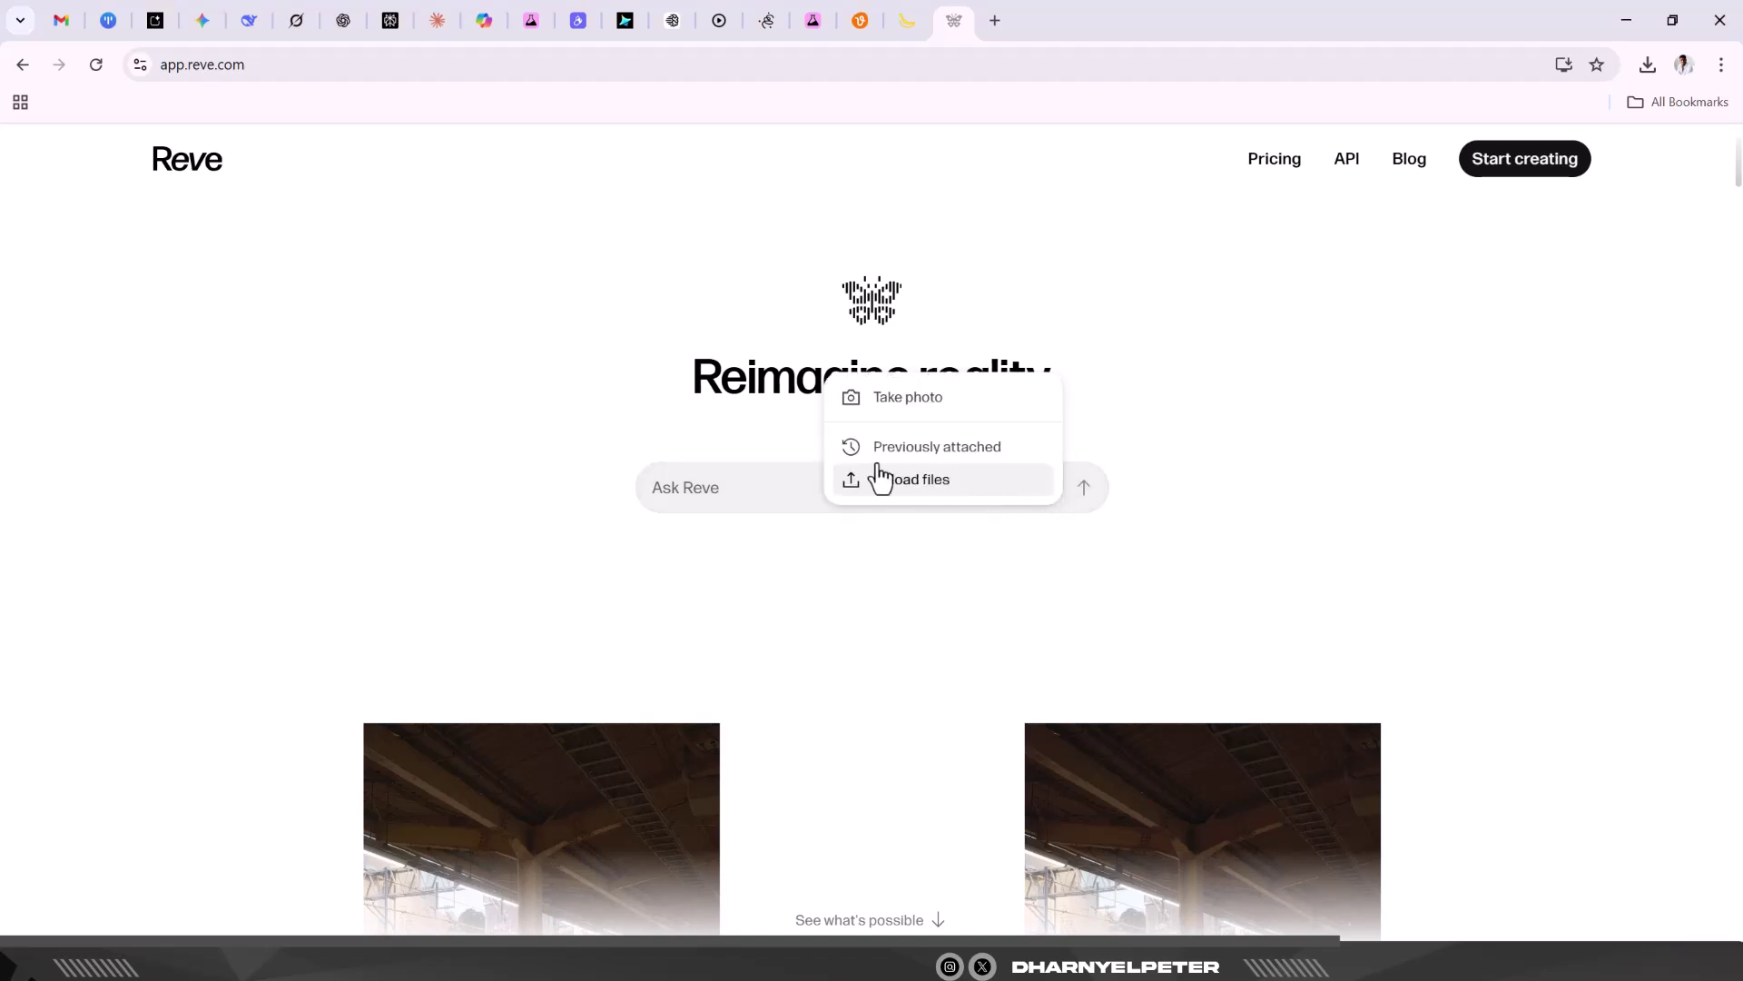
click(410, 456)
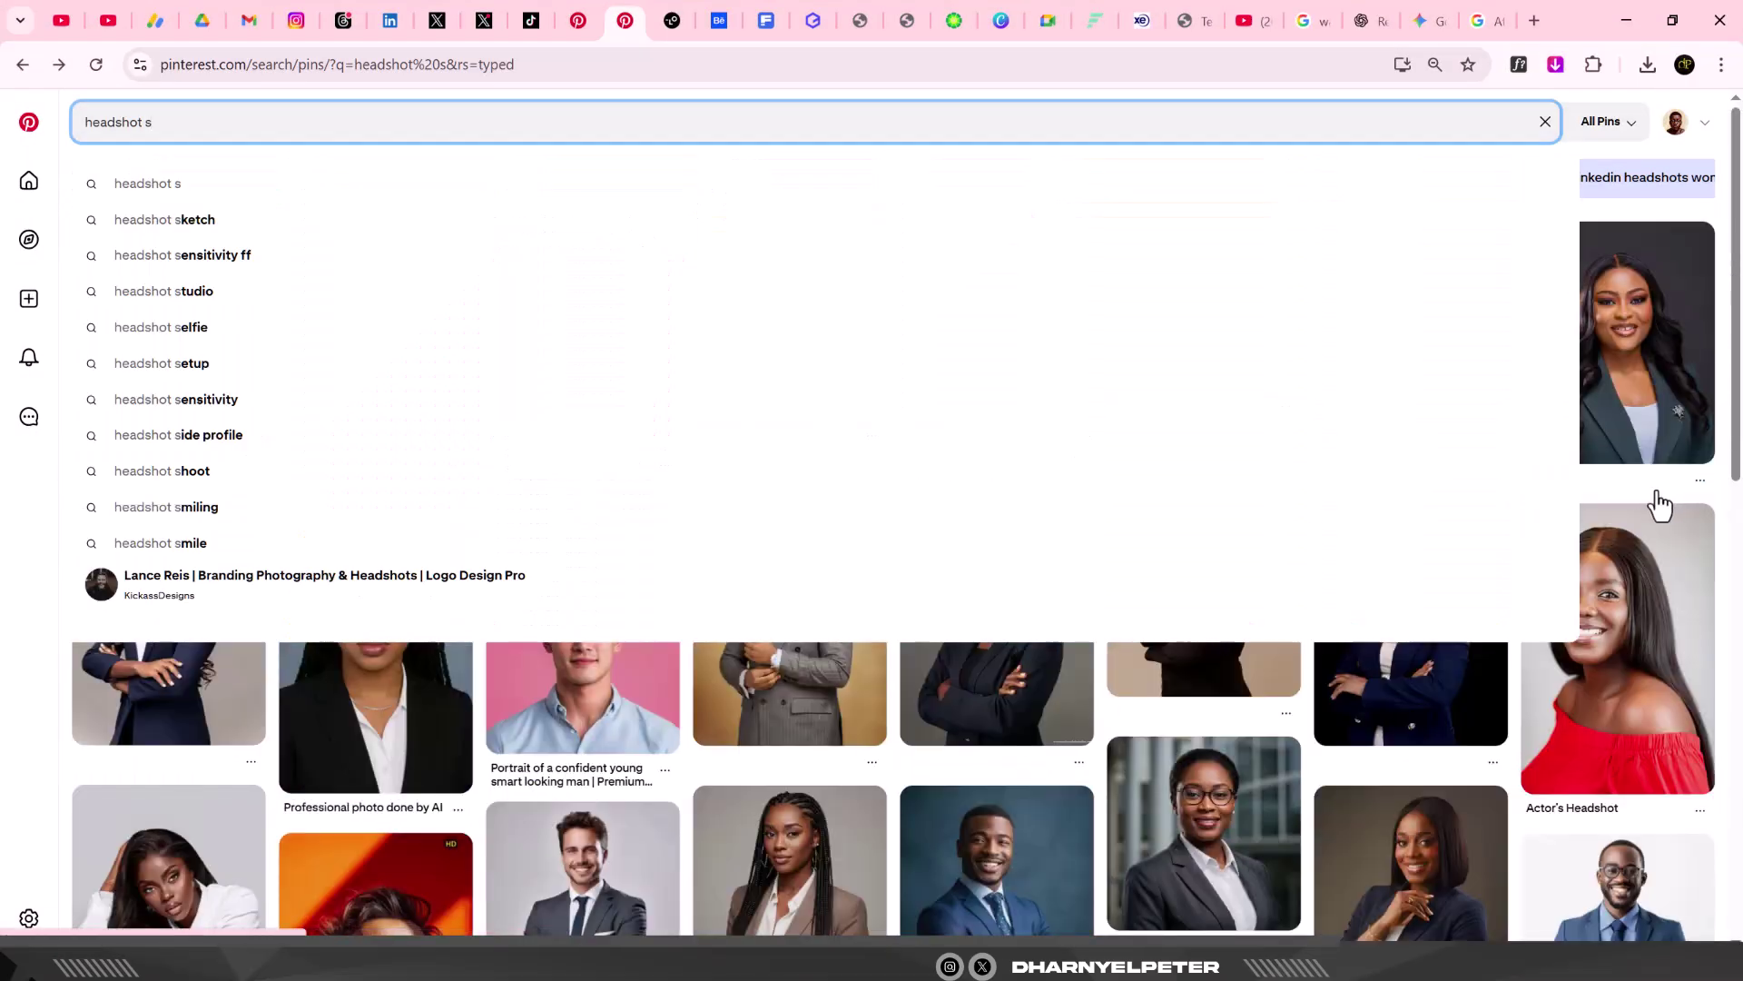
click(1645, 501)
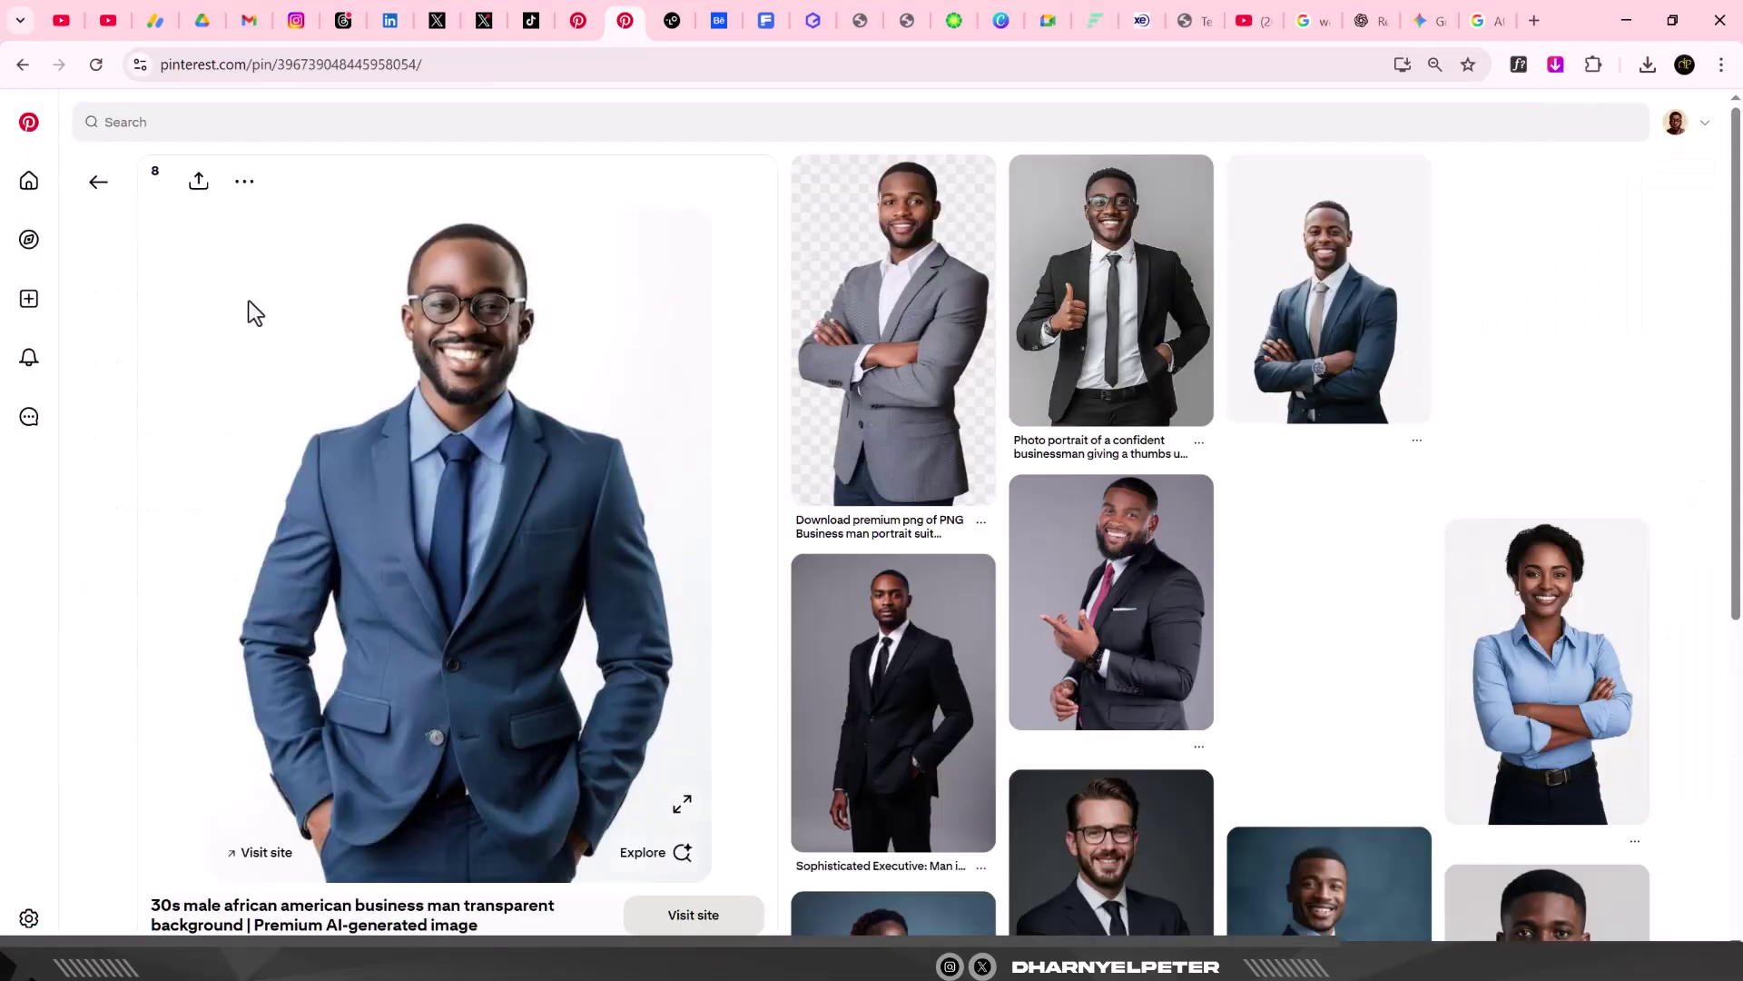
click(22, 66)
scroll(770, 540, down, 8)
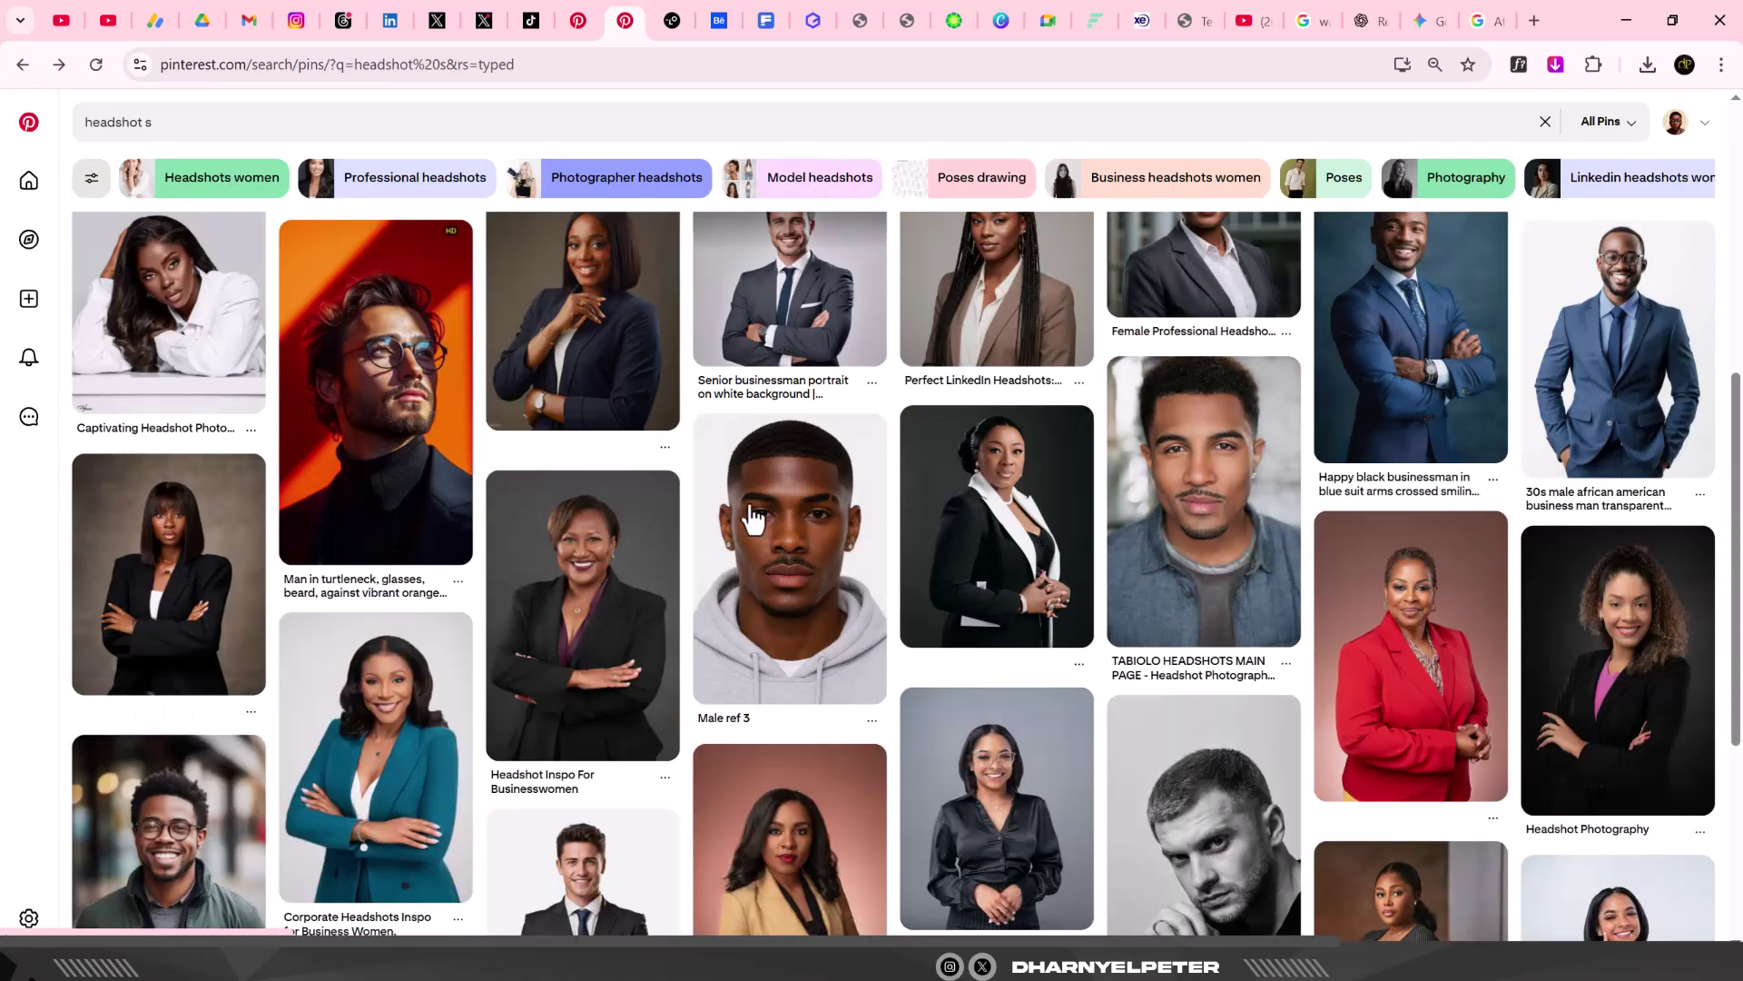
scroll(750, 519, down, 4)
scroll(749, 519, up, 2)
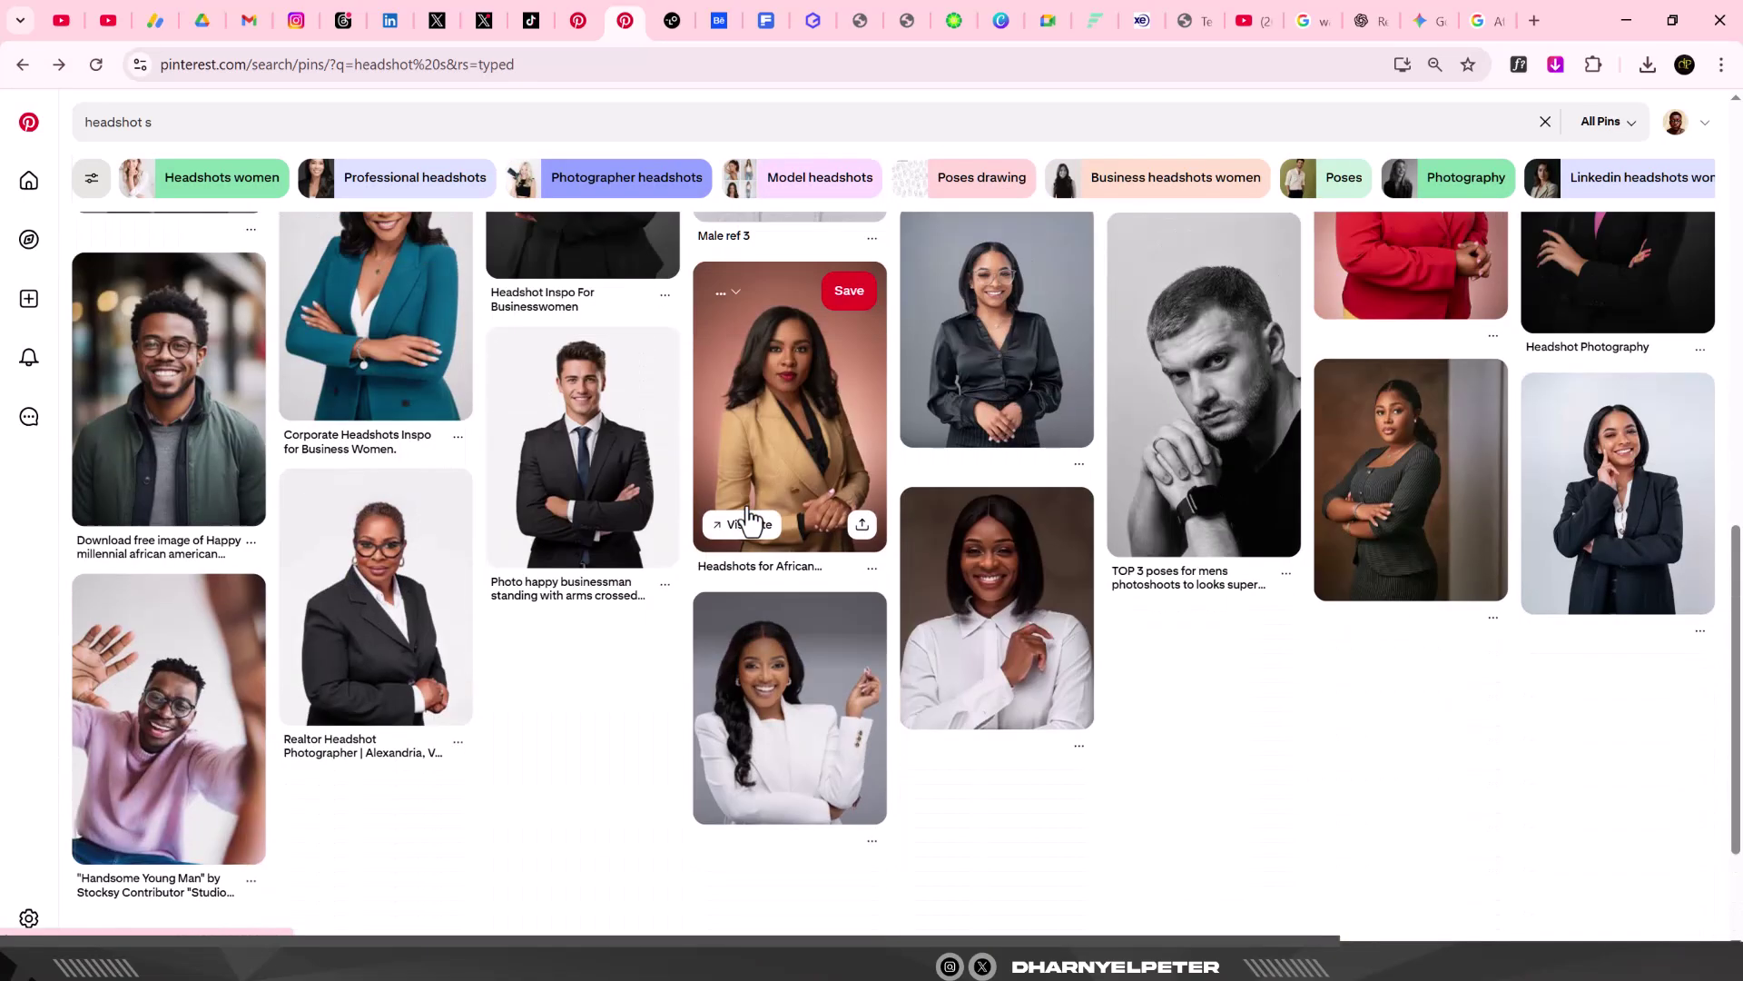
scroll(750, 520, down, 2)
scroll(750, 519, down, 3)
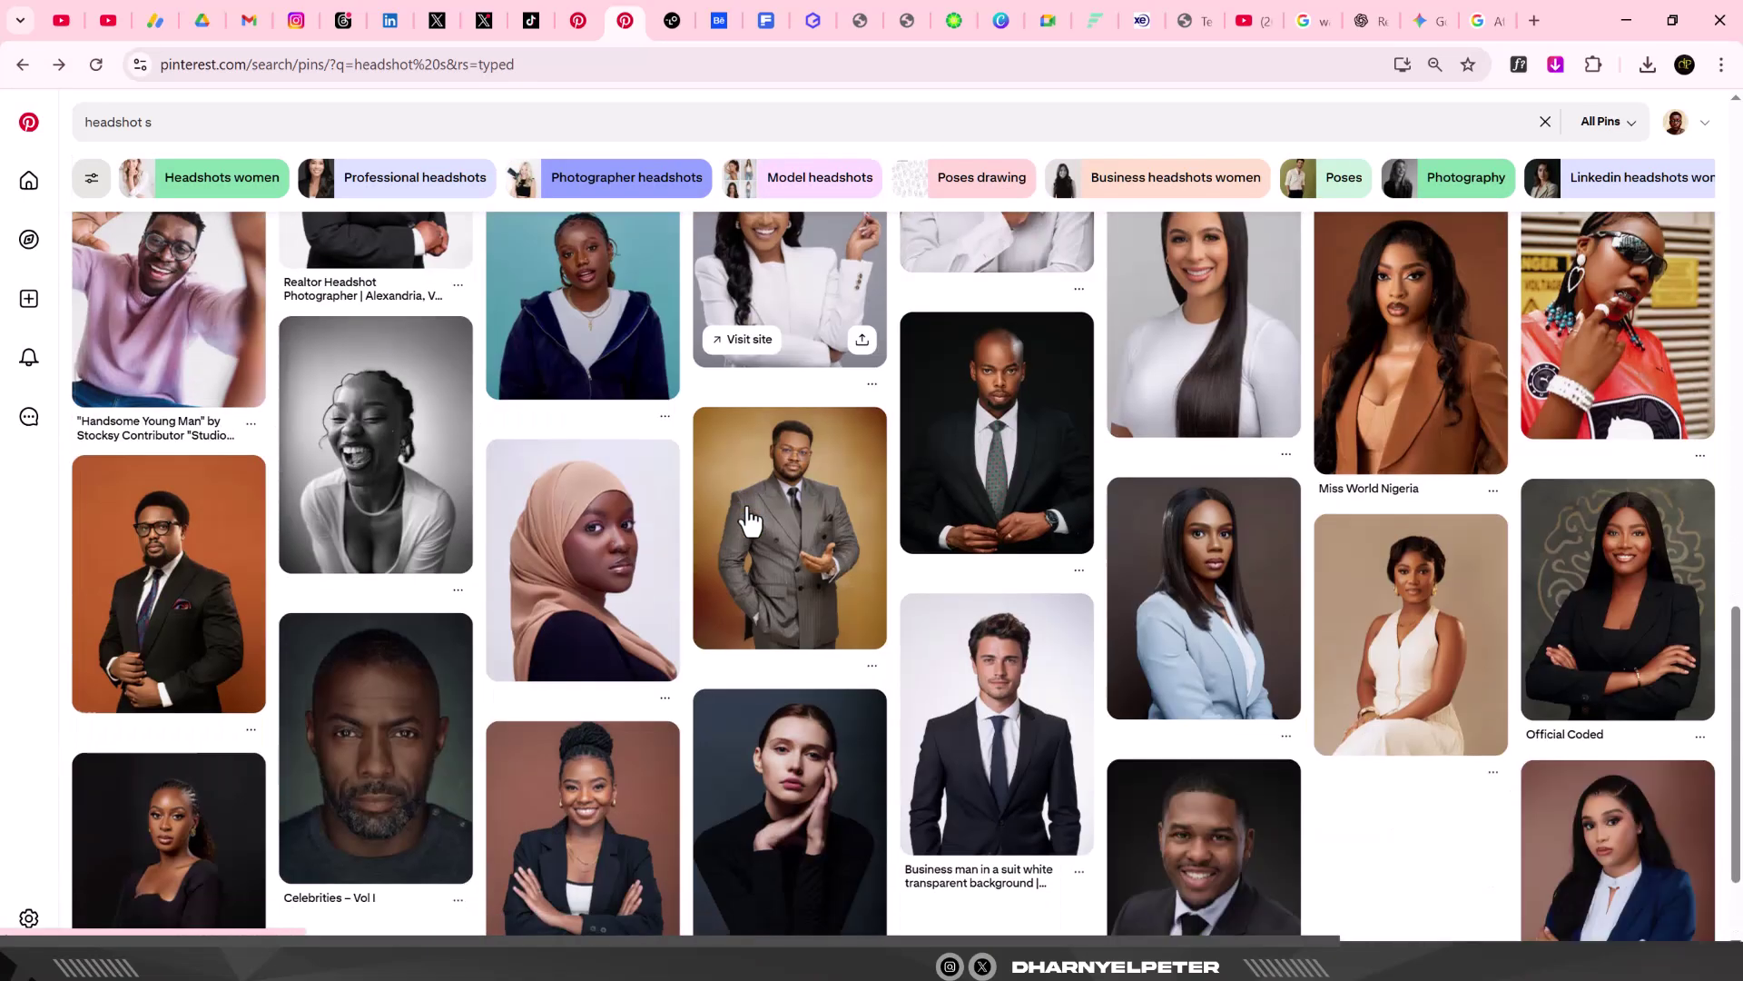
scroll(1264, 533, down, 6)
scroll(343, 557, up, 6)
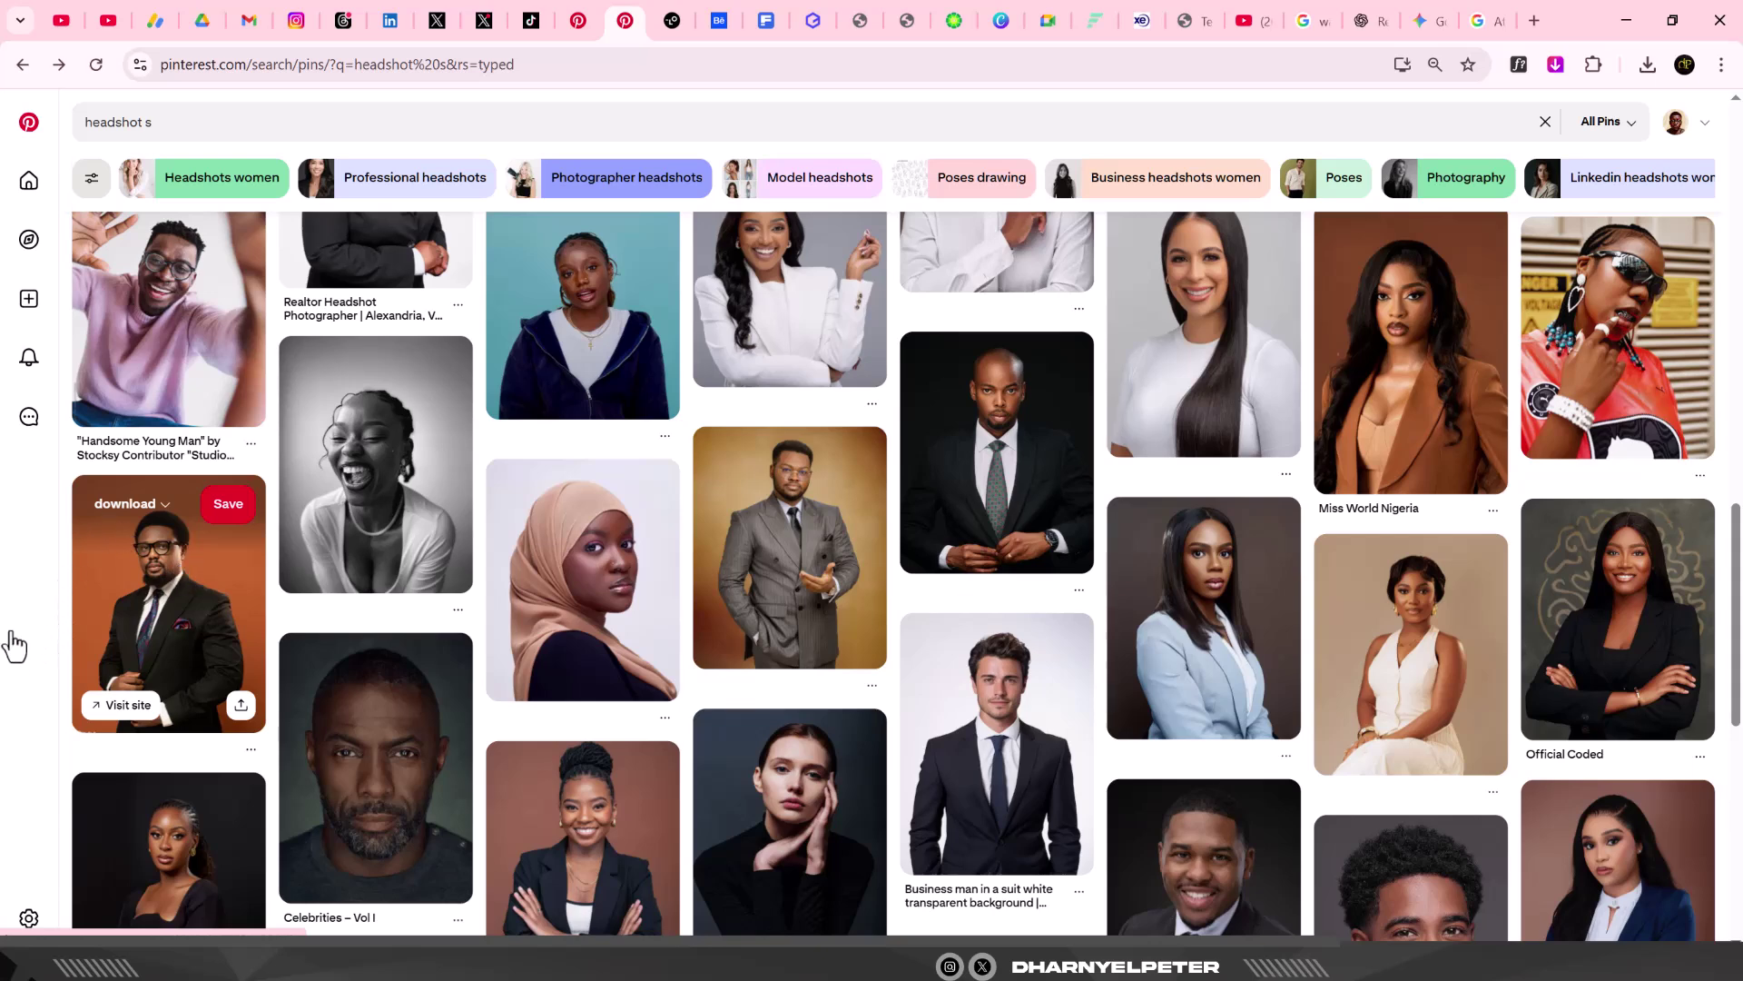
Save the portrait of the man in glasses and black suit on an orange background into Downloads > SAME IMAGE > RESOURCE.
click(164, 608)
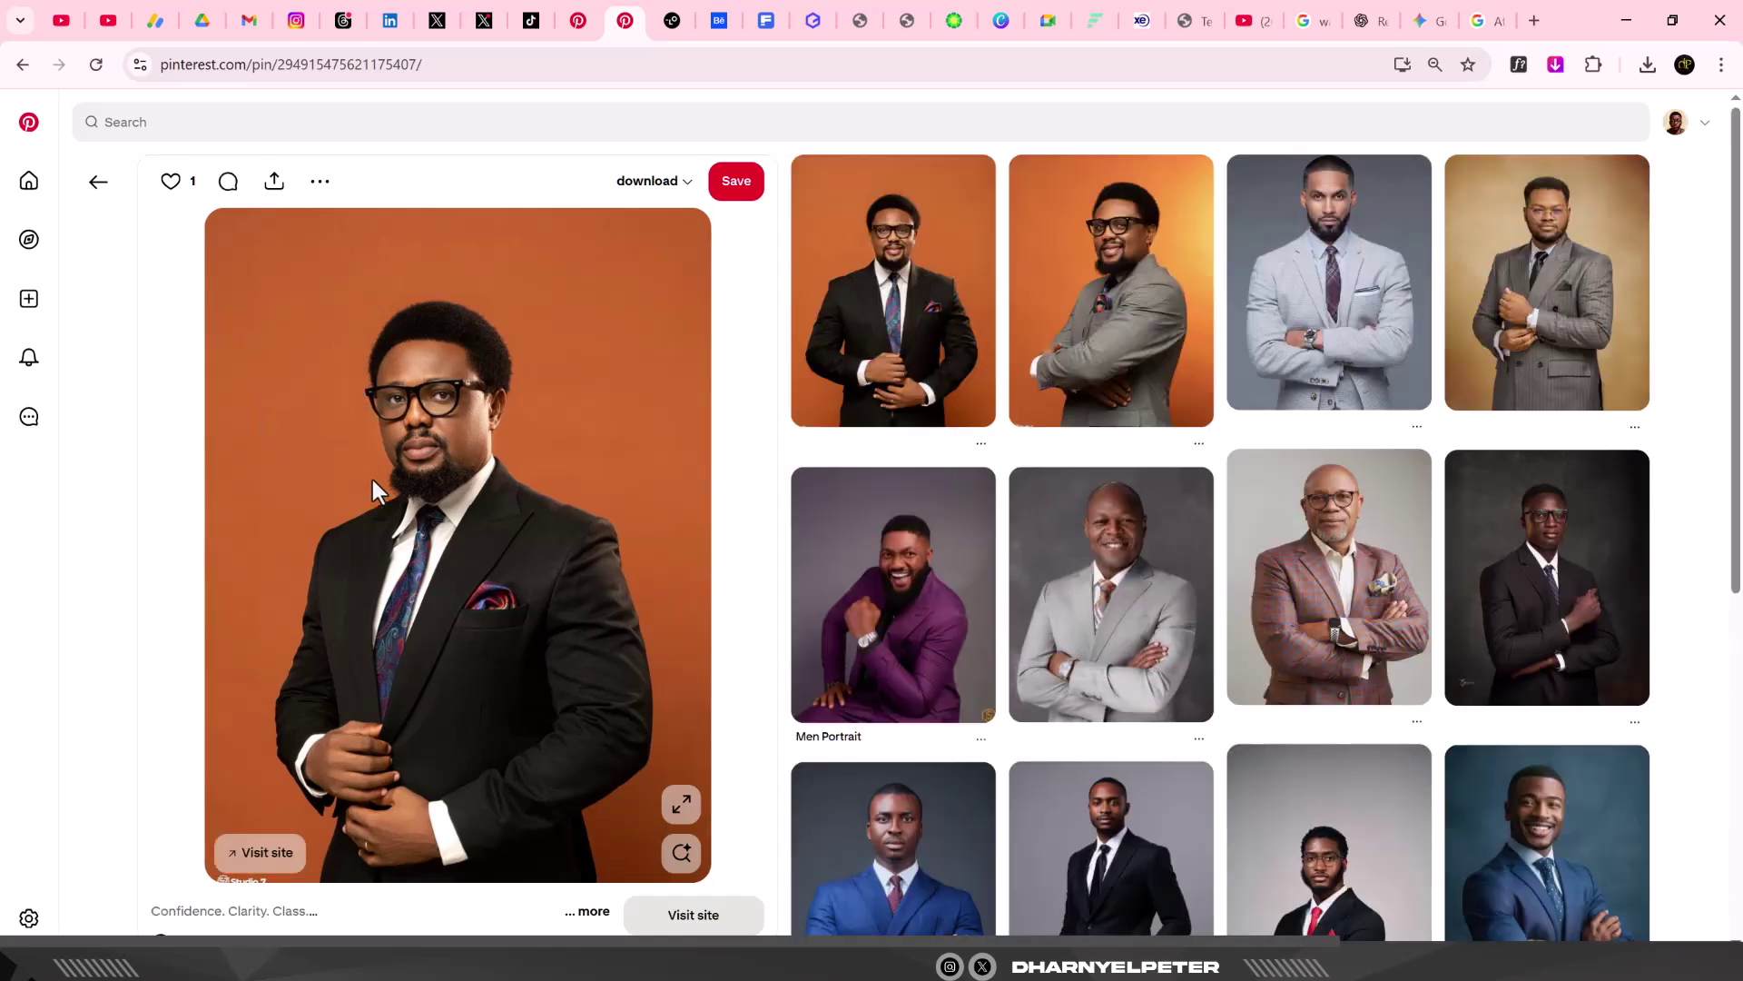
scroll(456, 428, down, 1)
scroll(454, 423, up, 1)
right_click(481, 392)
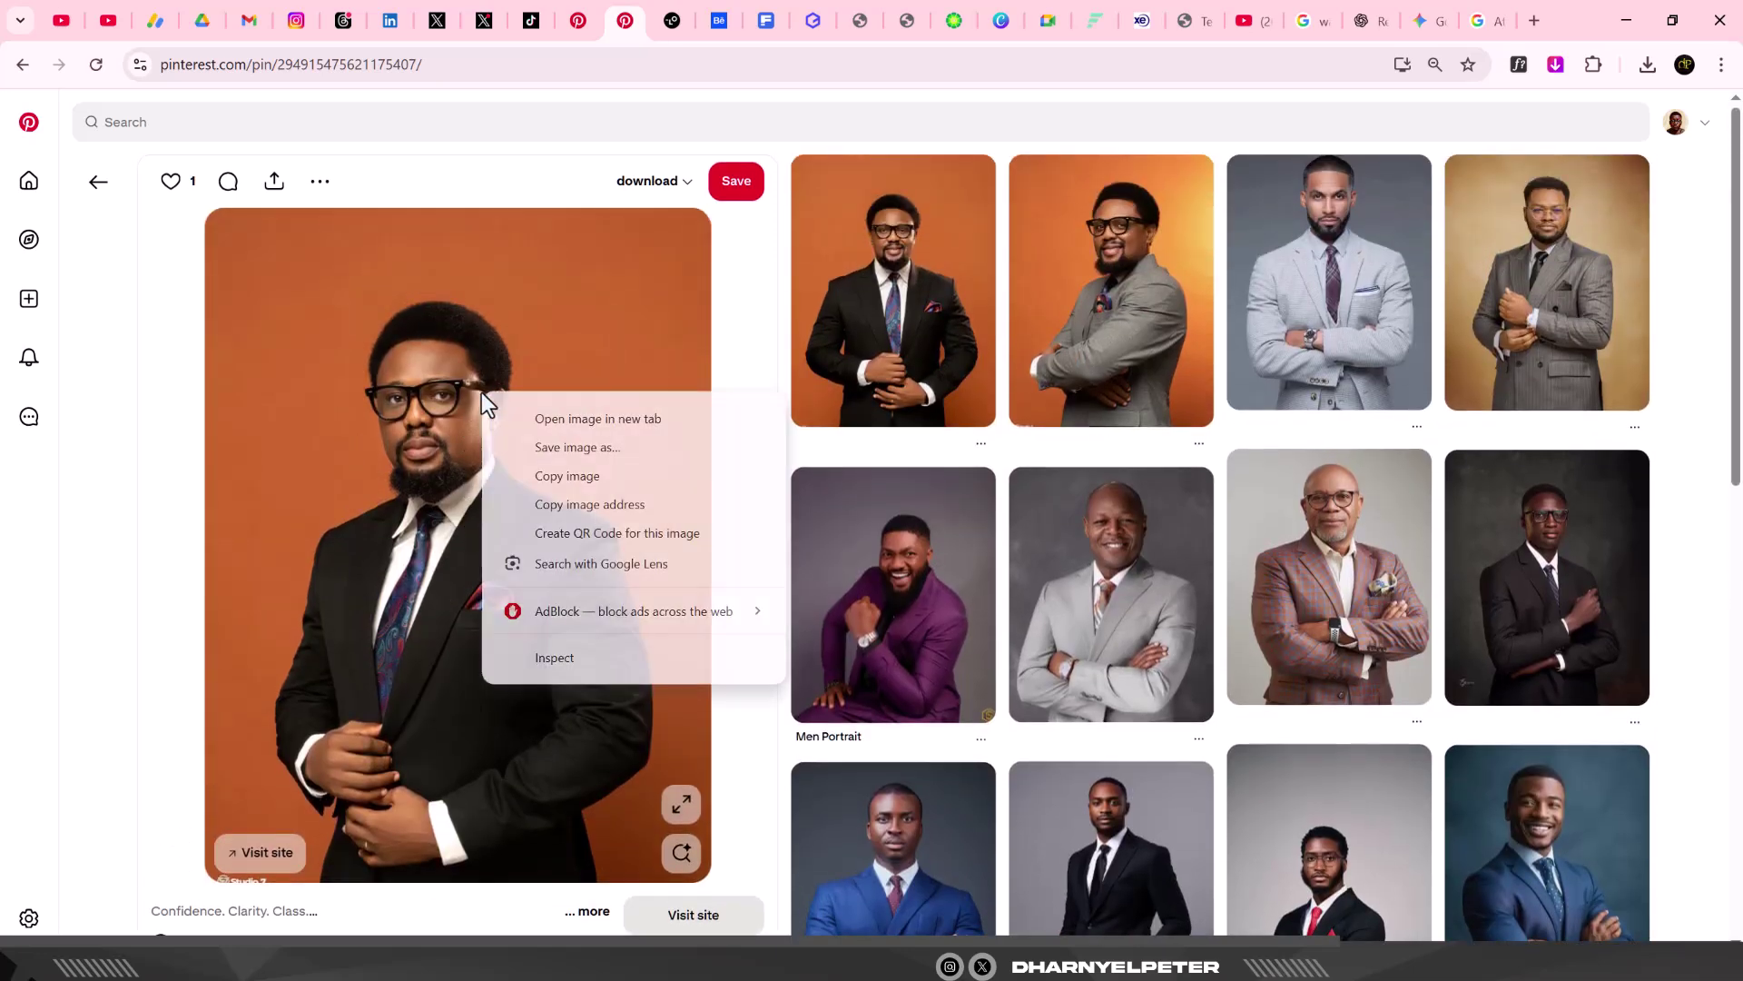
click(556, 449)
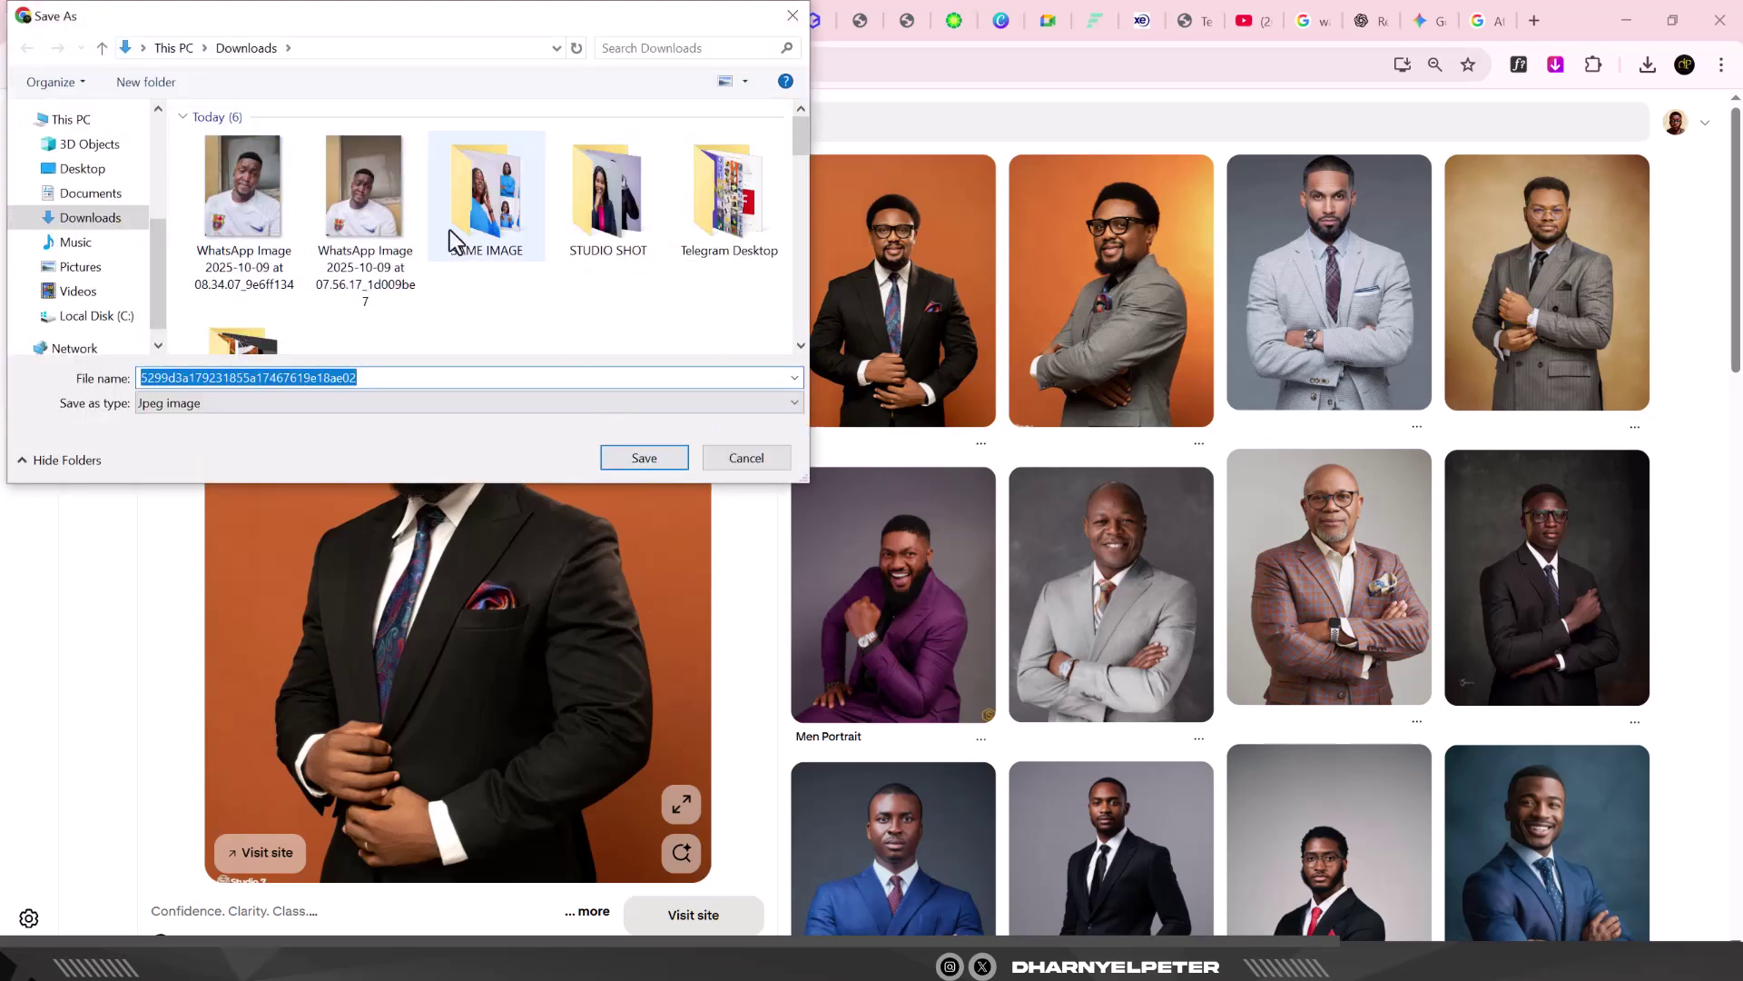
double_click(490, 195)
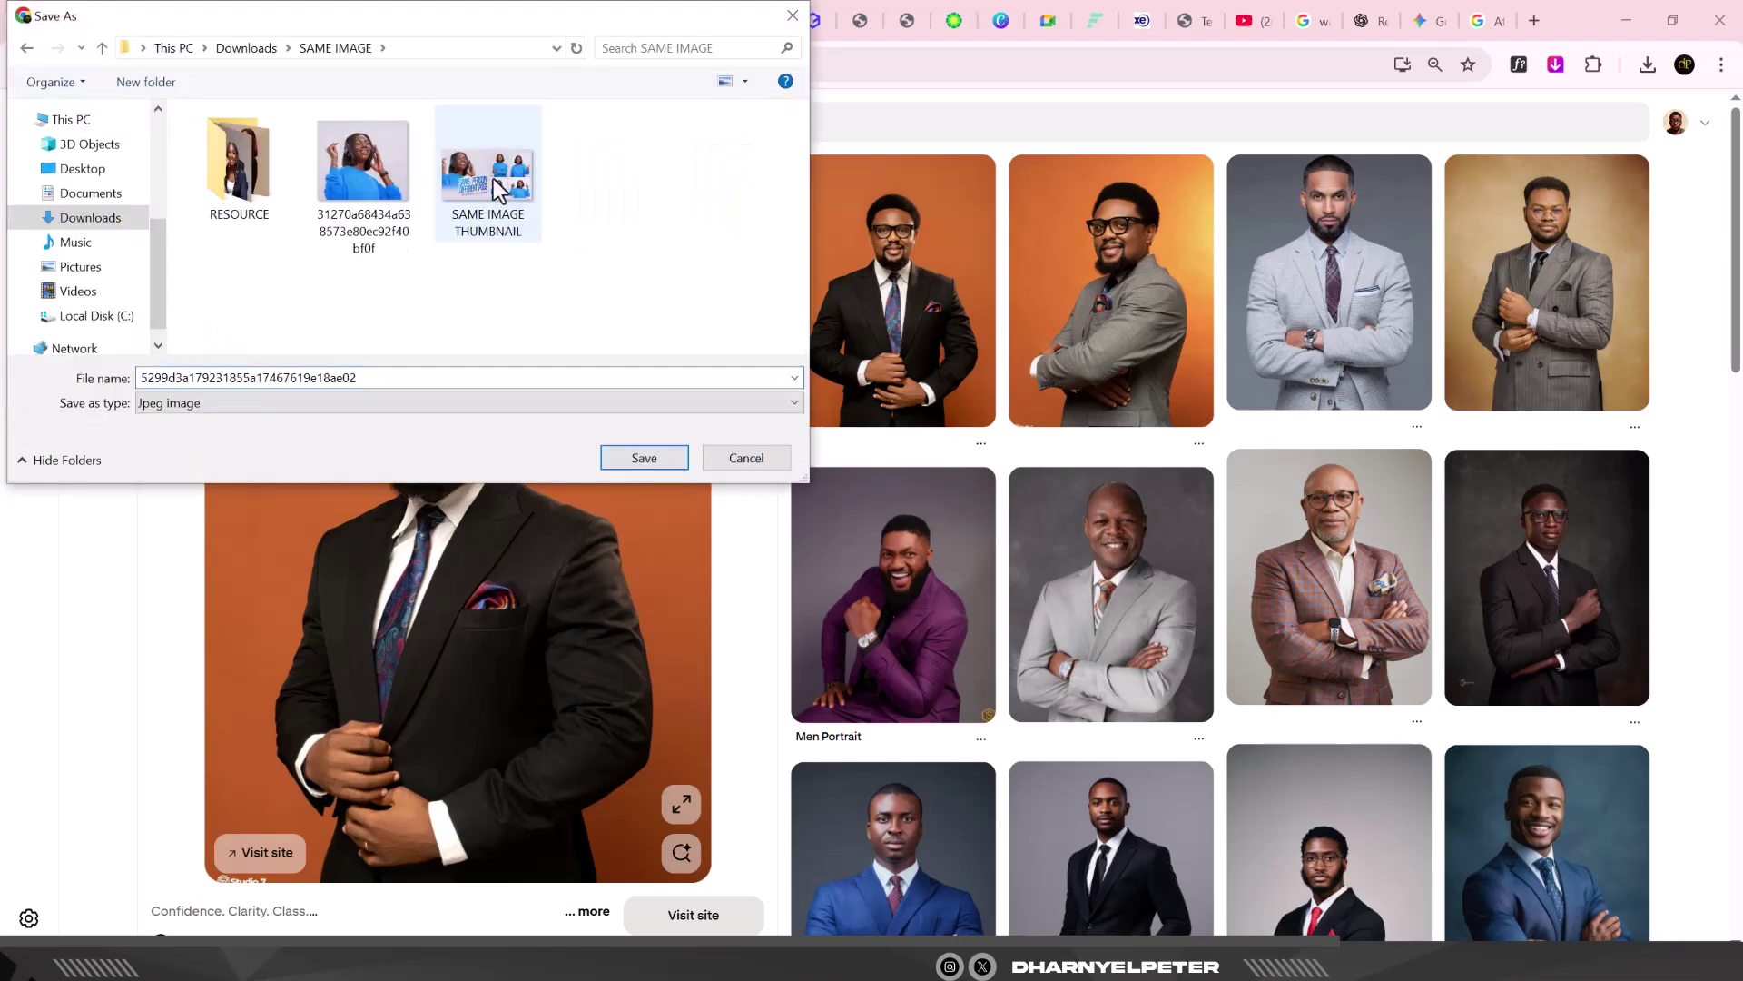
click(218, 177)
double_click(217, 177)
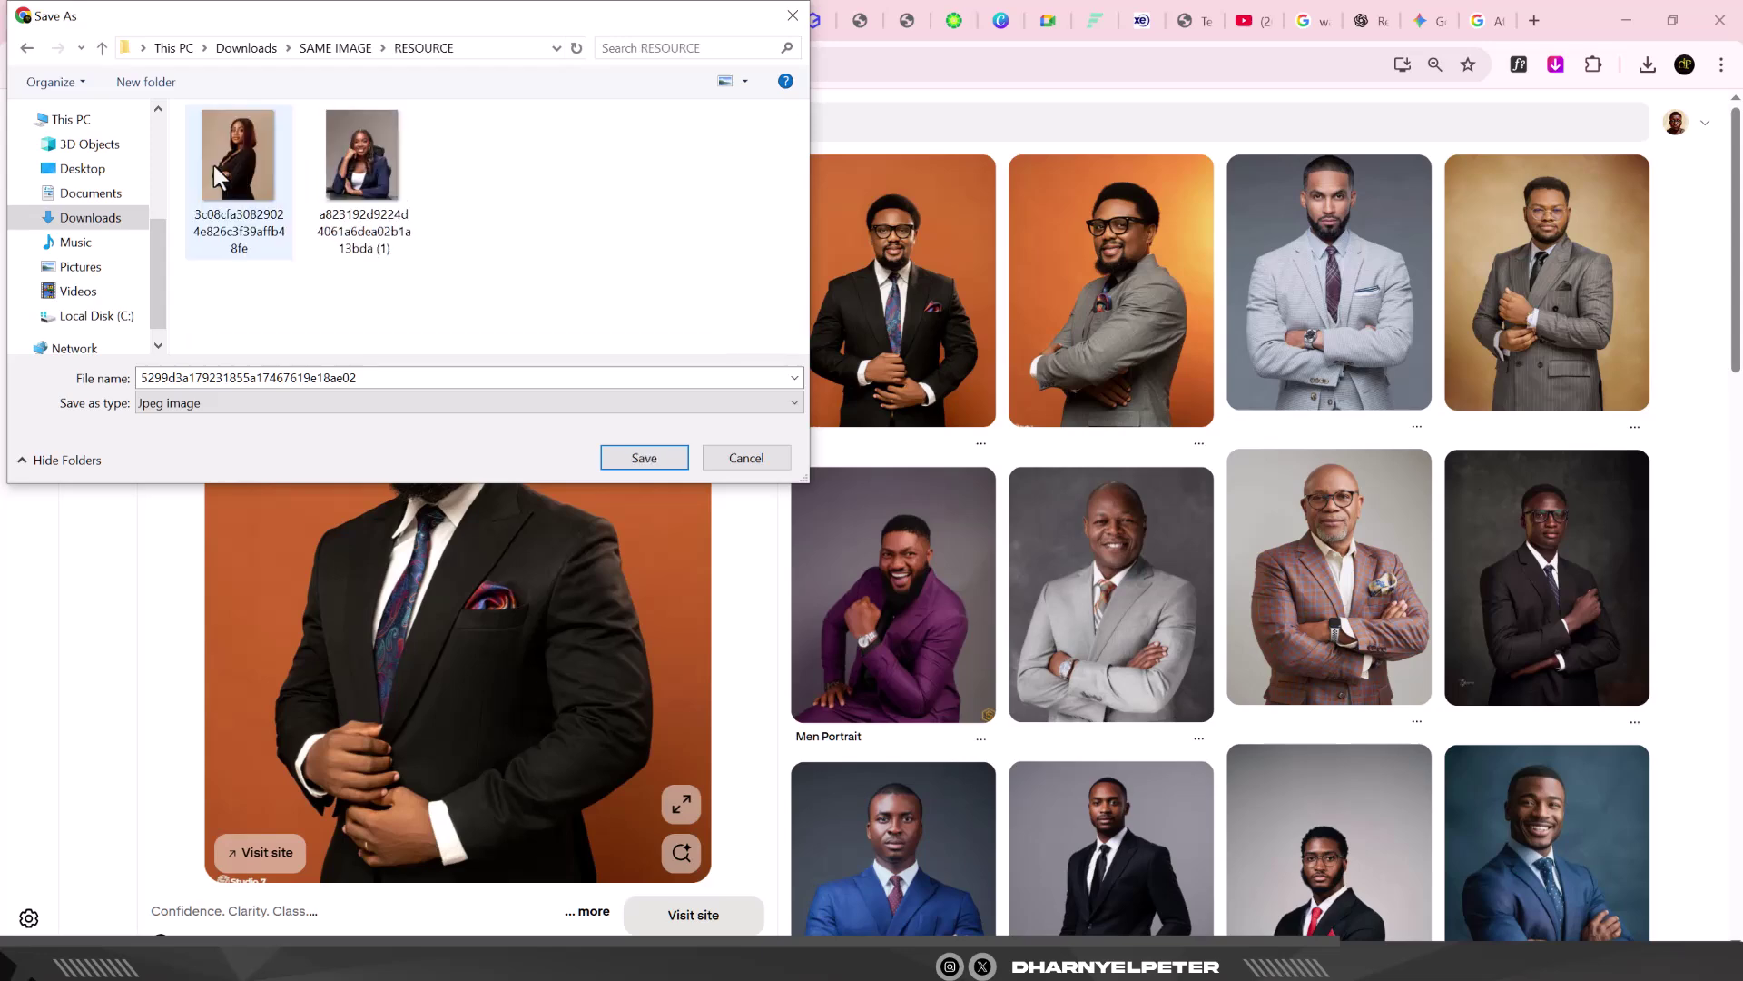
click(644, 457)
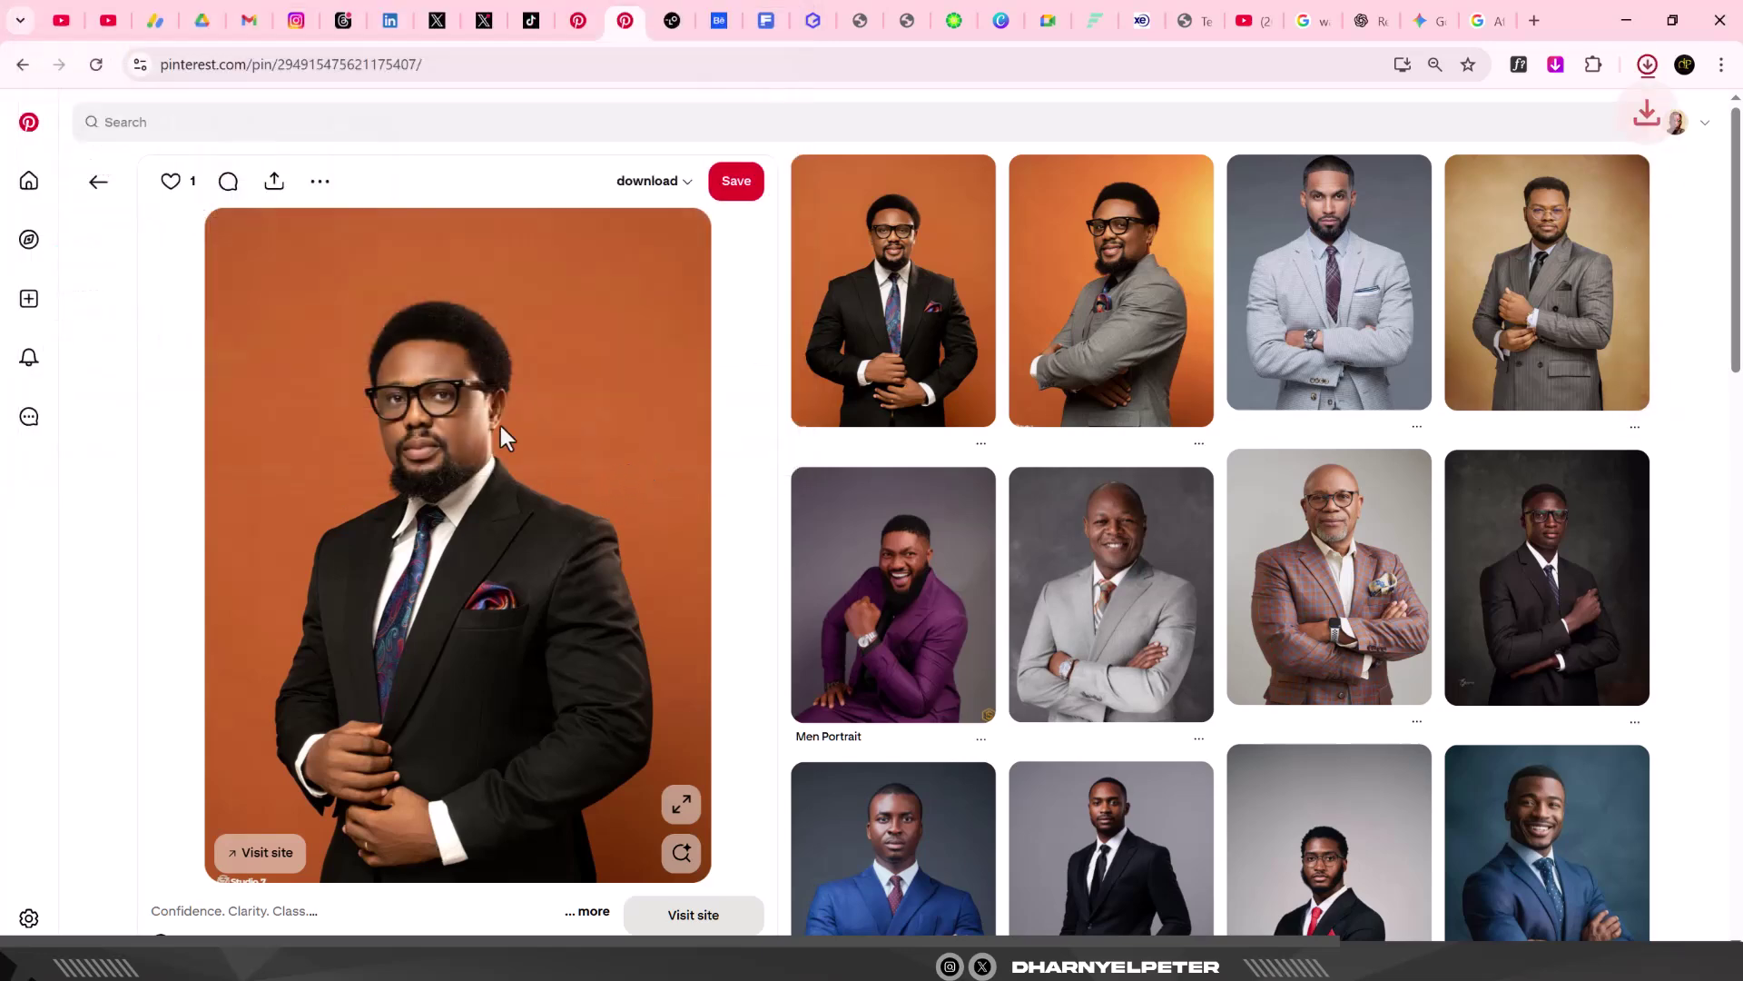
click(99, 186)
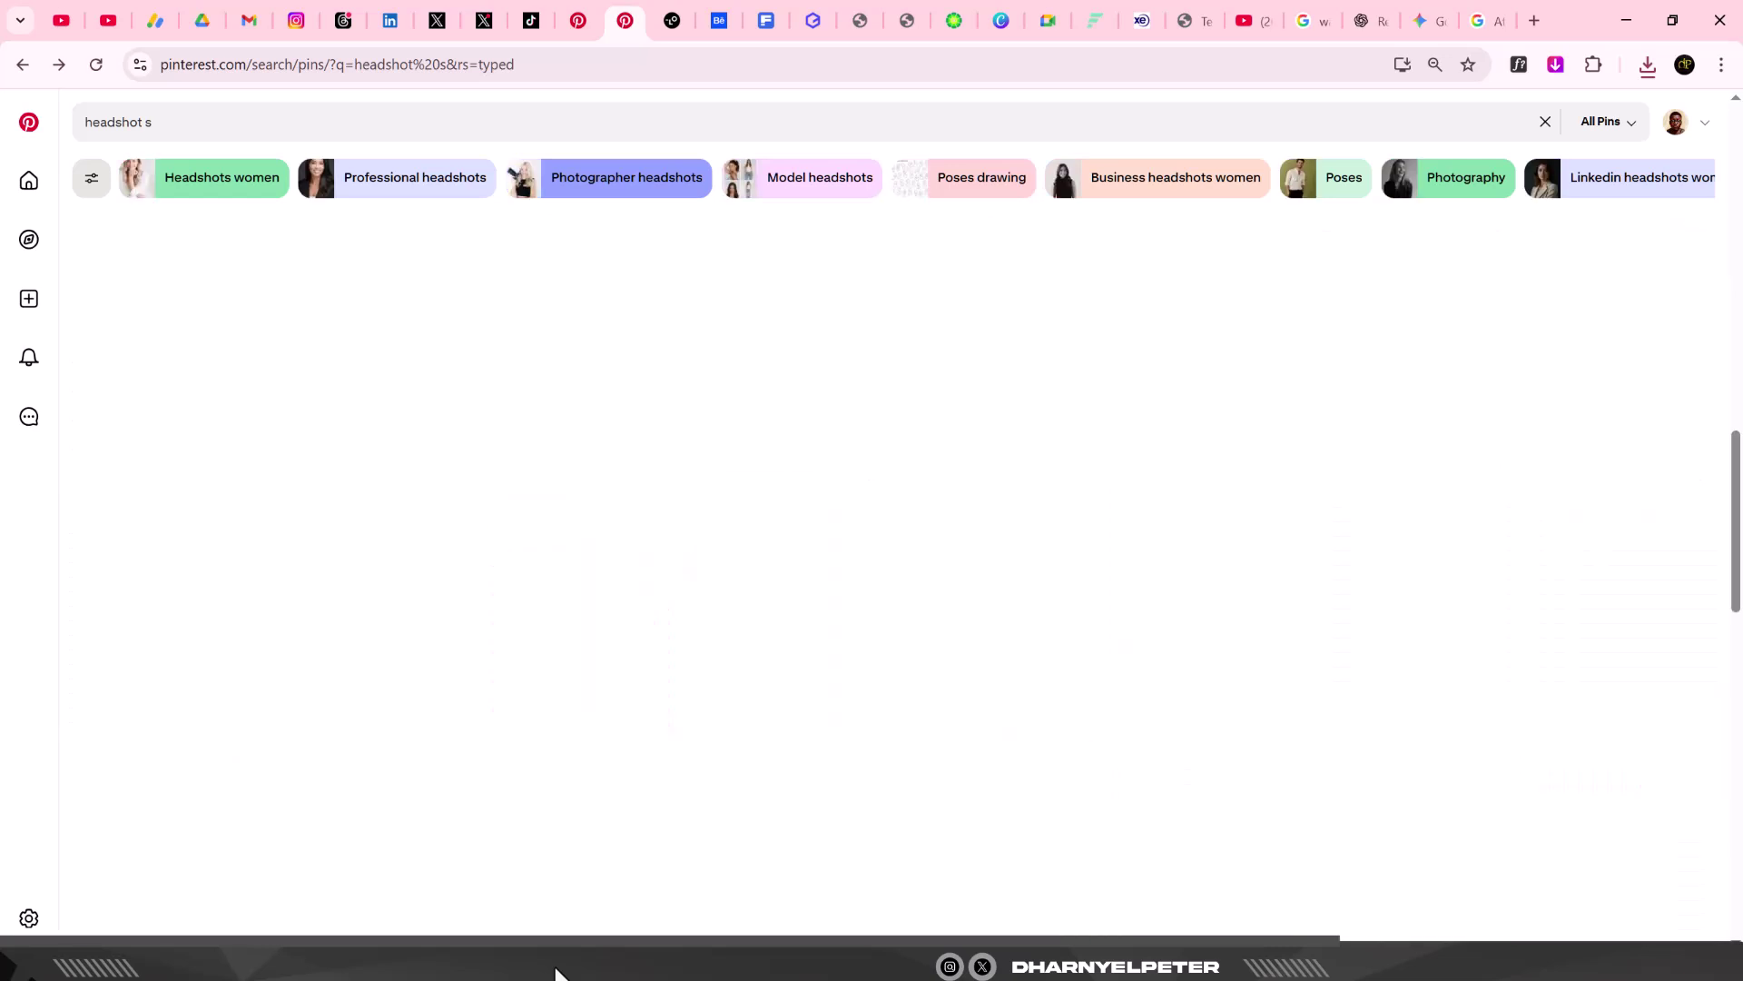
Return to Reve, sign up with Google, and check the Inspiration gallery before going back to My albums.
click(556, 971)
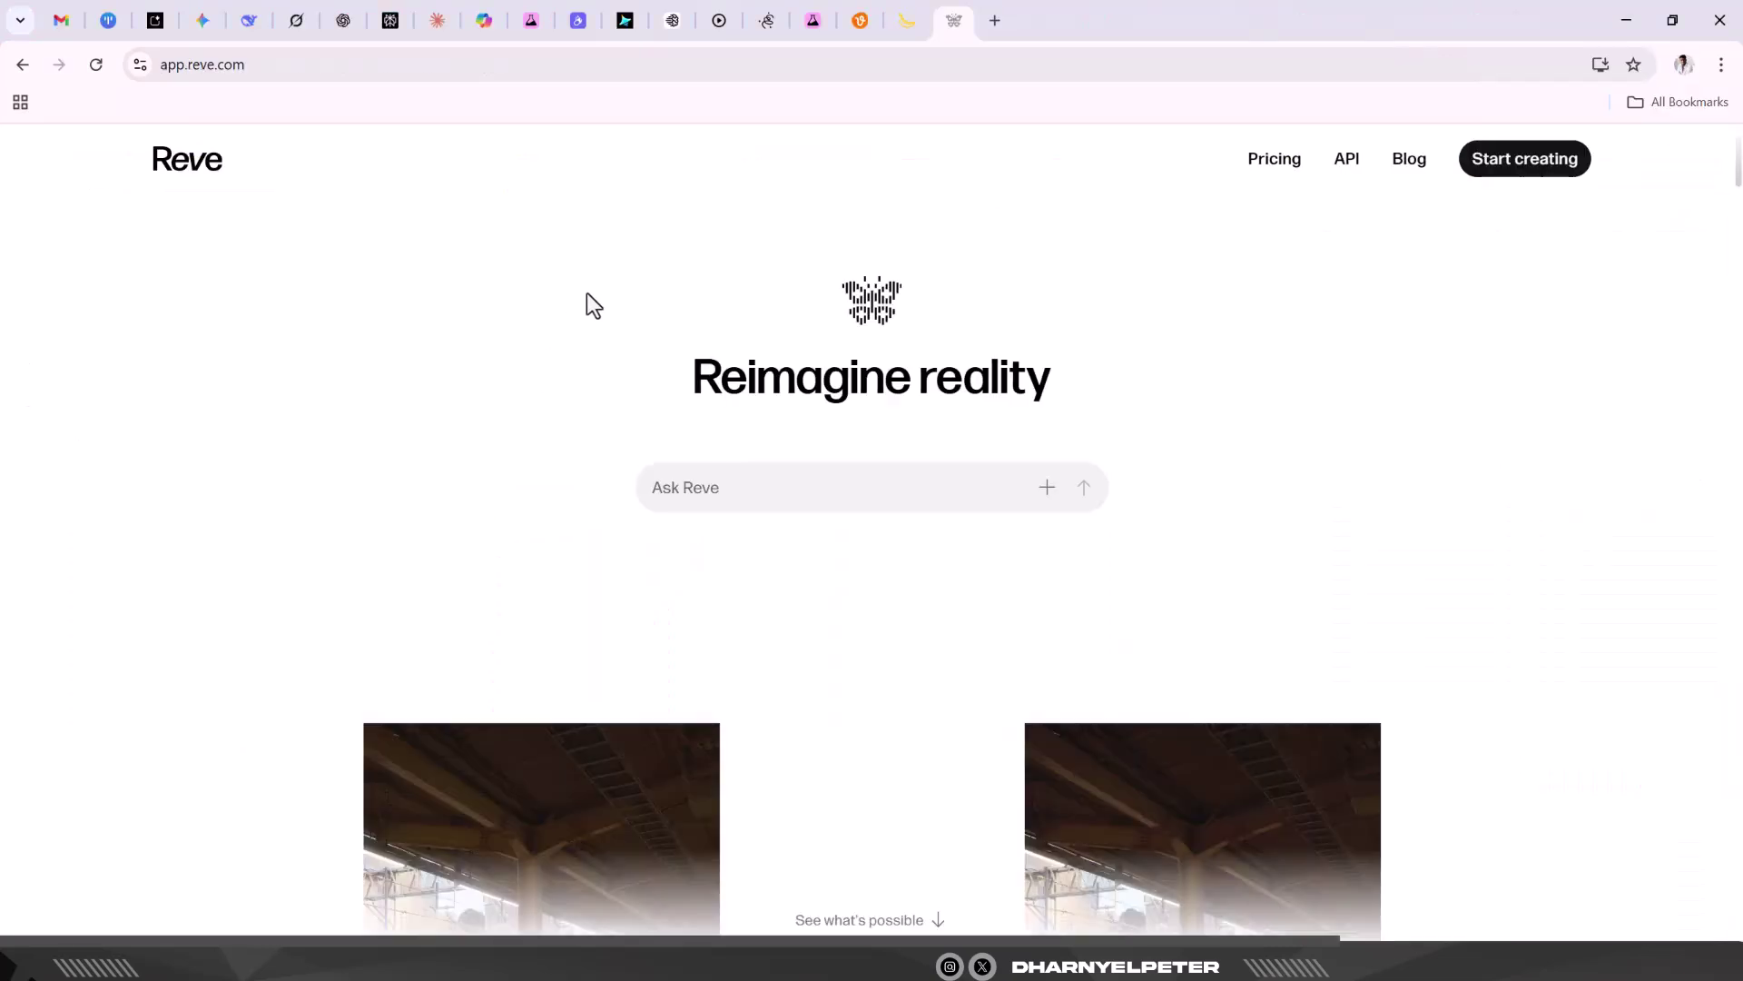
click(1052, 495)
click(970, 495)
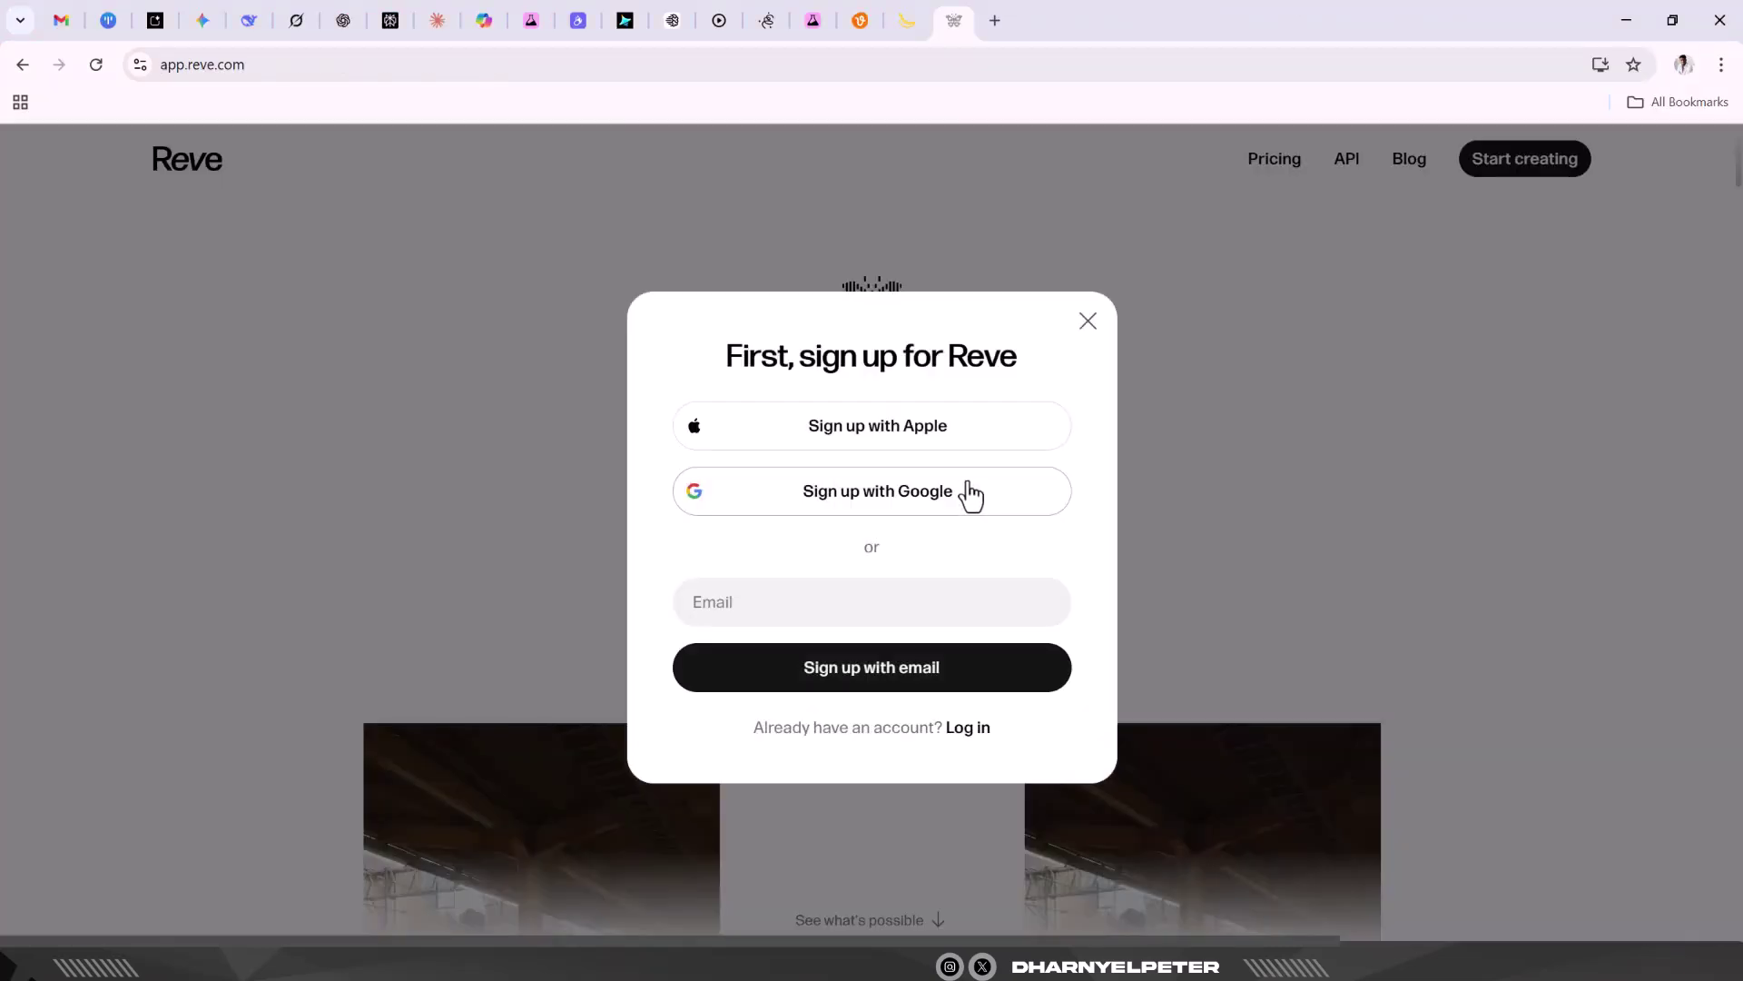
click(920, 499)
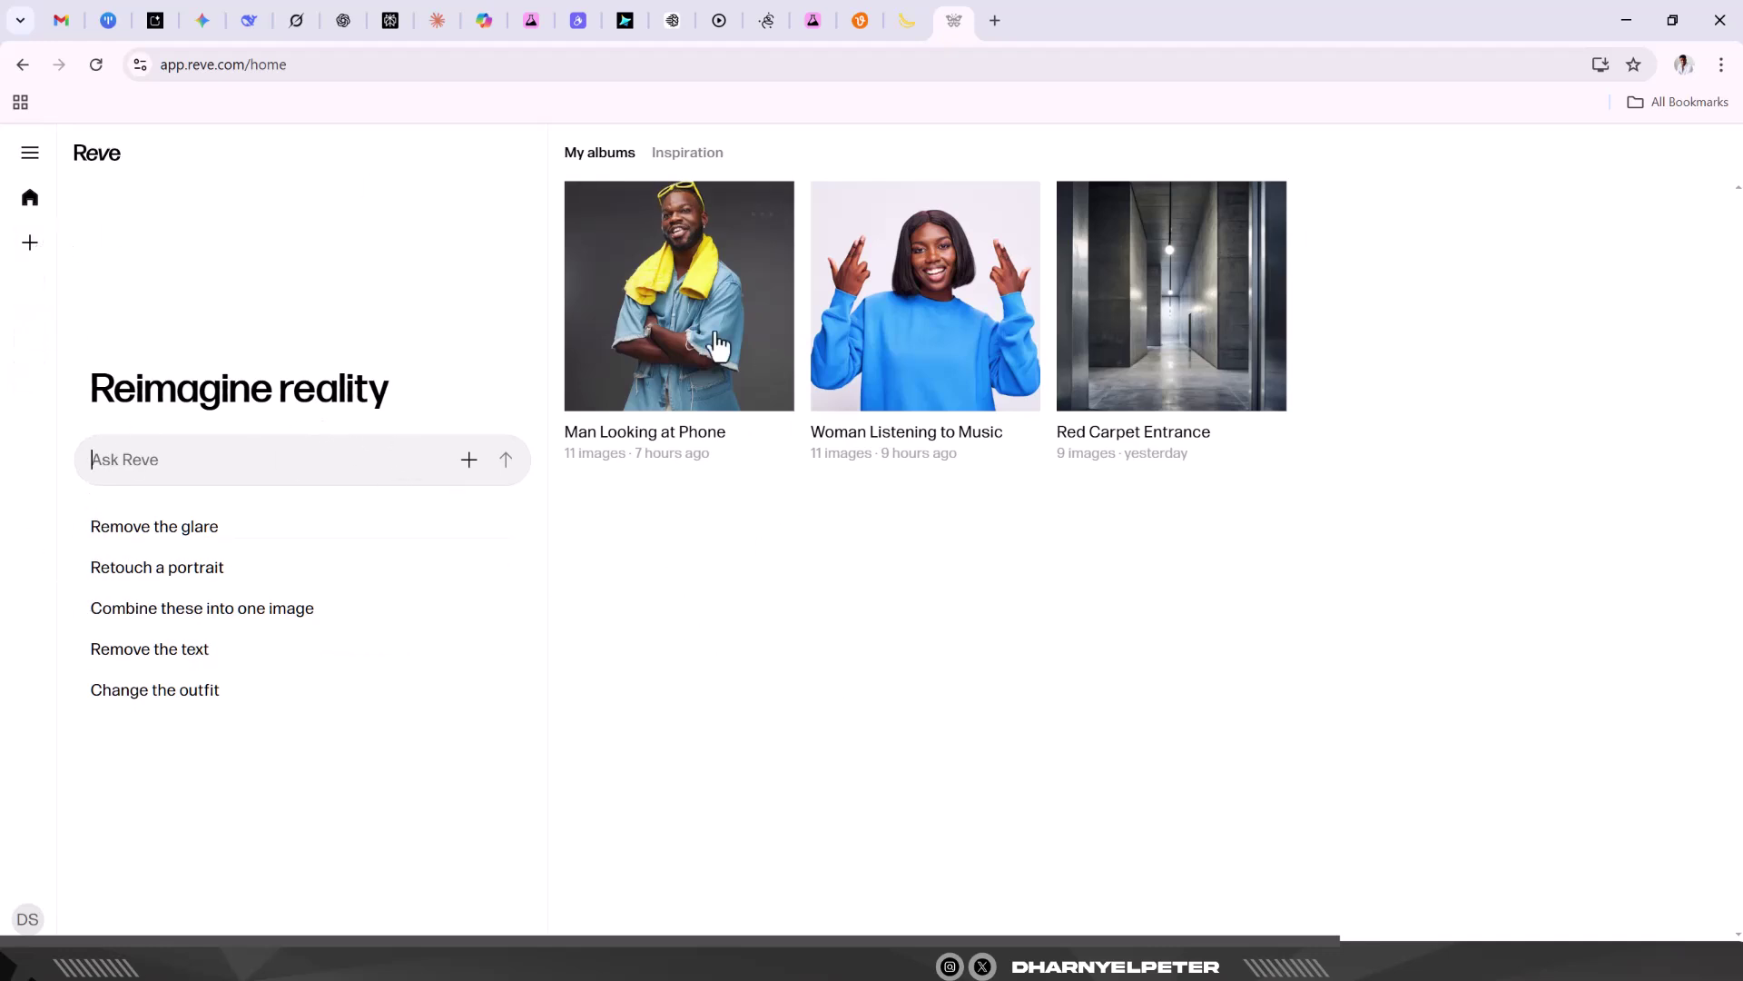
click(675, 156)
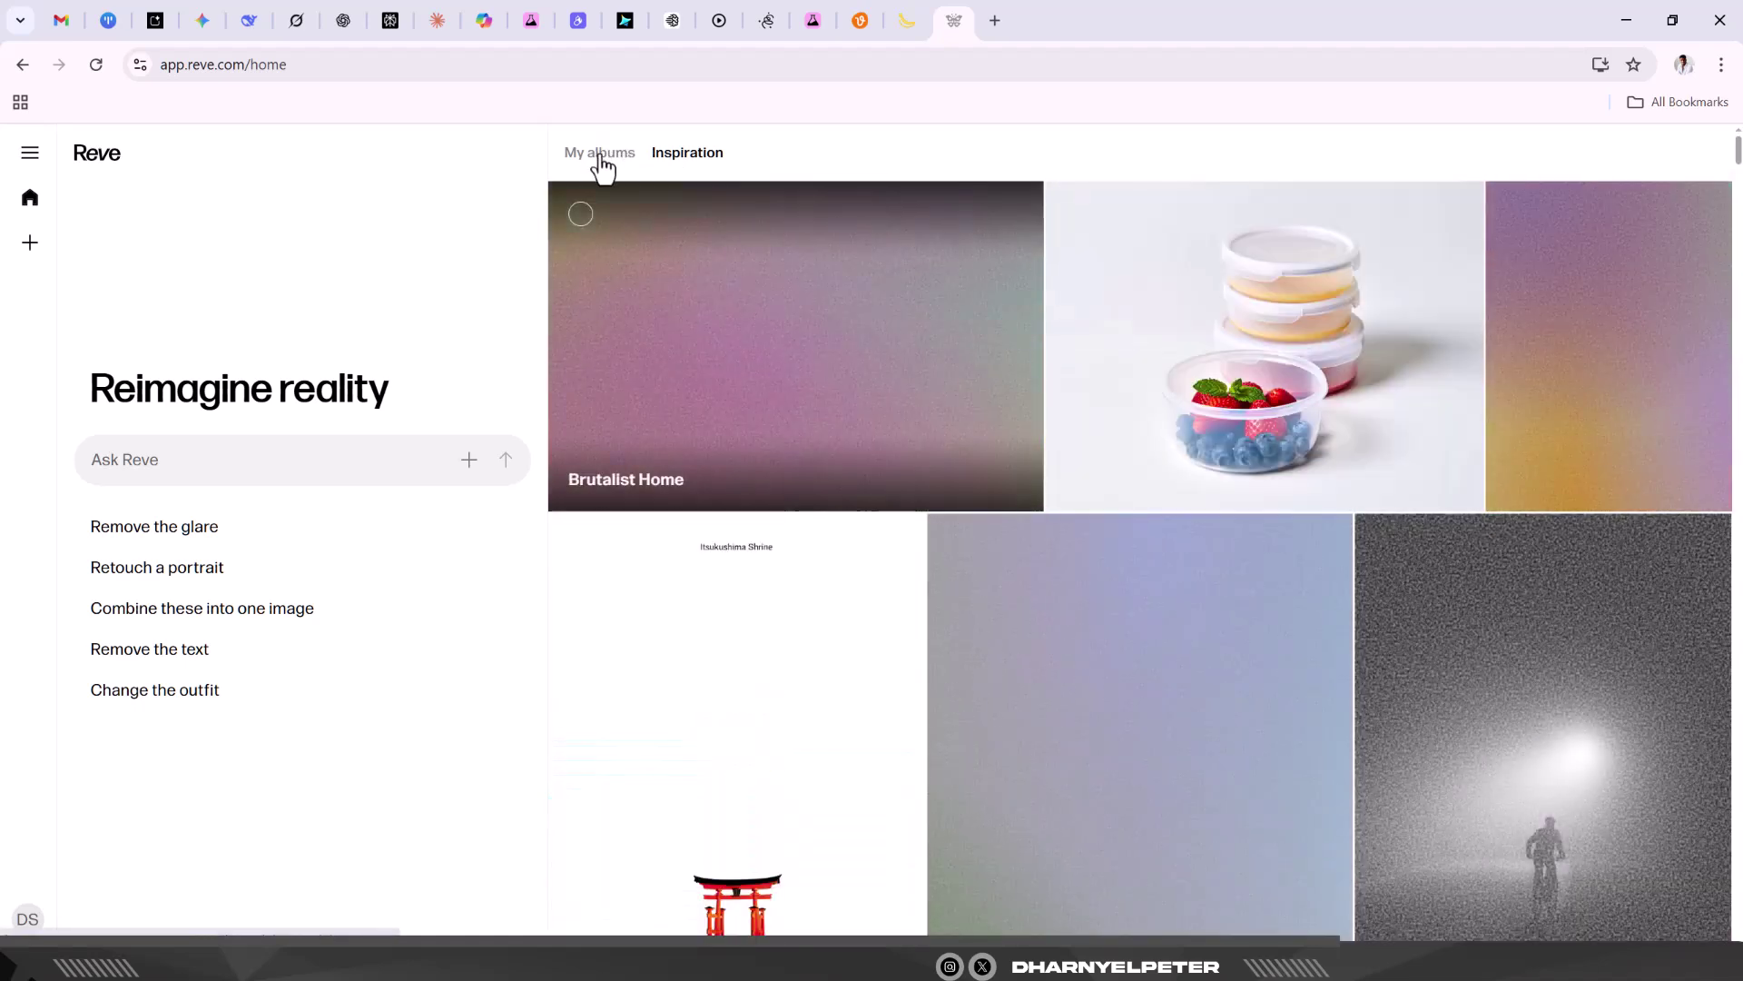
click(599, 156)
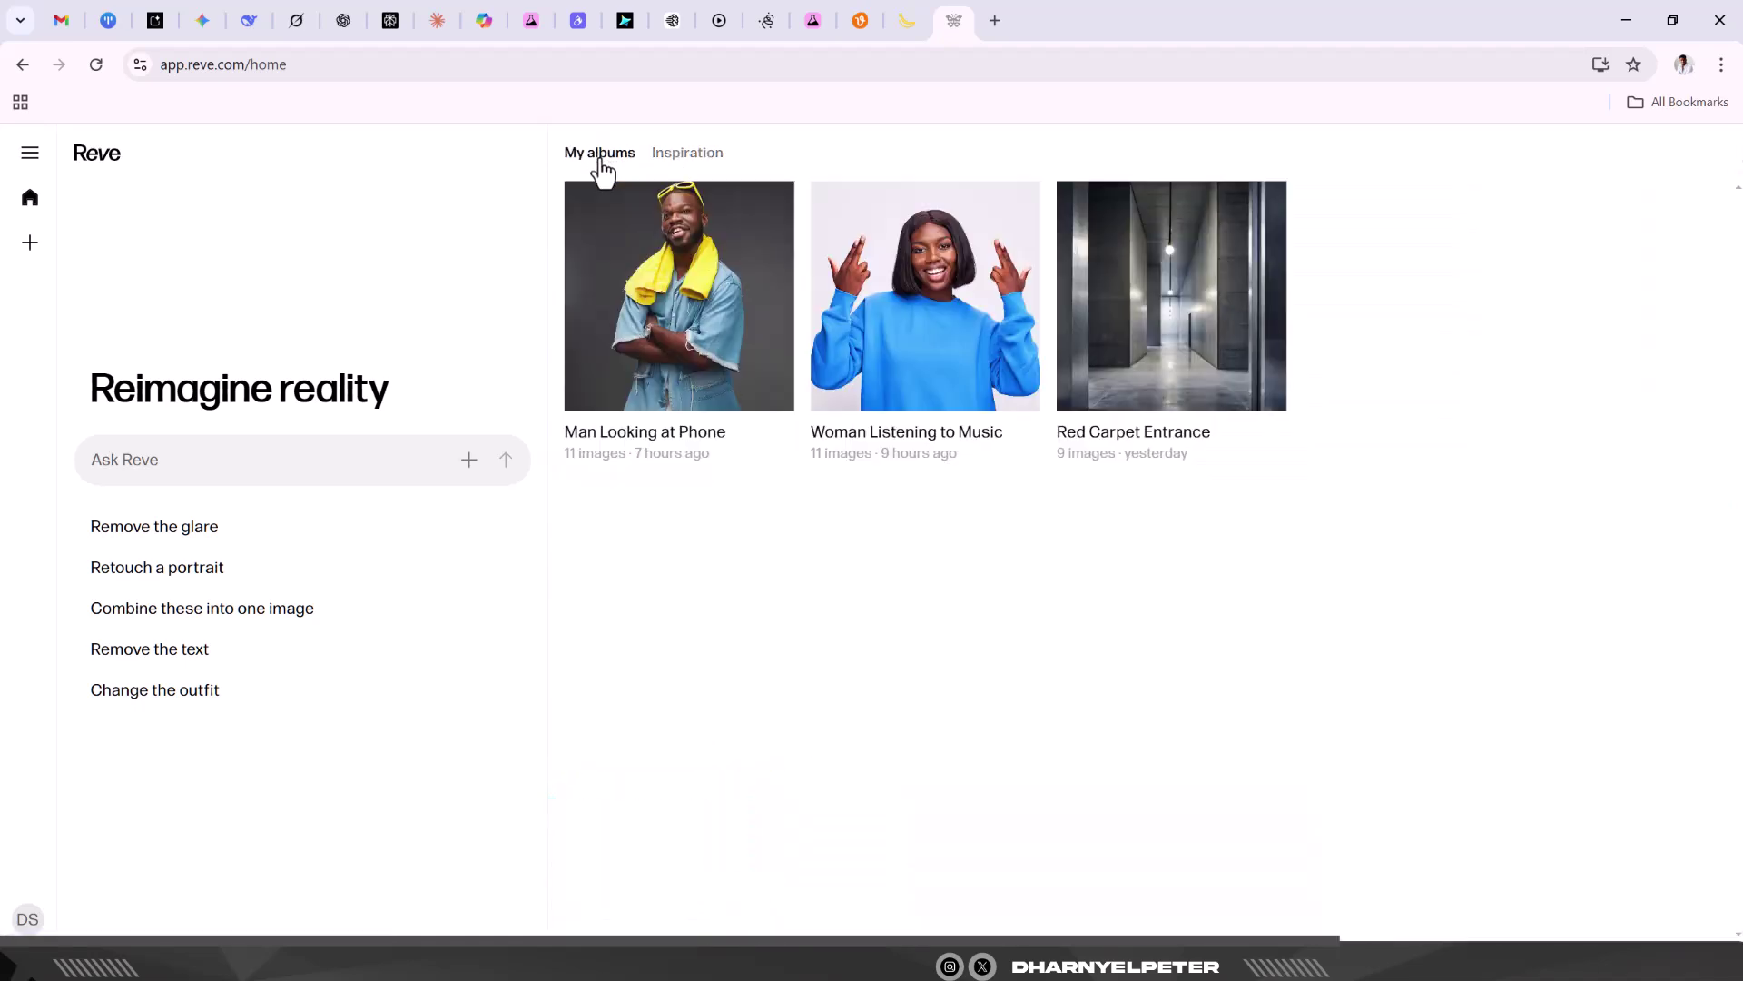
Attach the saved portrait 5299d3a179231855a17467619e18ae02 of the man in the black suit to the Reve prompt.
click(468, 462)
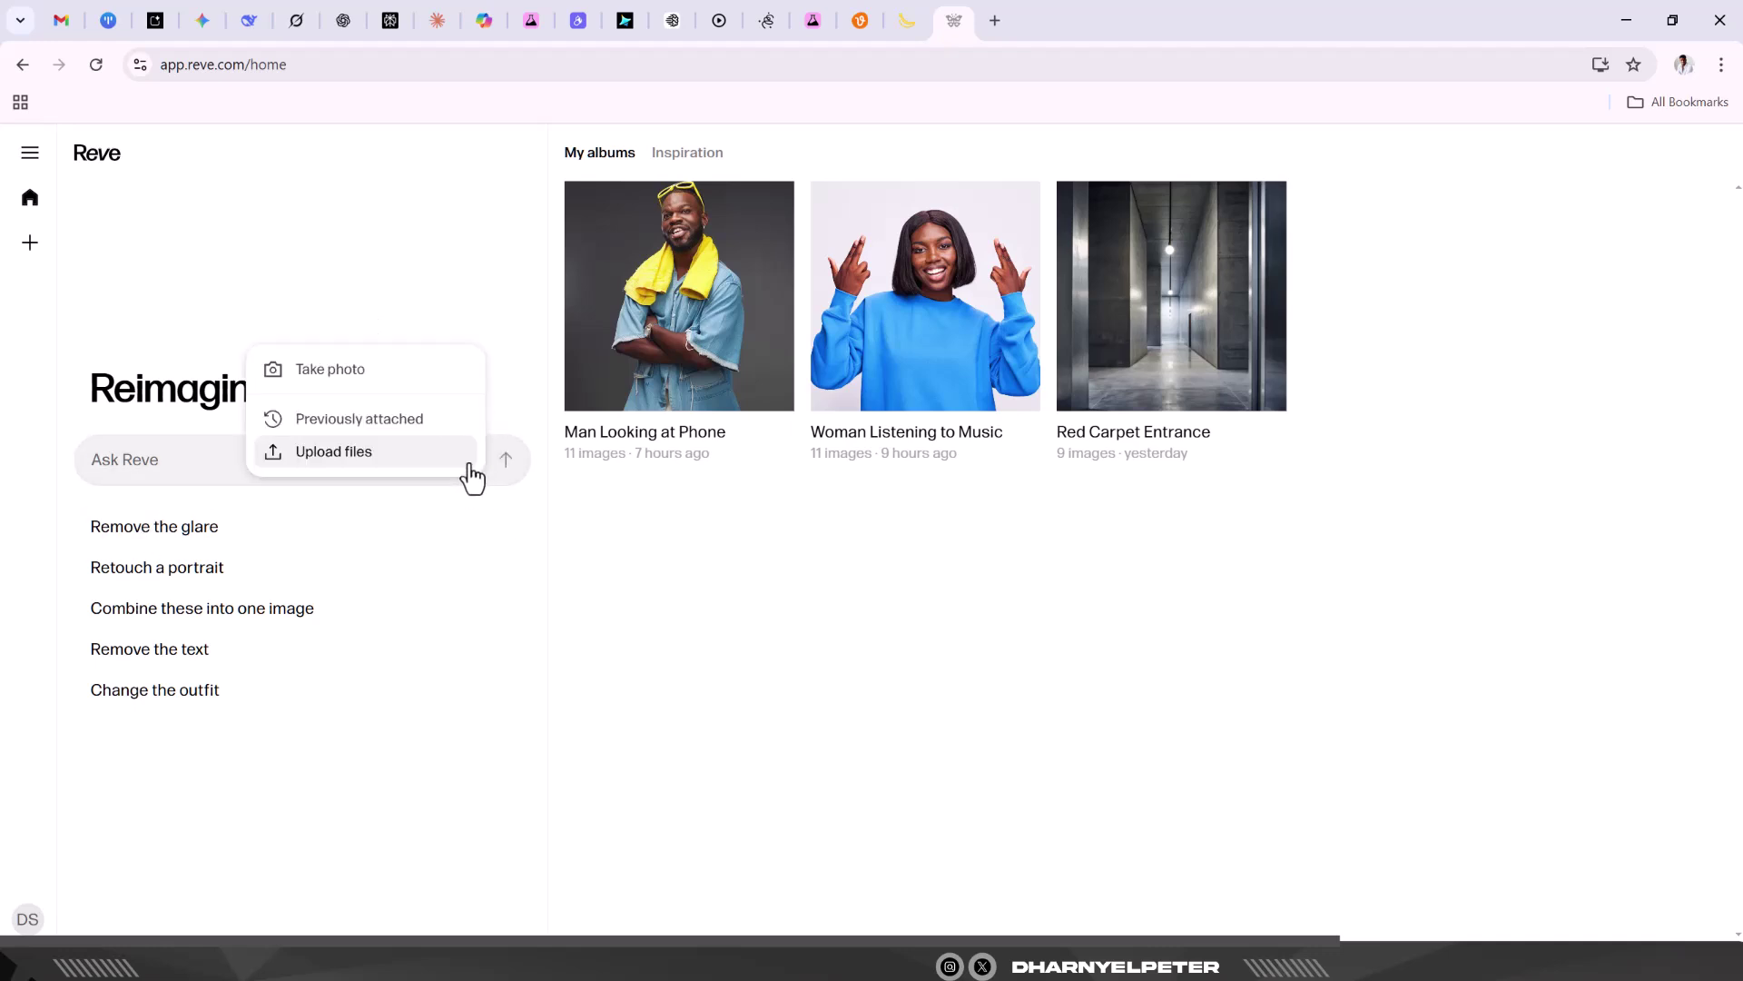
click(366, 466)
click(378, 176)
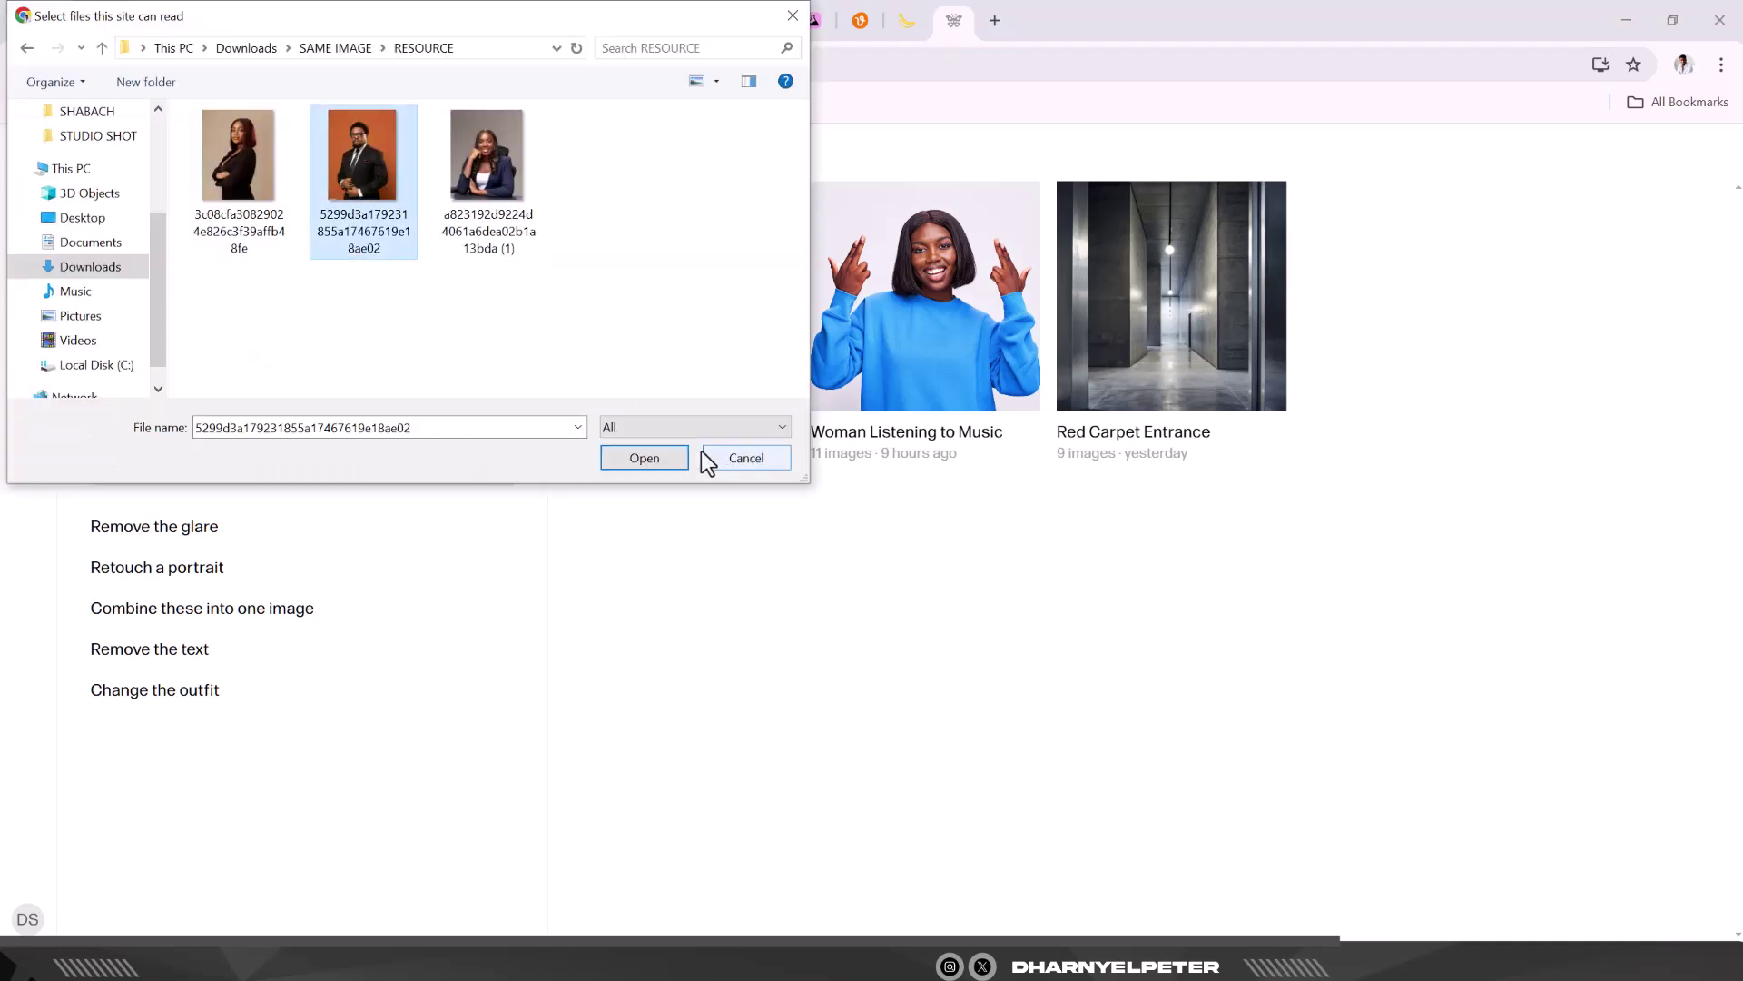
click(674, 461)
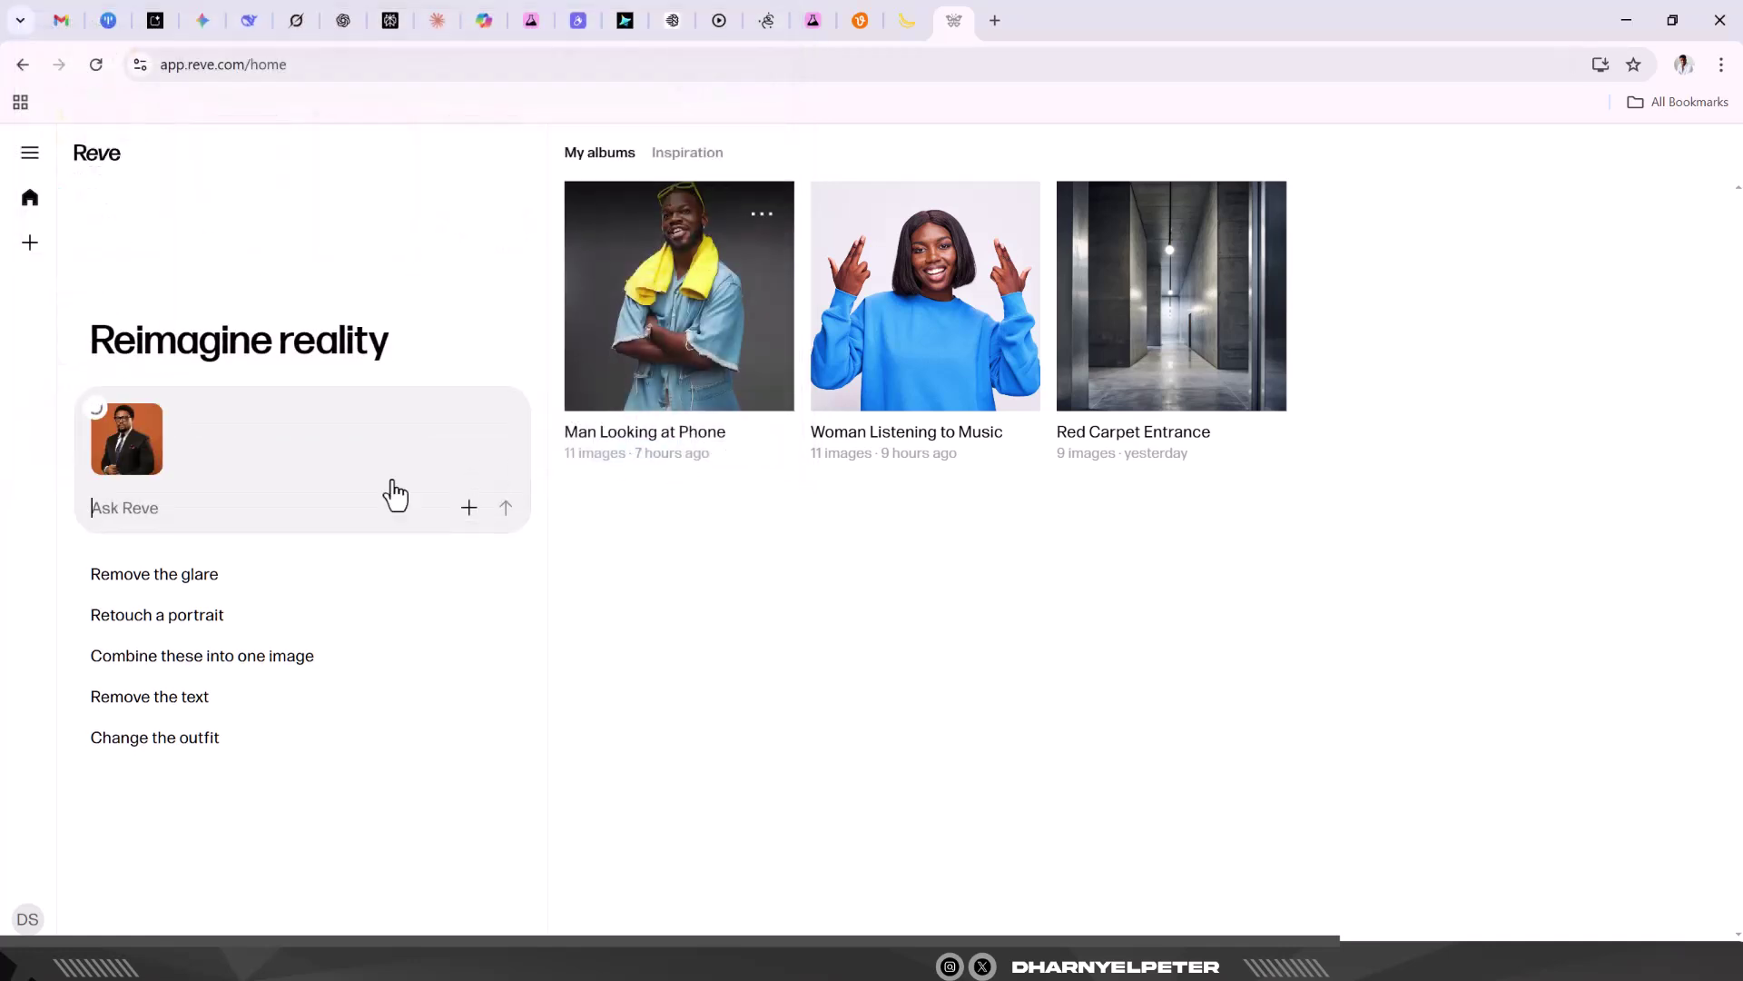
Submit the prompt "give me different pose and emotions for this image" for the attached portrait.
text(give me different)
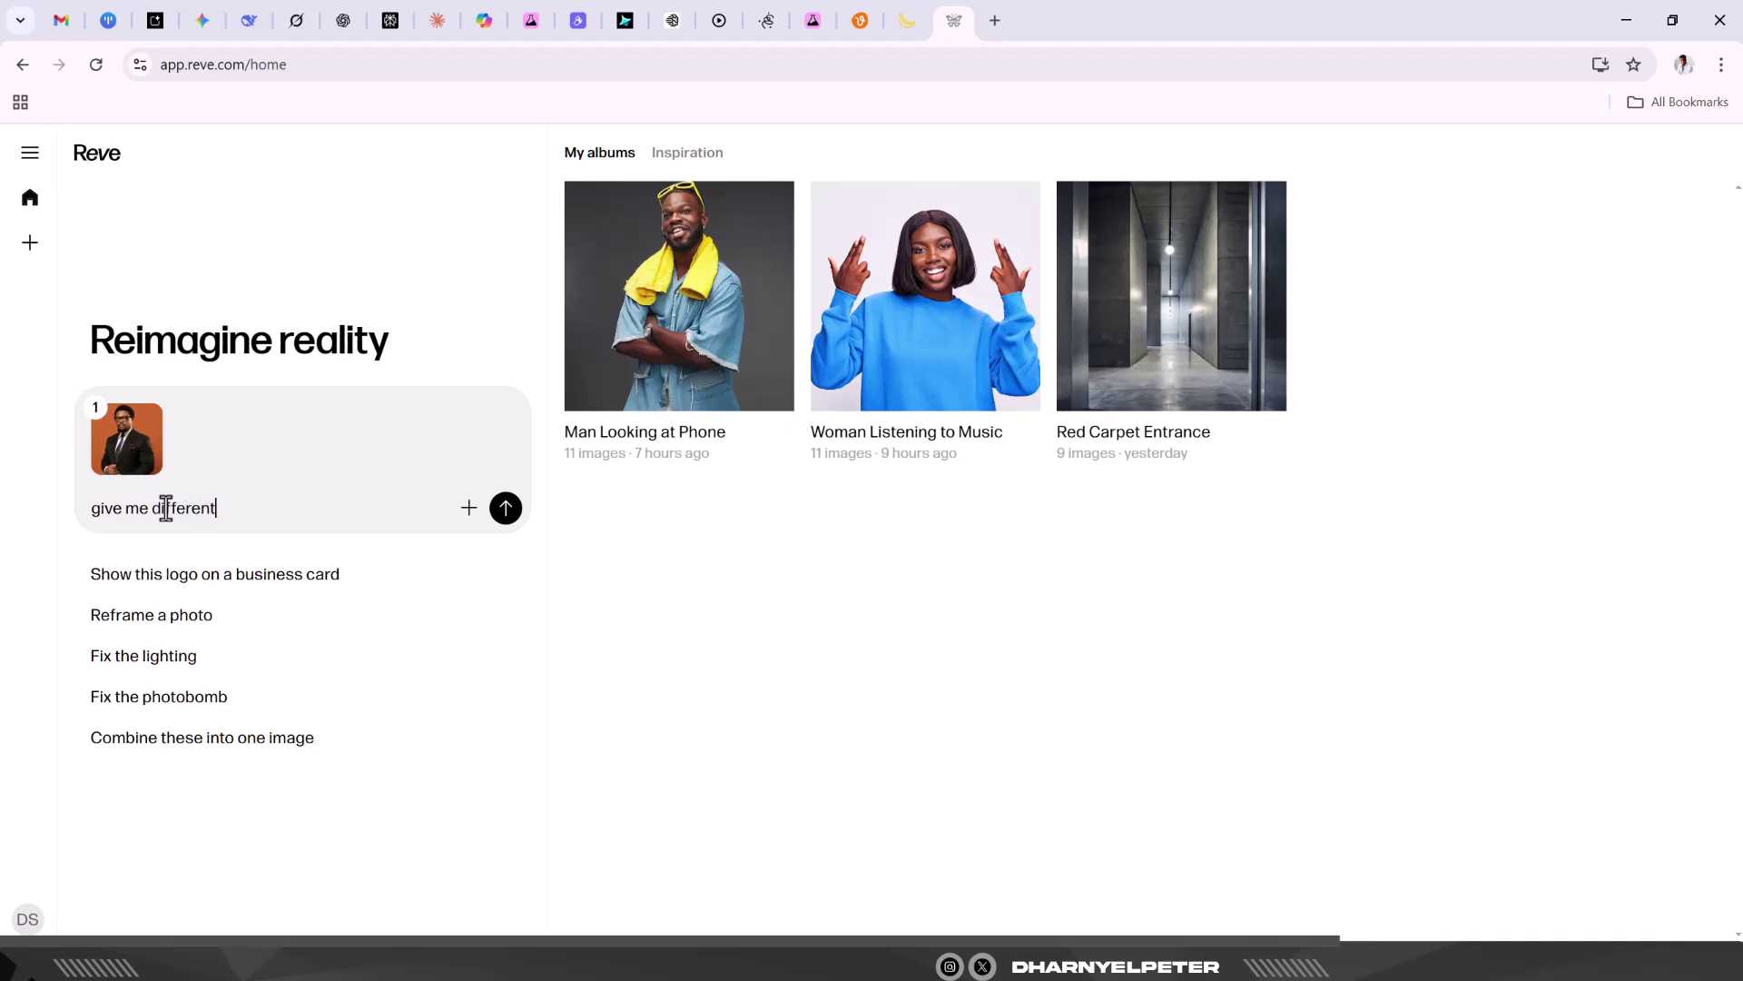
text( pose and emotions for this im)
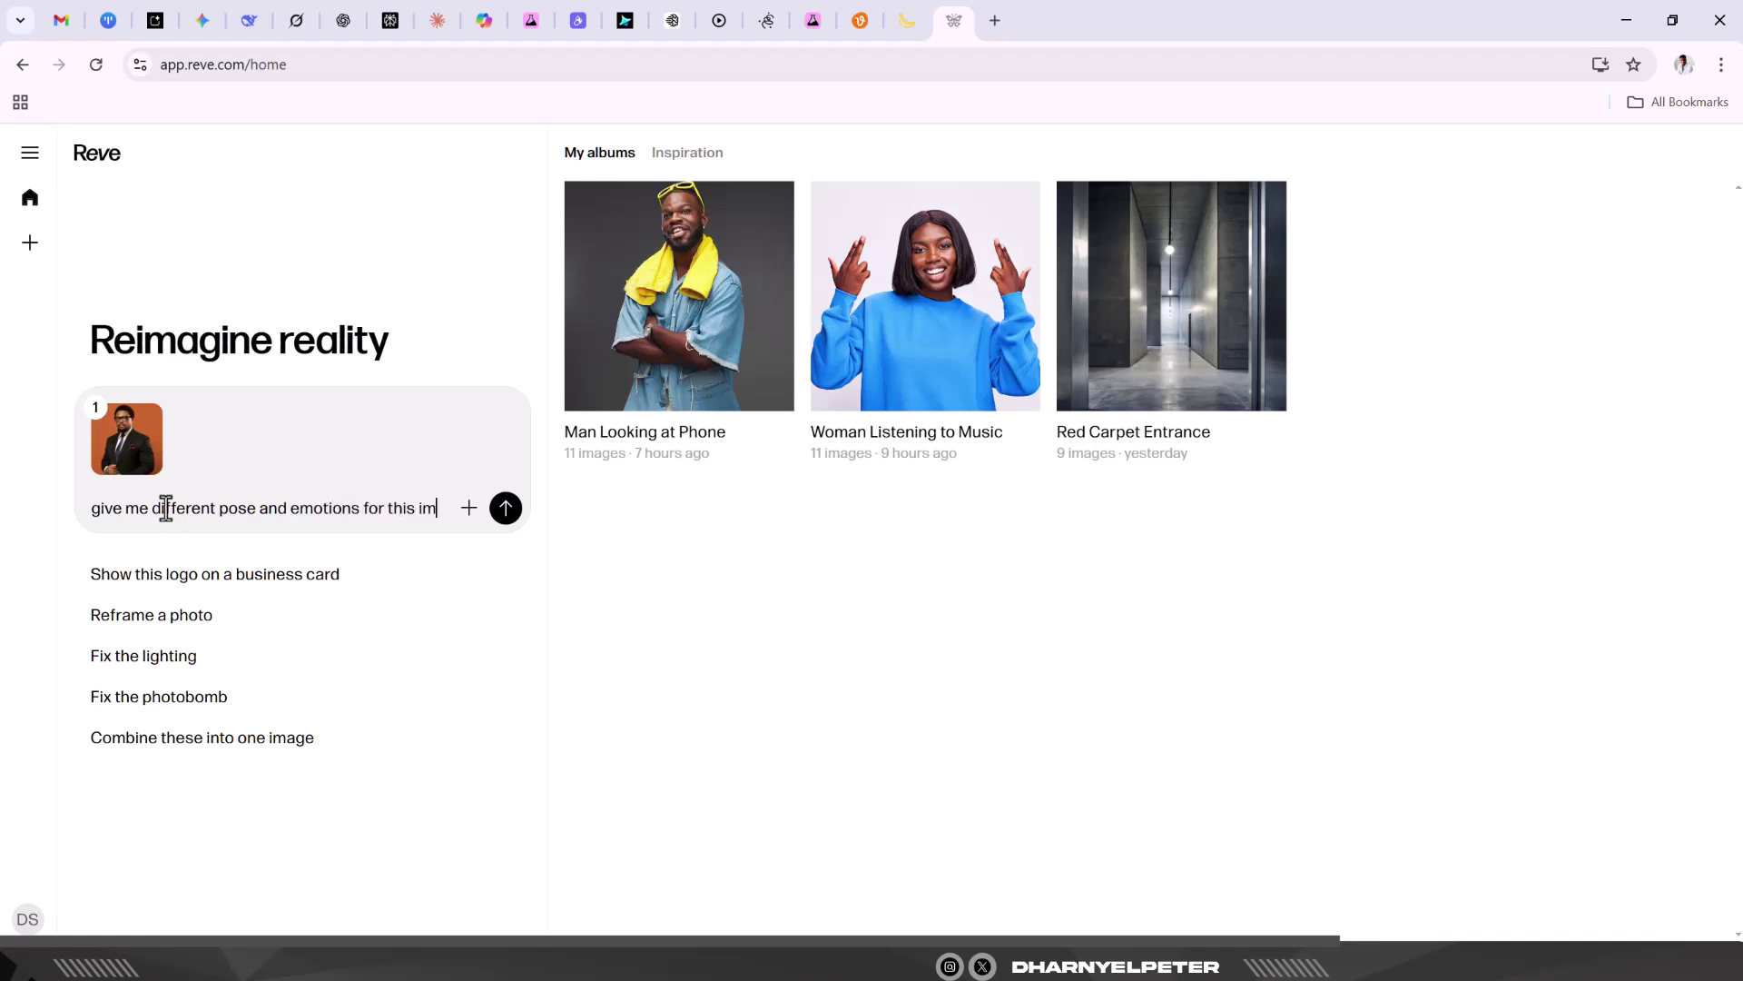
text(age)
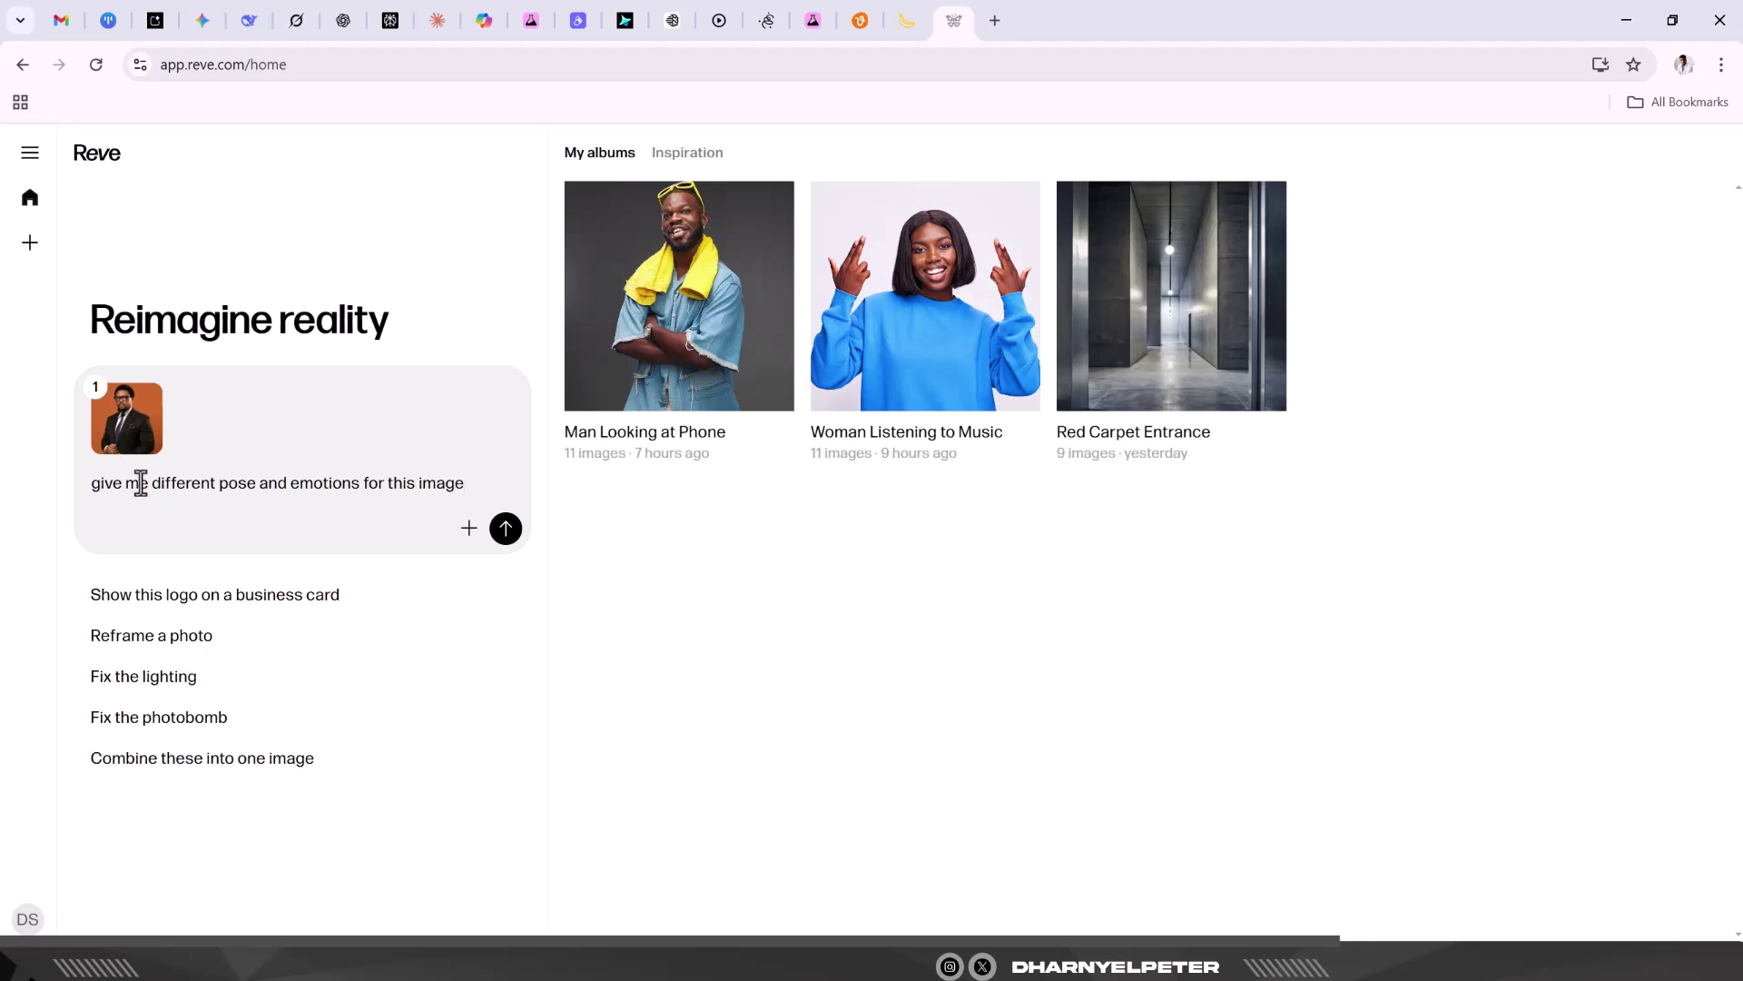
click(509, 532)
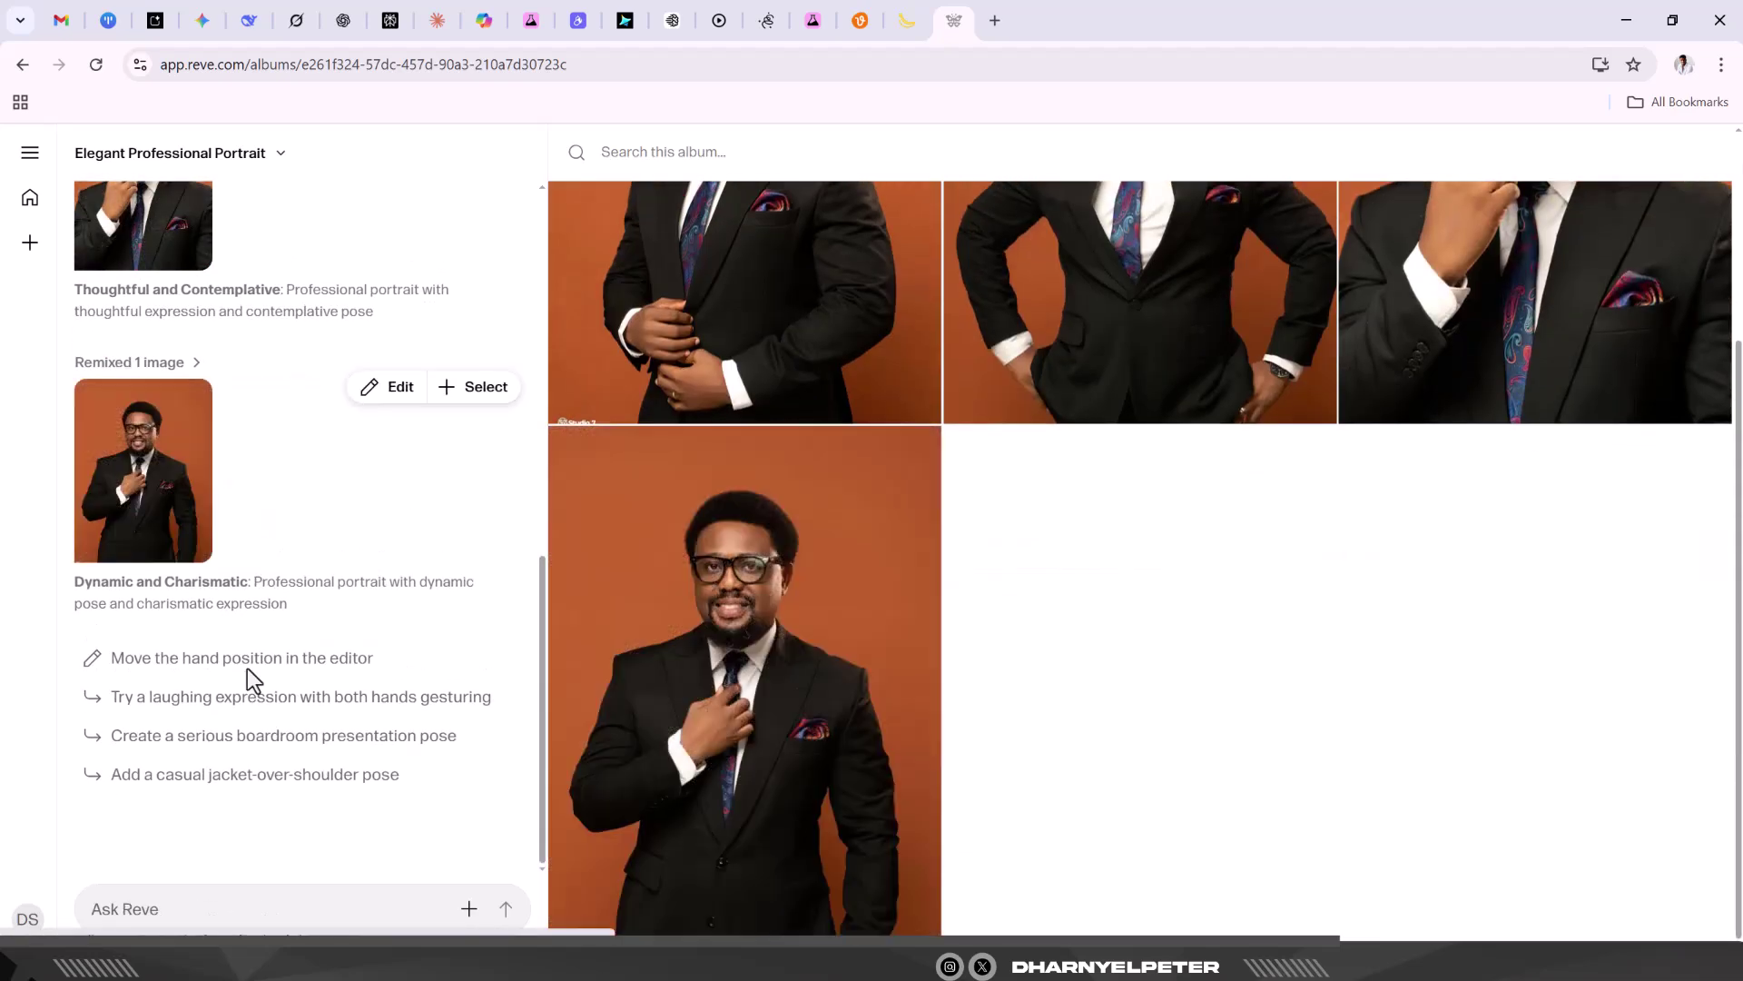
Examine the original portrait and its Confident and Approachable, Thoughtful and Contemplative, and Dynamic and Charismatic variations at full size.
scroll(798, 591, up, 3)
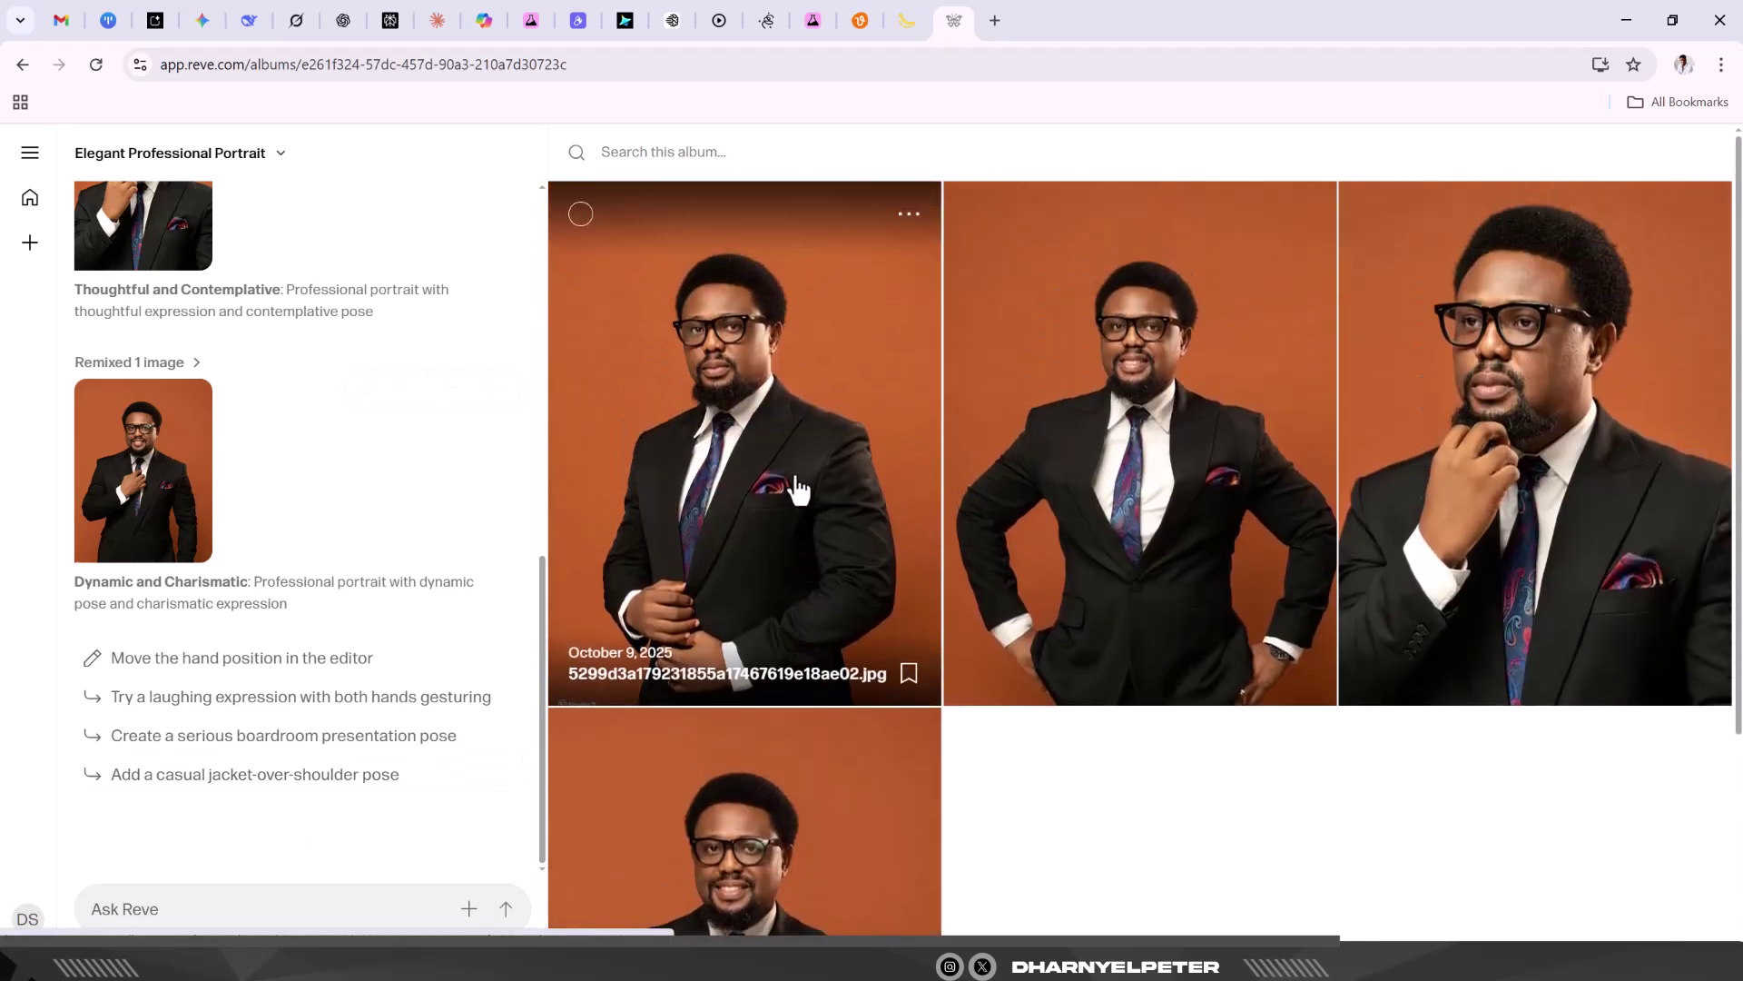
click(798, 487)
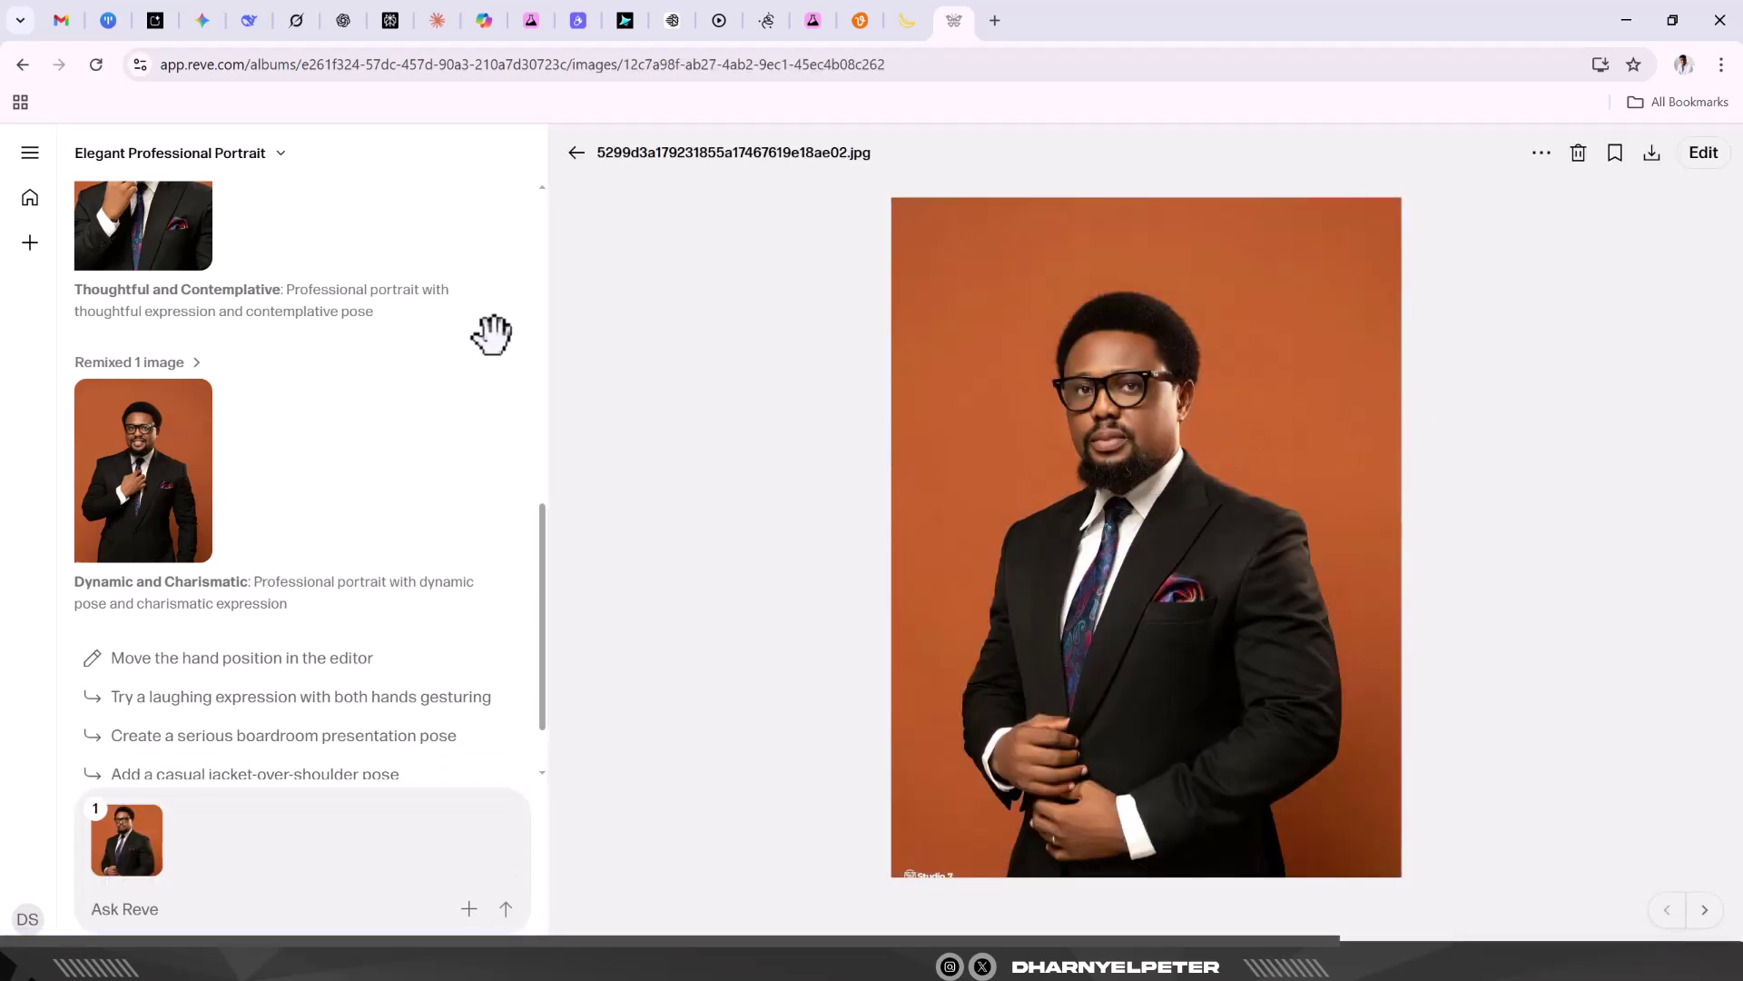
scroll(241, 458, up, 2)
scroll(209, 459, up, 8)
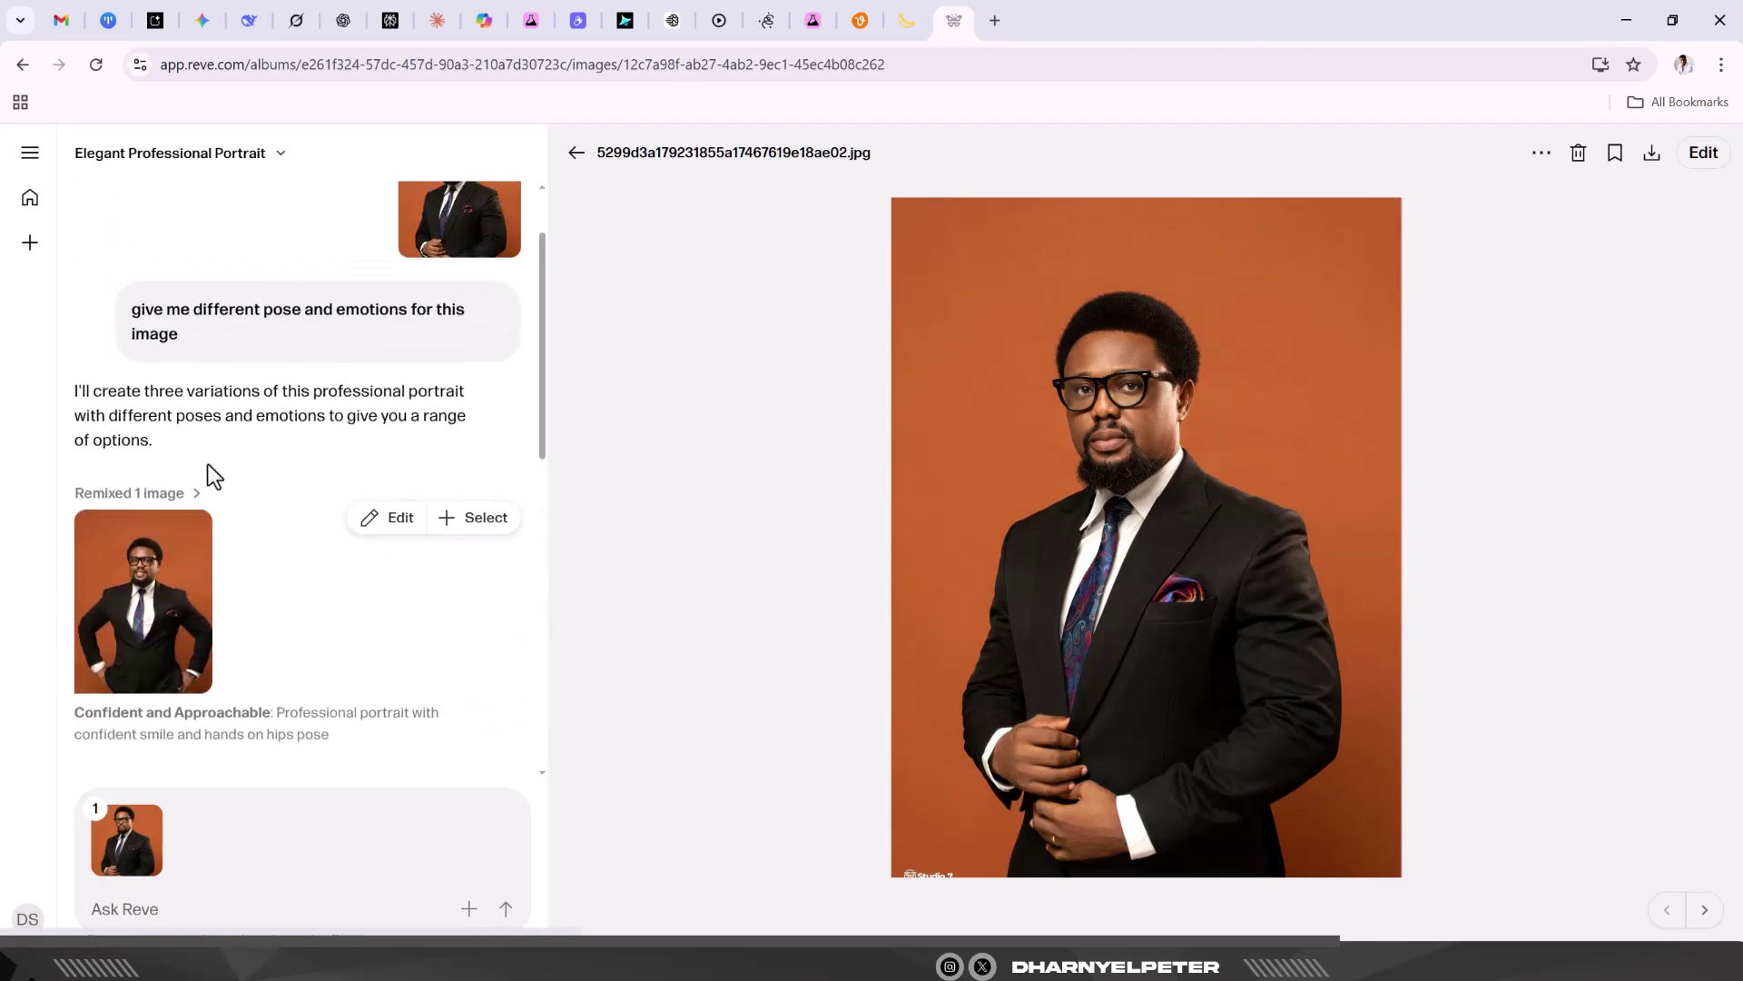
click(154, 687)
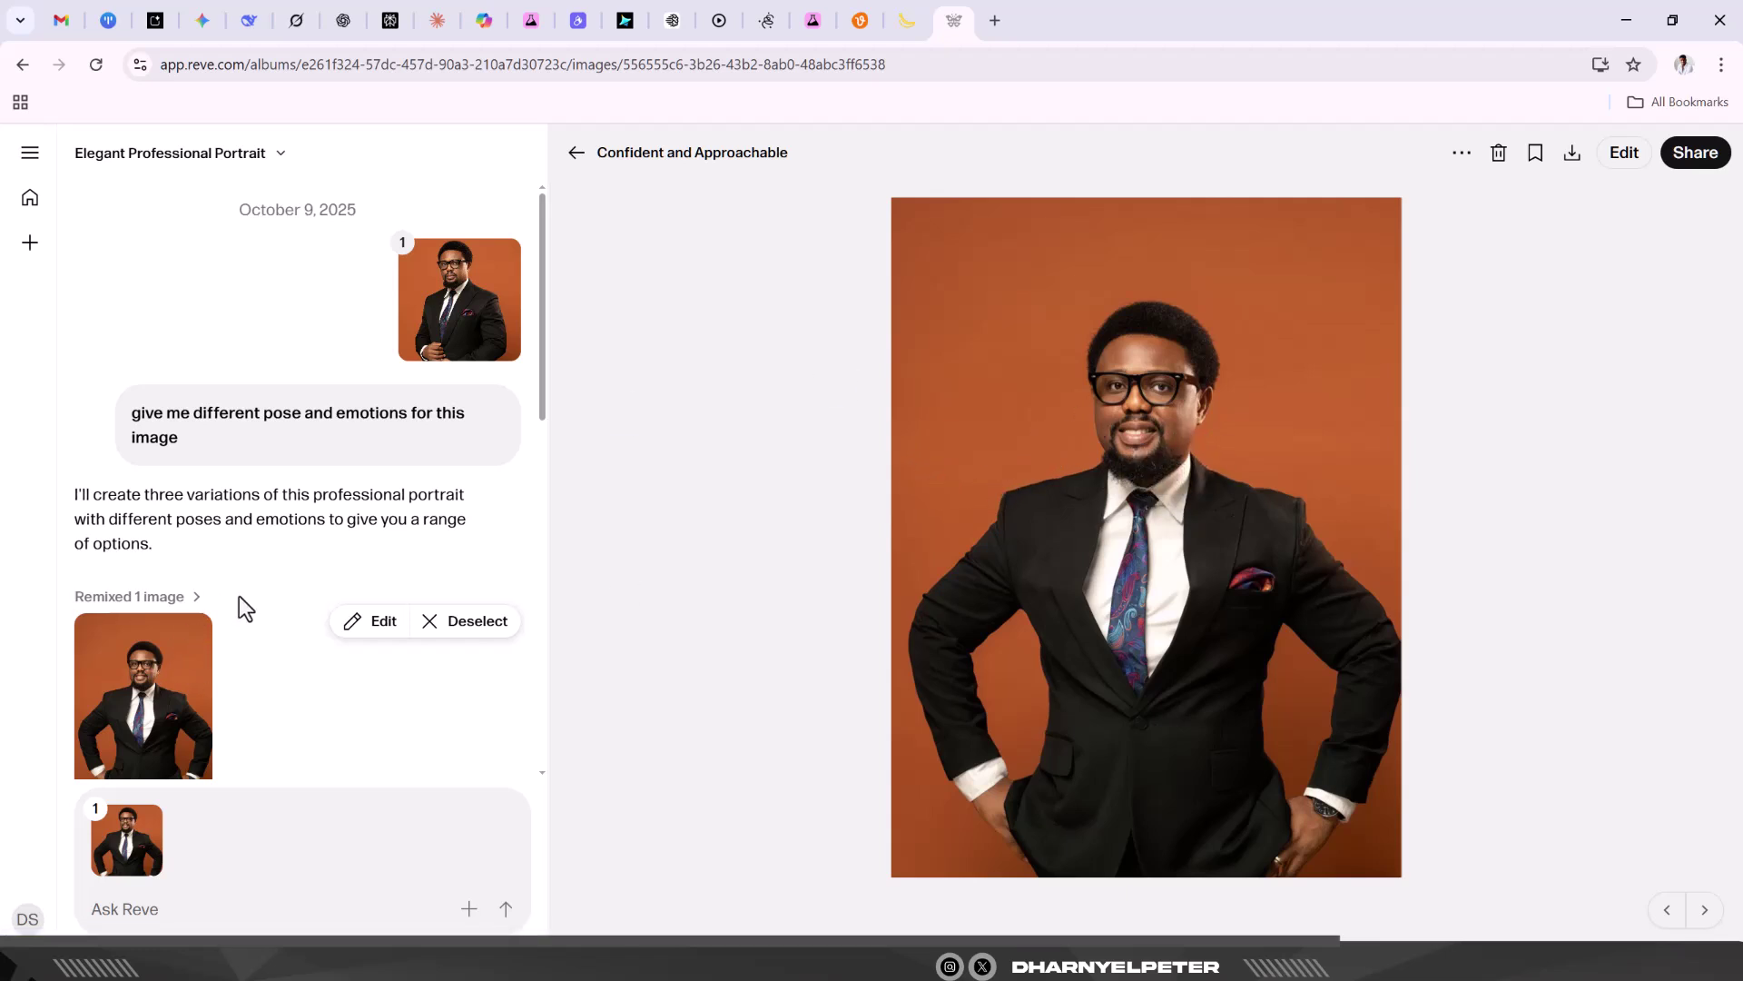
scroll(238, 595, down, 5)
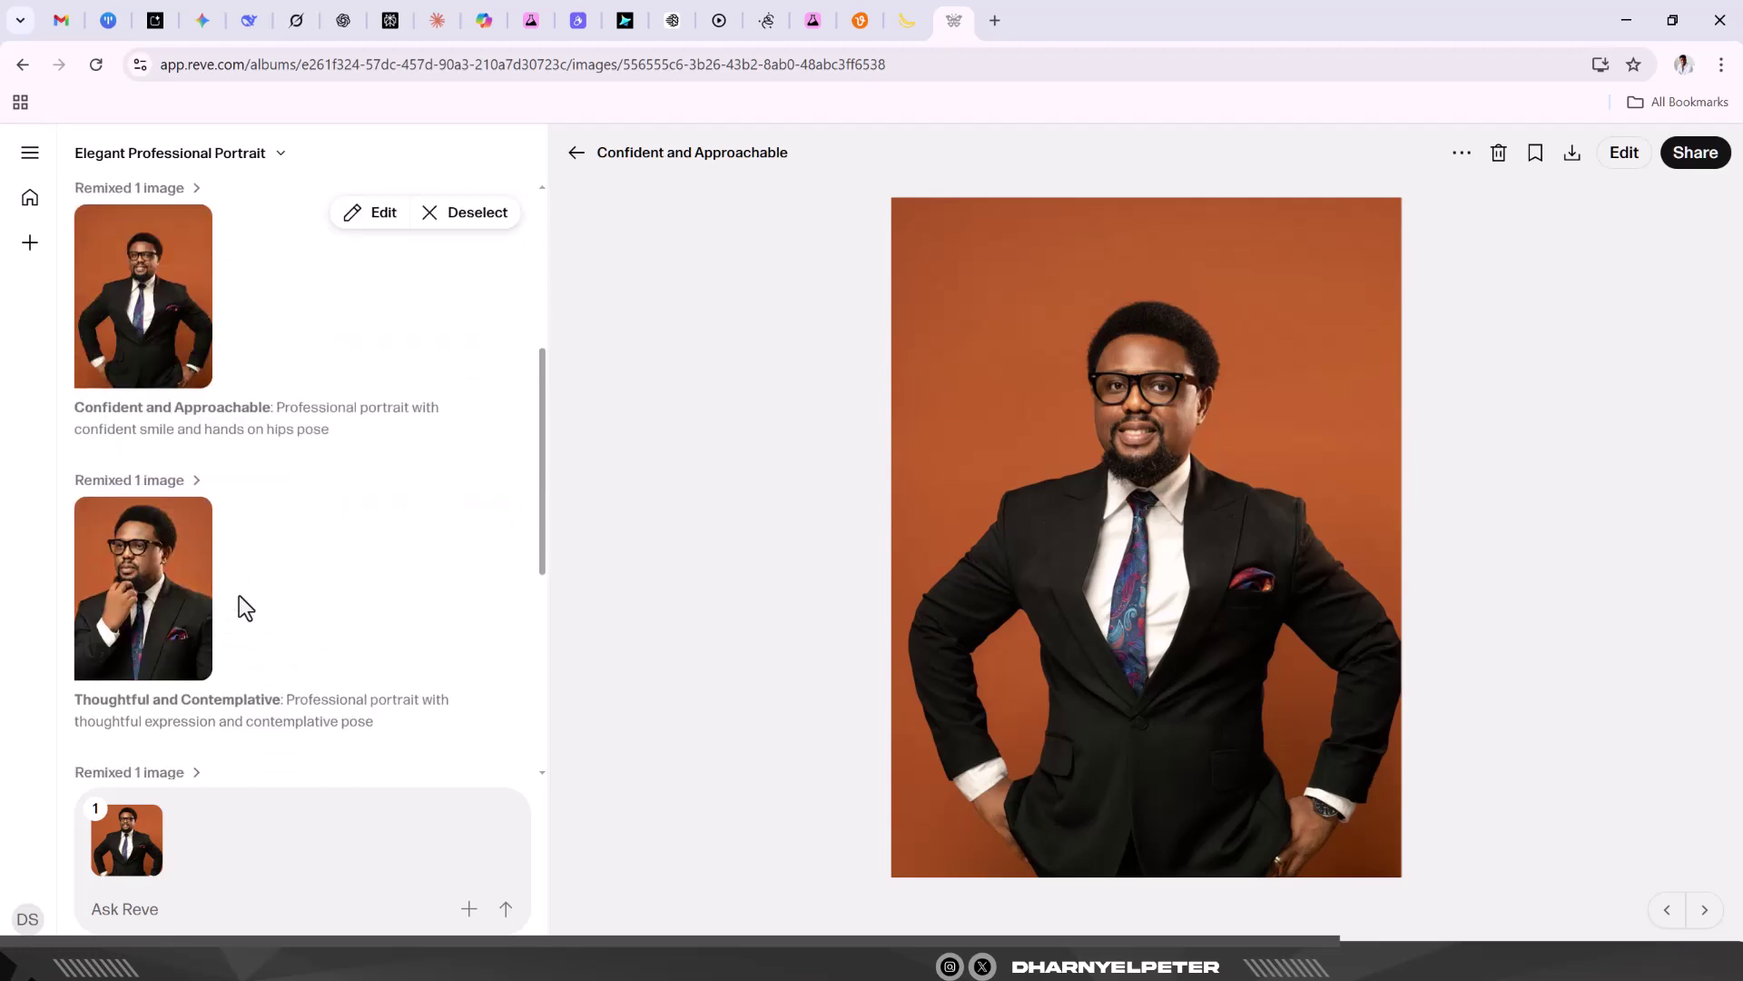
click(154, 468)
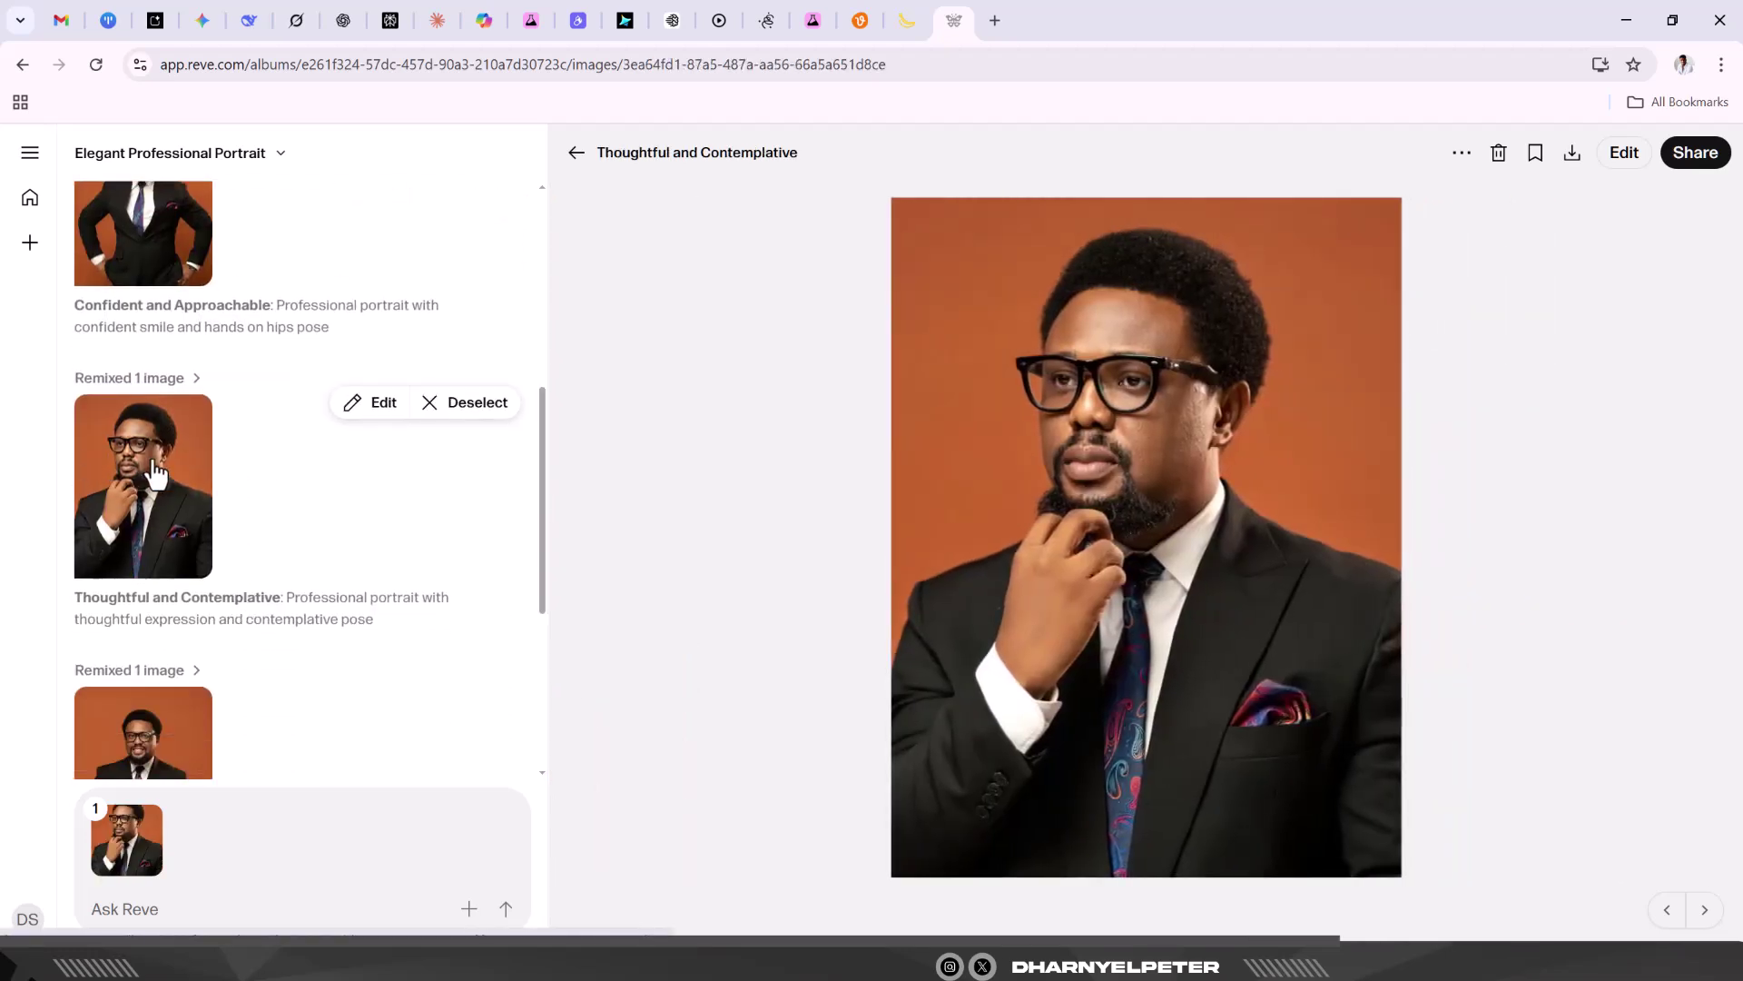
scroll(137, 554, down, 2)
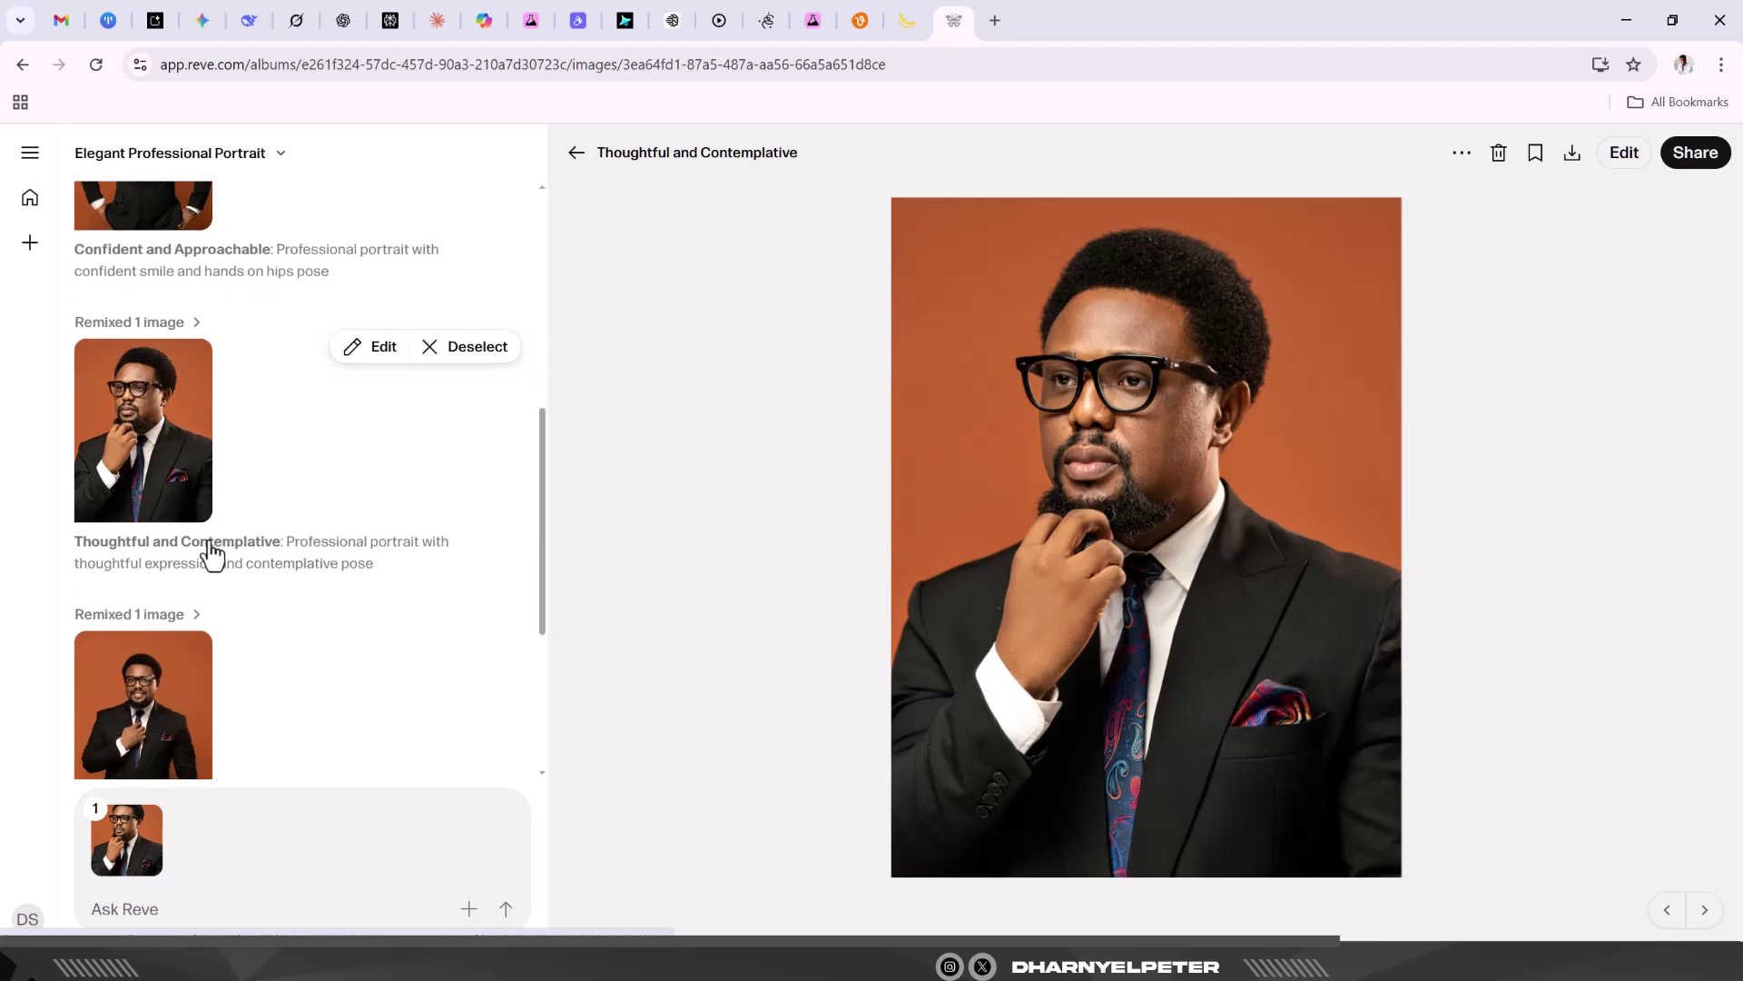
click(161, 599)
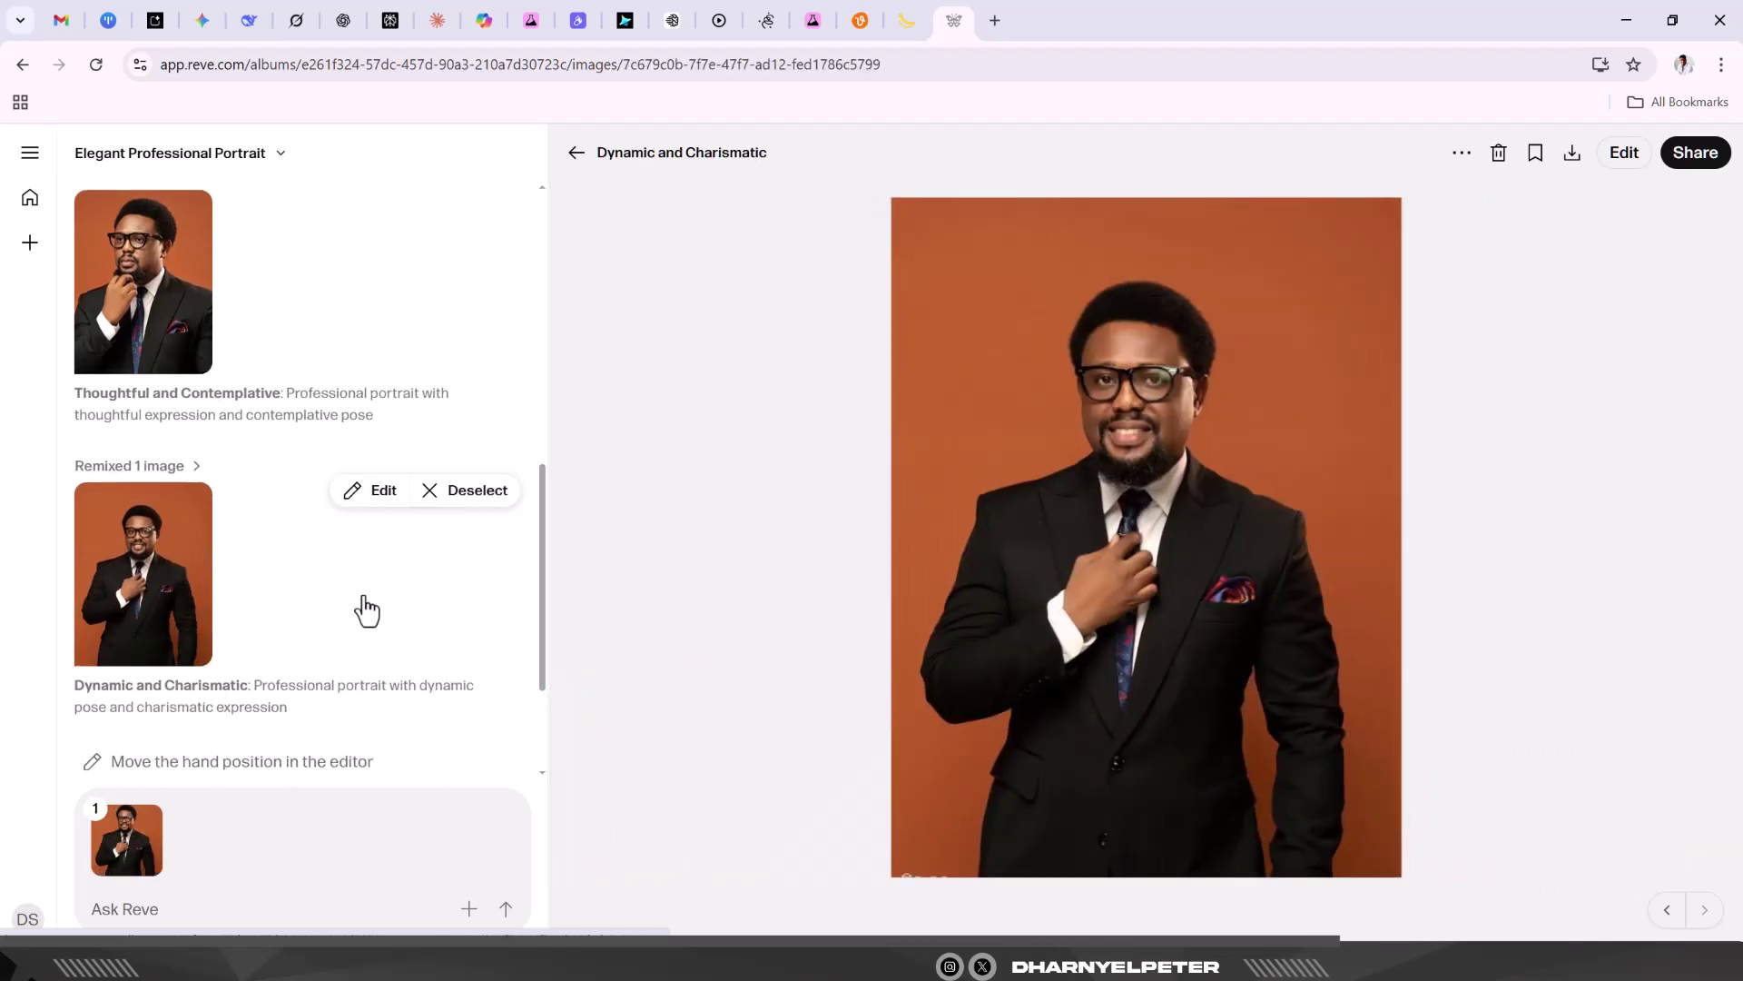
Submit the suggested prompt "Add a casual jacket-over-shoulder pose" for the Dynamic and Charismatic portrait.
scroll(366, 611, down, 2)
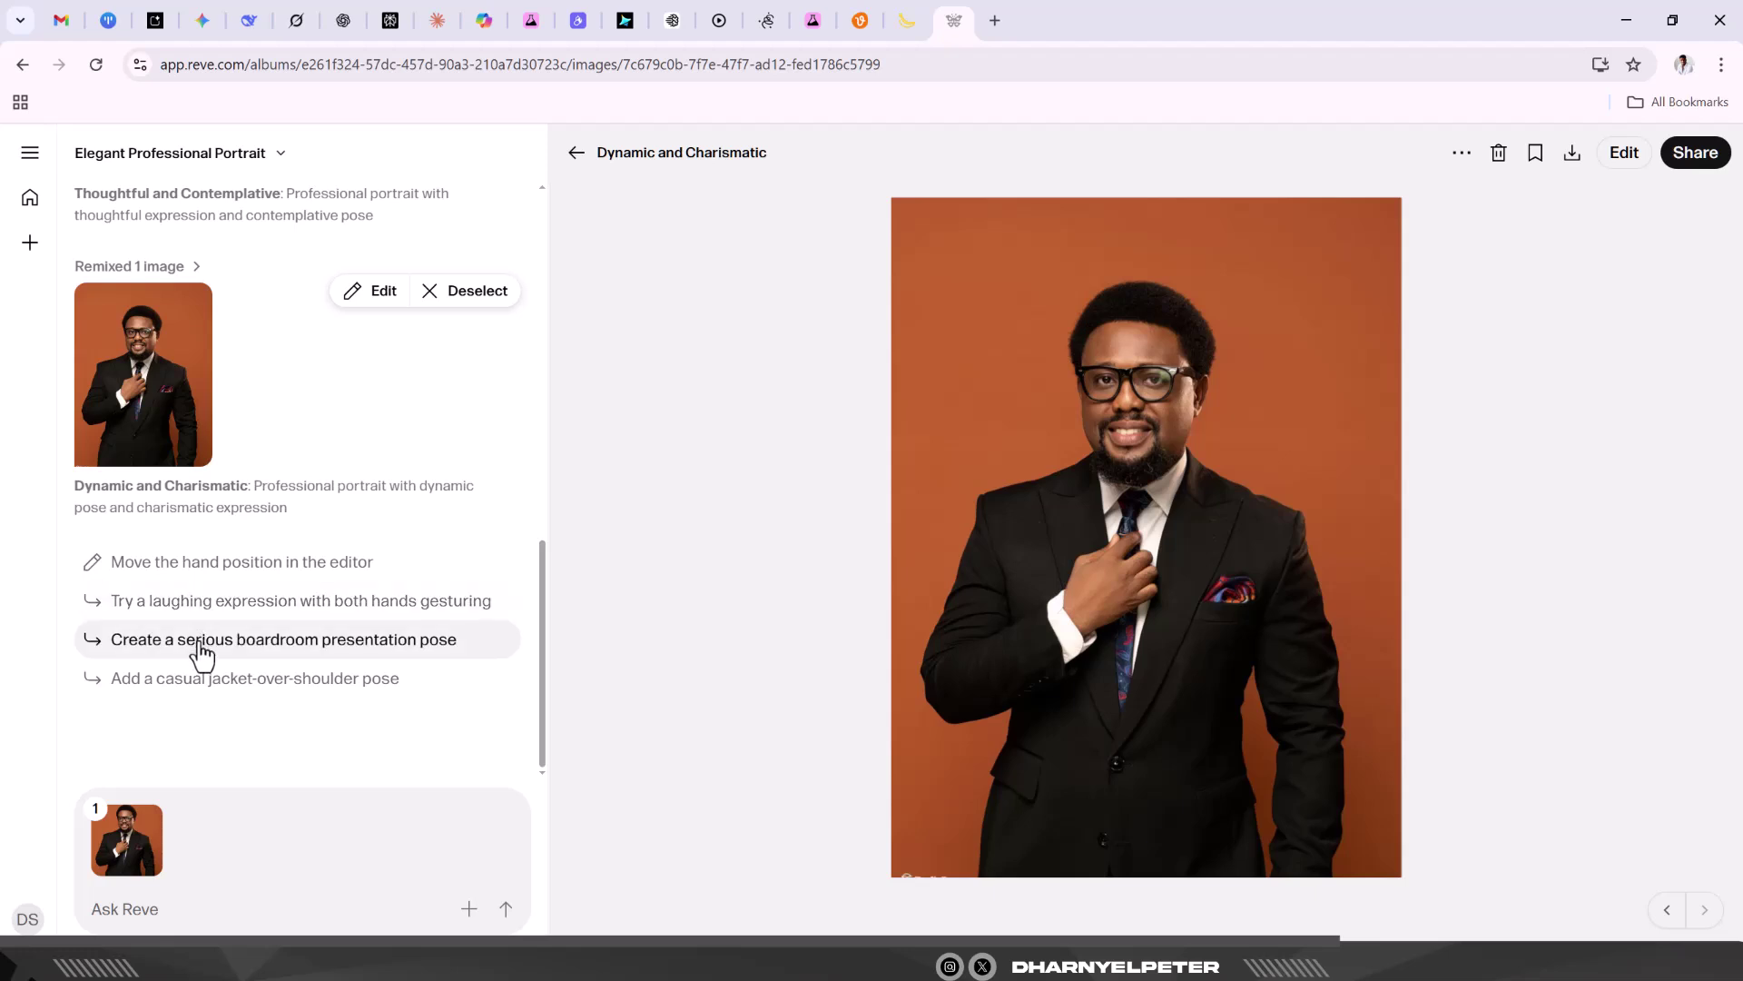
click(227, 692)
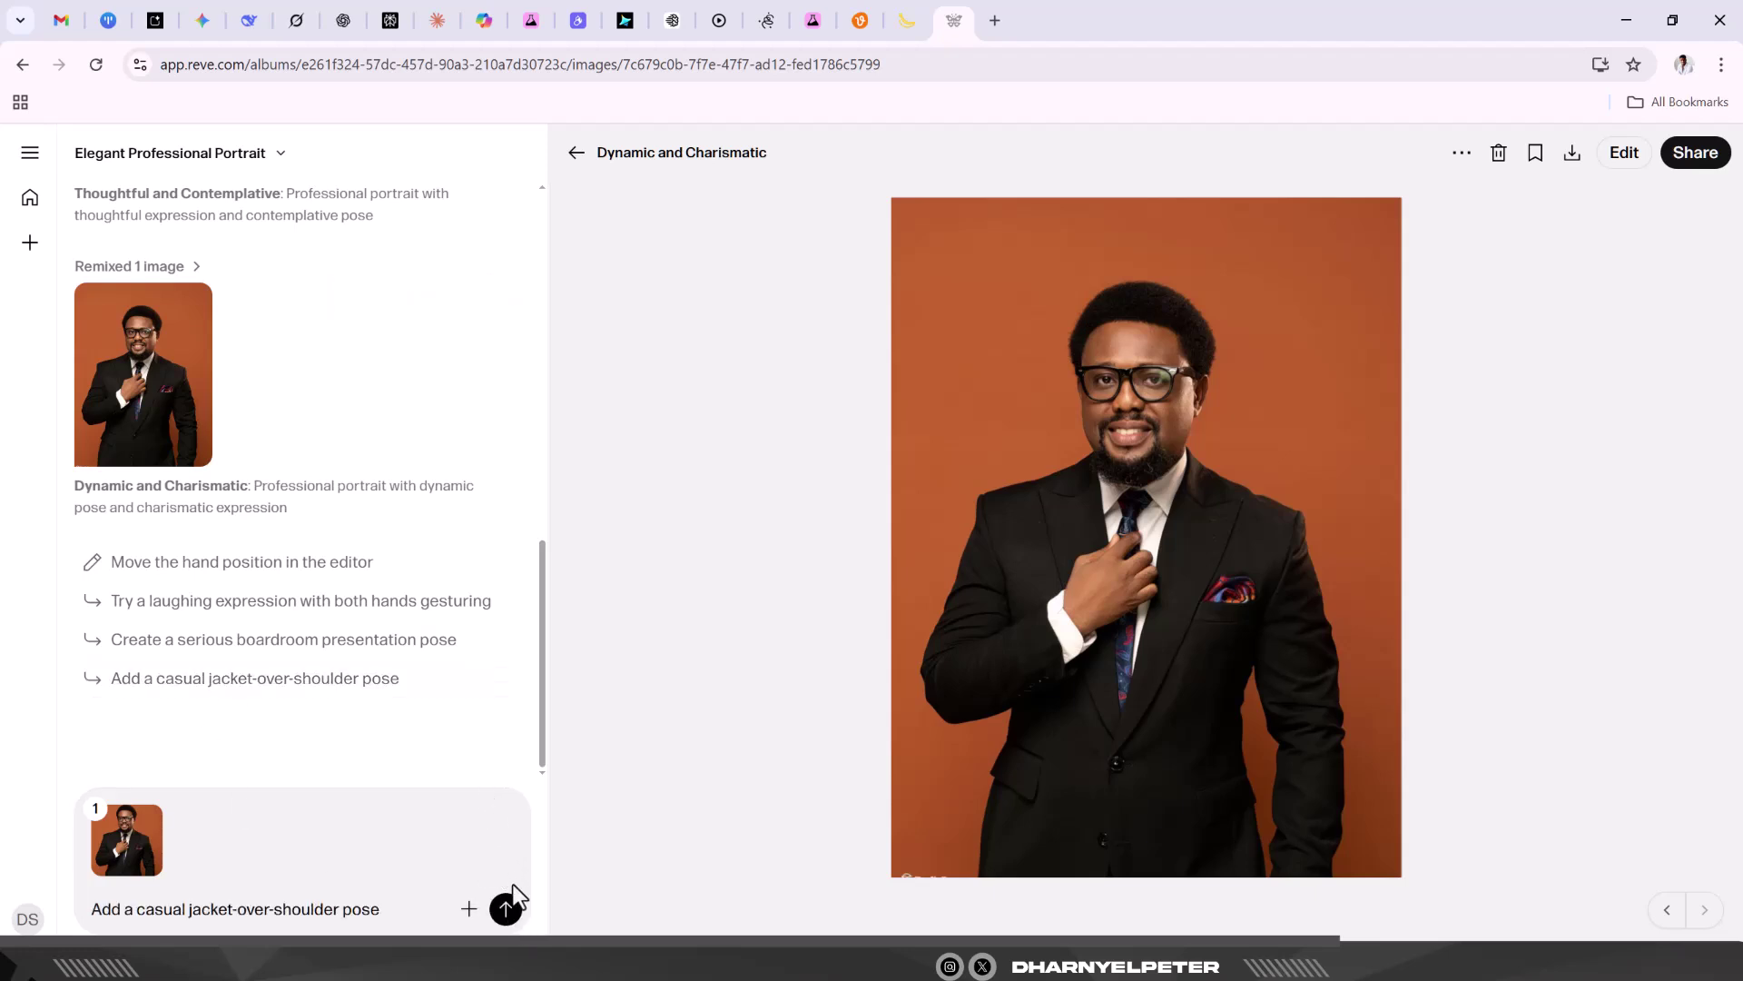
click(506, 909)
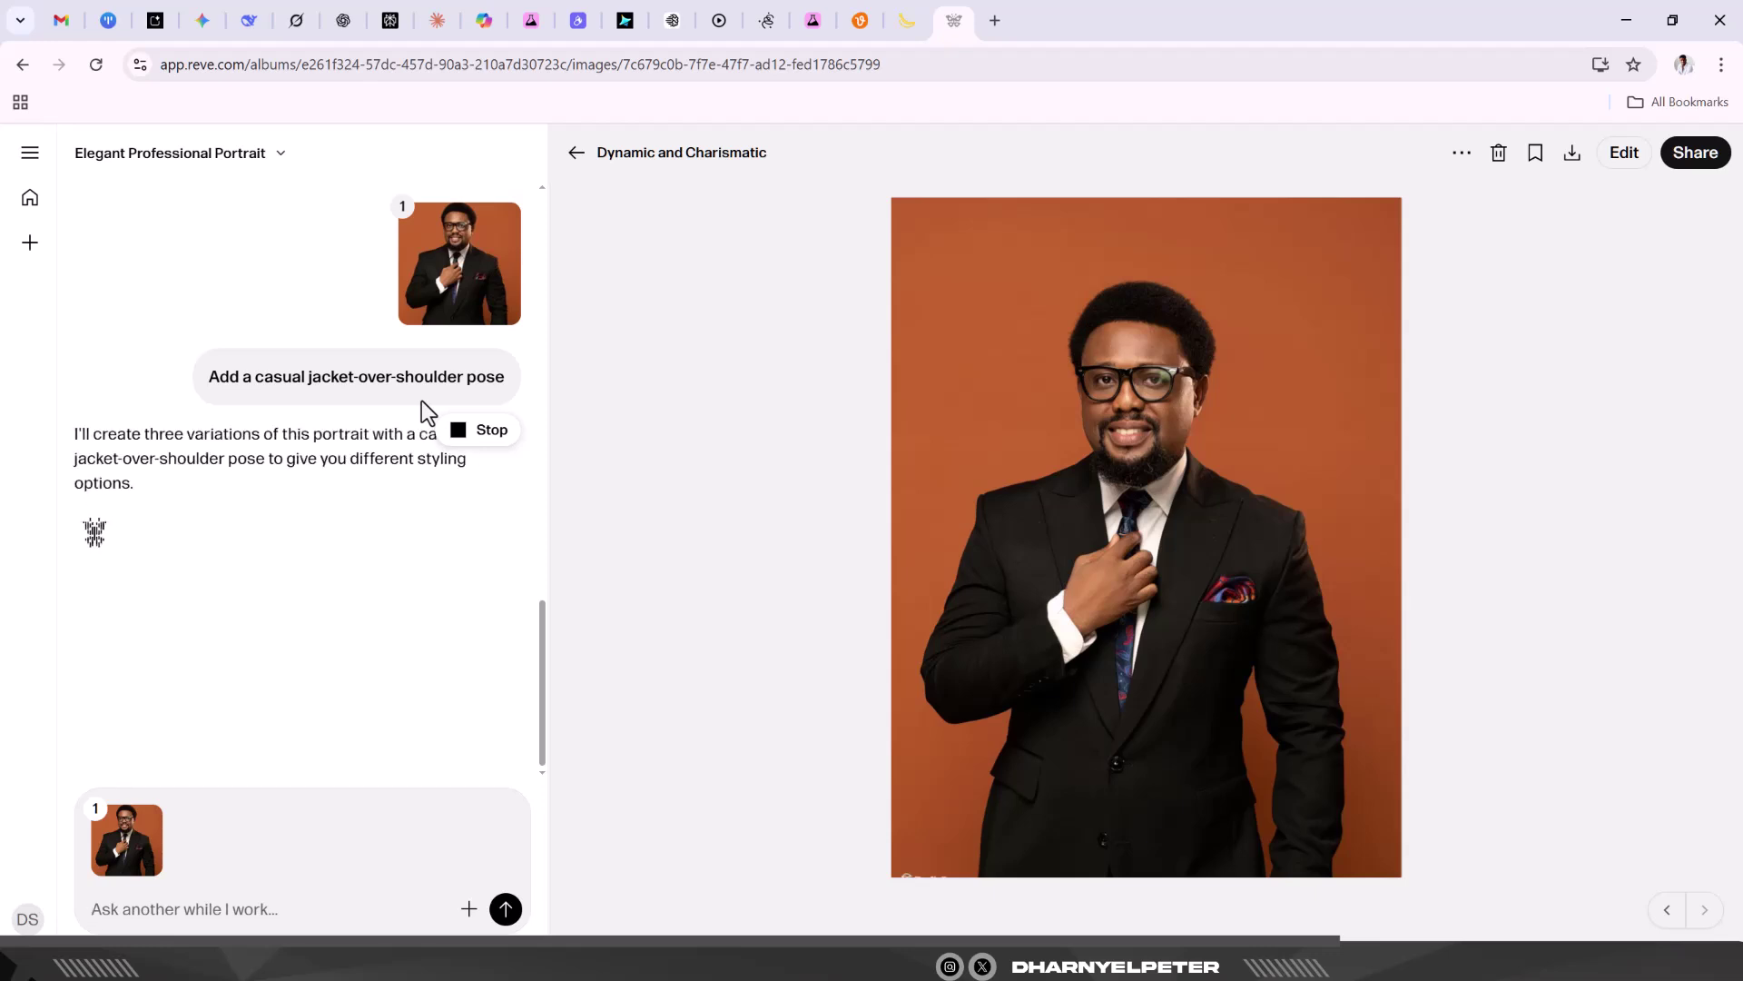
Review the album's conversation and earlier variations while the new images generate, reopening the Thoughtful and Contemplative portrait.
scroll(314, 444, up, 6)
scroll(320, 438, up, 9)
scroll(320, 437, down, 7)
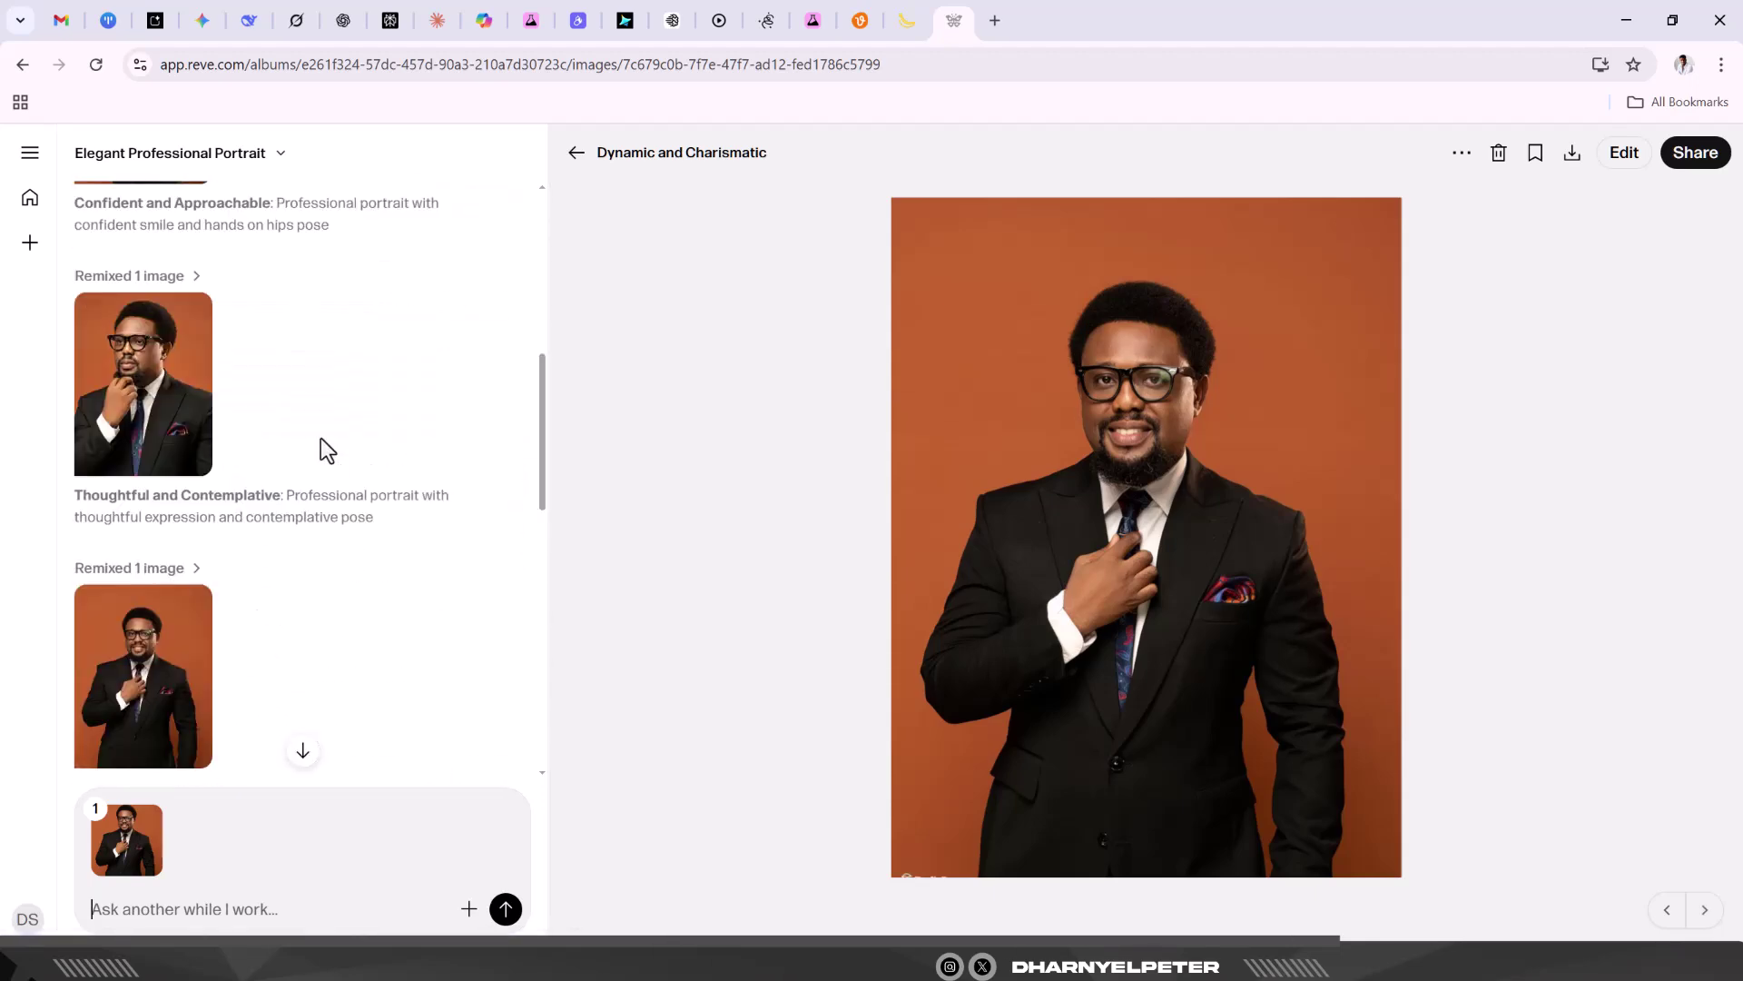
scroll(320, 438, down, 10)
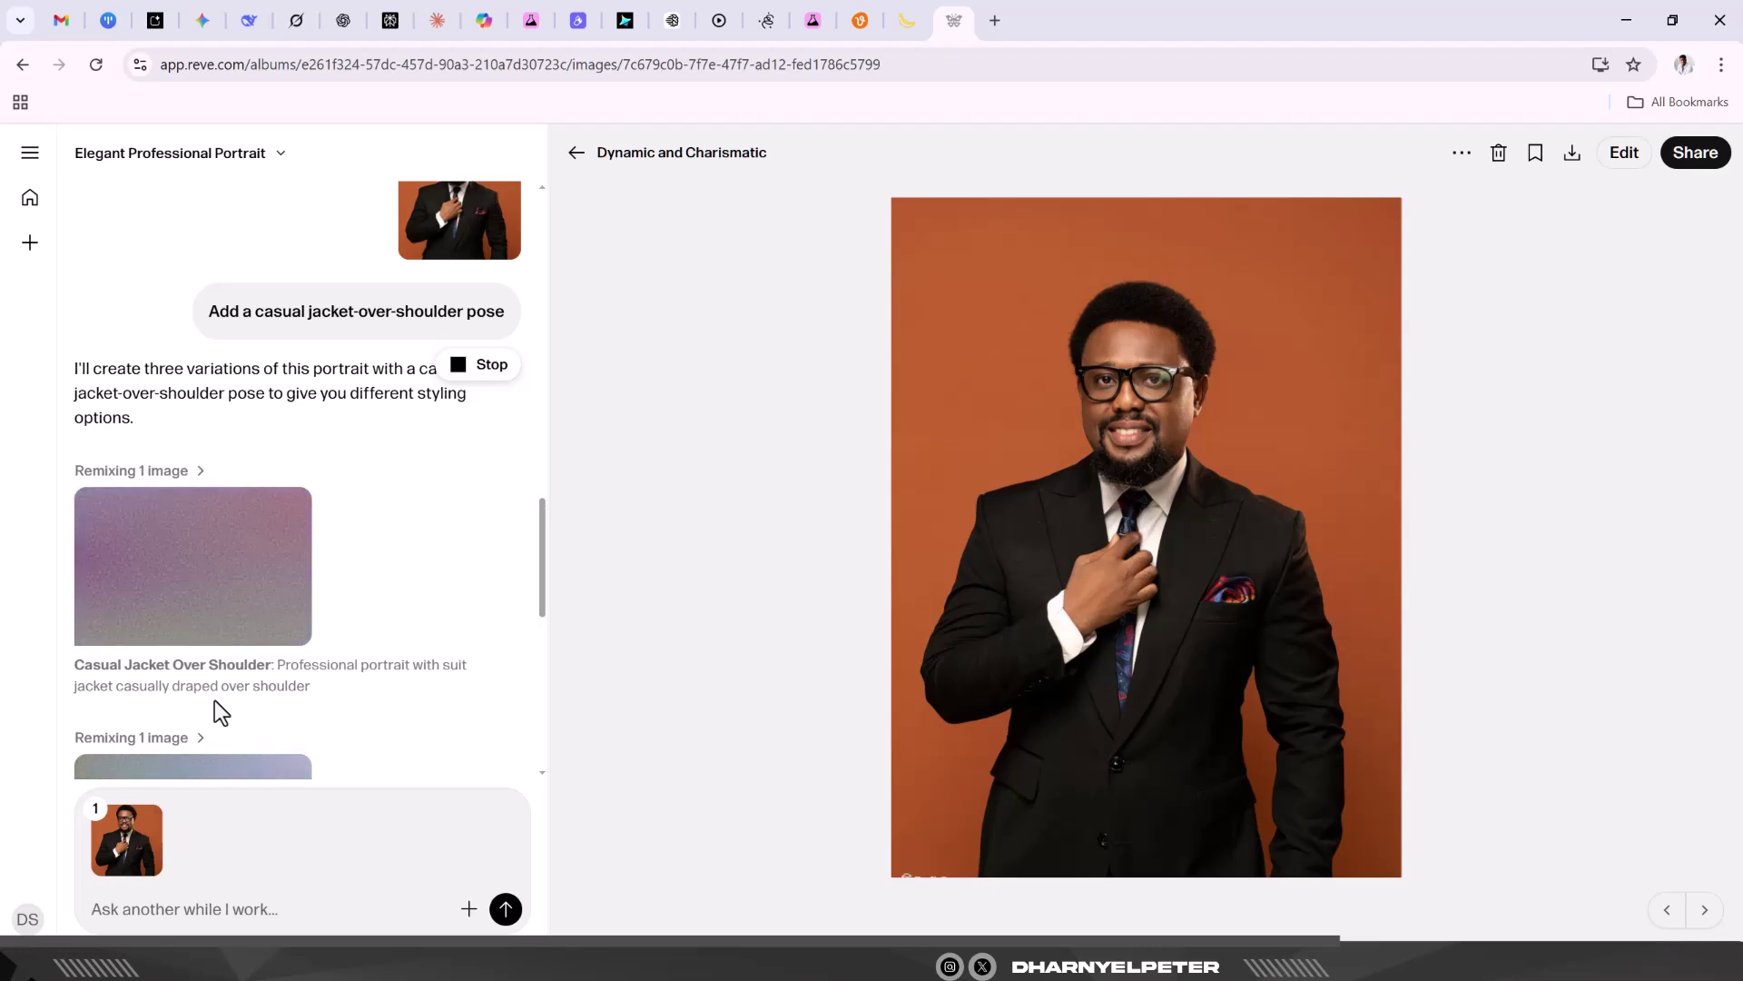
scroll(302, 623, down, 5)
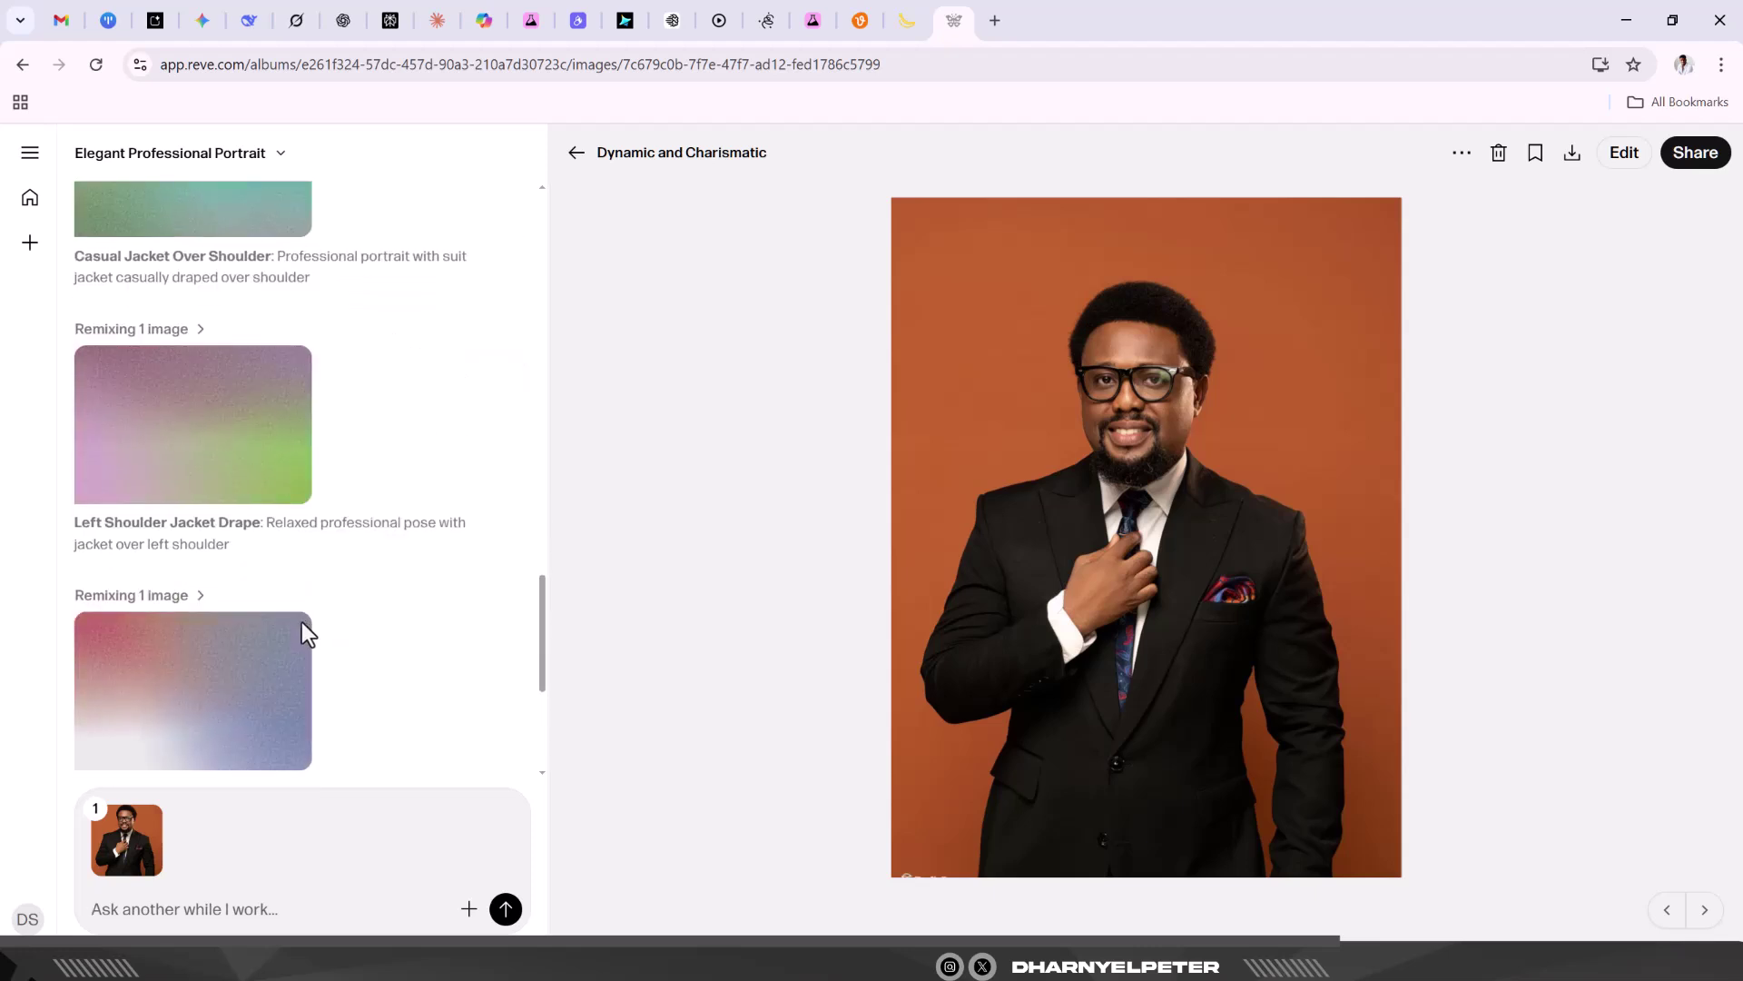
scroll(302, 623, up, 10)
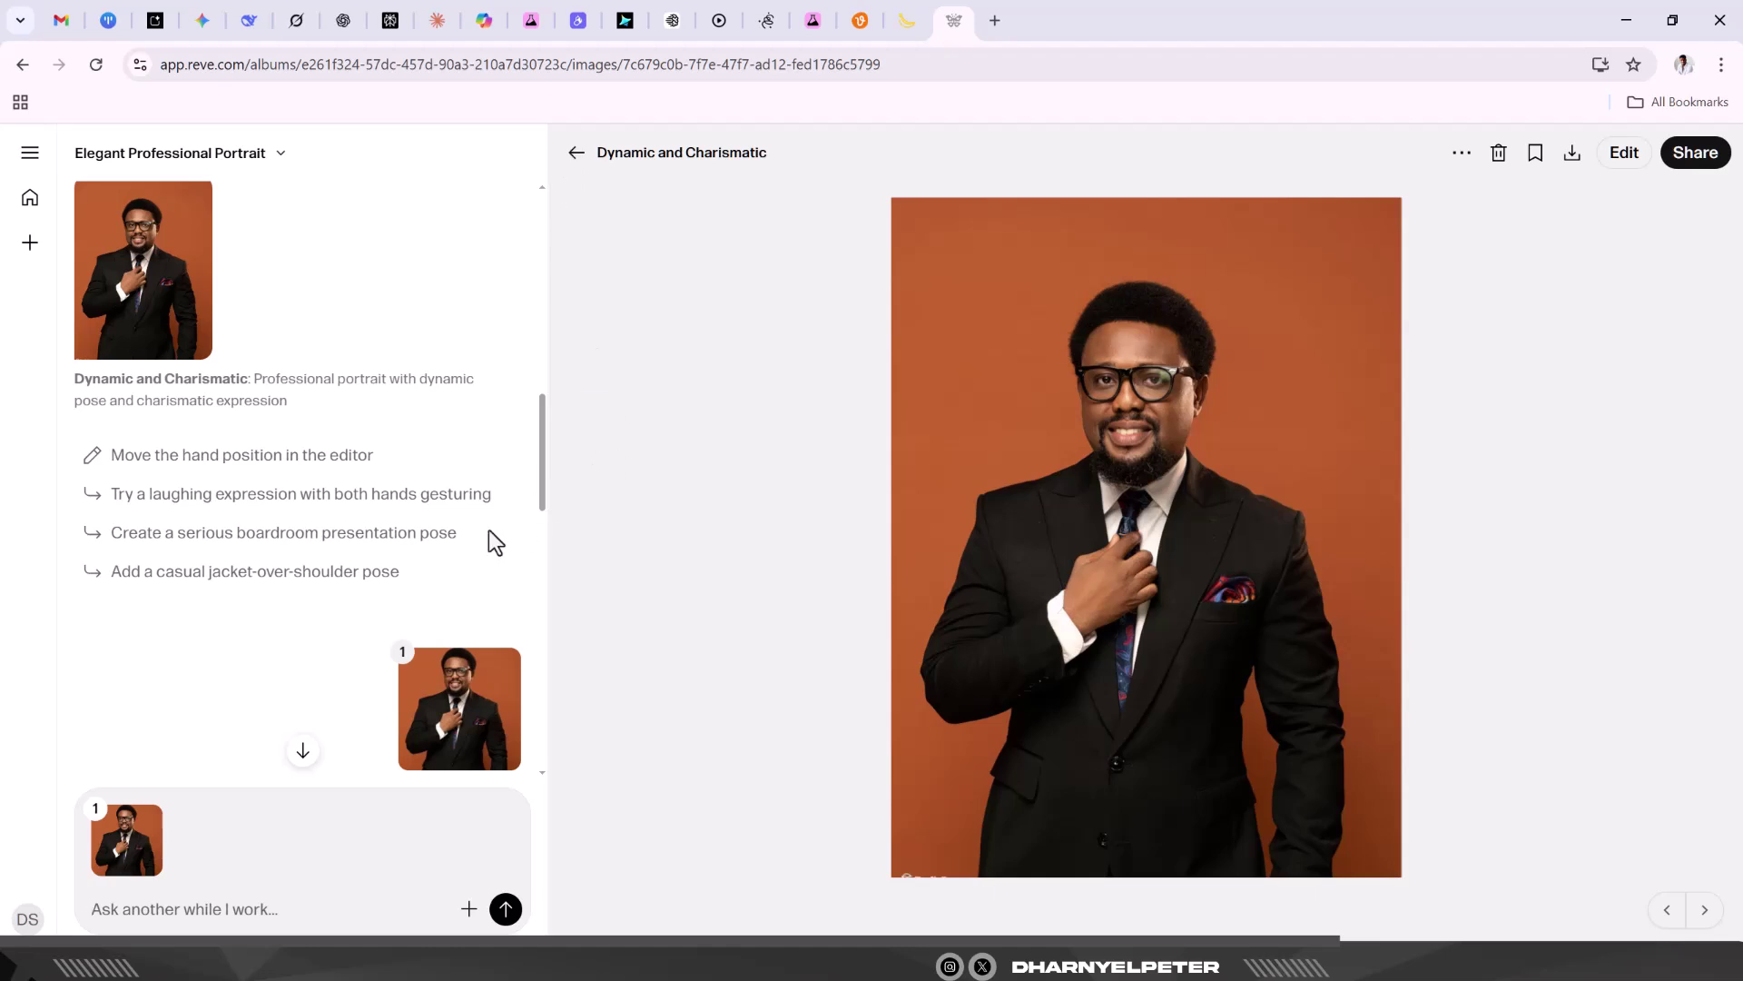
scroll(343, 555, up, 7)
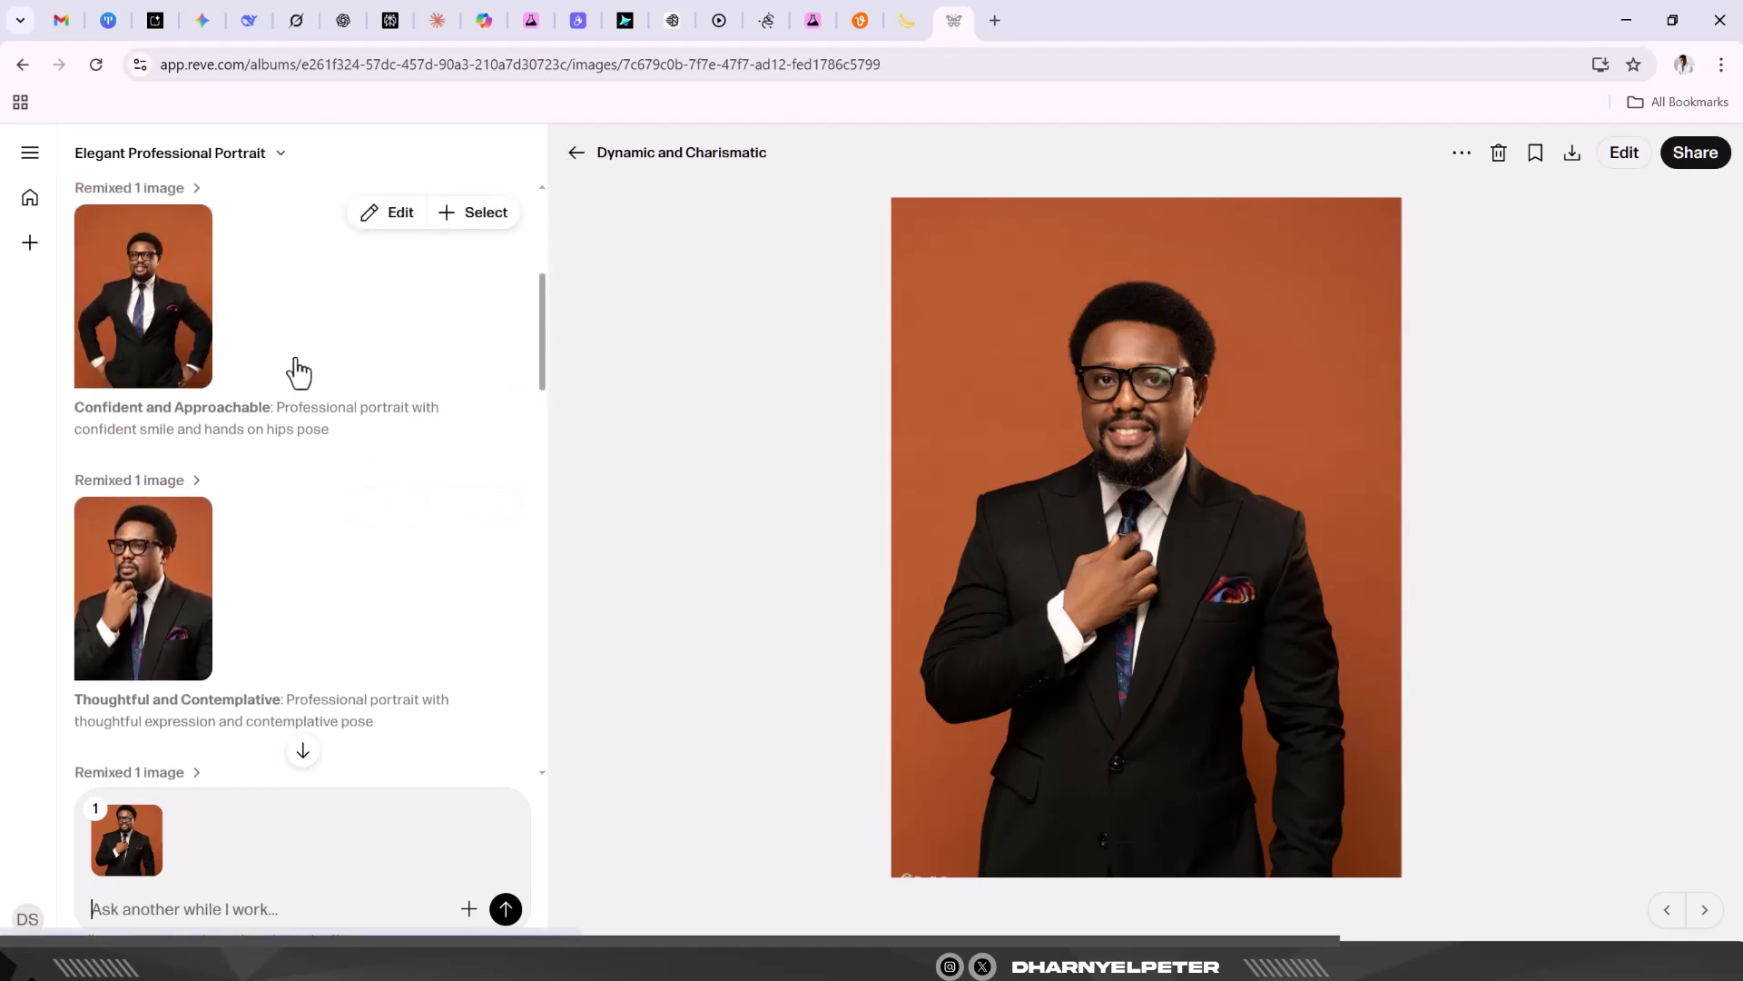
scroll(293, 374, down, 4)
scroll(241, 447, up, 1)
click(154, 318)
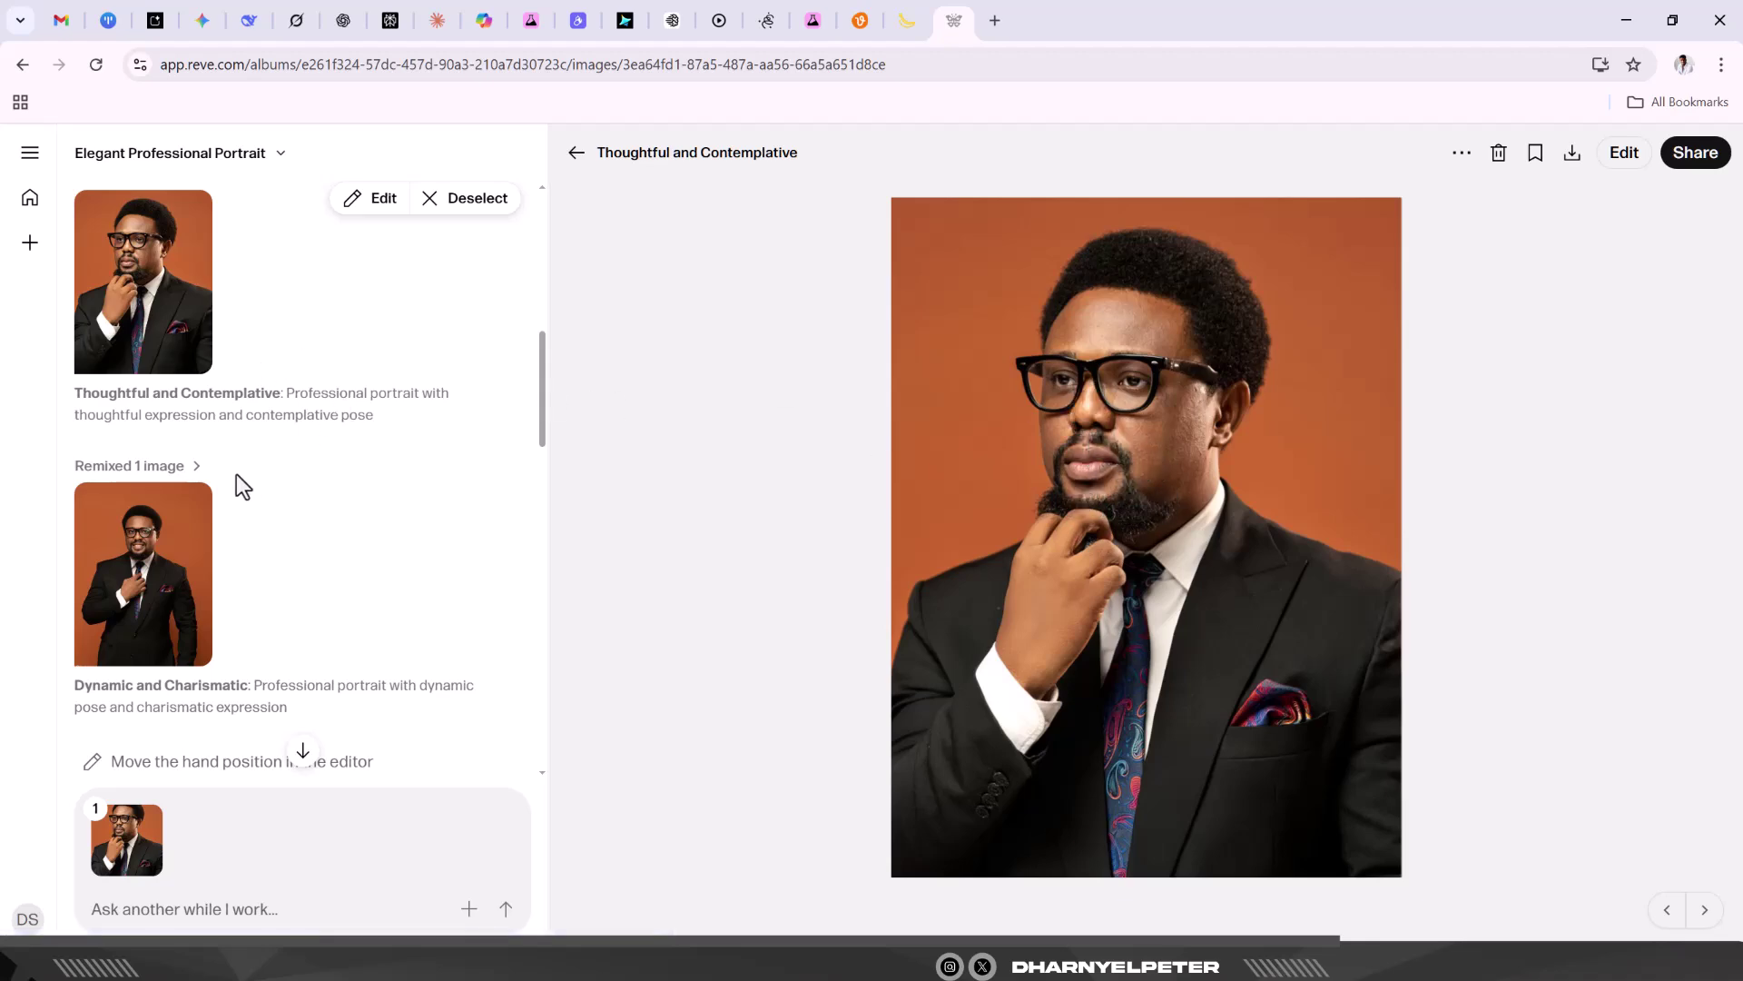
Examine the Casual Jacket Over Shoulder, Left Shoulder Jacket Drape and Dynamic Shoulder Sling variations at full size.
scroll(265, 533, down, 9)
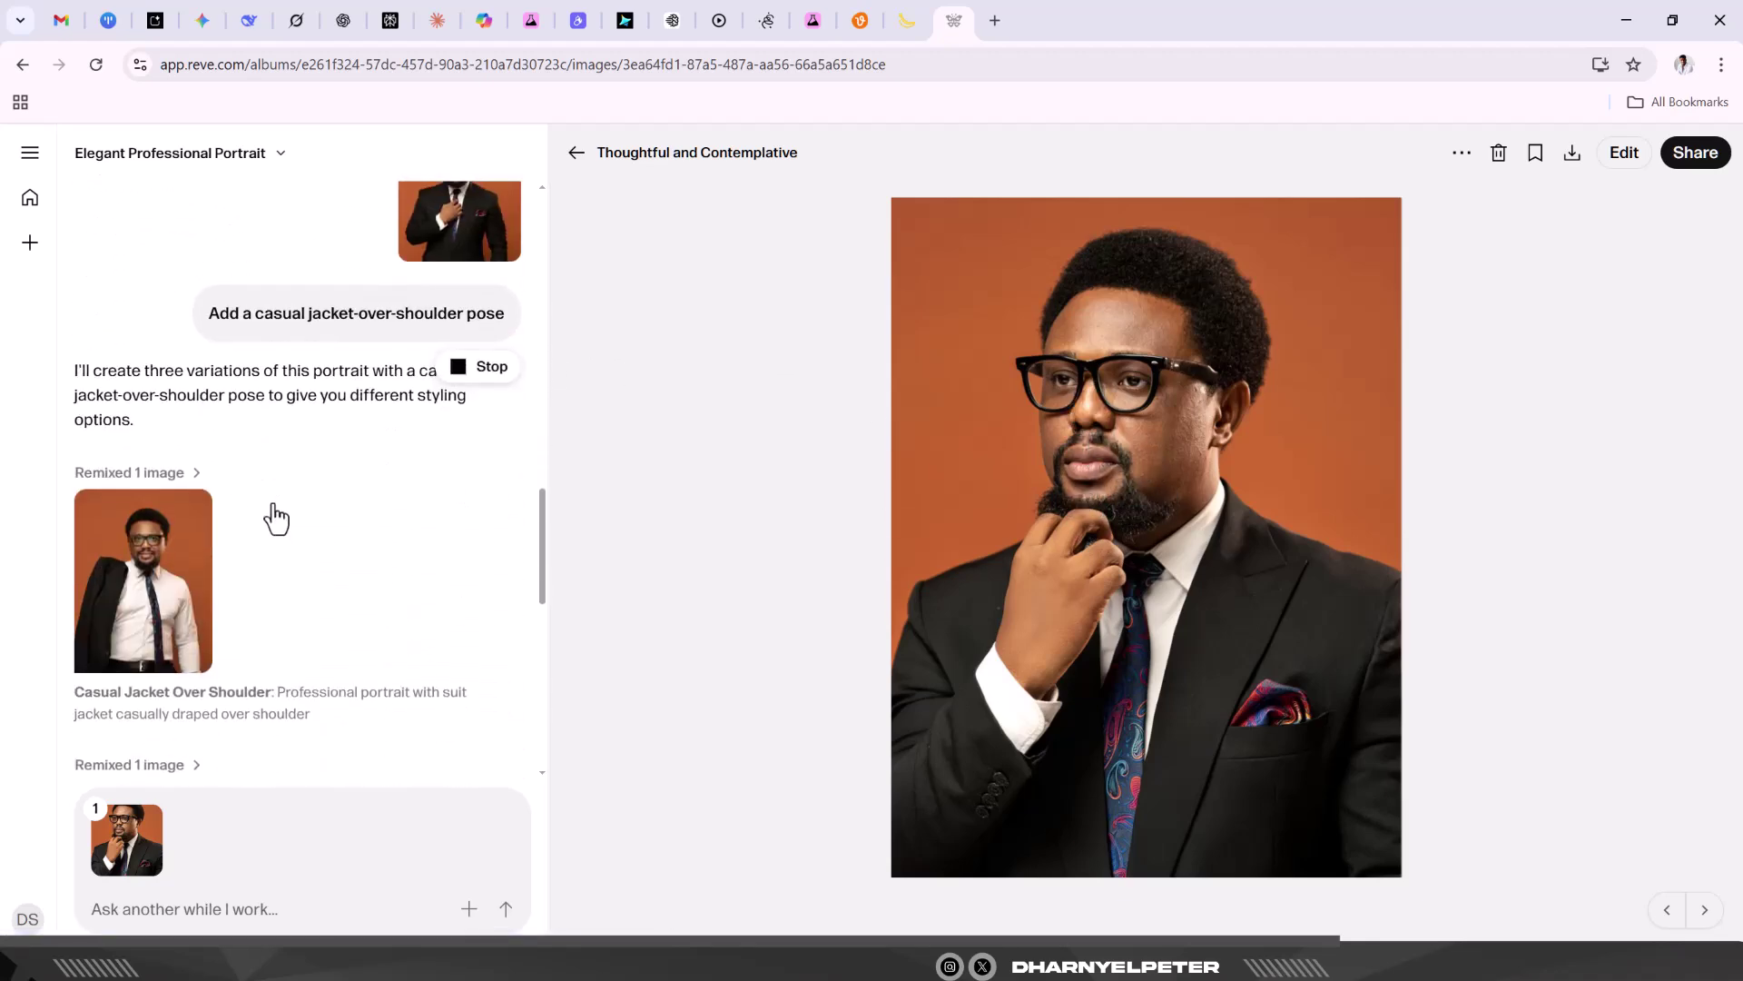
click(168, 579)
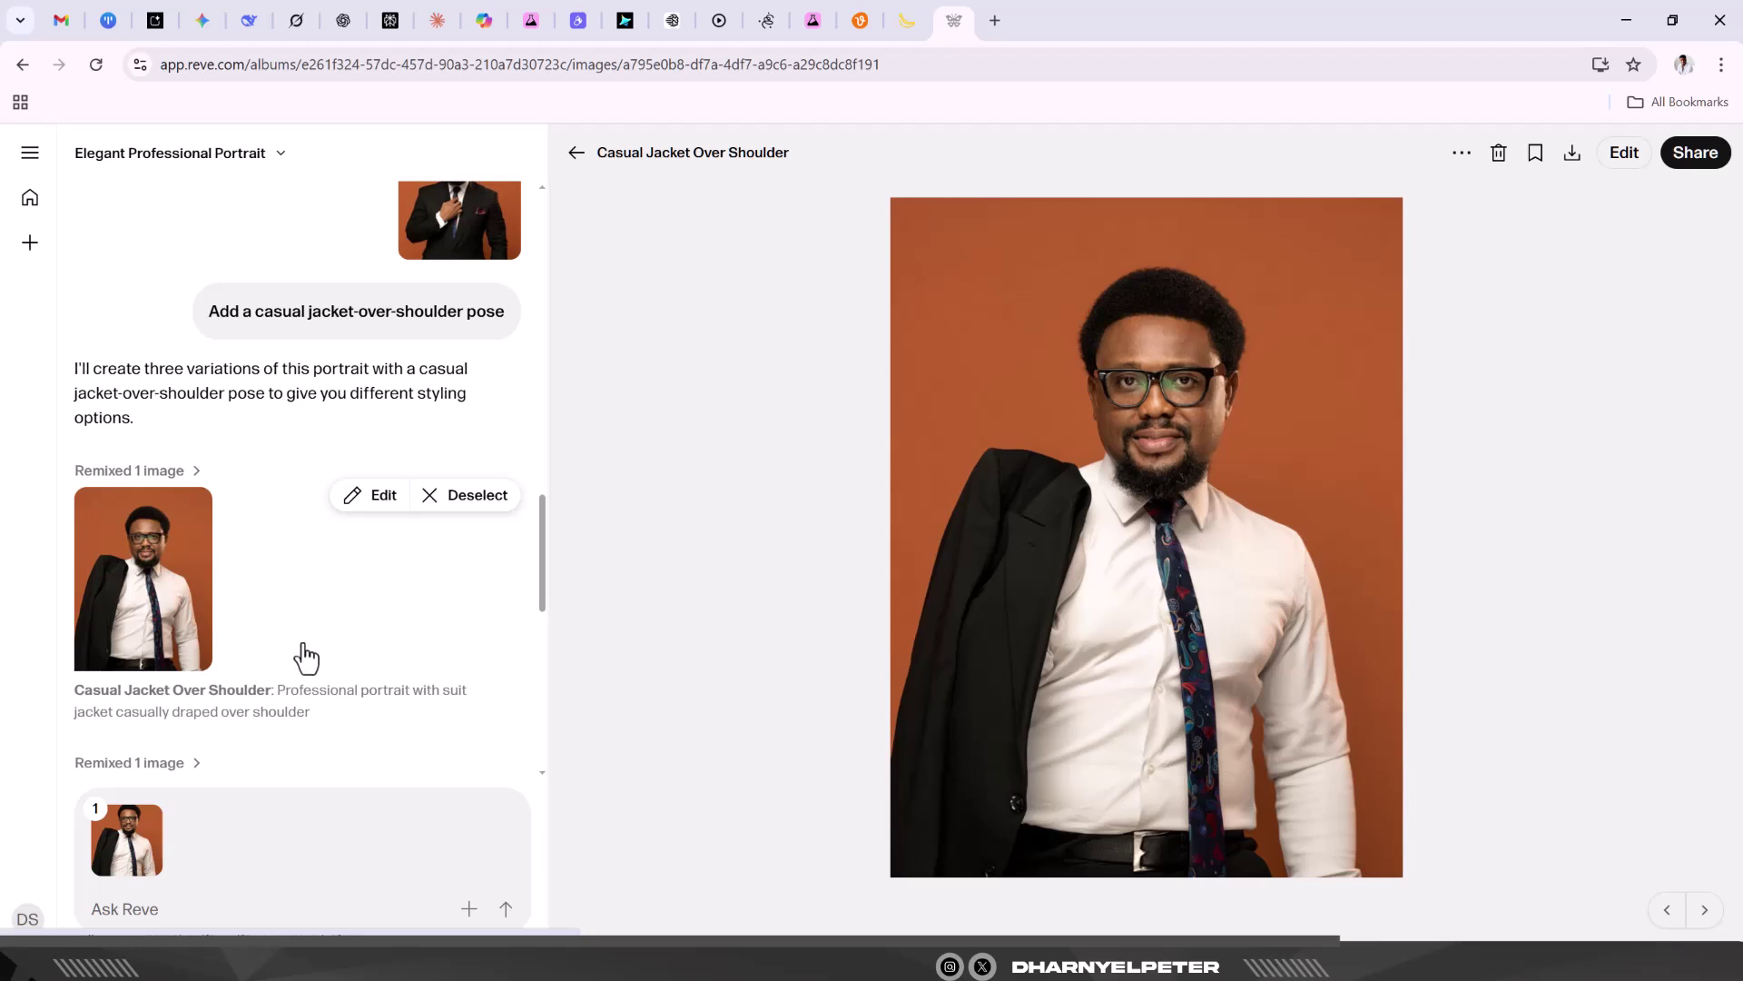
scroll(307, 649, down, 2)
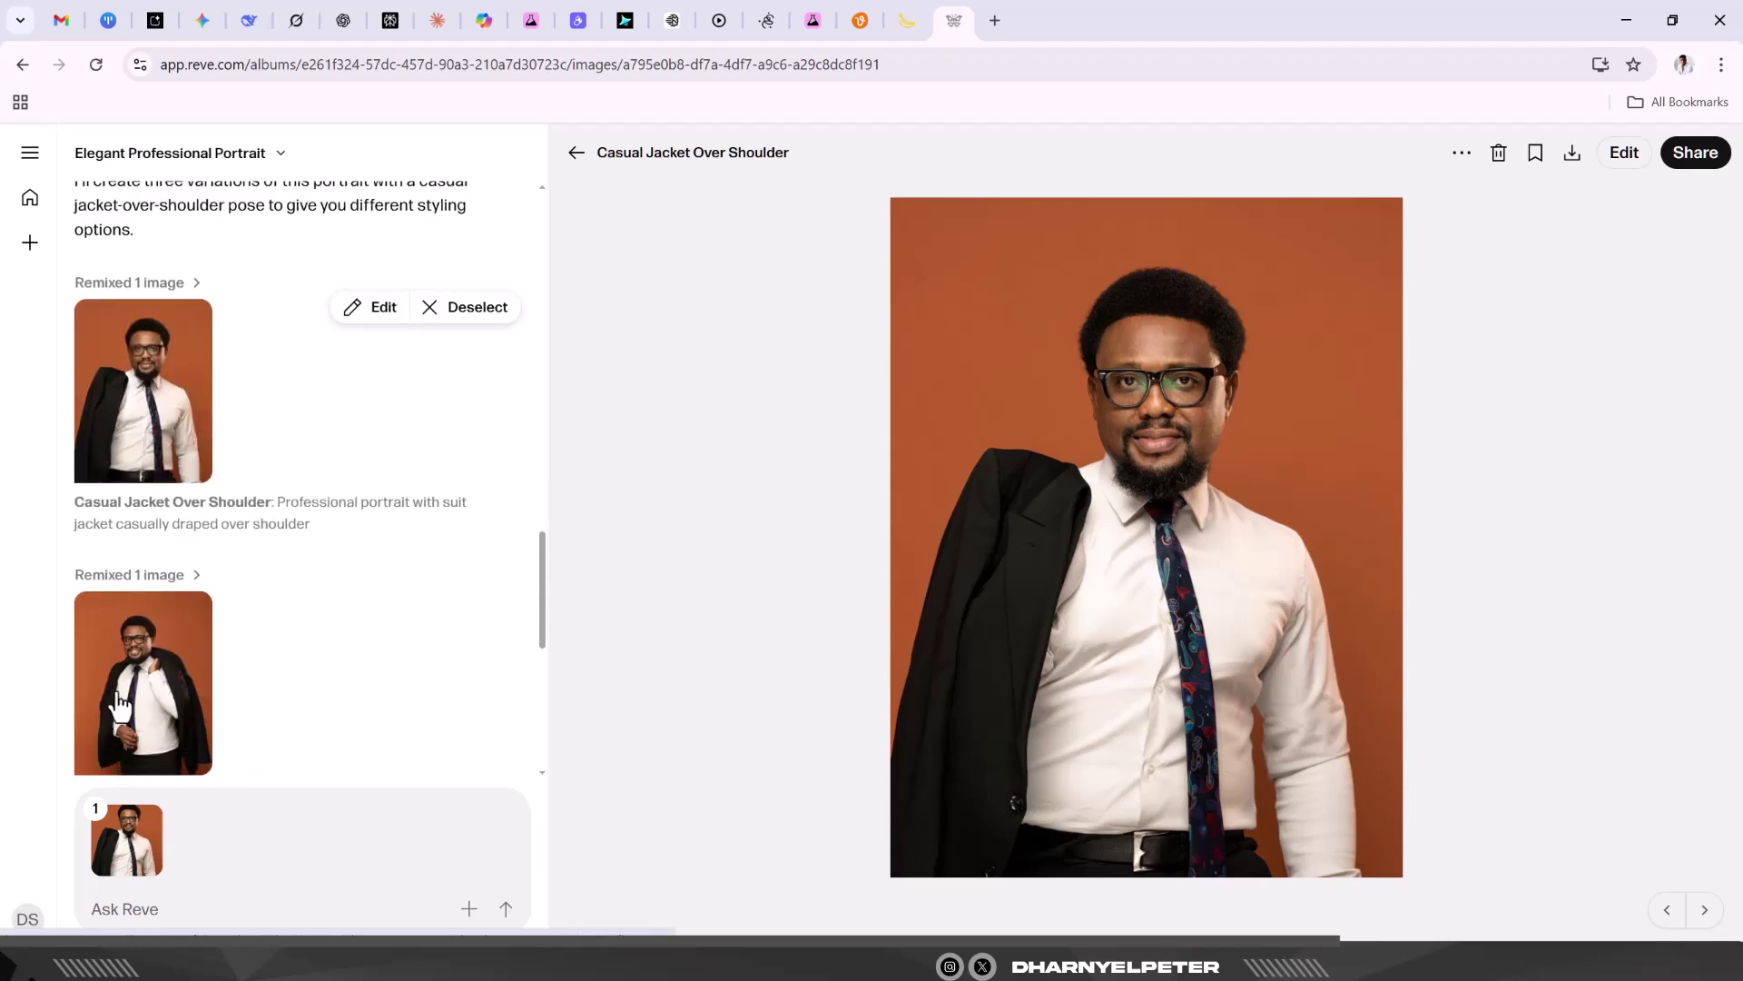
scroll(119, 705, down, 1)
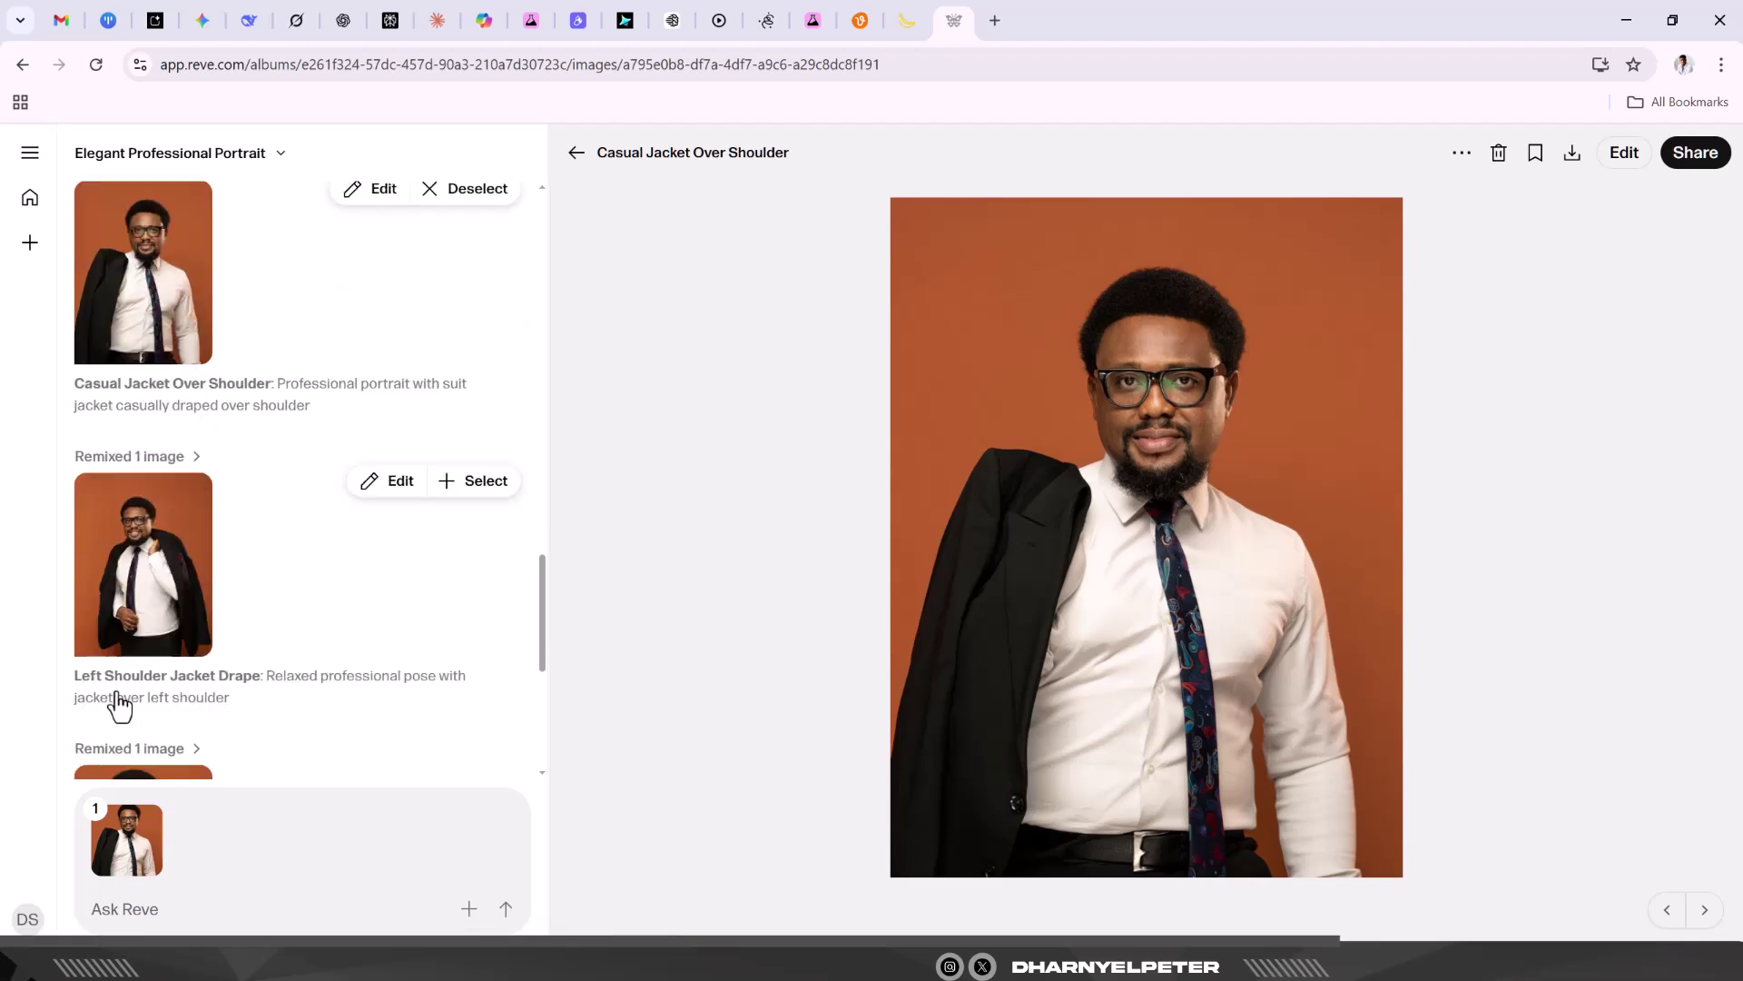
click(128, 588)
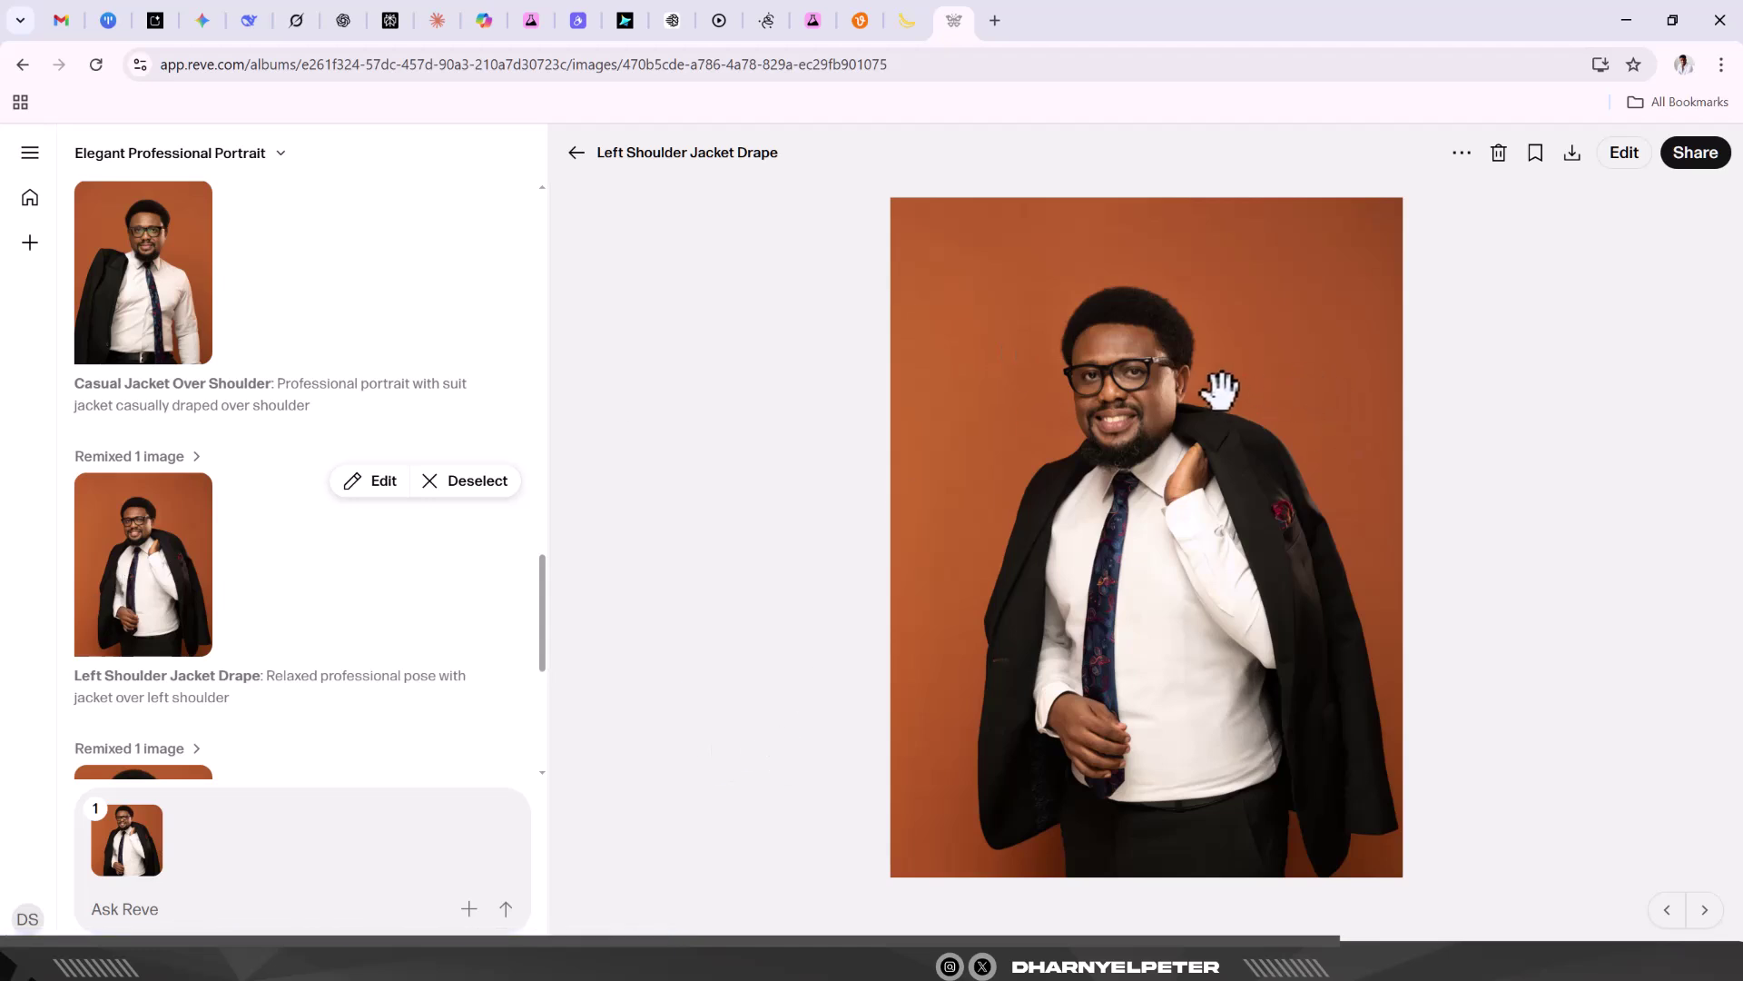
scroll(226, 595, down, 3)
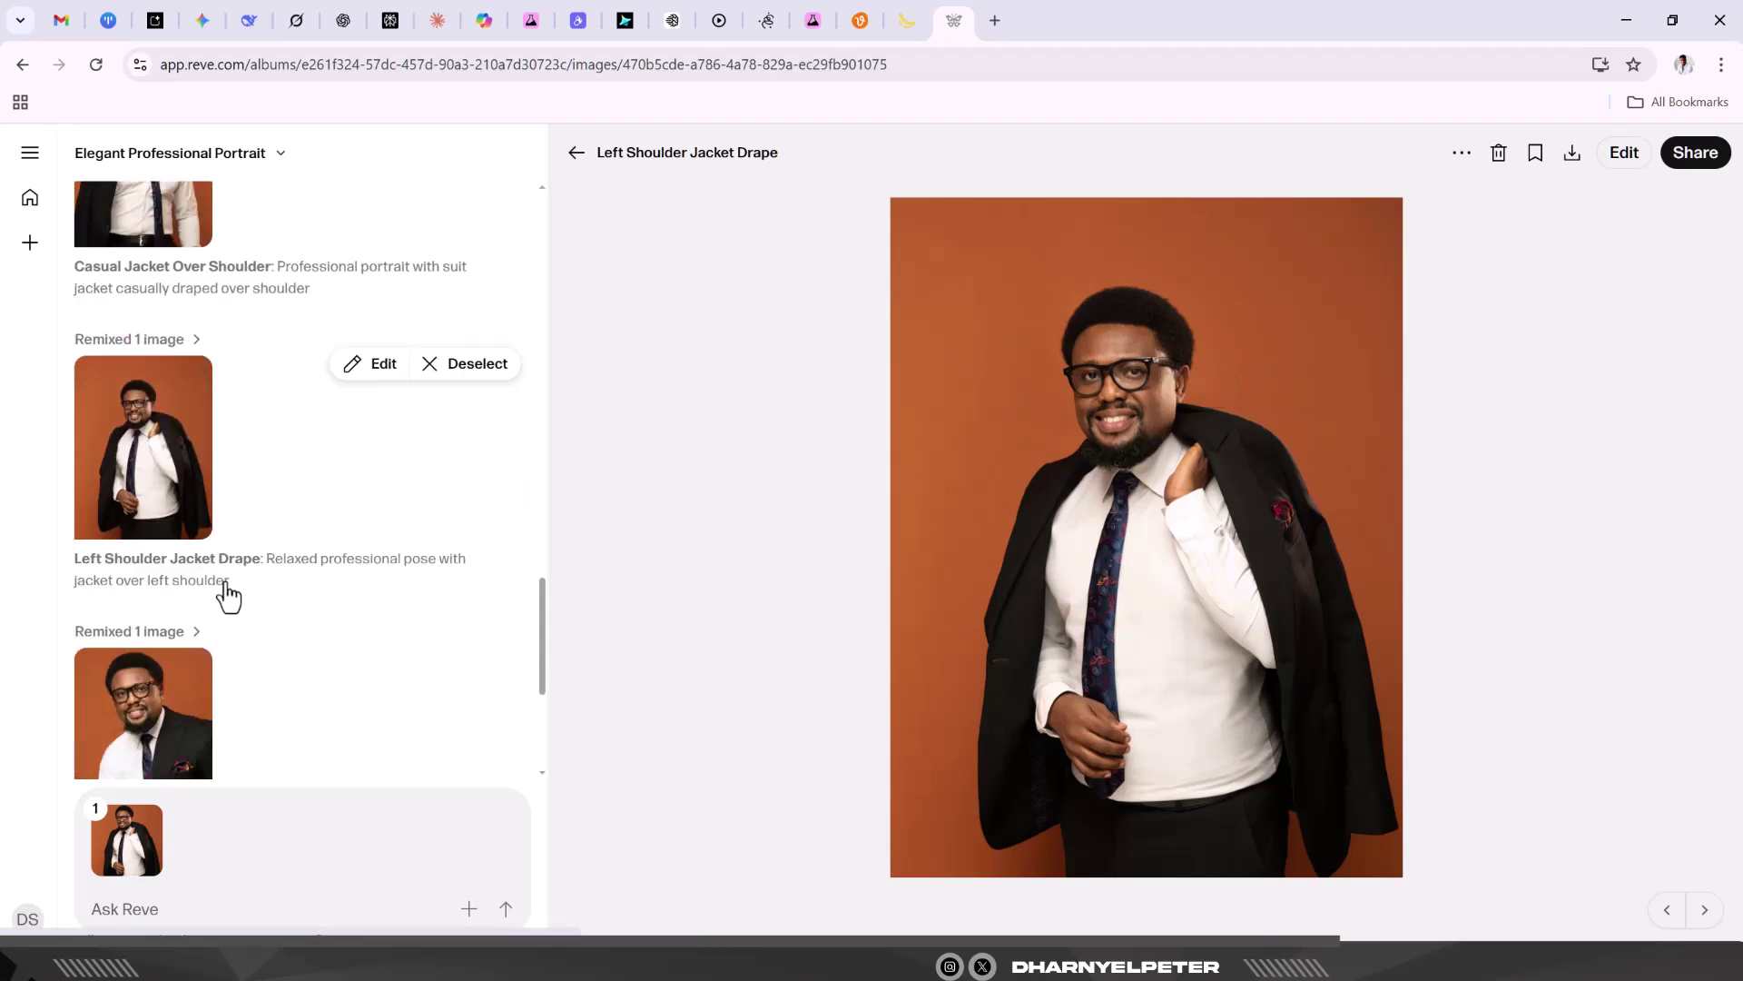
click(157, 670)
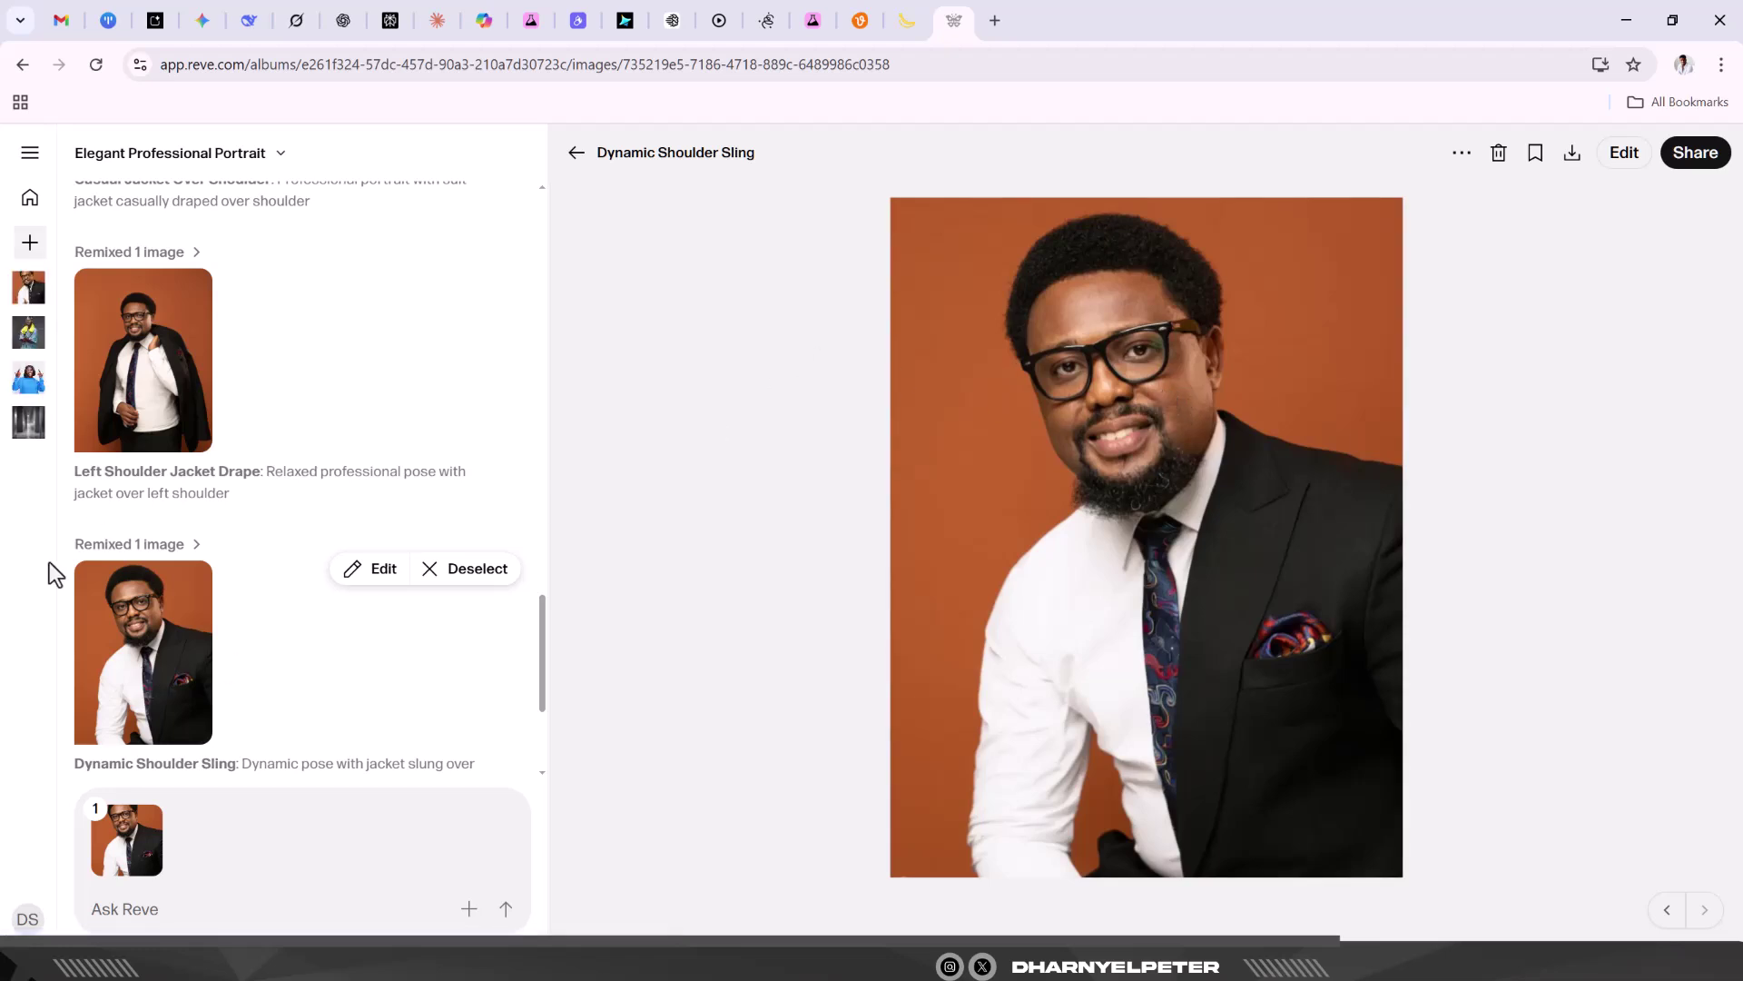
Submit the suggested prompt "Add rolled-up sleeves for more casual look" for the Dynamic Shoulder Sling portrait.
scroll(335, 522, down, 3)
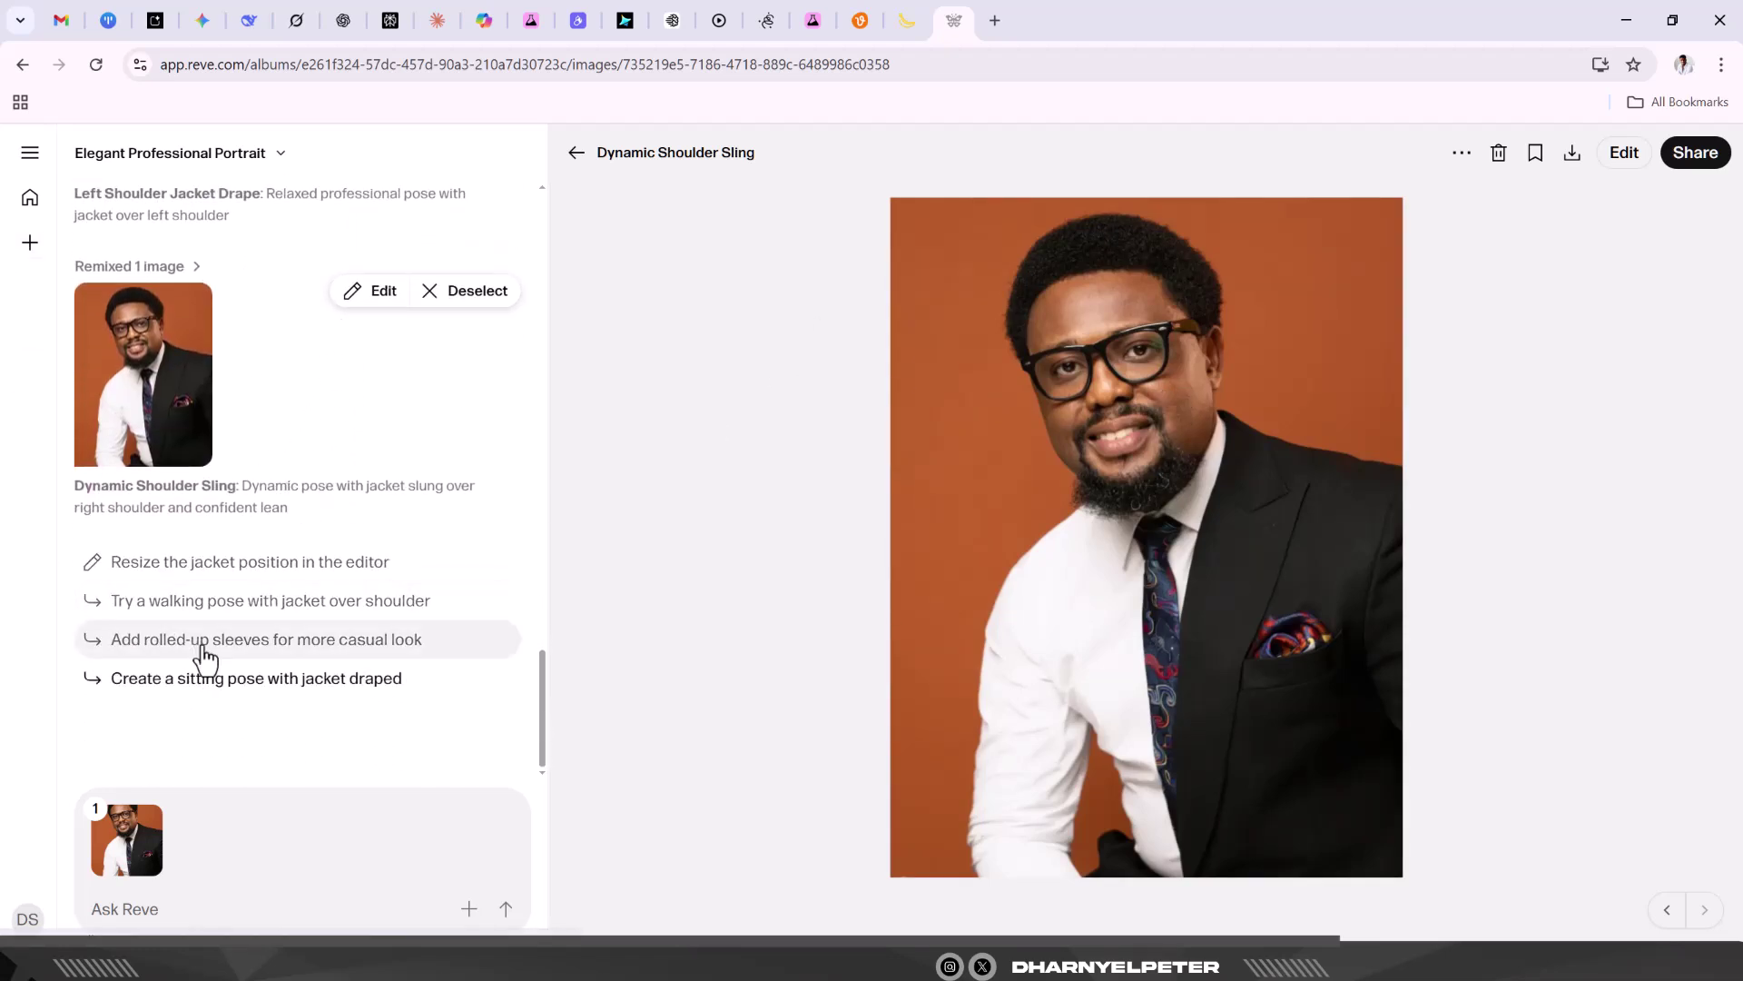
click(259, 641)
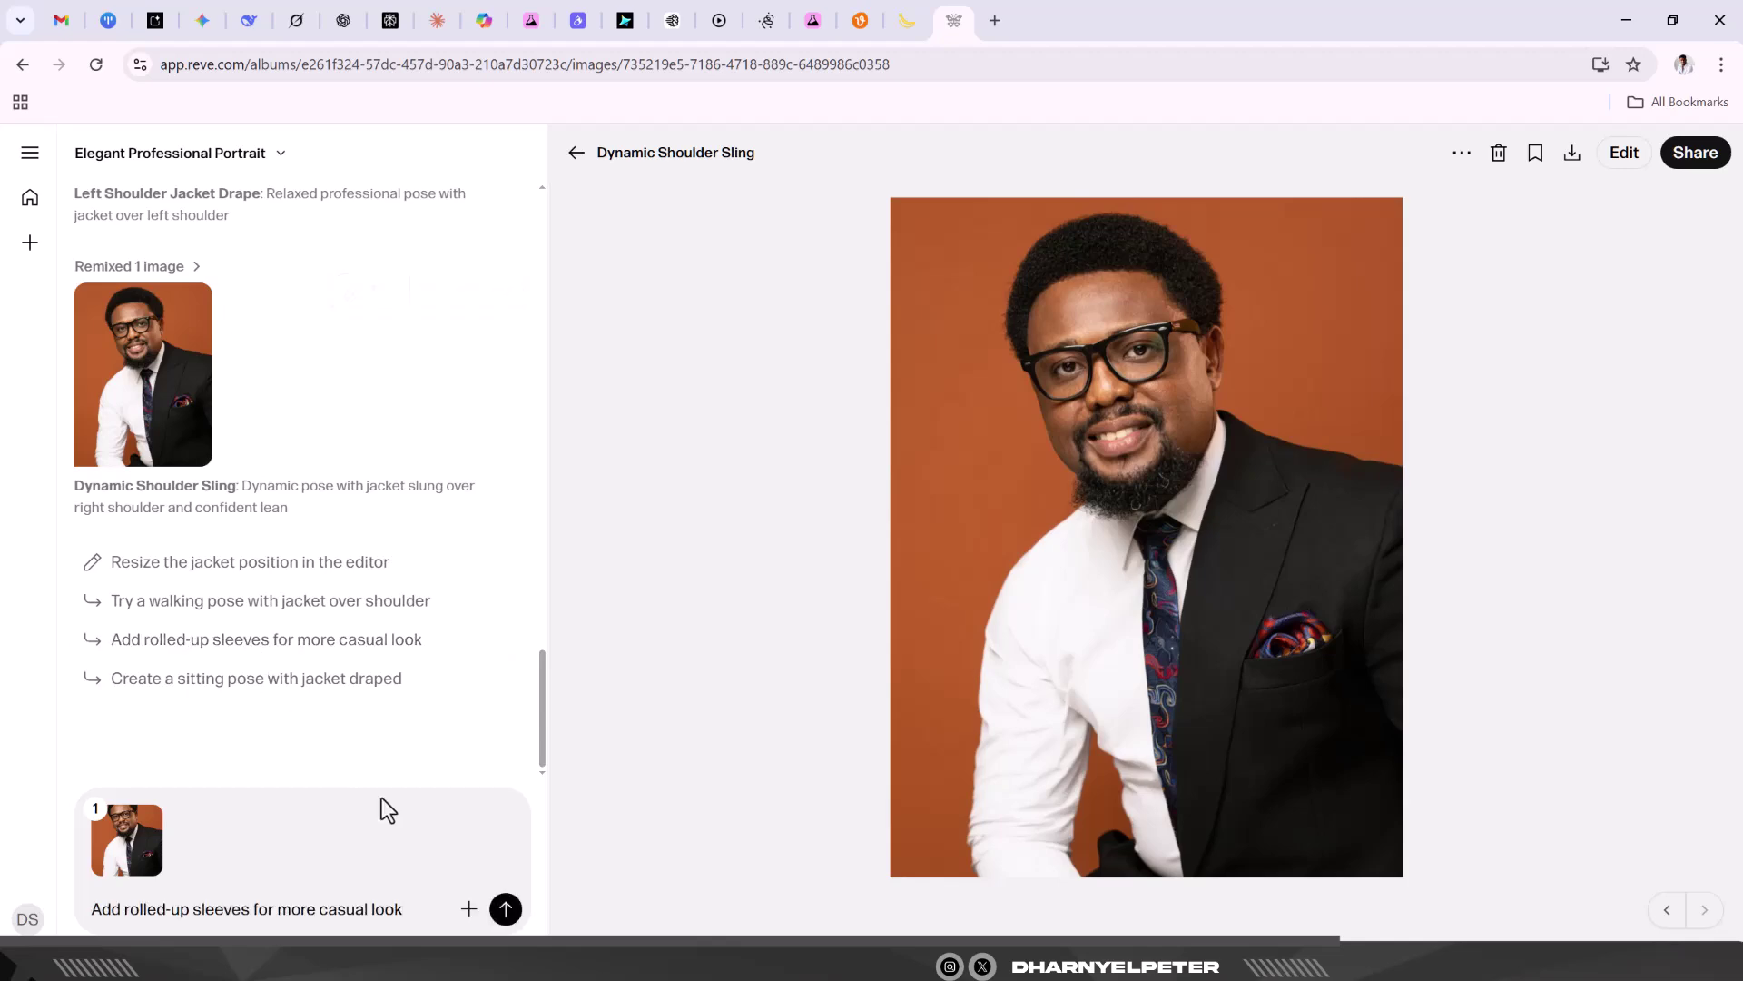
click(500, 912)
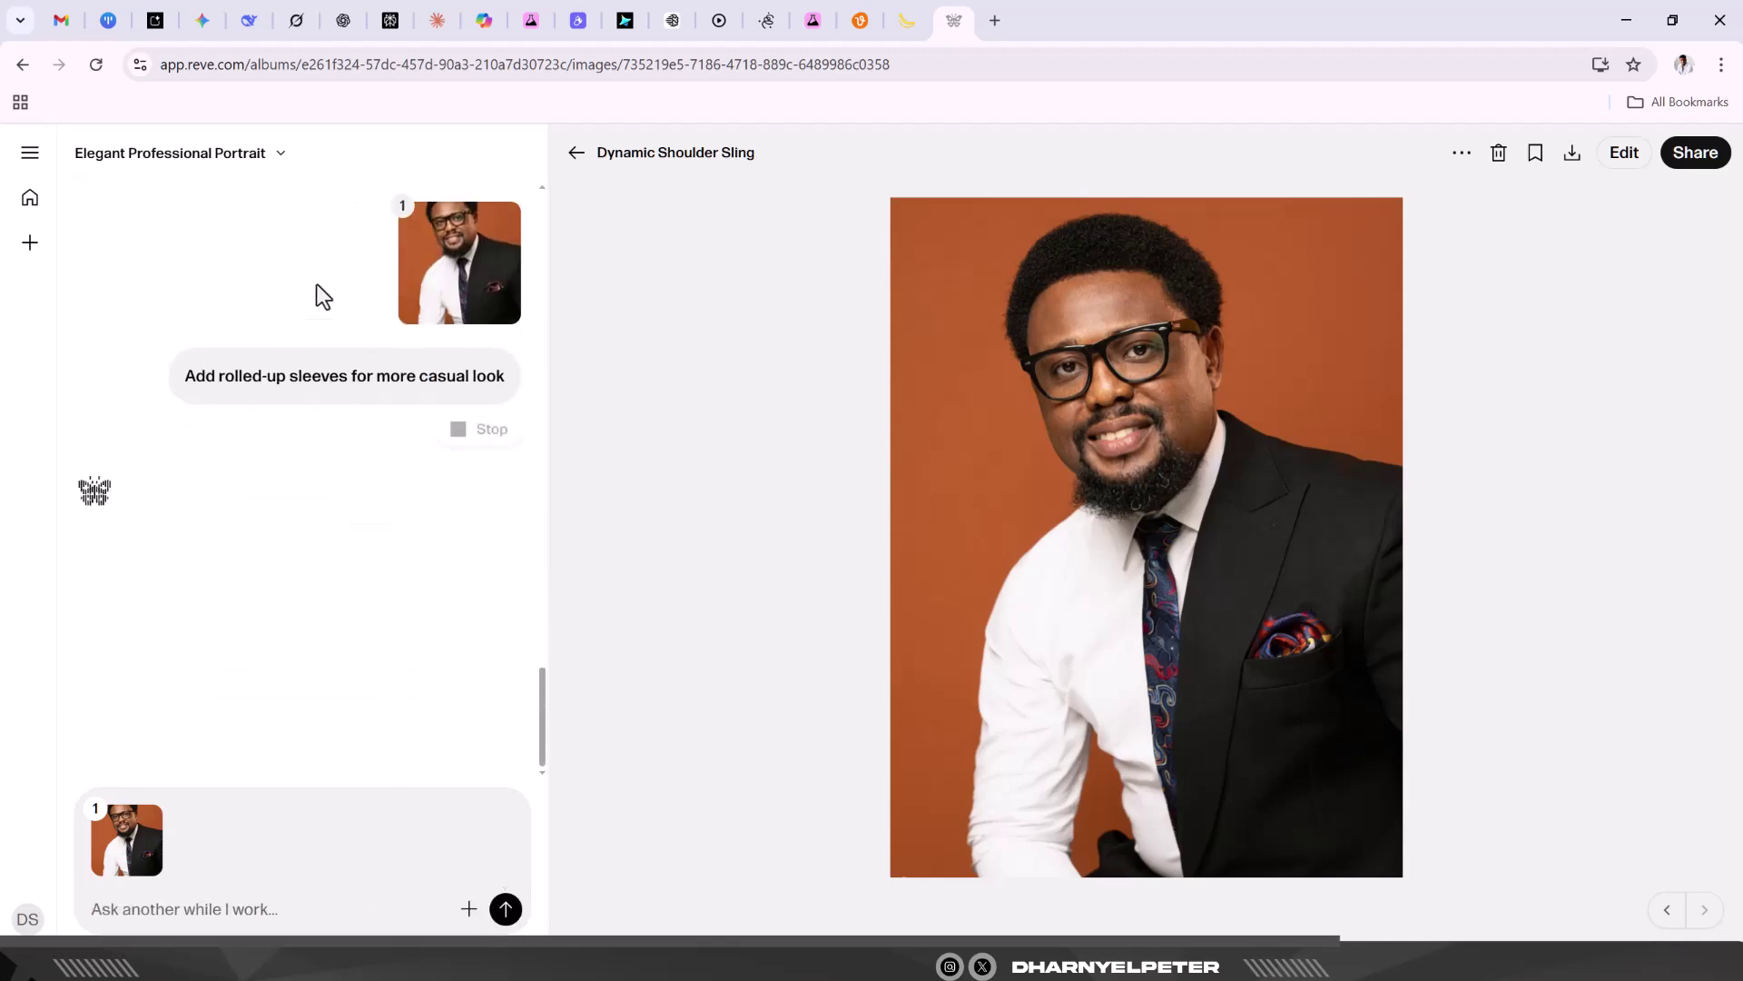
Compare the Casual Jacket Over Shoulder portrait with the three earlier pose and emotion variations at full size.
scroll(395, 327, up, 4)
scroll(395, 327, up, 5)
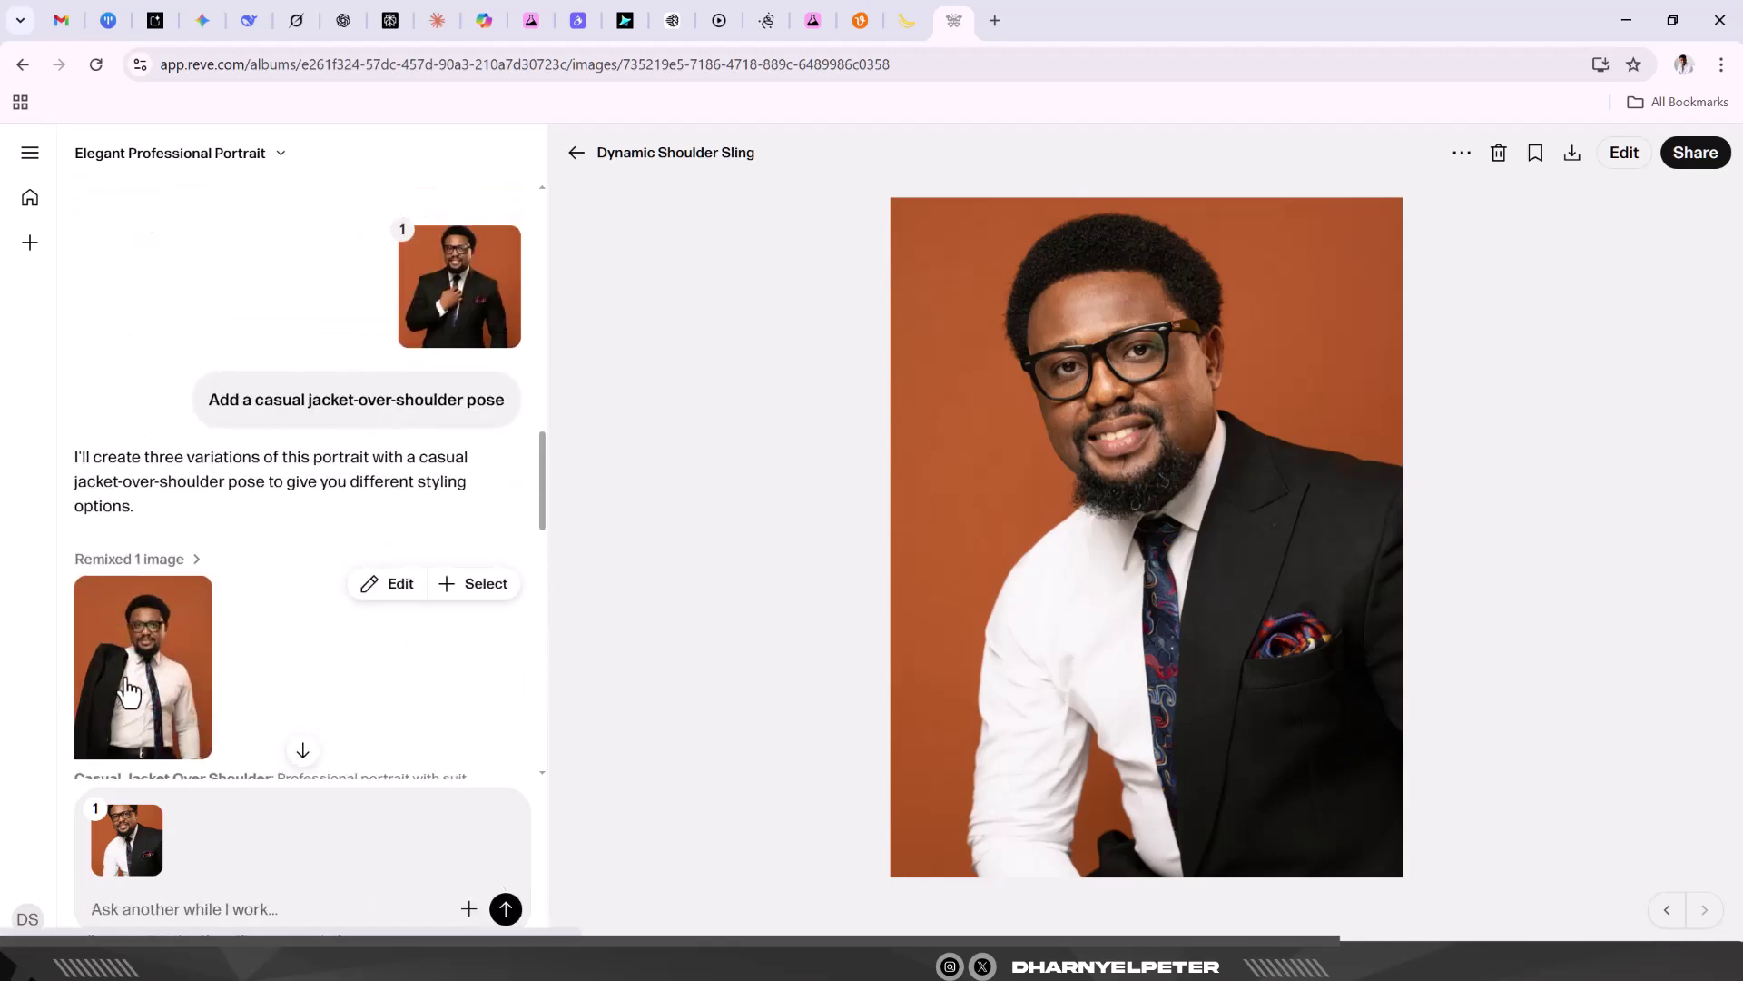
click(127, 692)
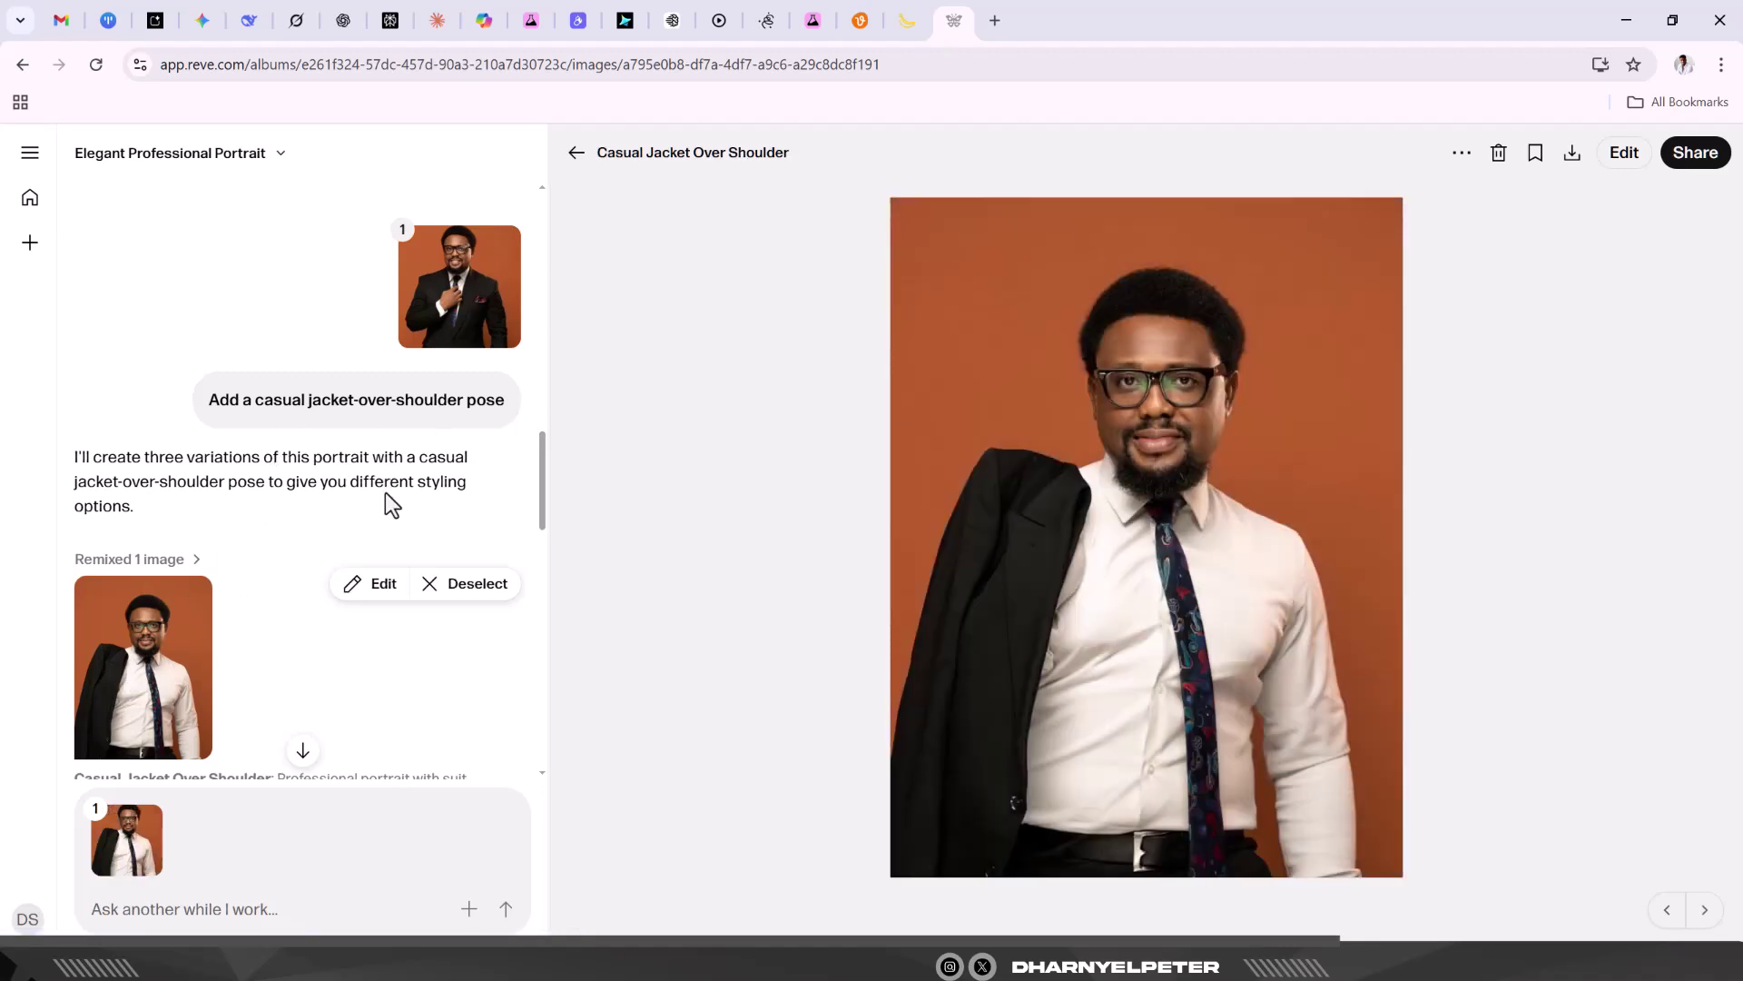
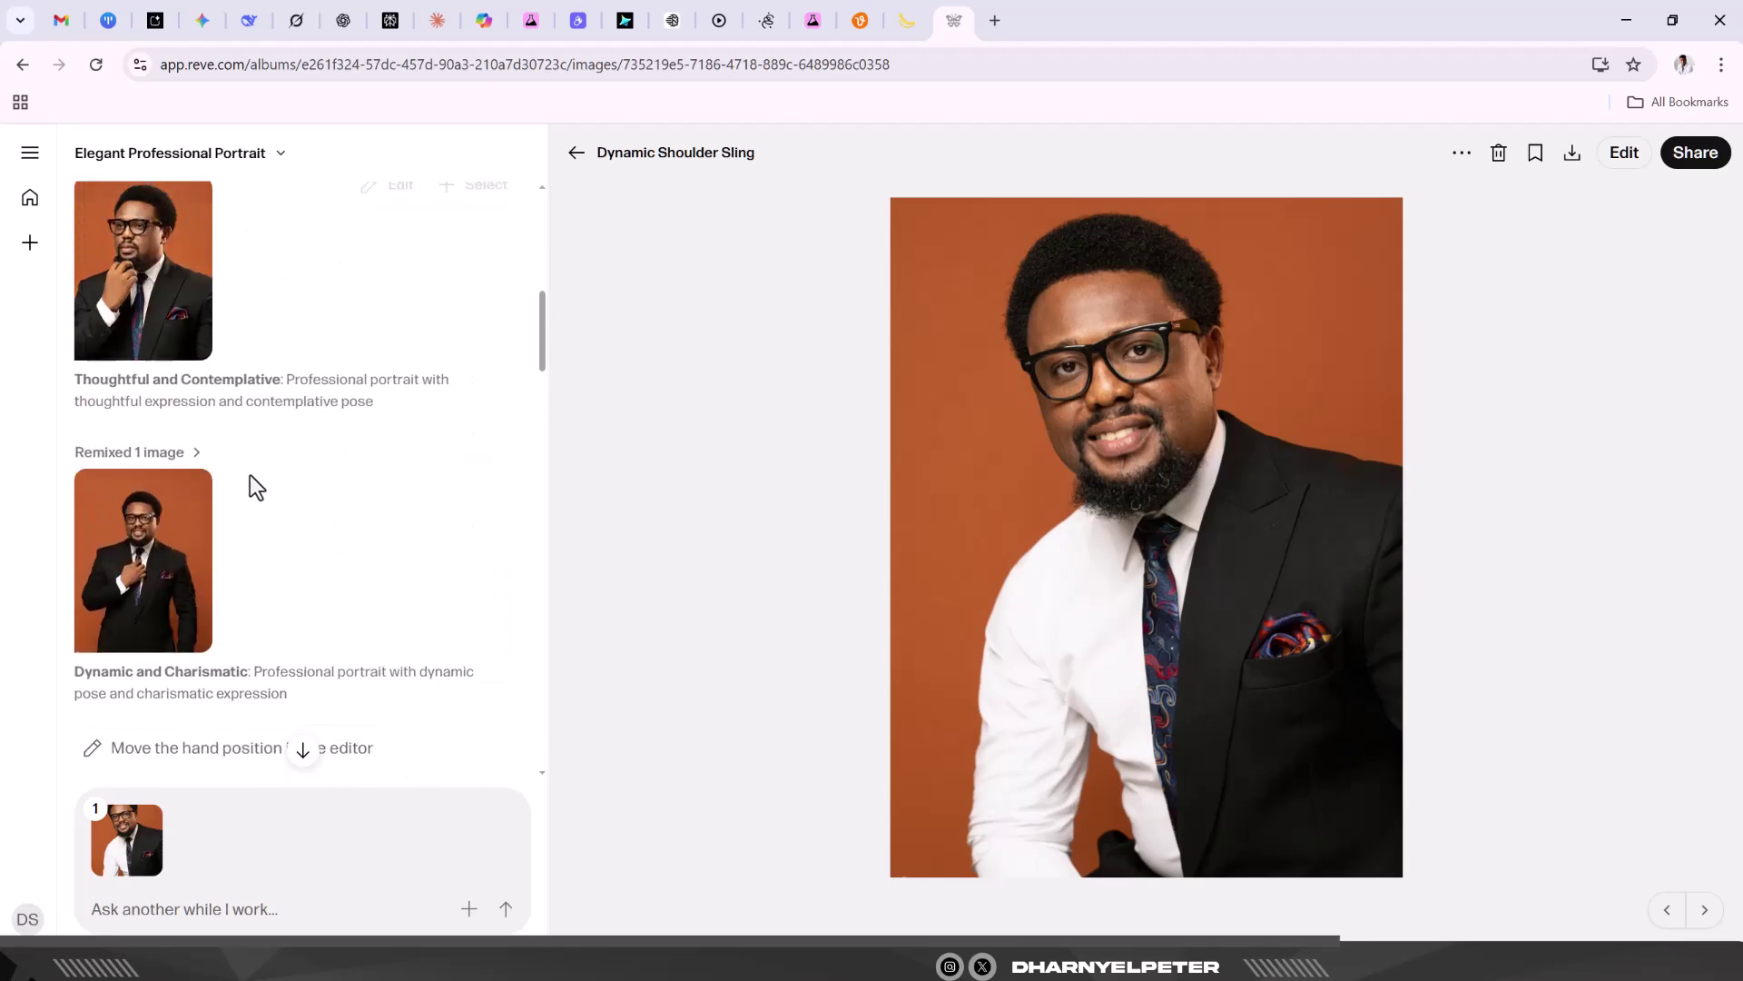
click(184, 597)
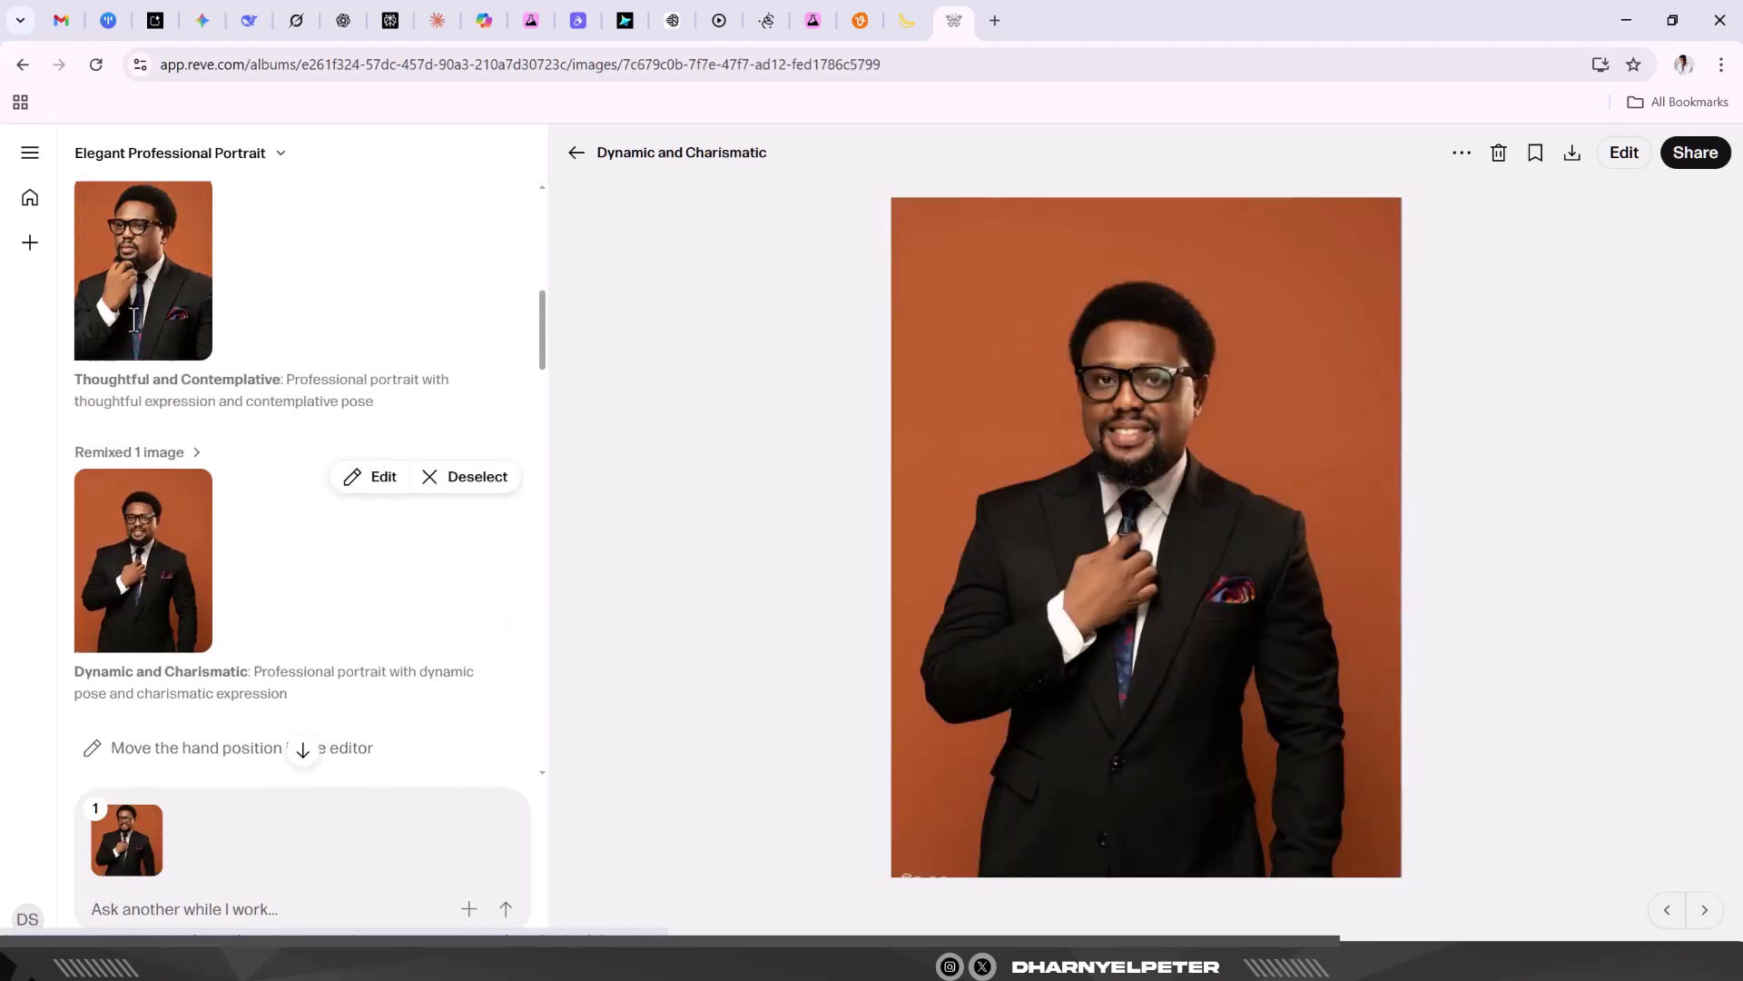
click(145, 286)
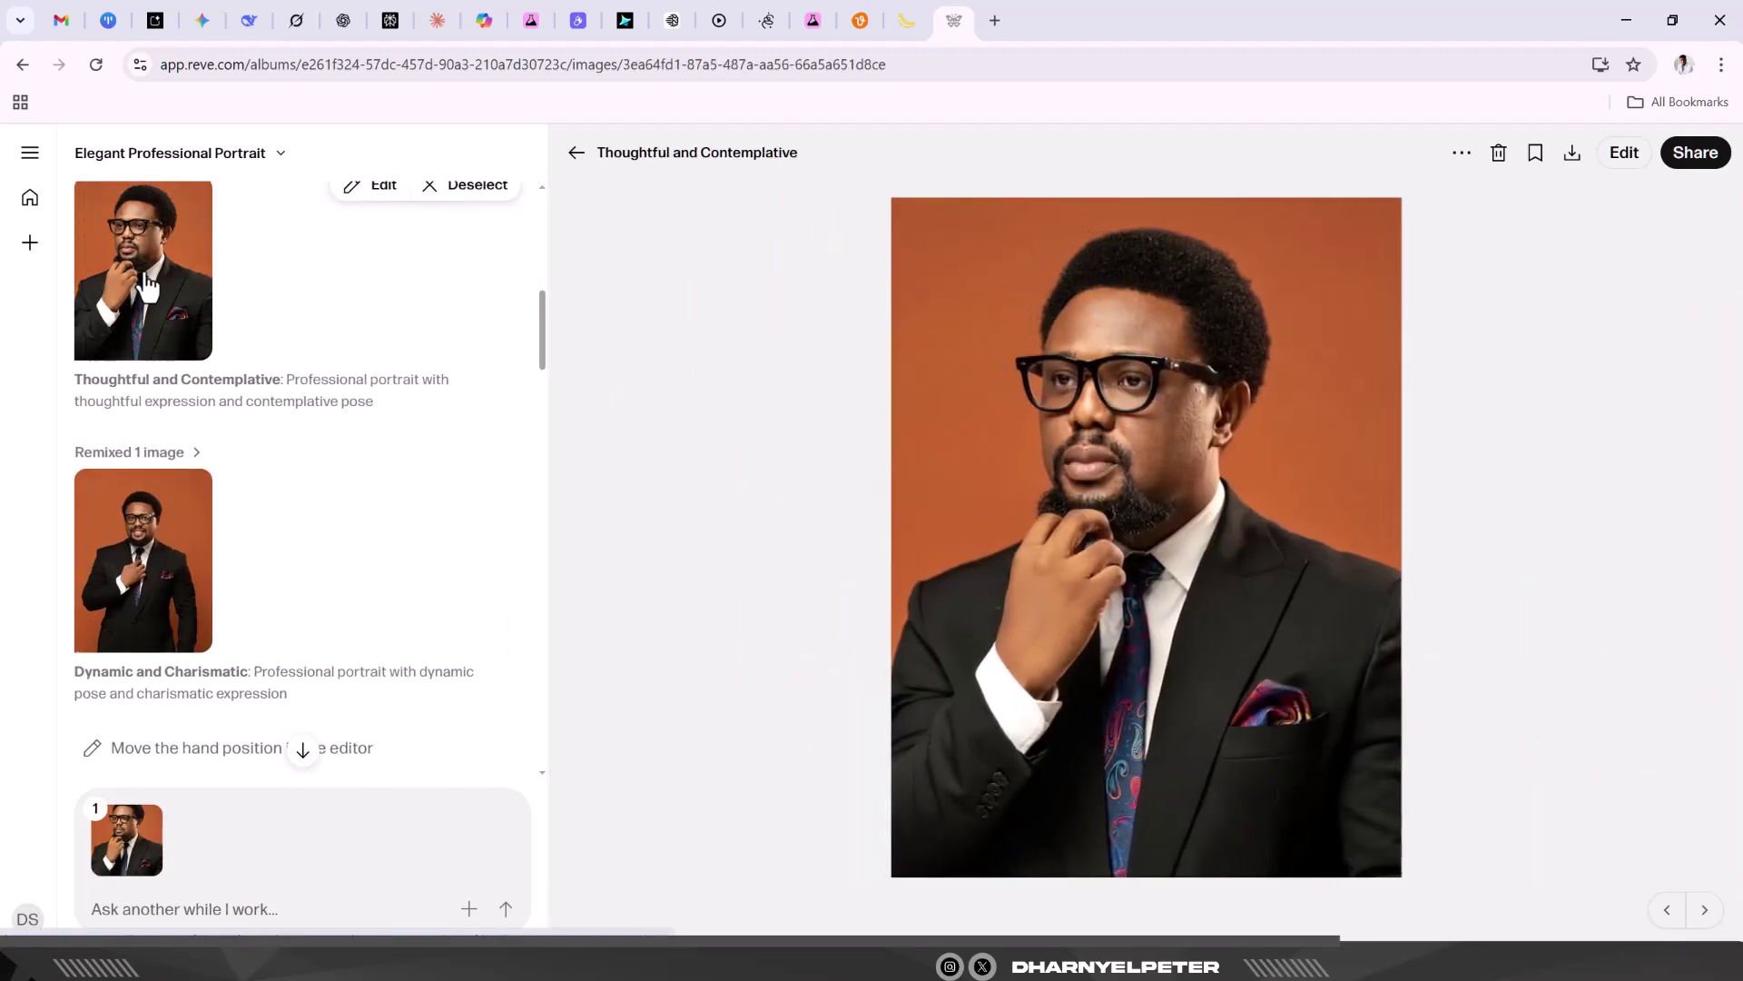
scroll(175, 318, up, 3)
scroll(175, 318, up, 2)
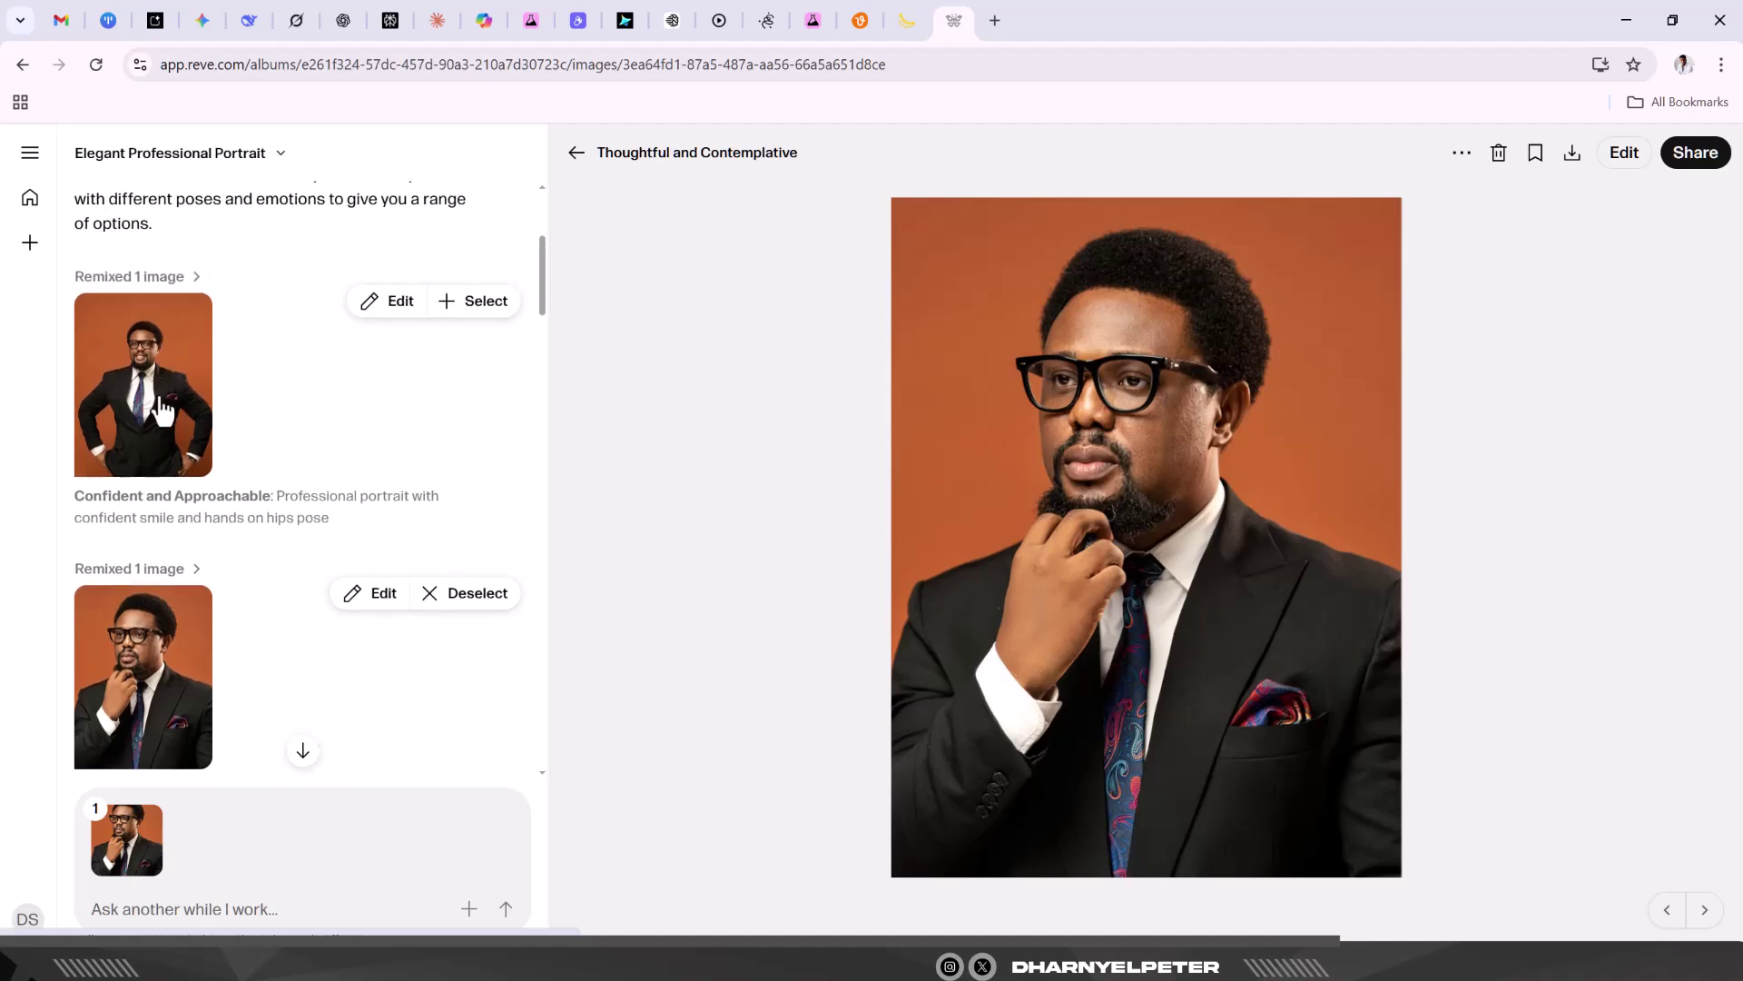
click(162, 427)
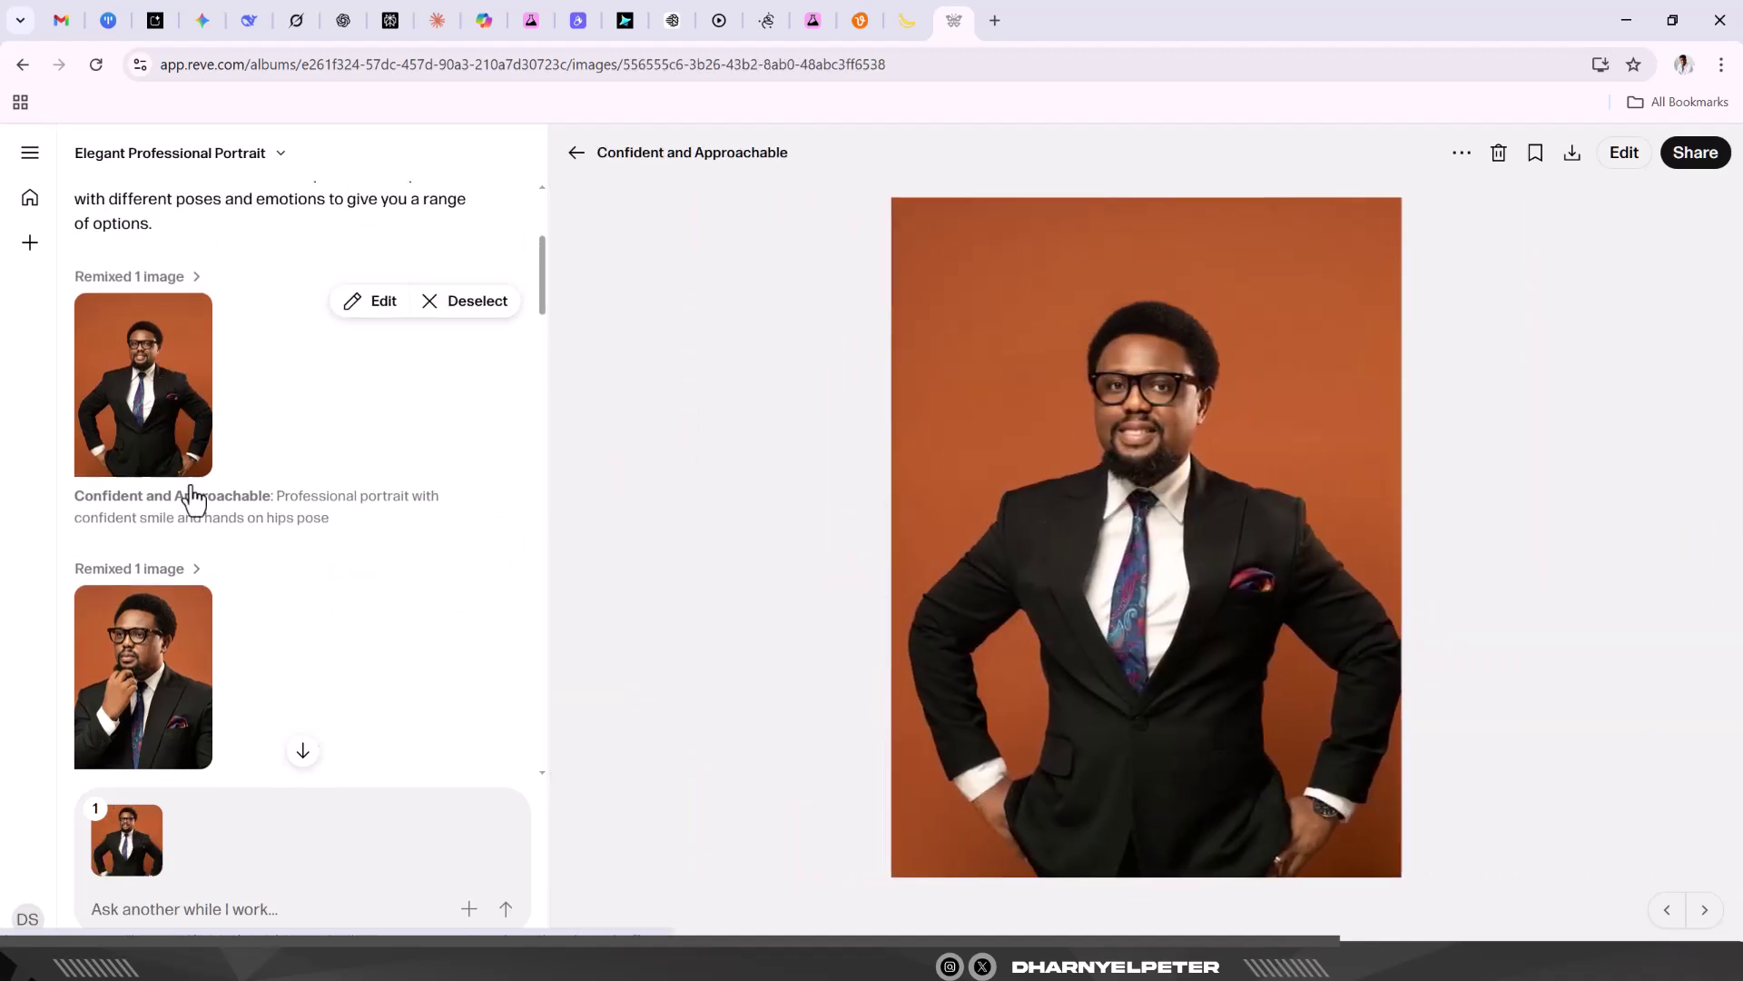
Examine the Rolled Sleeves Casual, Relaxed Professional and Modern Casual Business variations at full size.
scroll(222, 599, down, 8)
scroll(226, 595, down, 15)
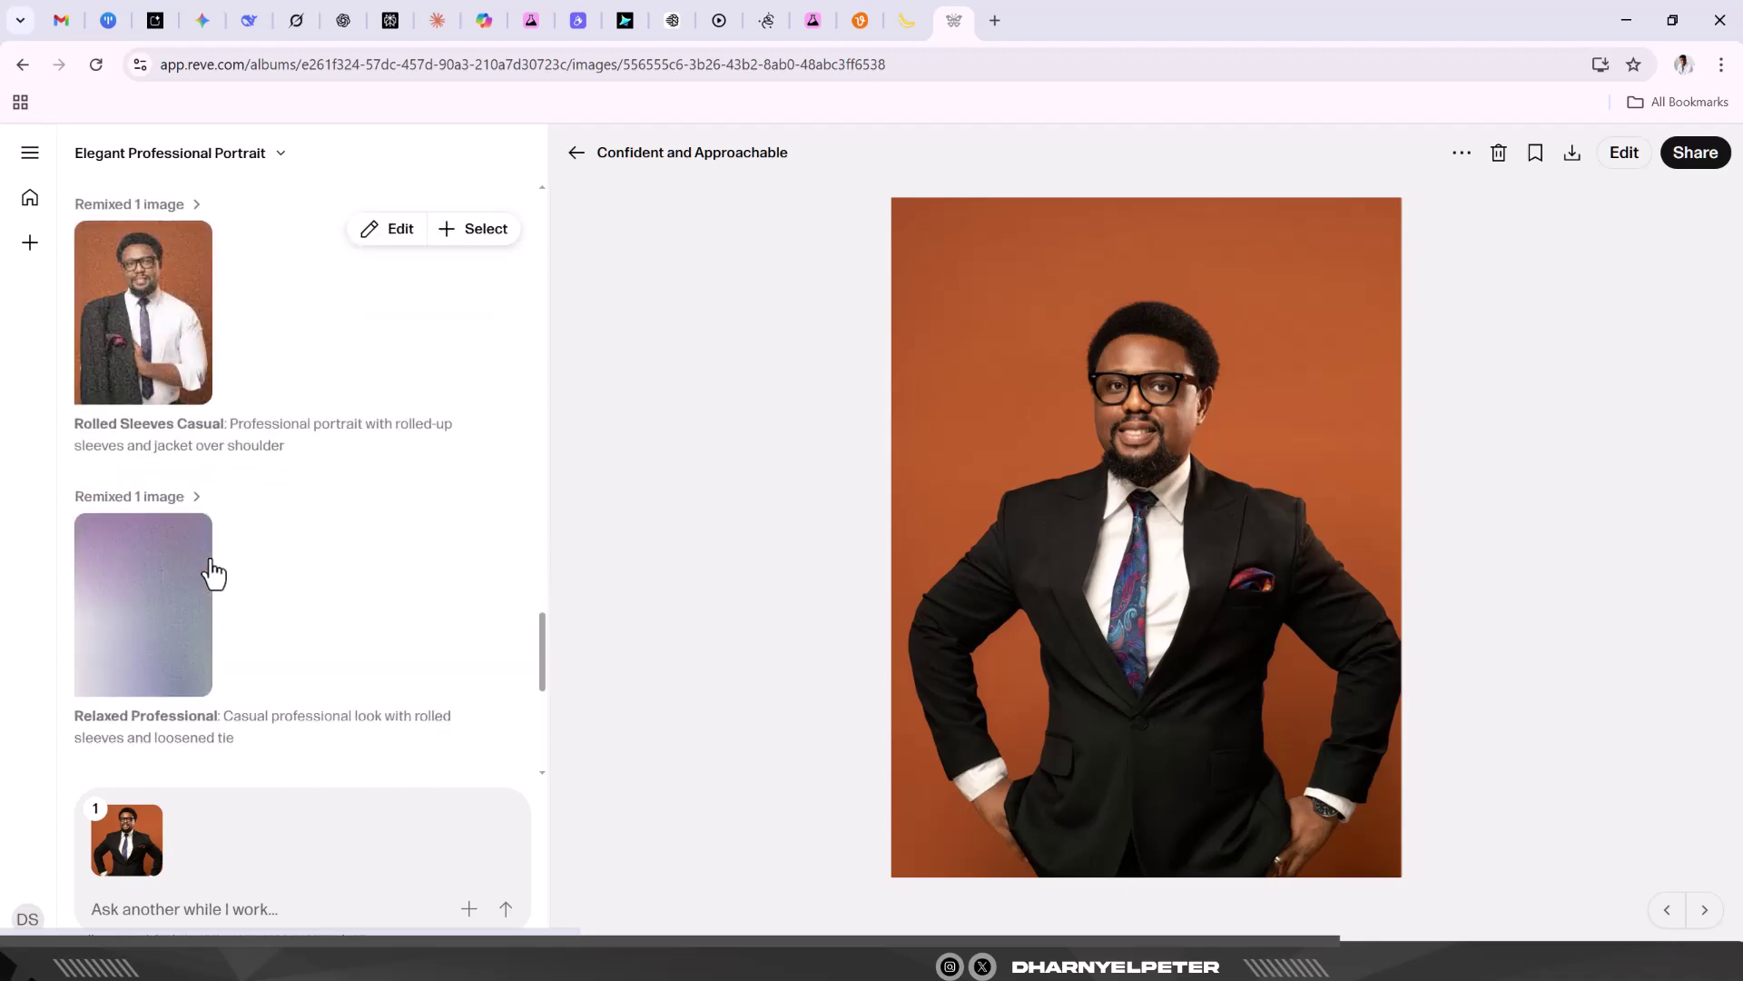
click(145, 324)
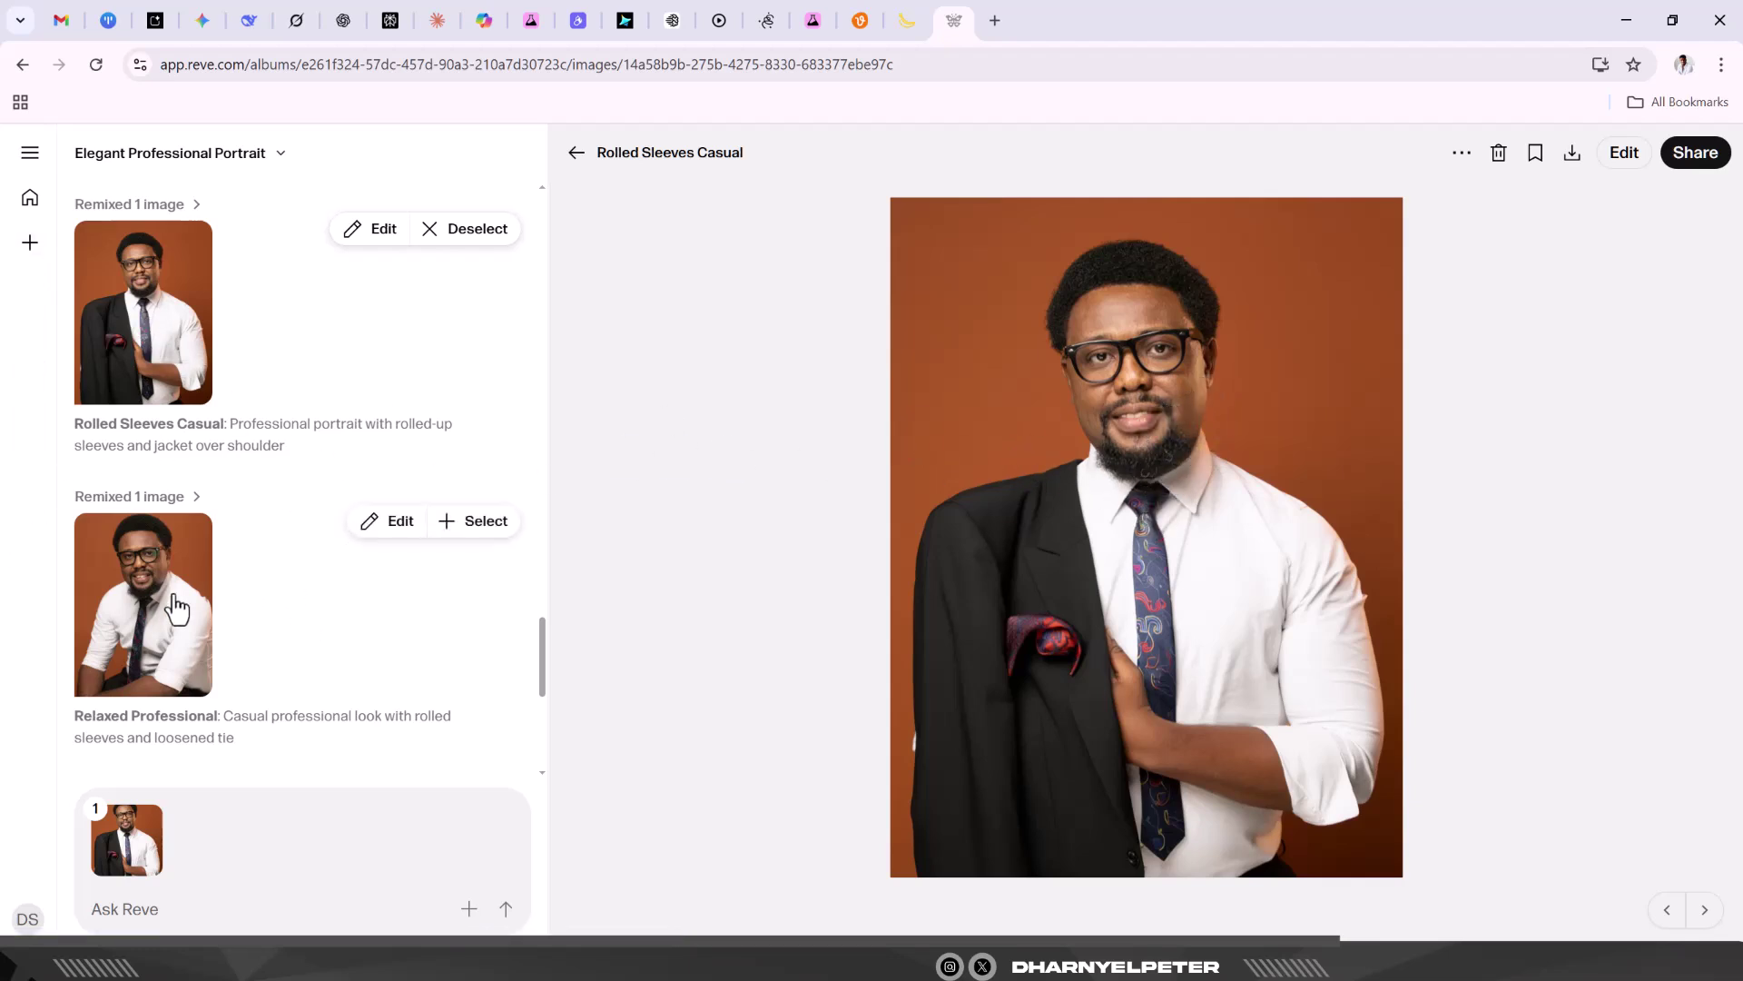
click(172, 622)
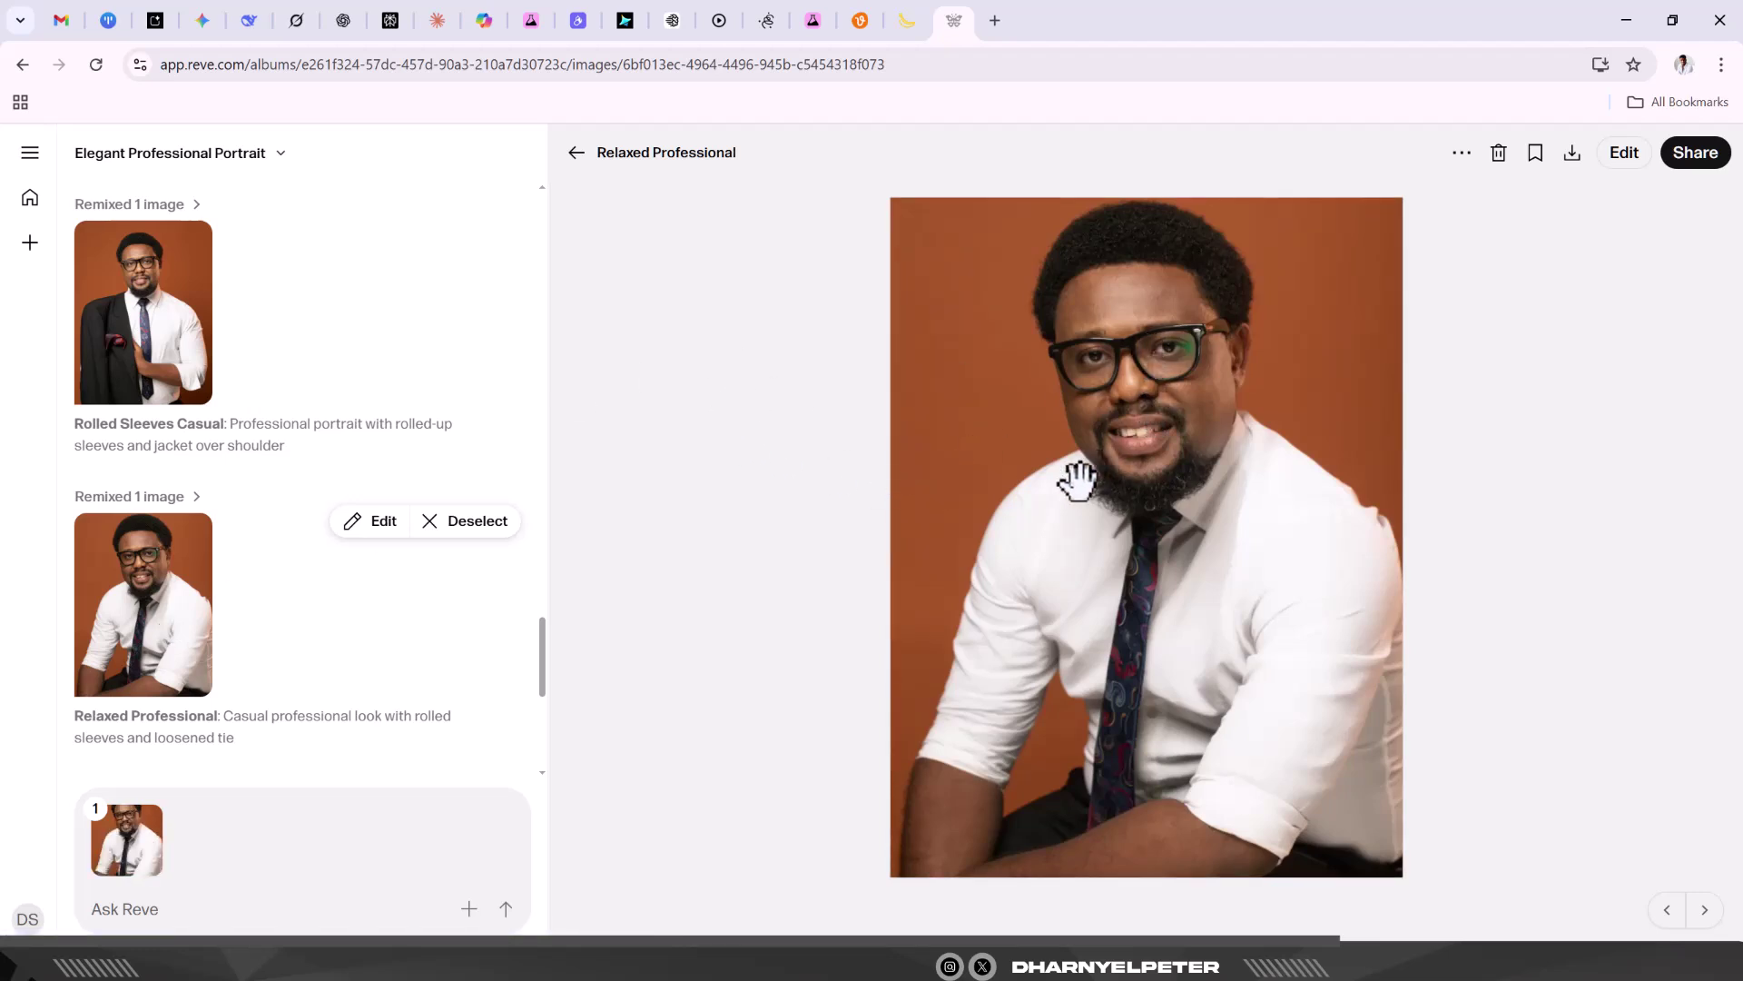
scroll(252, 571, down, 5)
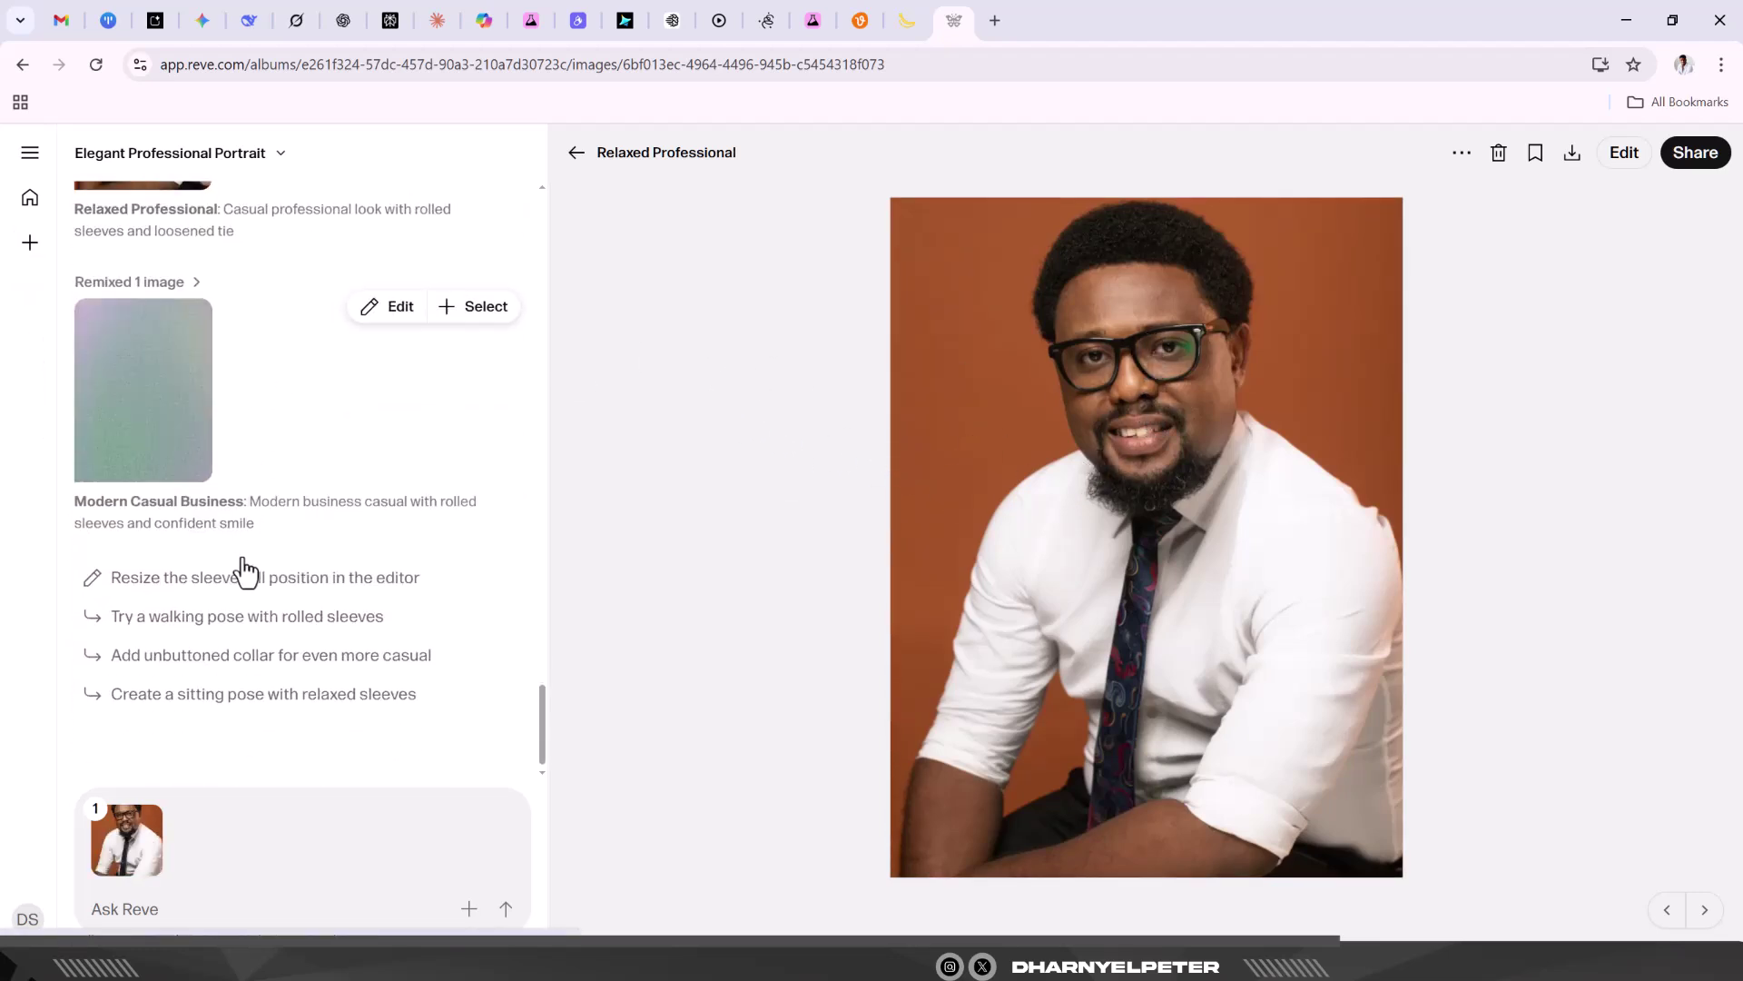
click(176, 438)
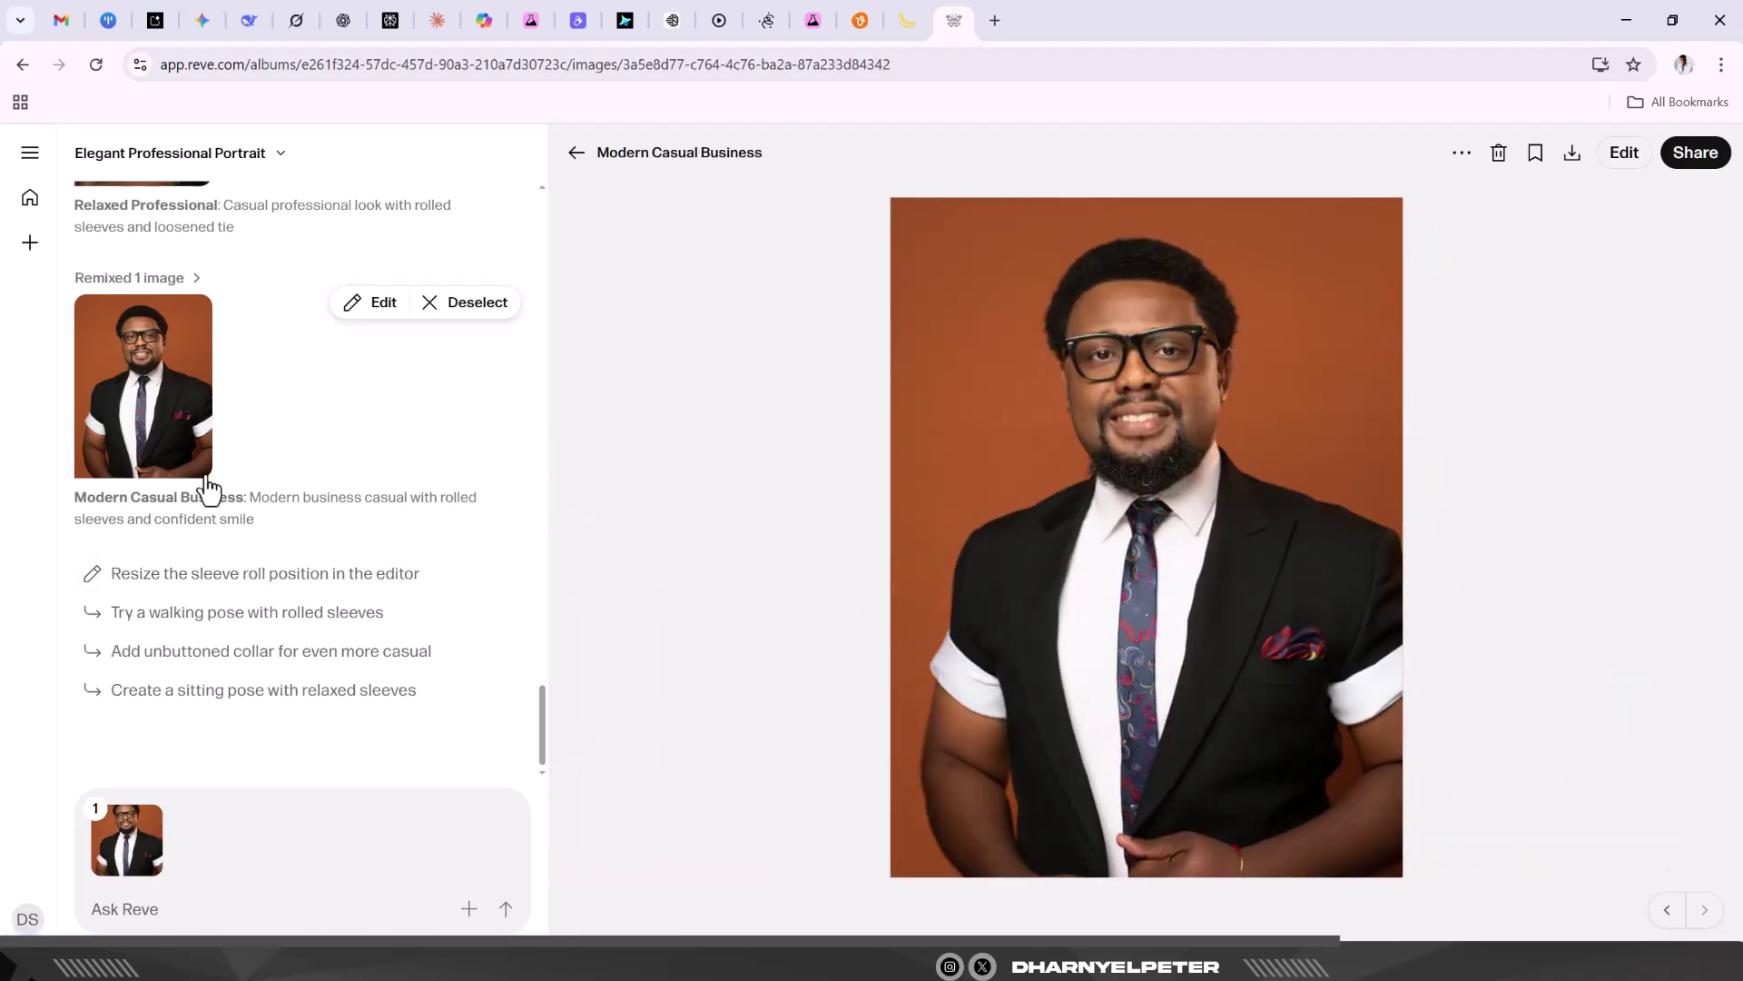
Open the Left Shoulder Jacket Drape variation in the image editor and view the description of its Tie object.
scroll(258, 491, up, 10)
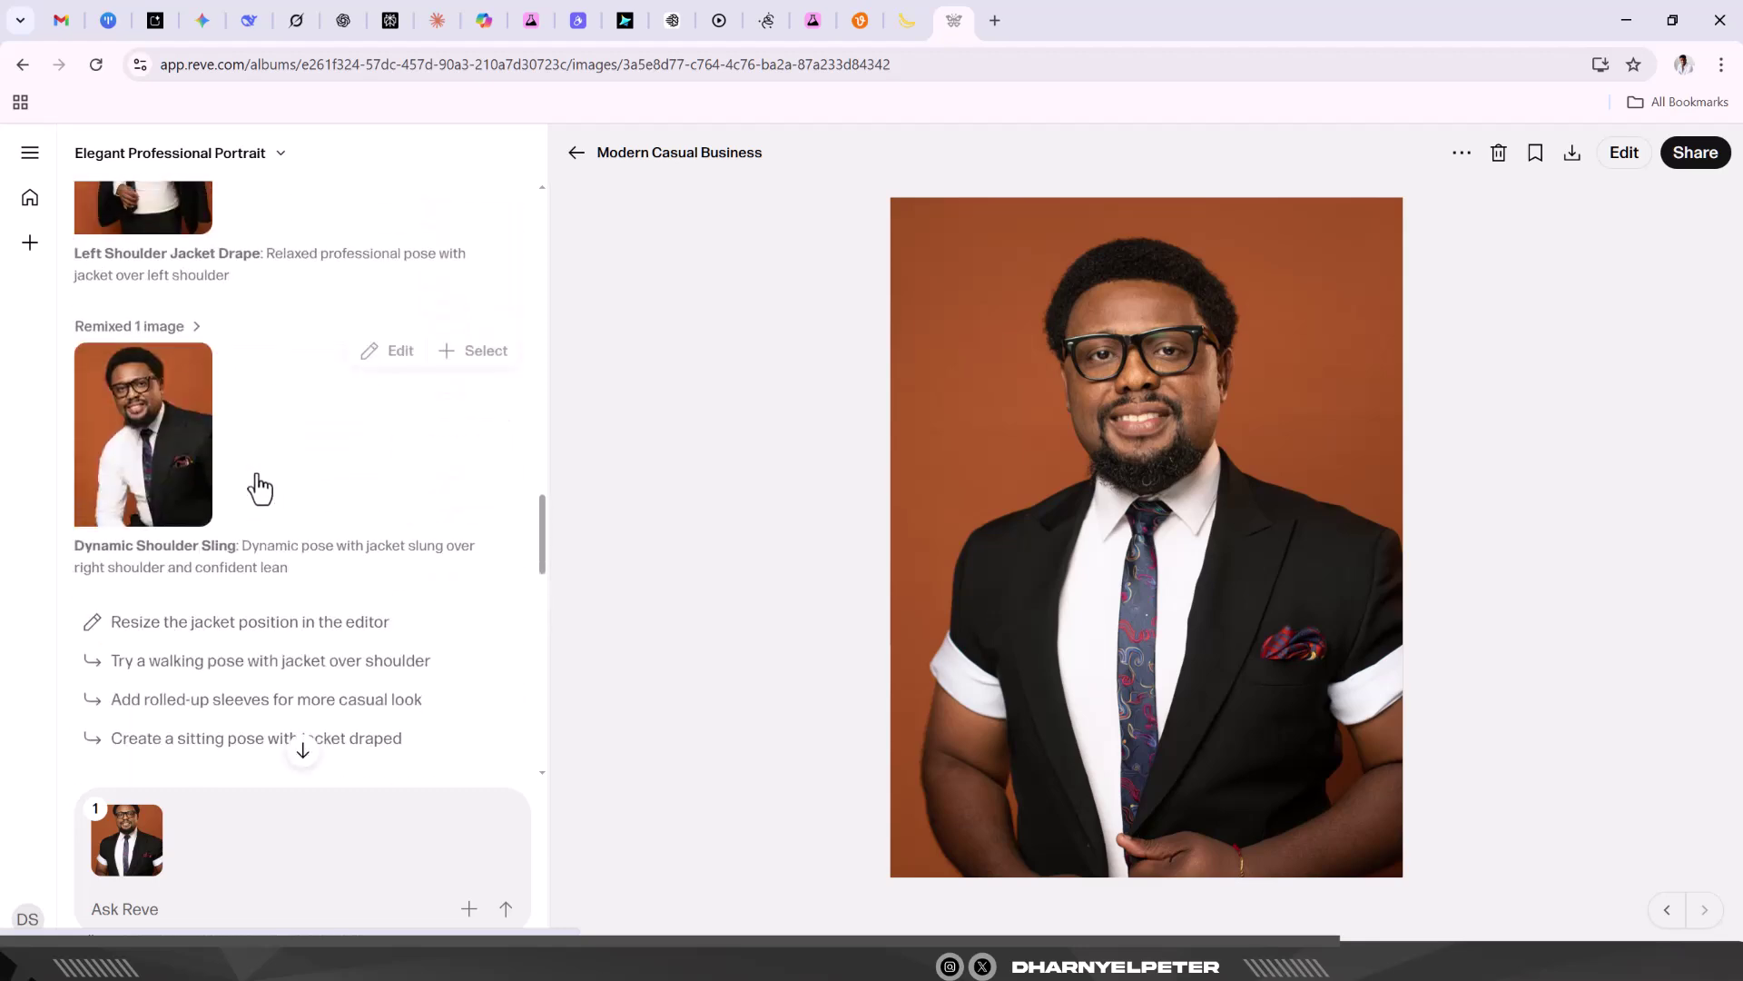
scroll(254, 468, down, 3)
scroll(247, 461, up, 6)
mouse_move(155, 498)
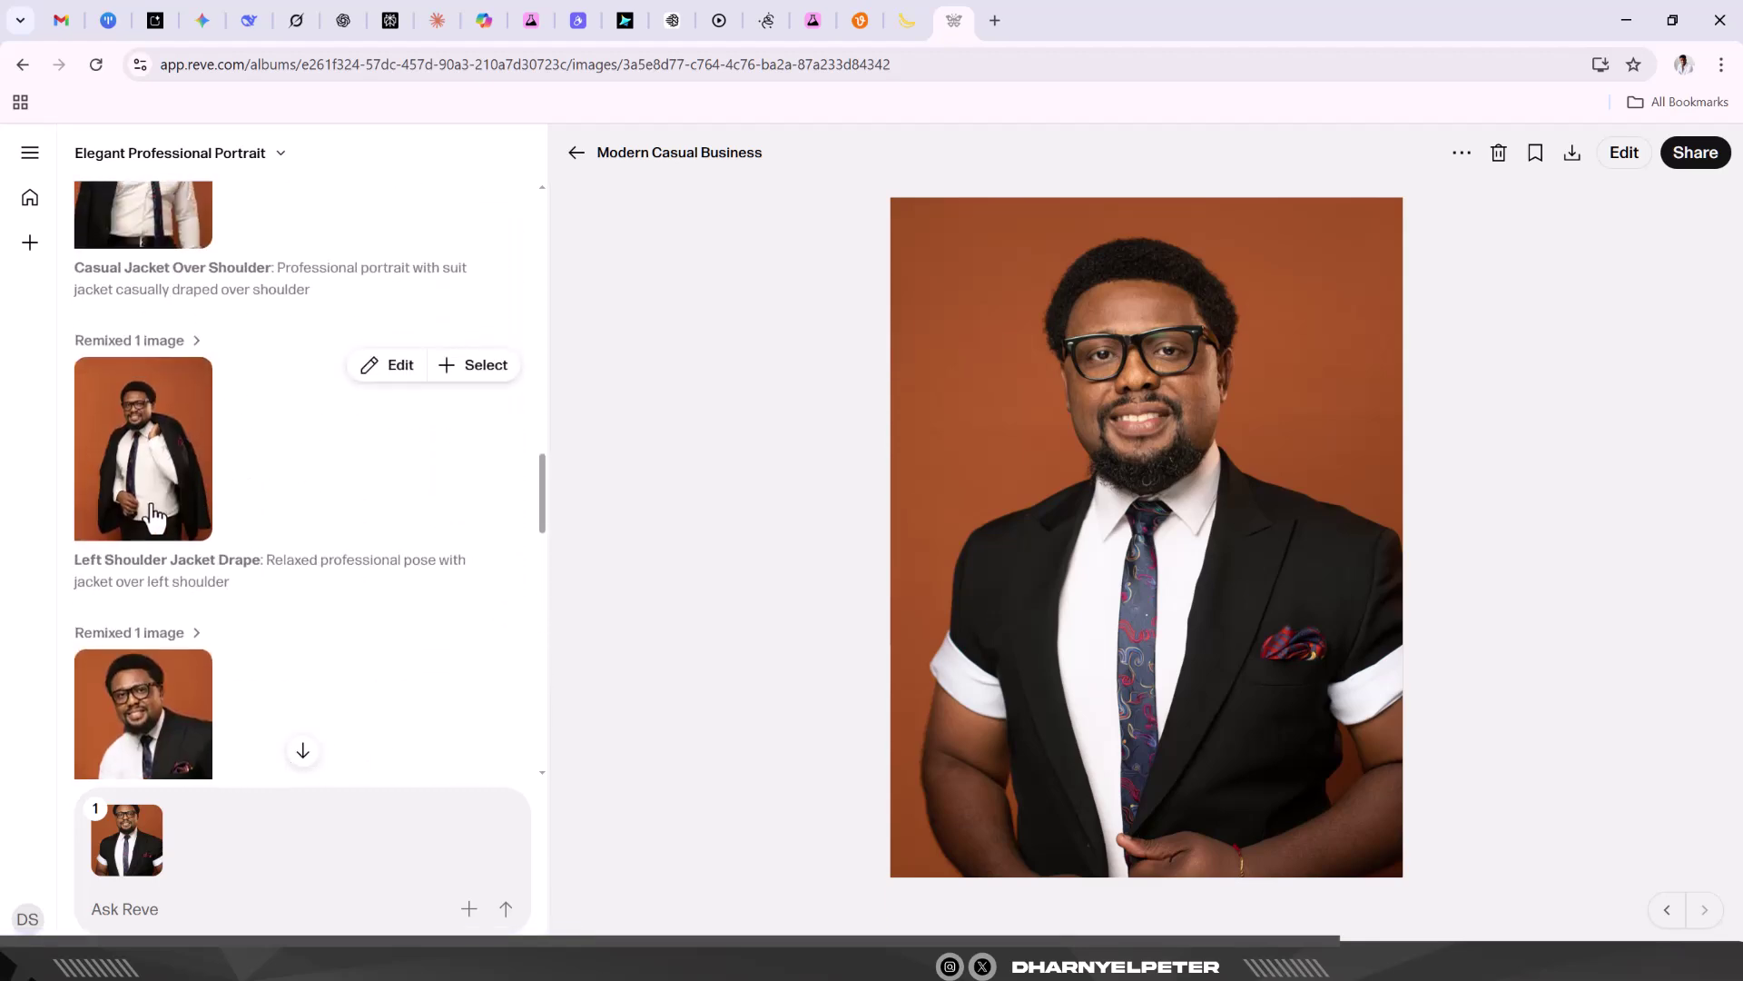
scroll(337, 421, up, 3)
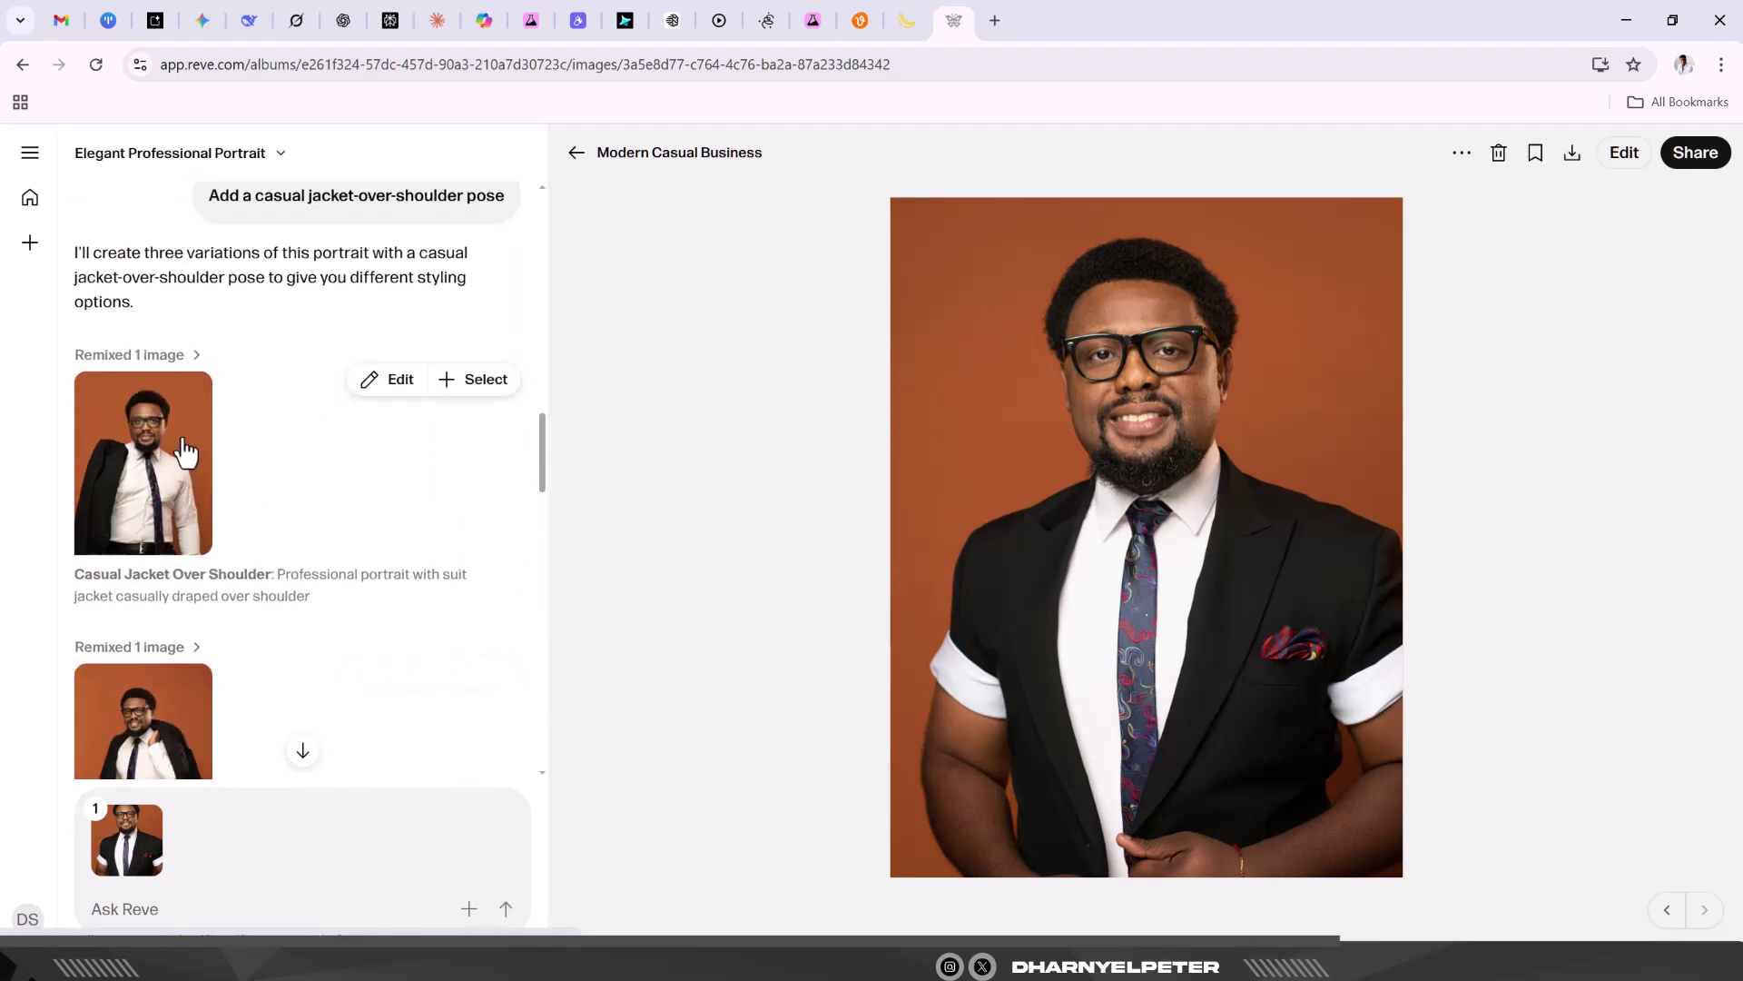
scroll(226, 498, down, 6)
scroll(229, 493, up, 5)
mouse_move(226, 471)
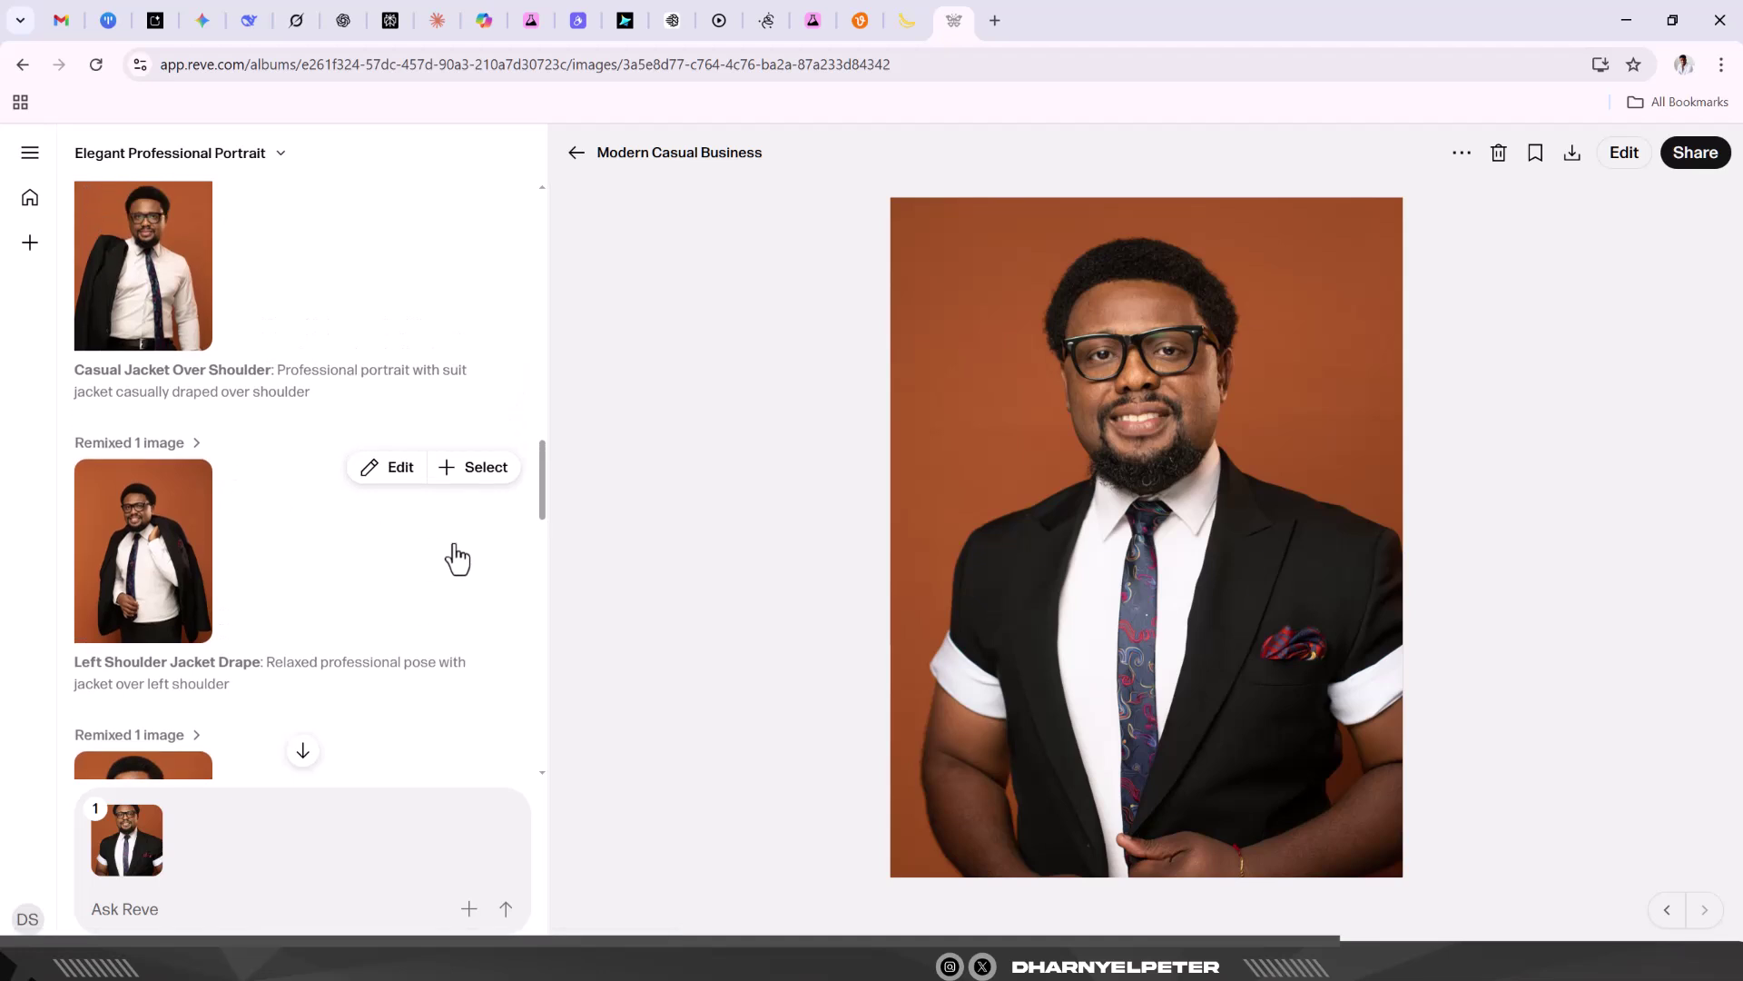
click(378, 474)
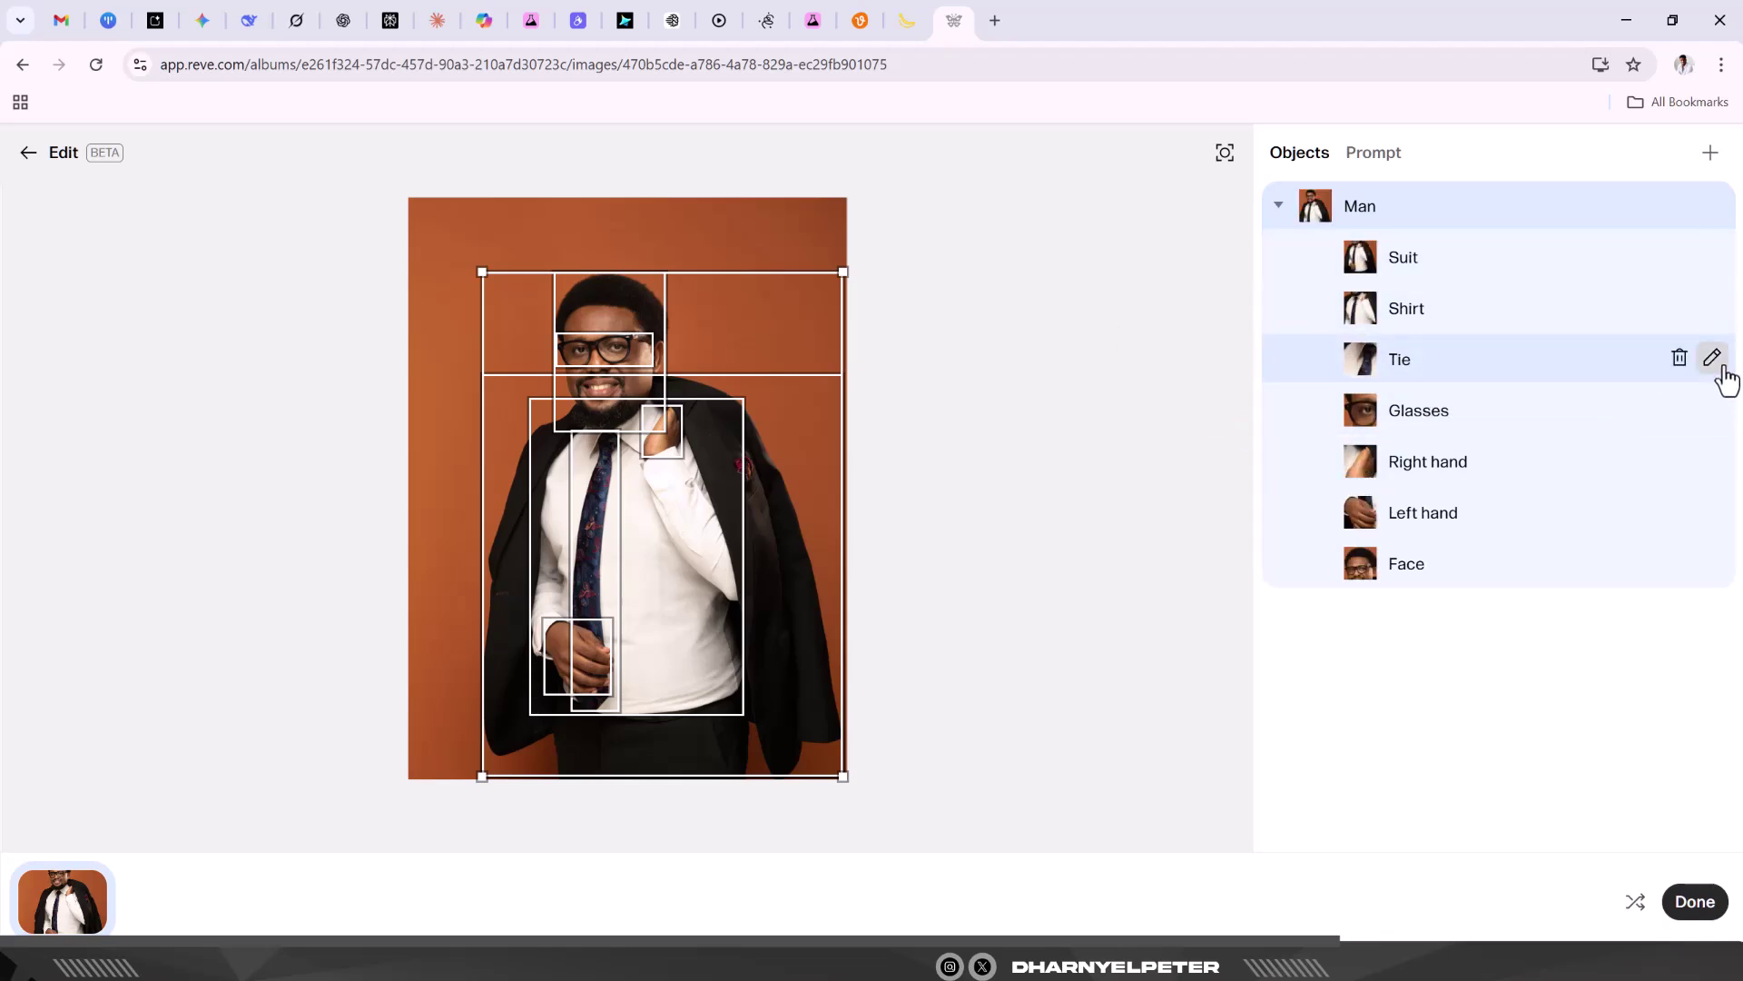
click(1713, 359)
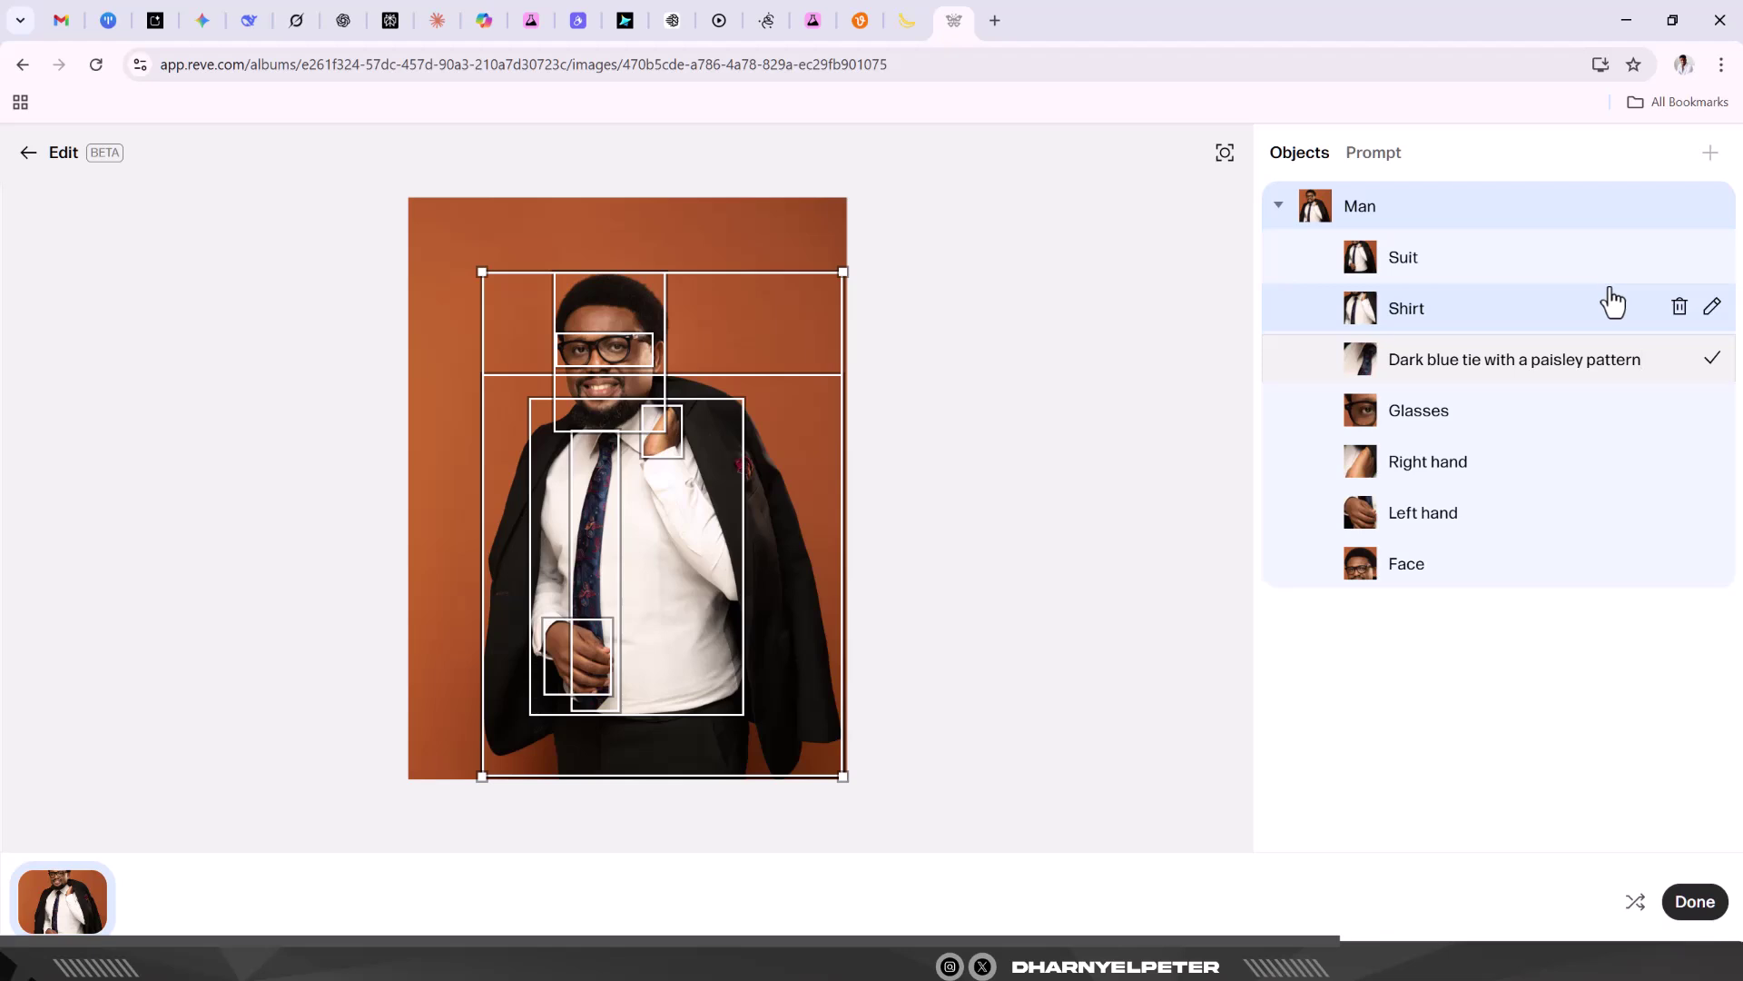
click(1511, 270)
Change the Suit object's description to "dark blue suit jacket" and apply the edit.
click(1714, 259)
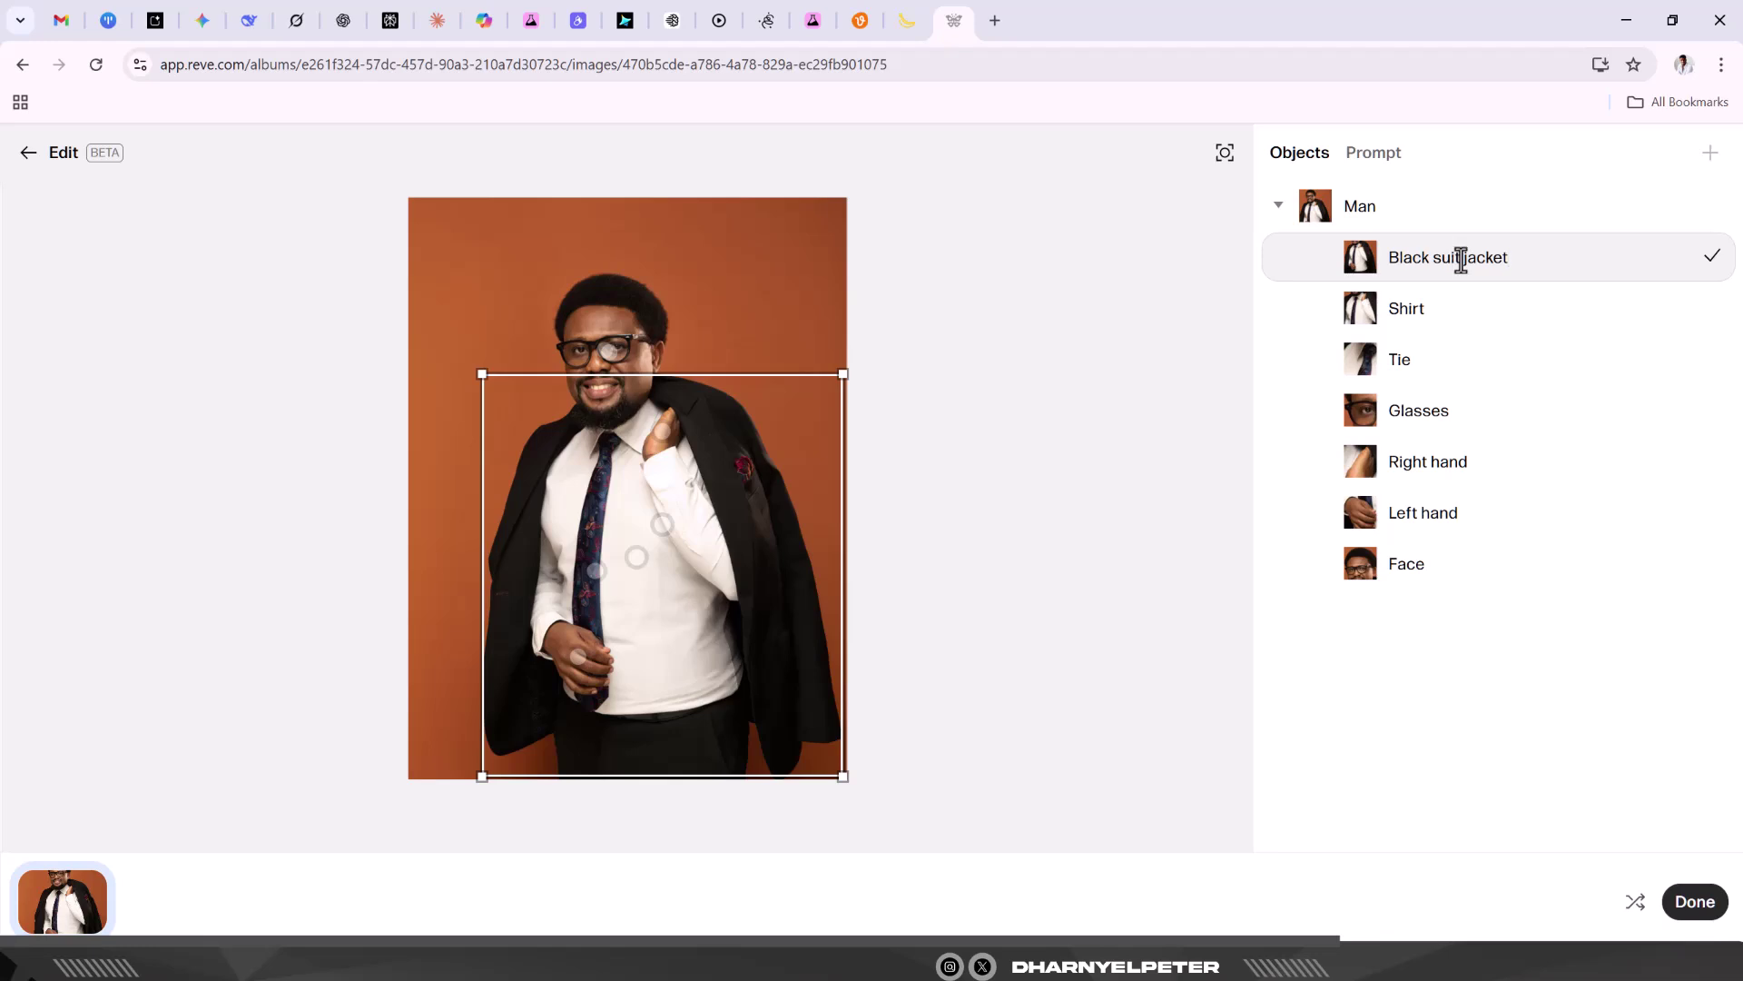
mouse_move(1414, 257)
mouse_down()
mouse_move(1509, 257)
mouse_move(1391, 252)
mouse_up()
text(dark)
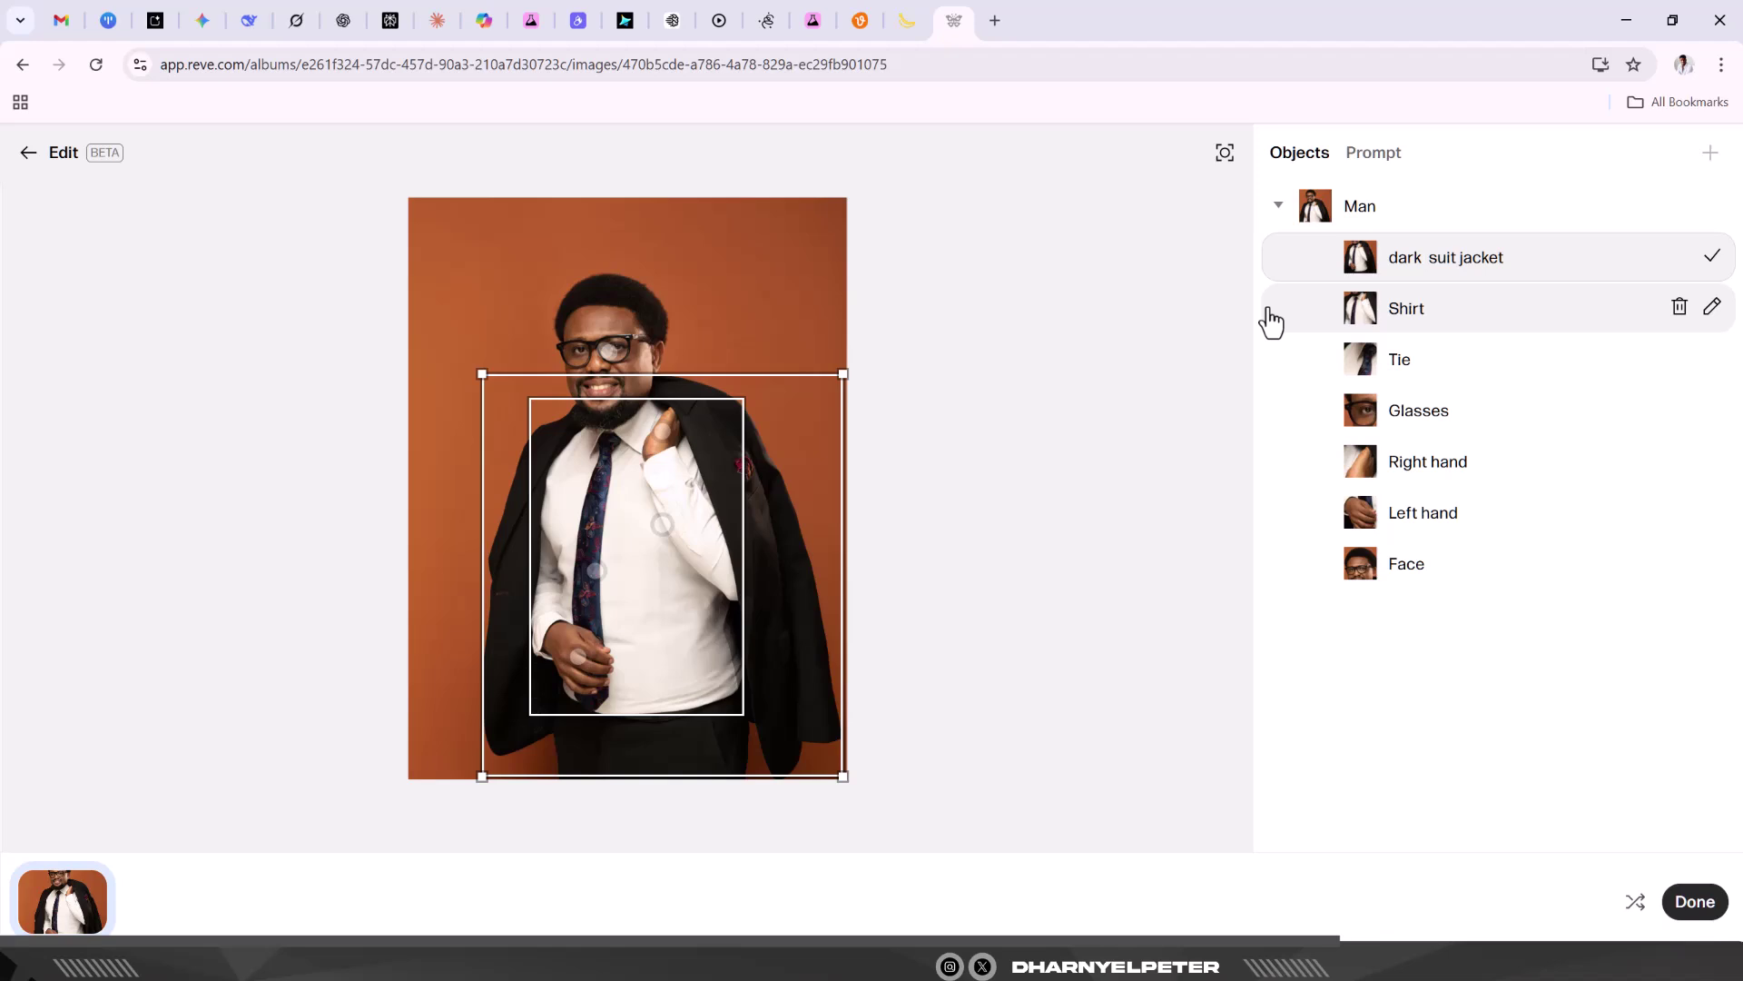
text( blue)
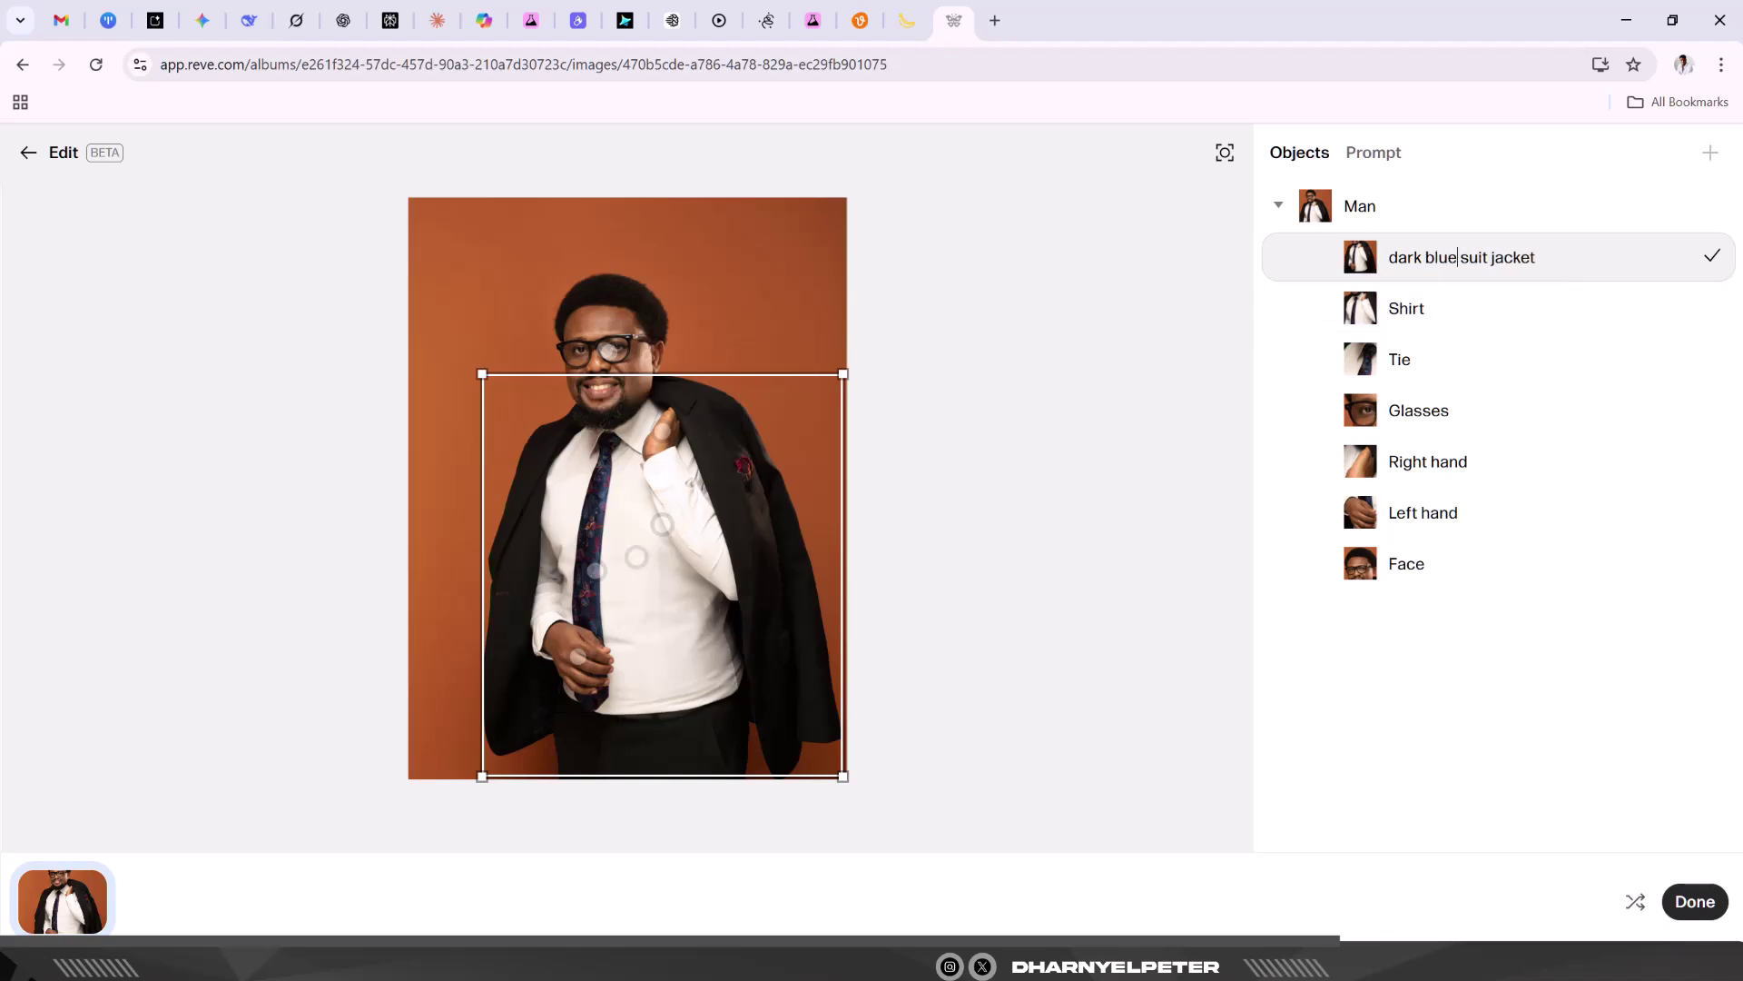
click(1712, 258)
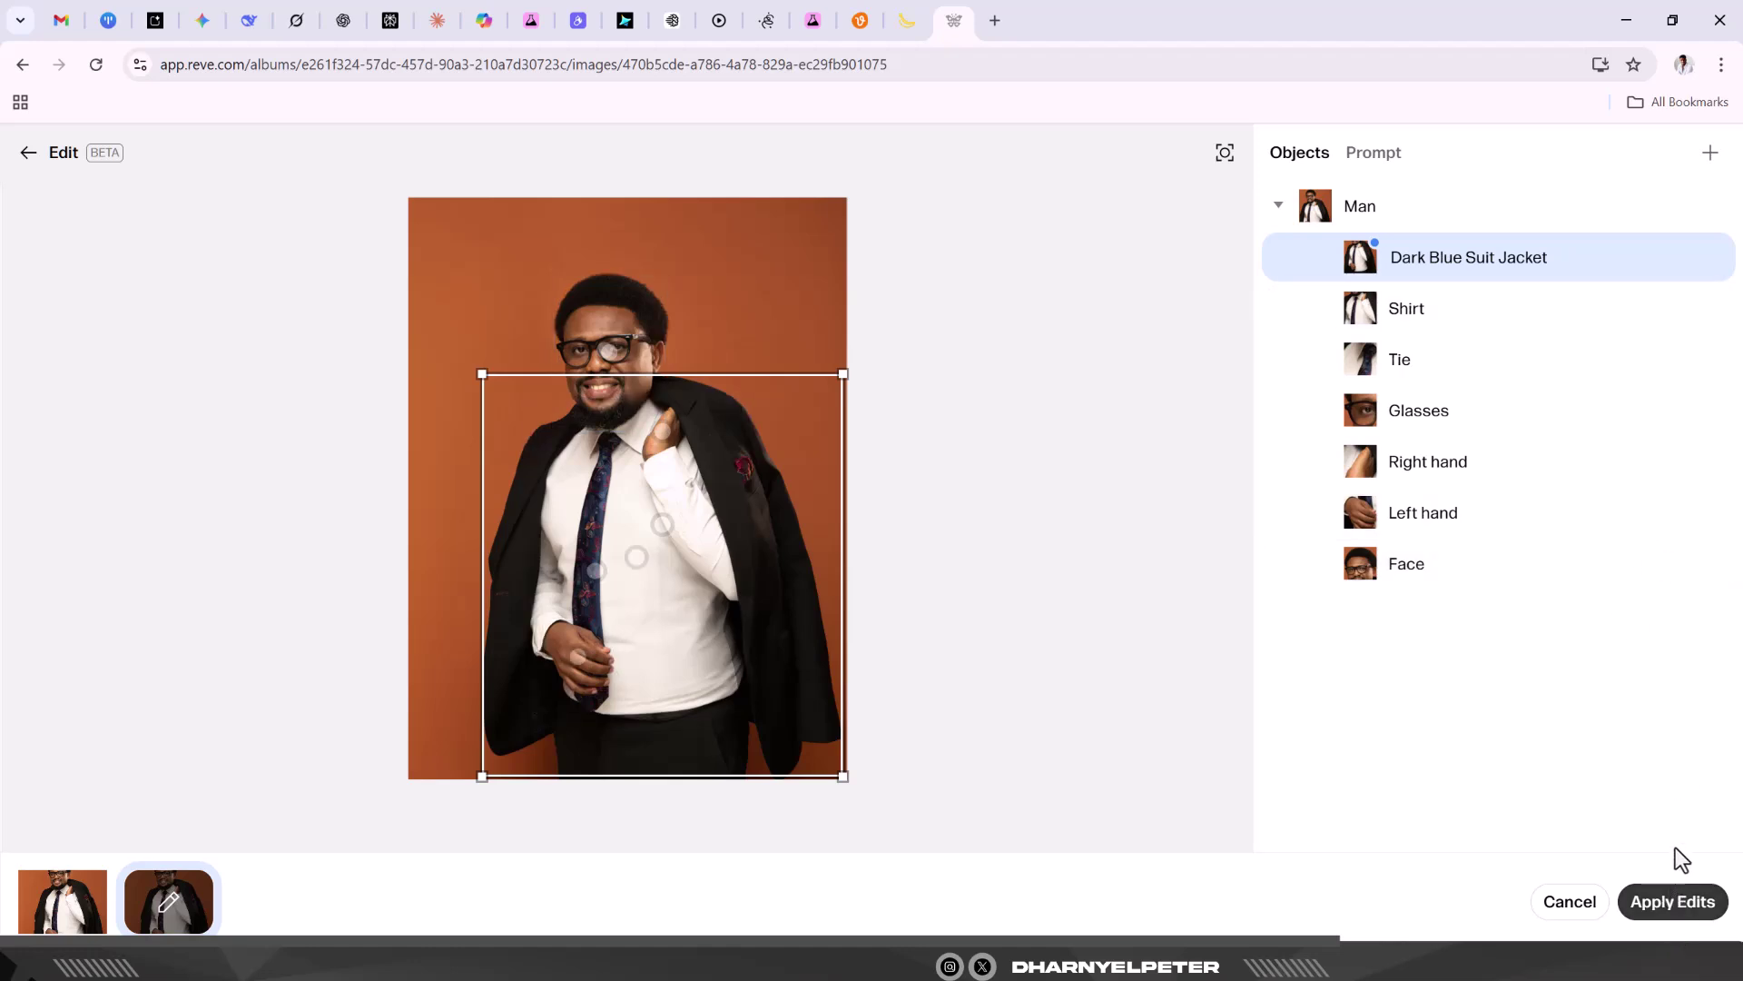
click(1678, 912)
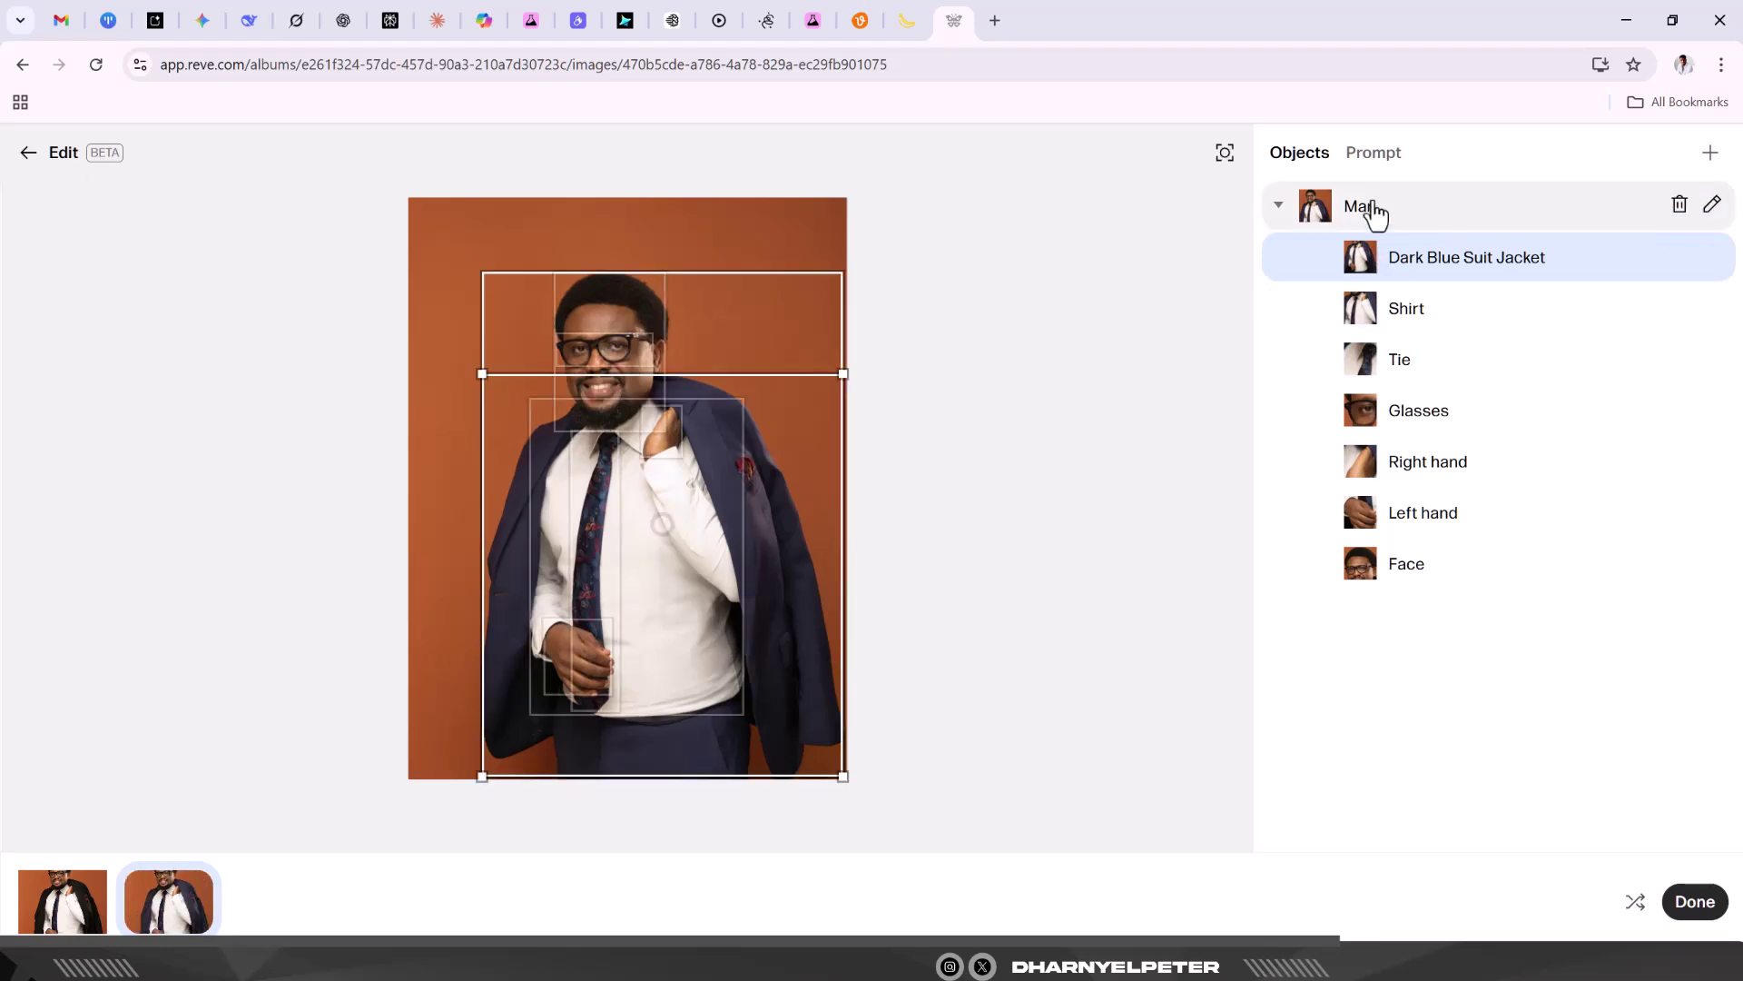
Finish editing the dark blue jacket portrait and review the album's earlier variations in the conversation.
click(1278, 206)
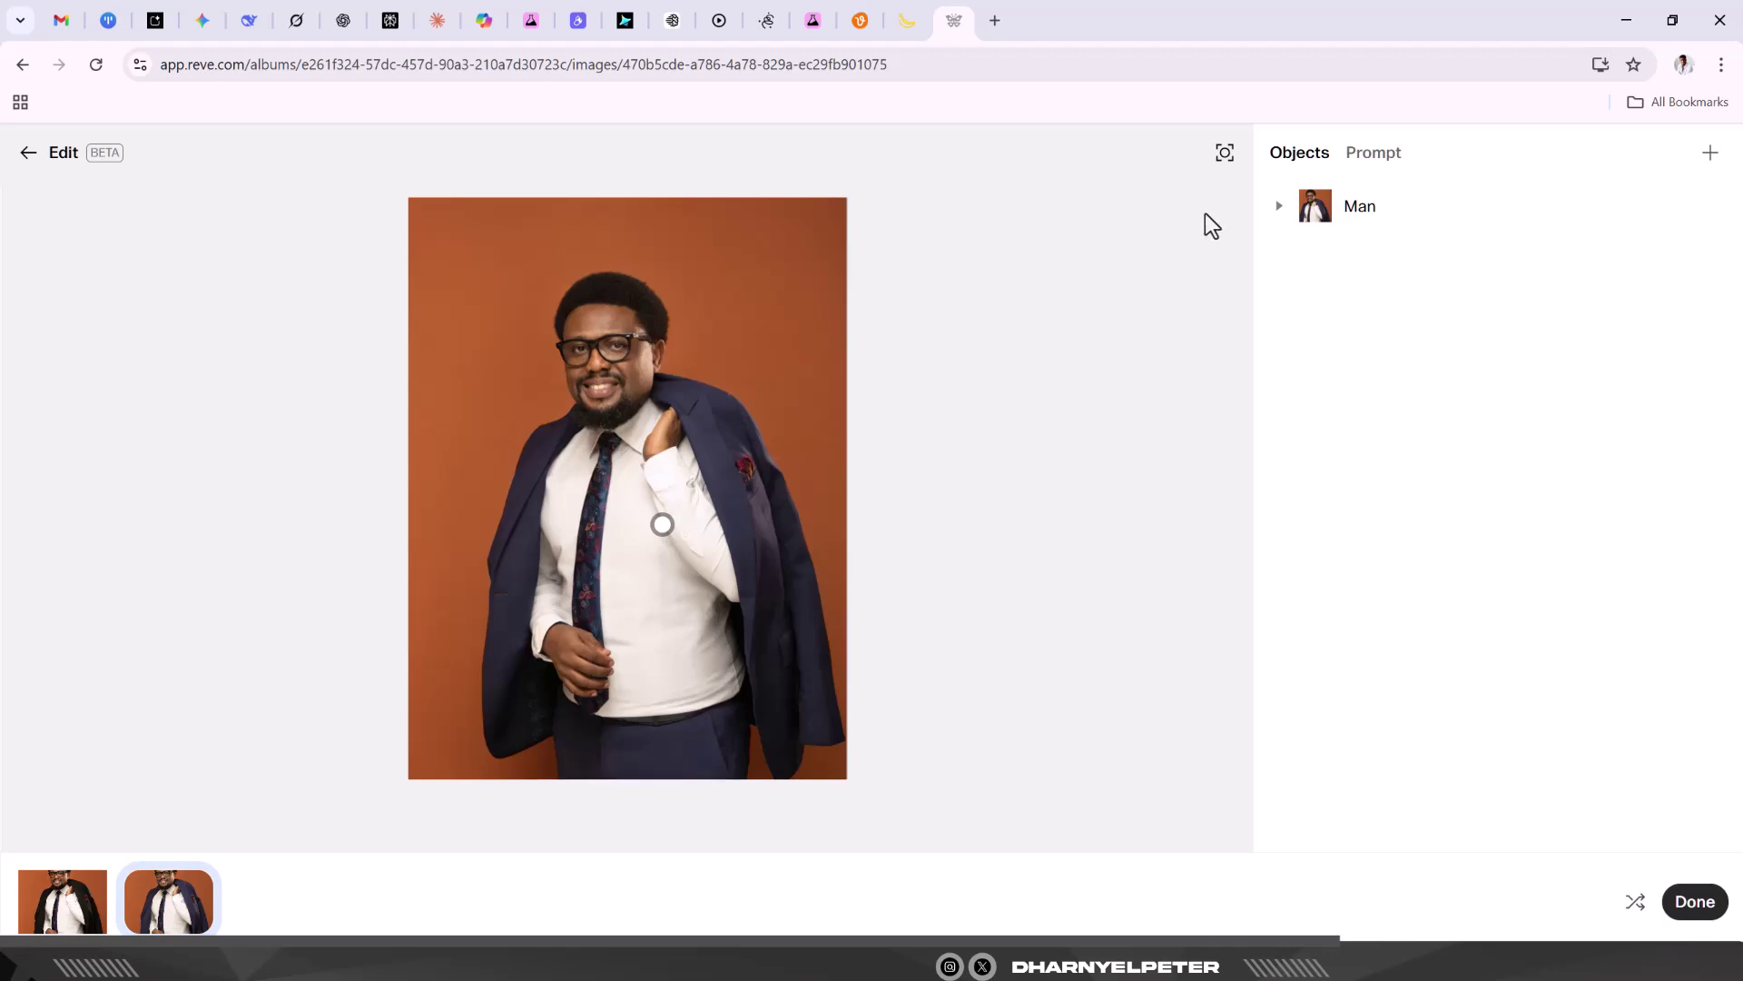
click(1282, 207)
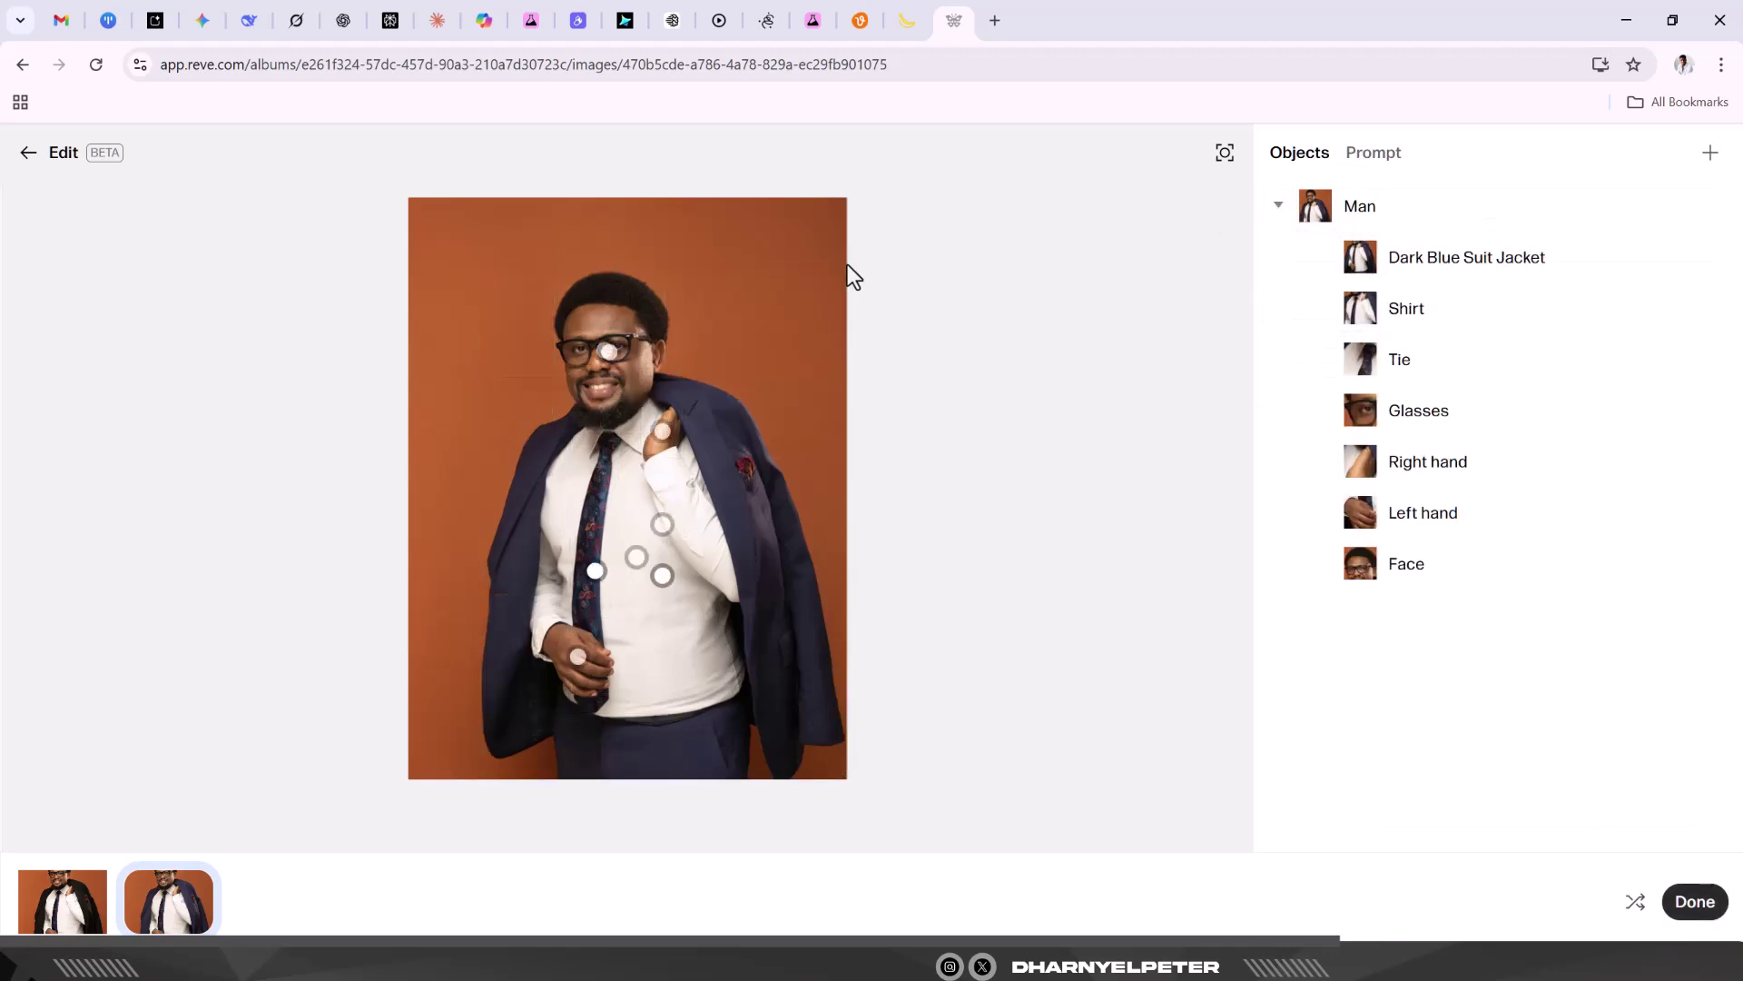
click(1694, 900)
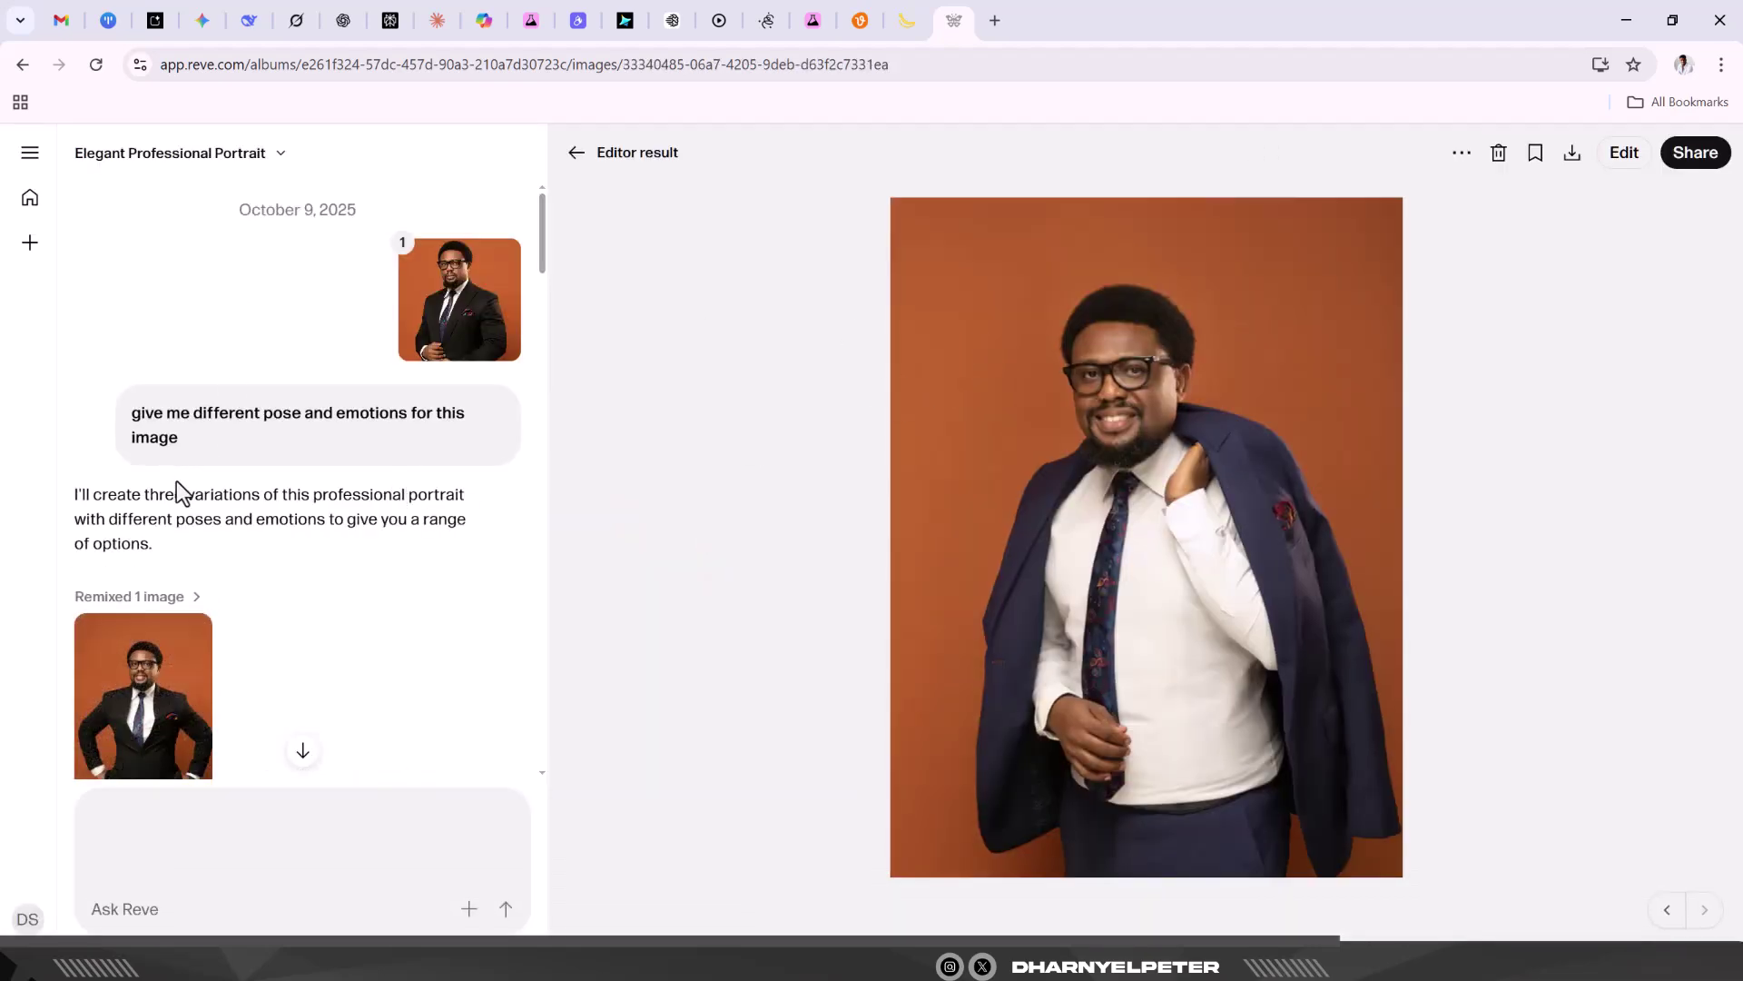
scroll(373, 540, down, 12)
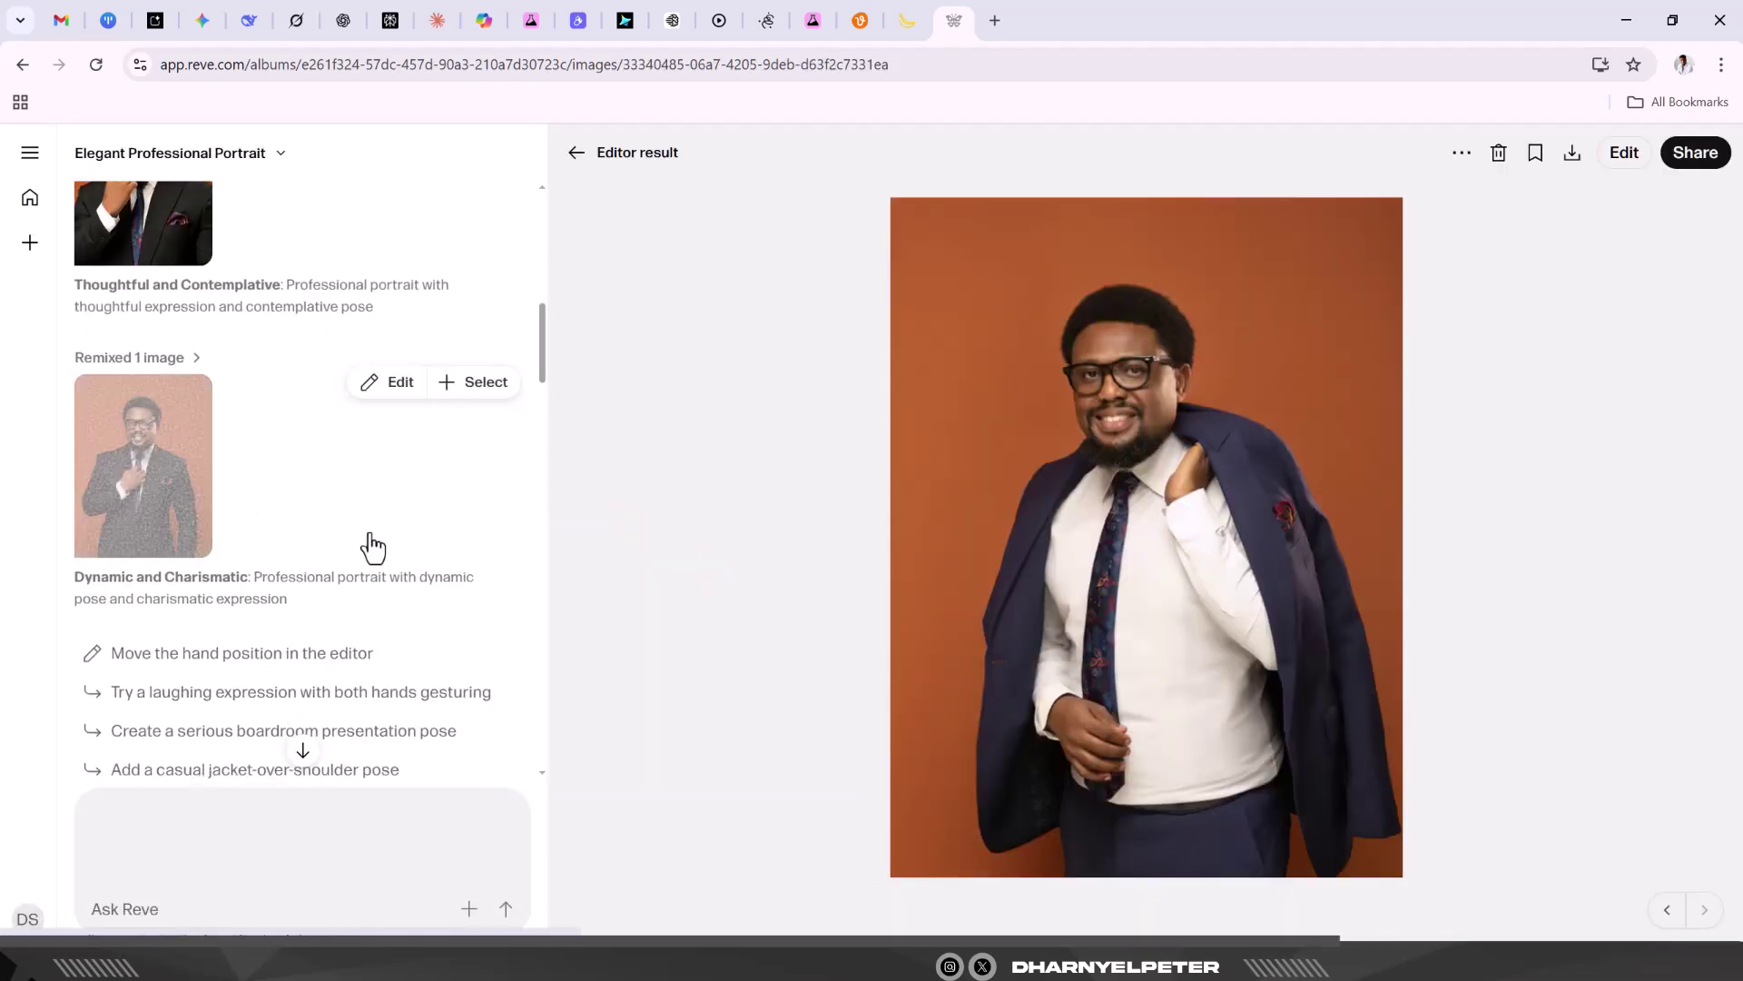
scroll(373, 546, down, 15)
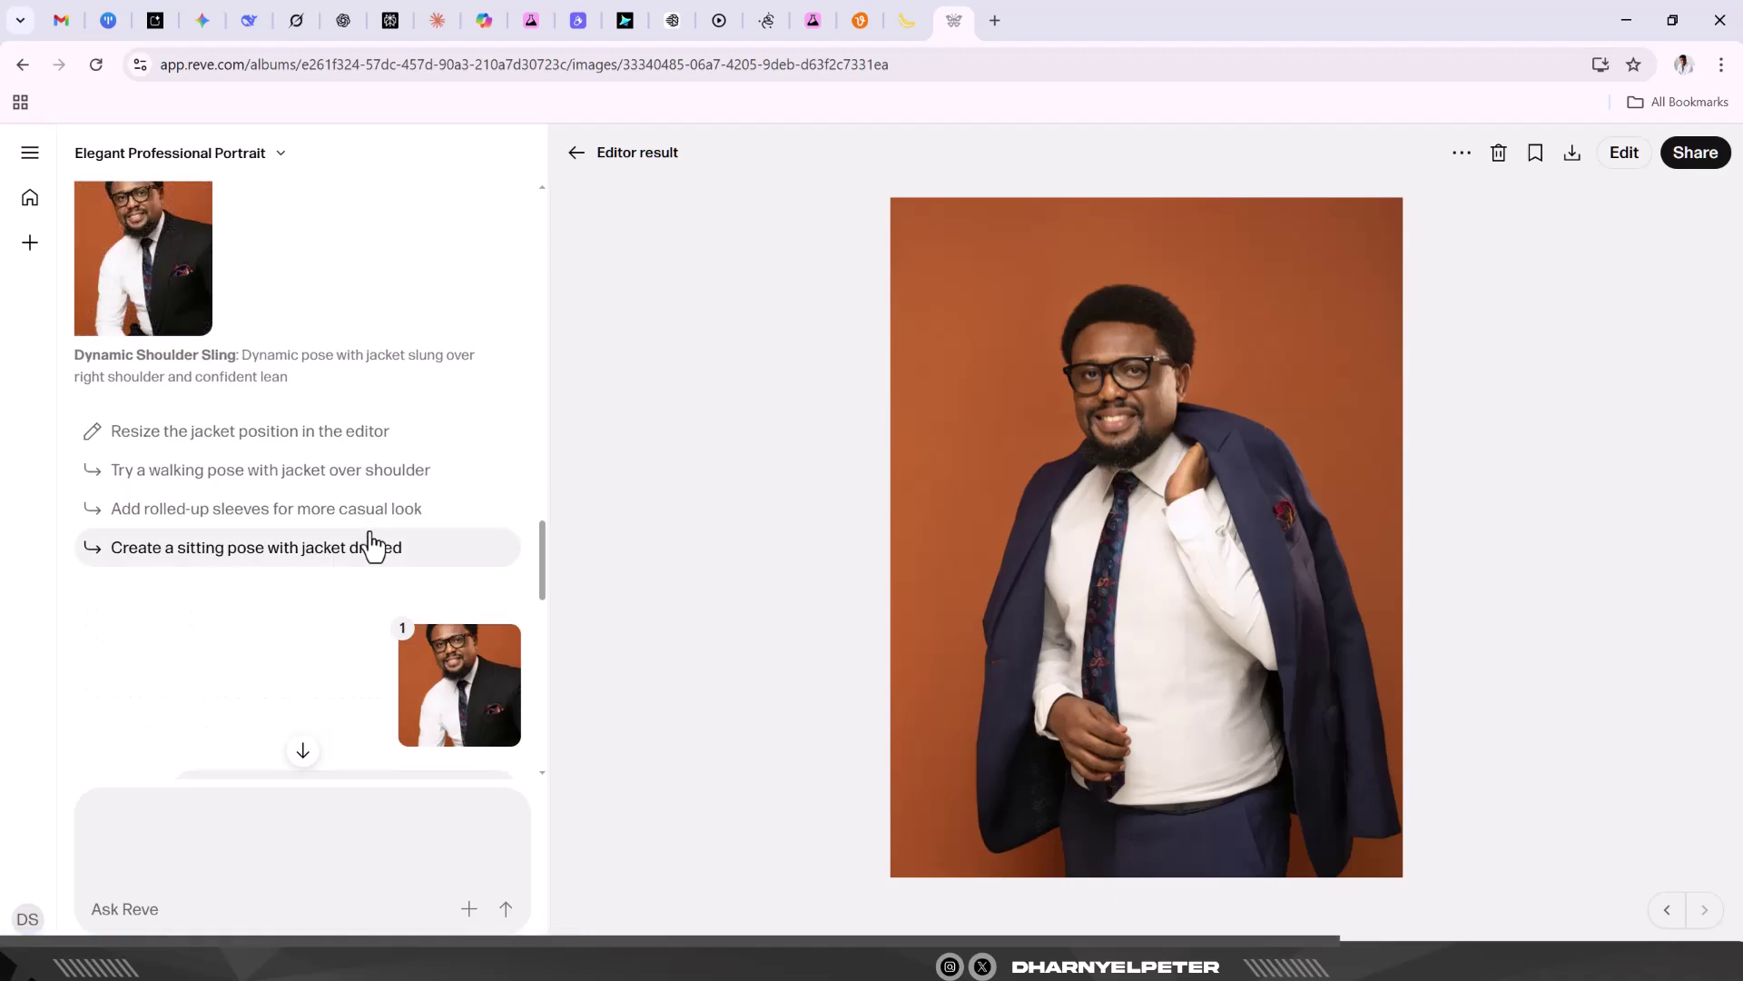
scroll(370, 532, down, 8)
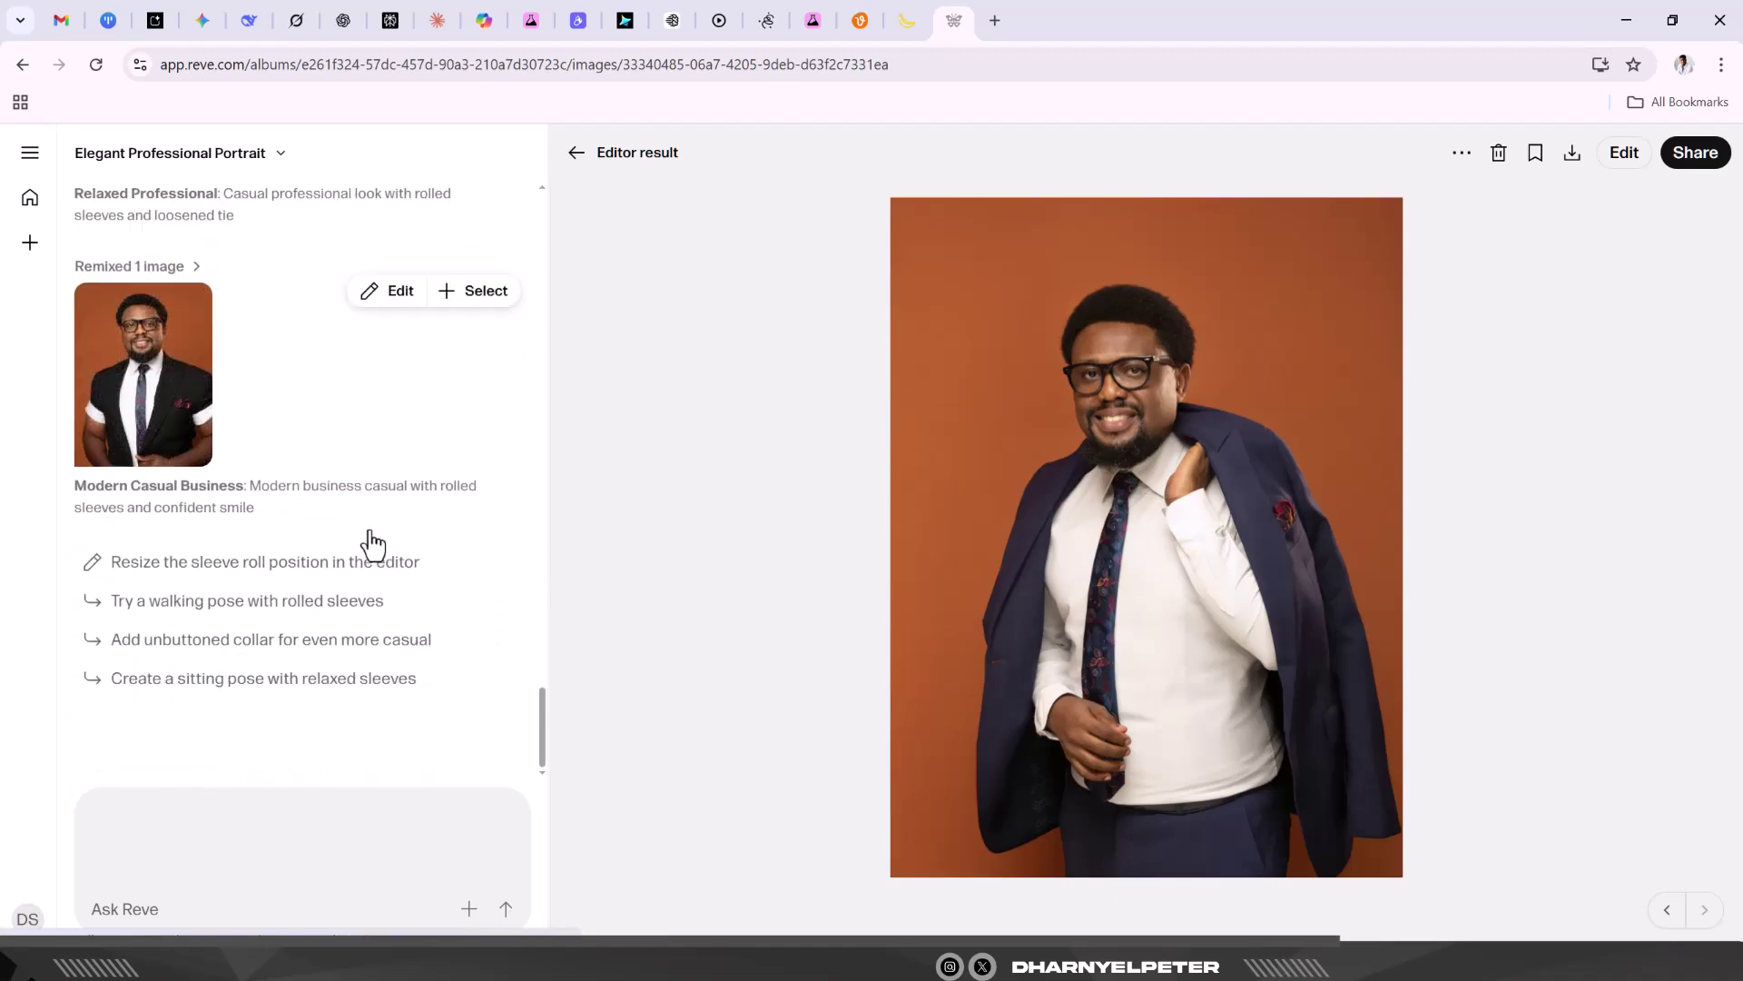
scroll(368, 530, up, 15)
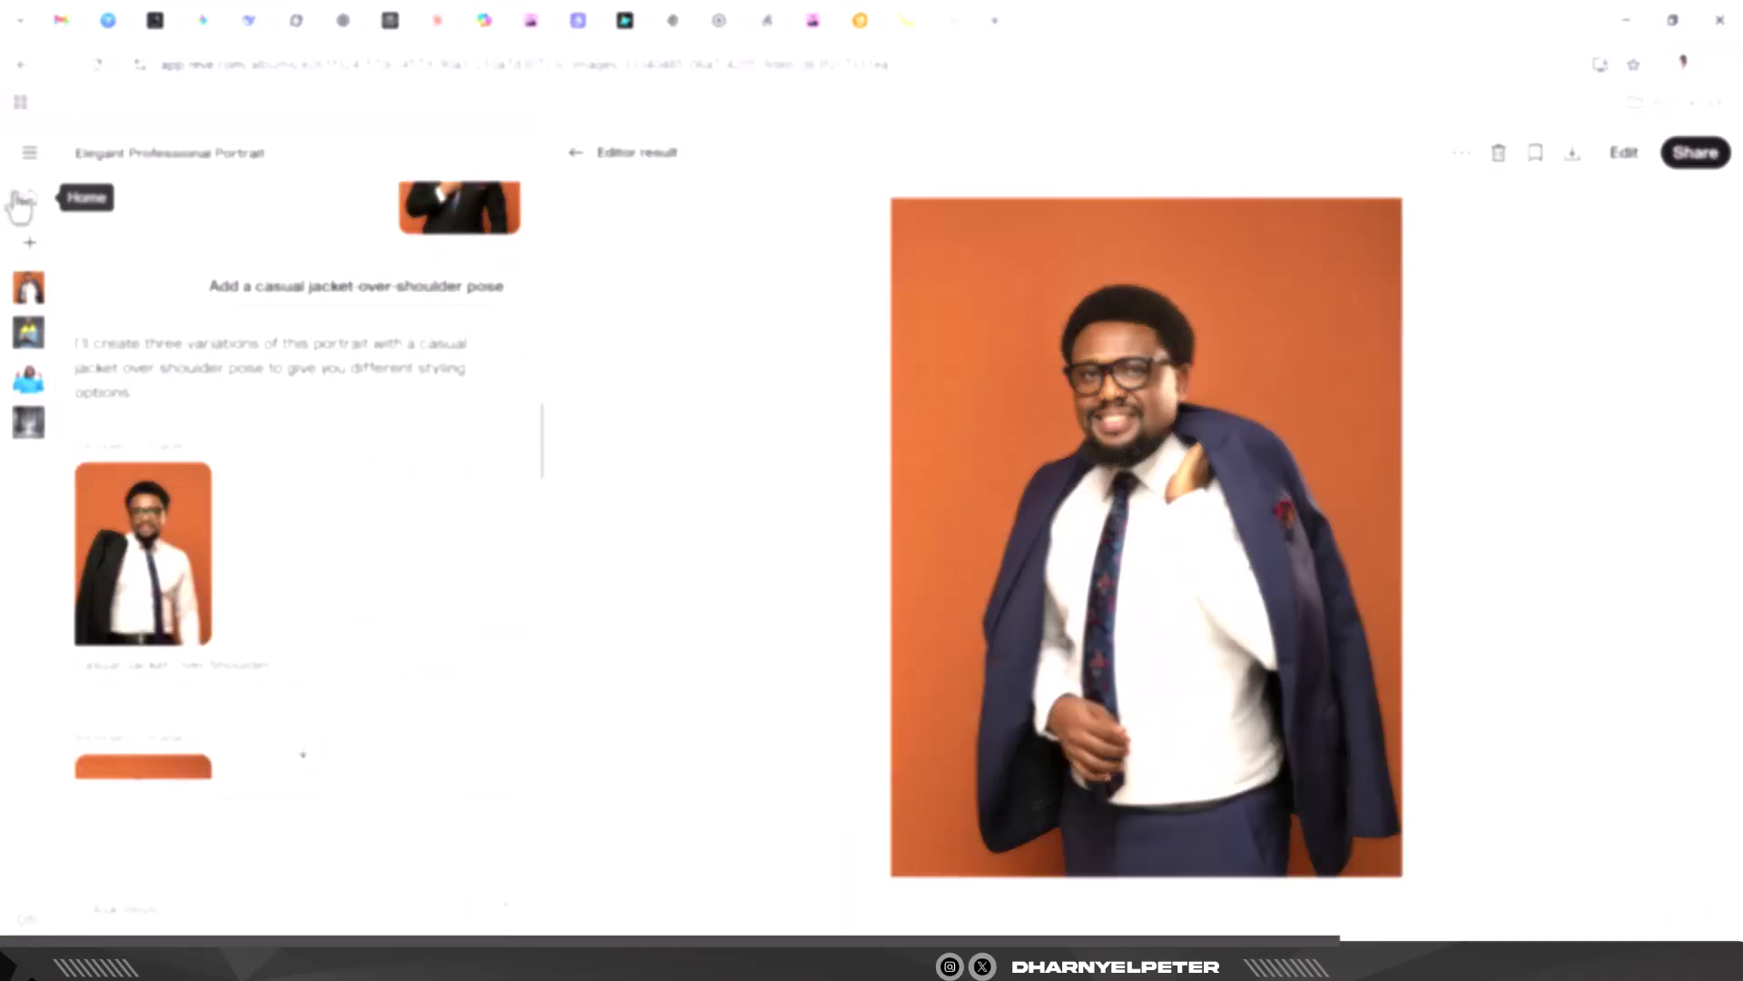
Return to the home page and attach the crossed-arms portrait of the woman, 3c08cfa30829024e826c3f39affb48fe, from the RESOURCE folder.
click(22, 202)
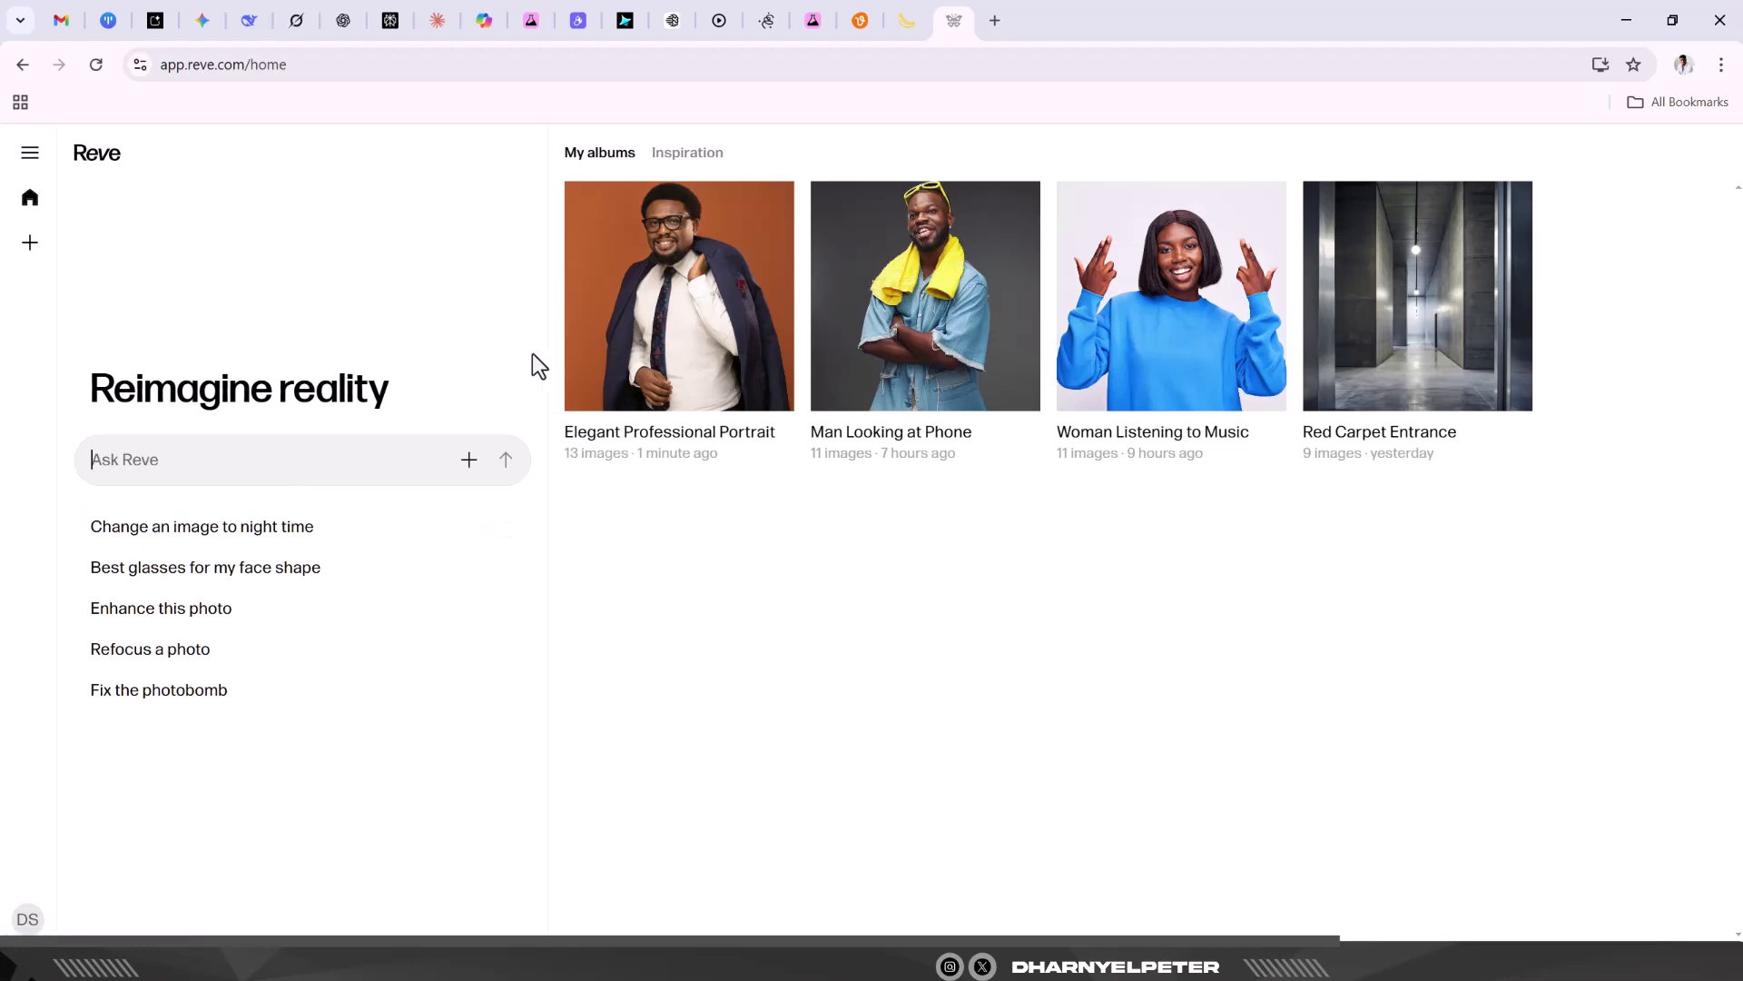
click(471, 460)
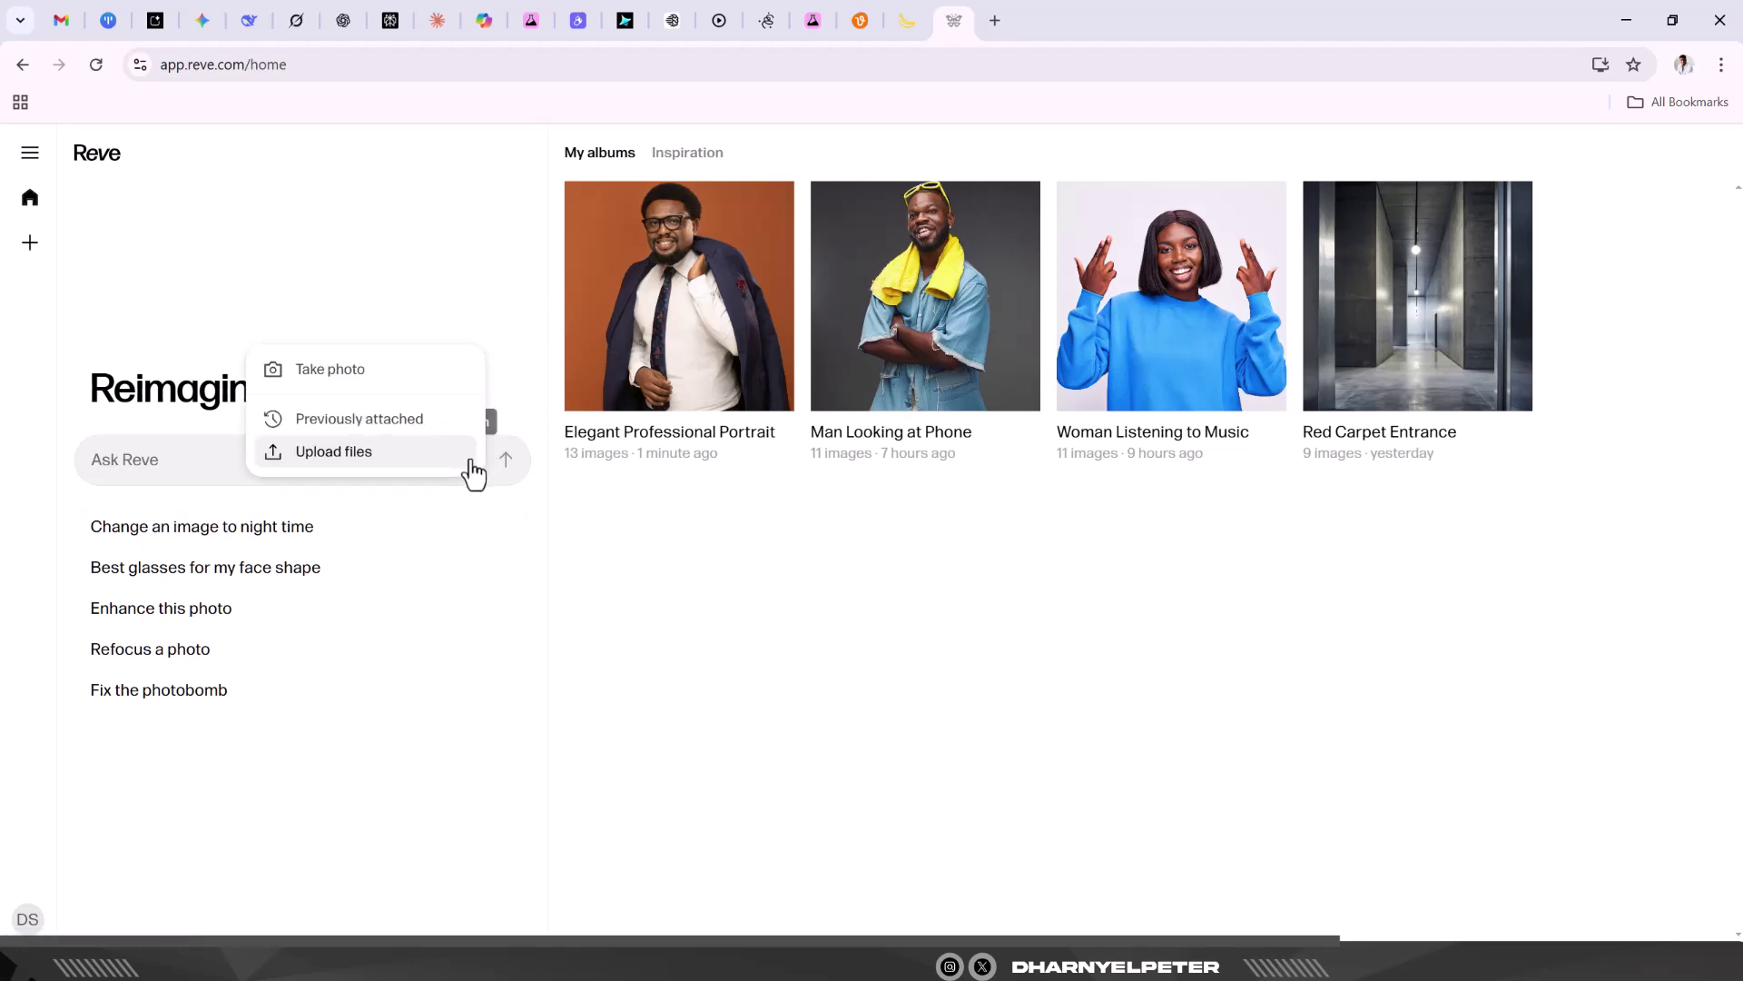
click(357, 451)
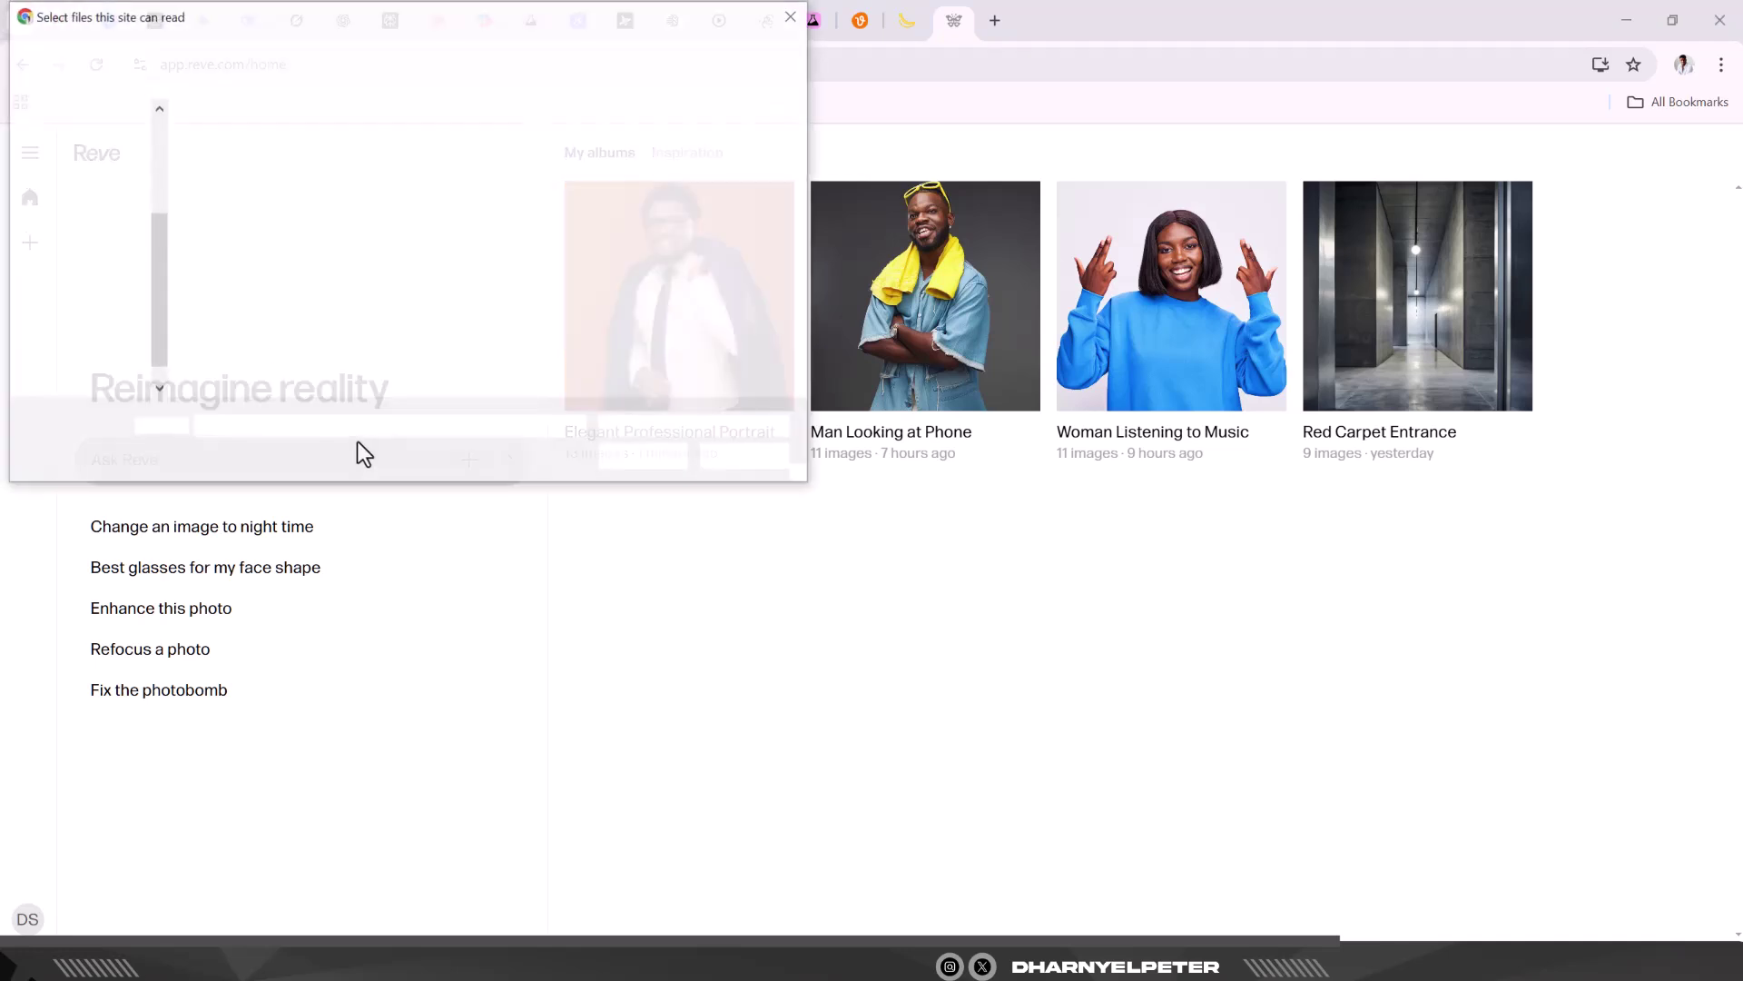
click(481, 166)
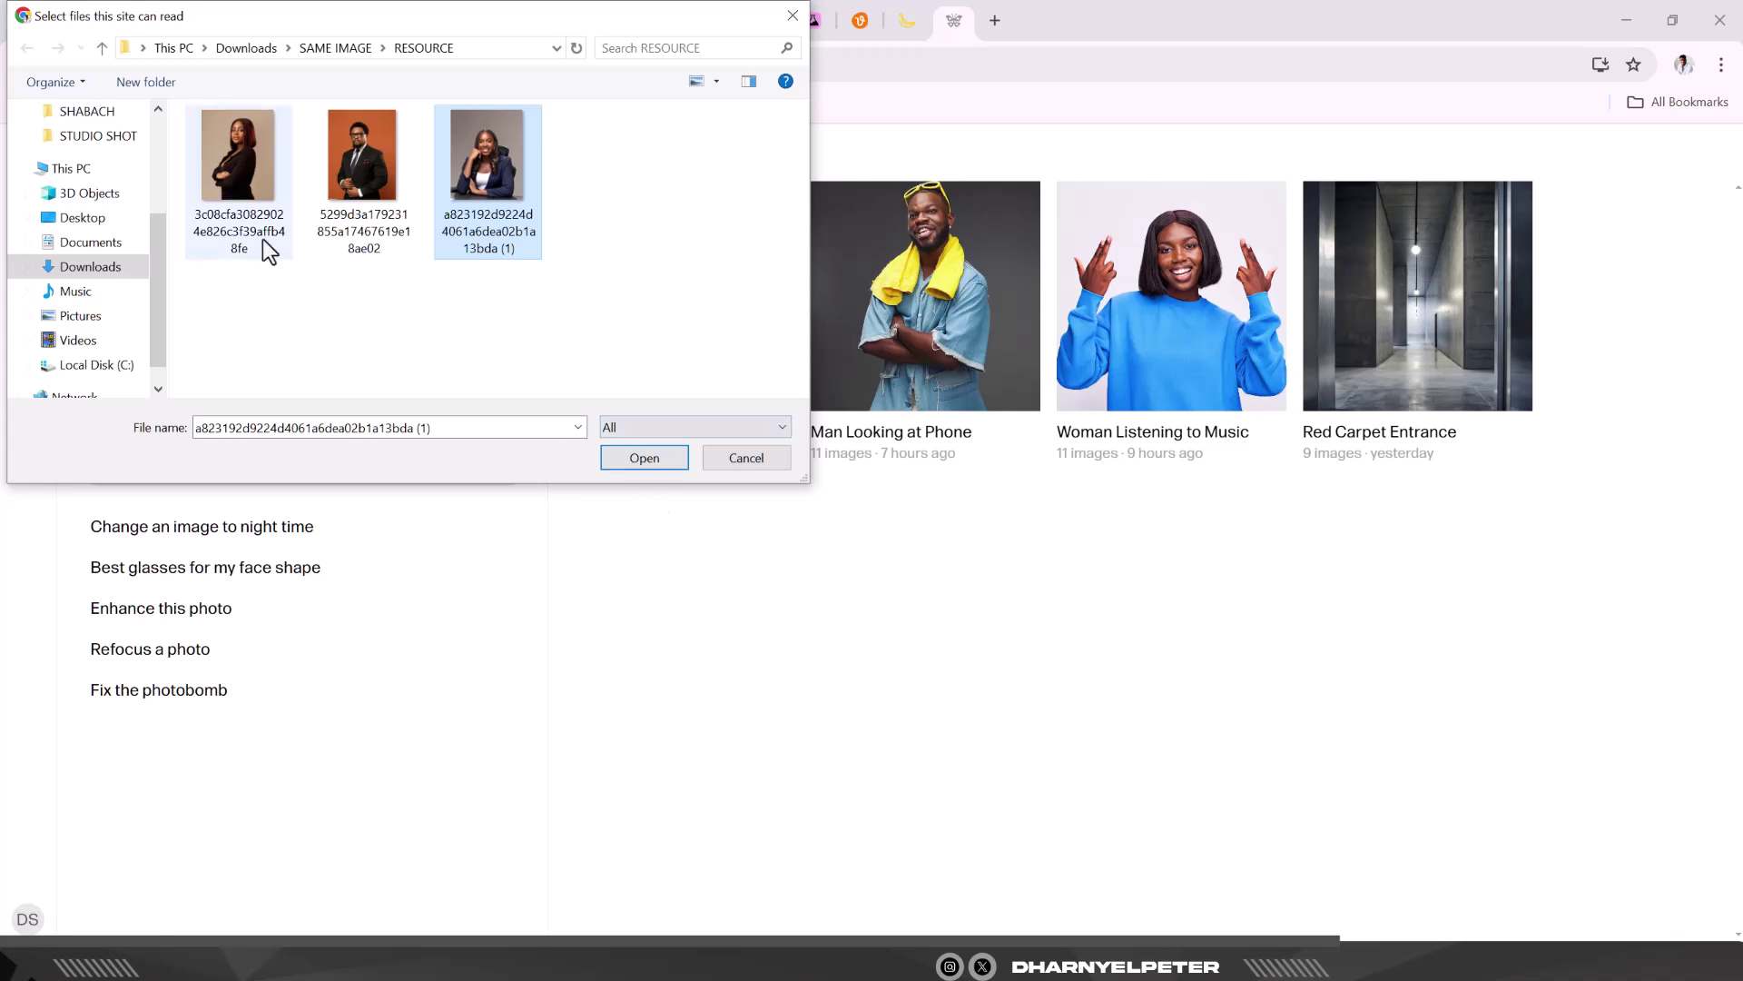
click(282, 216)
click(644, 459)
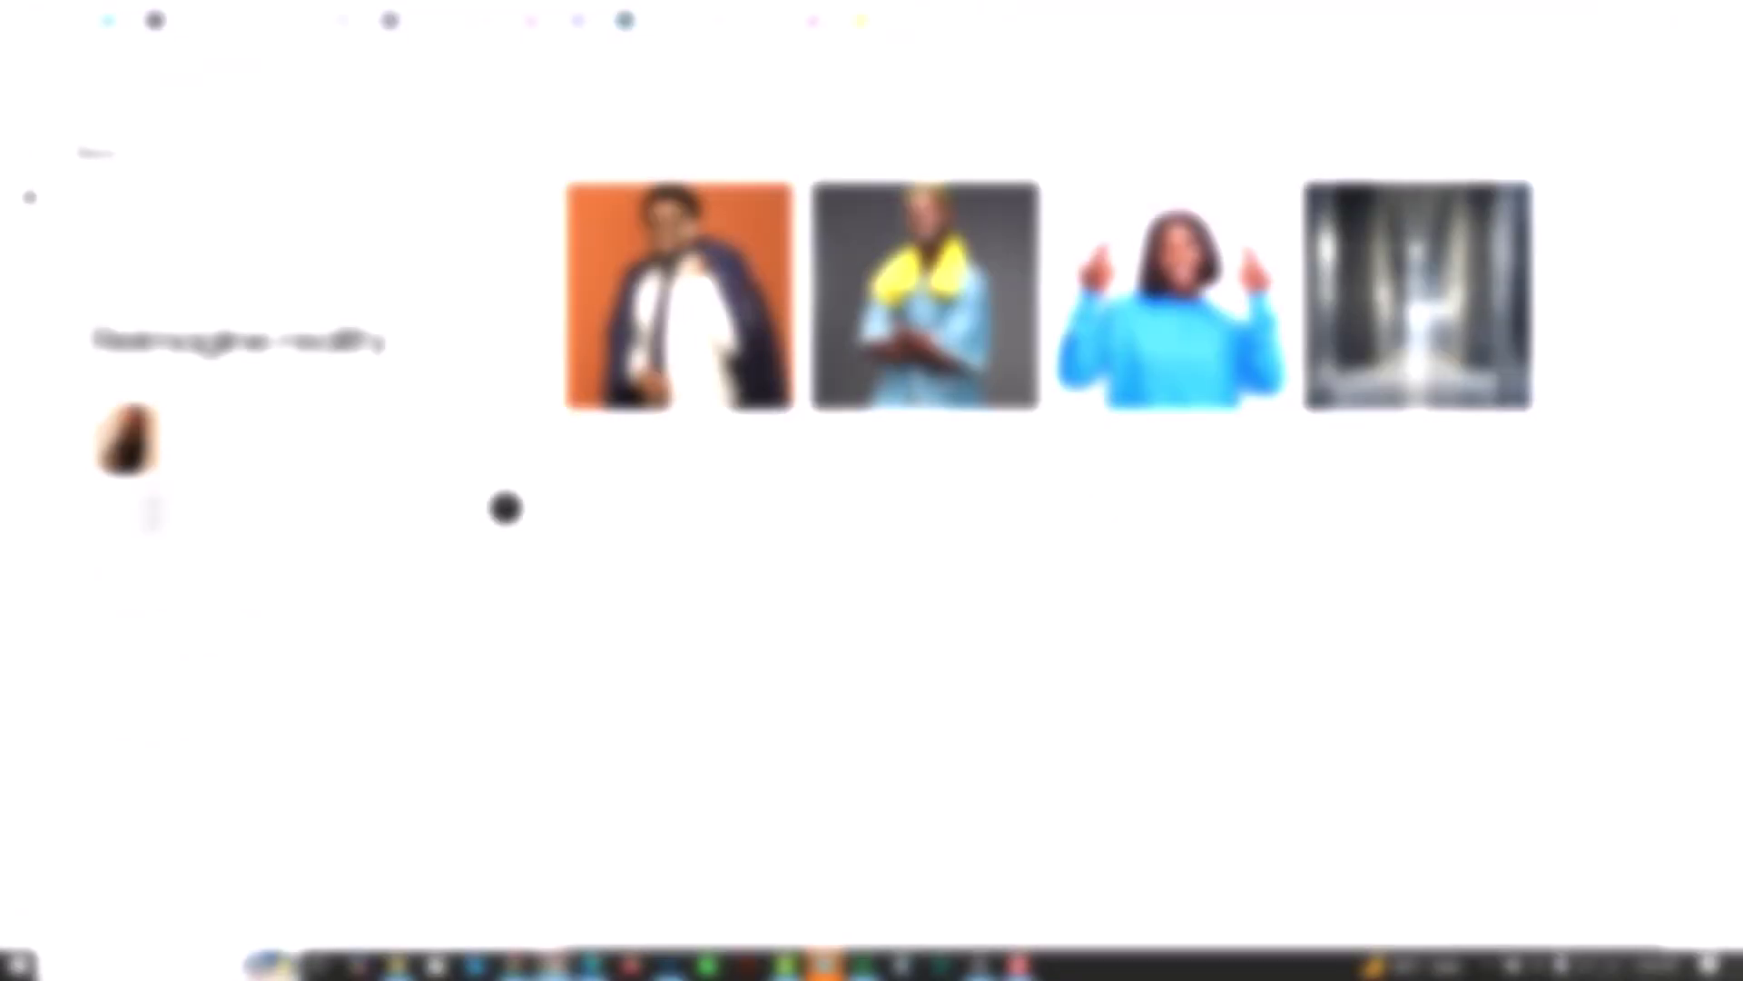
Submit the prompt "Give me different pose & gestures for this image" with the attached portrait.
click(152, 513)
text(Give me different pose &)
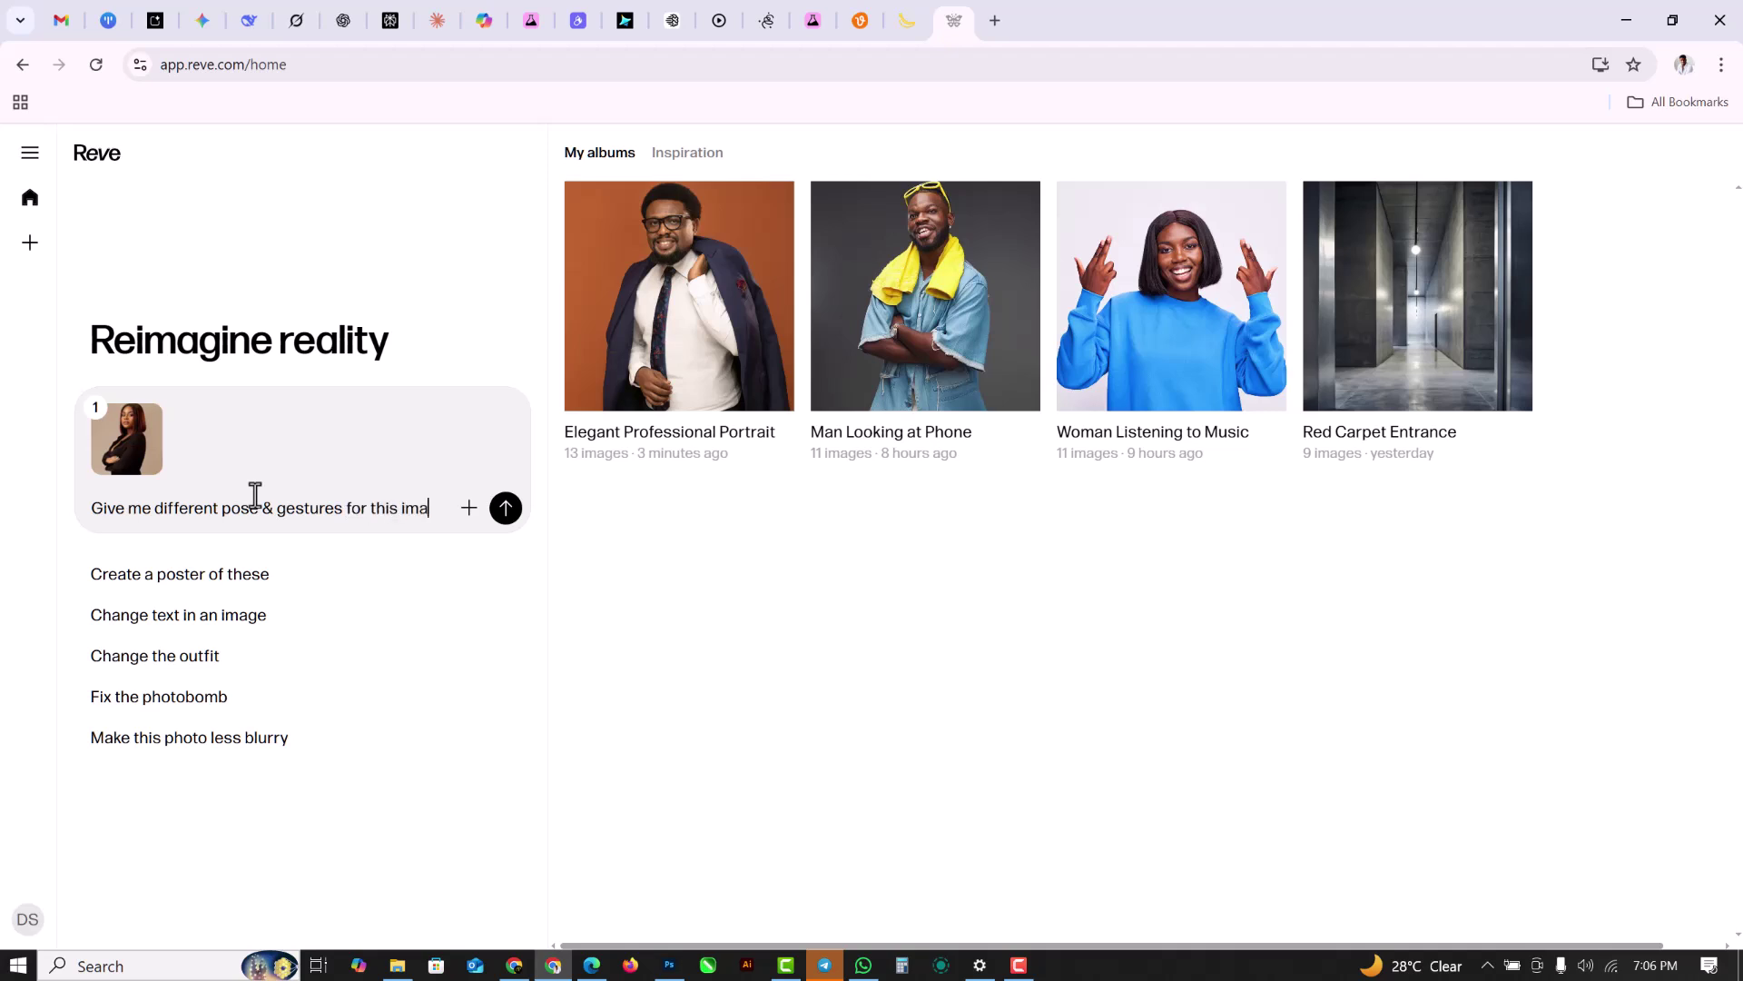
text(ge)
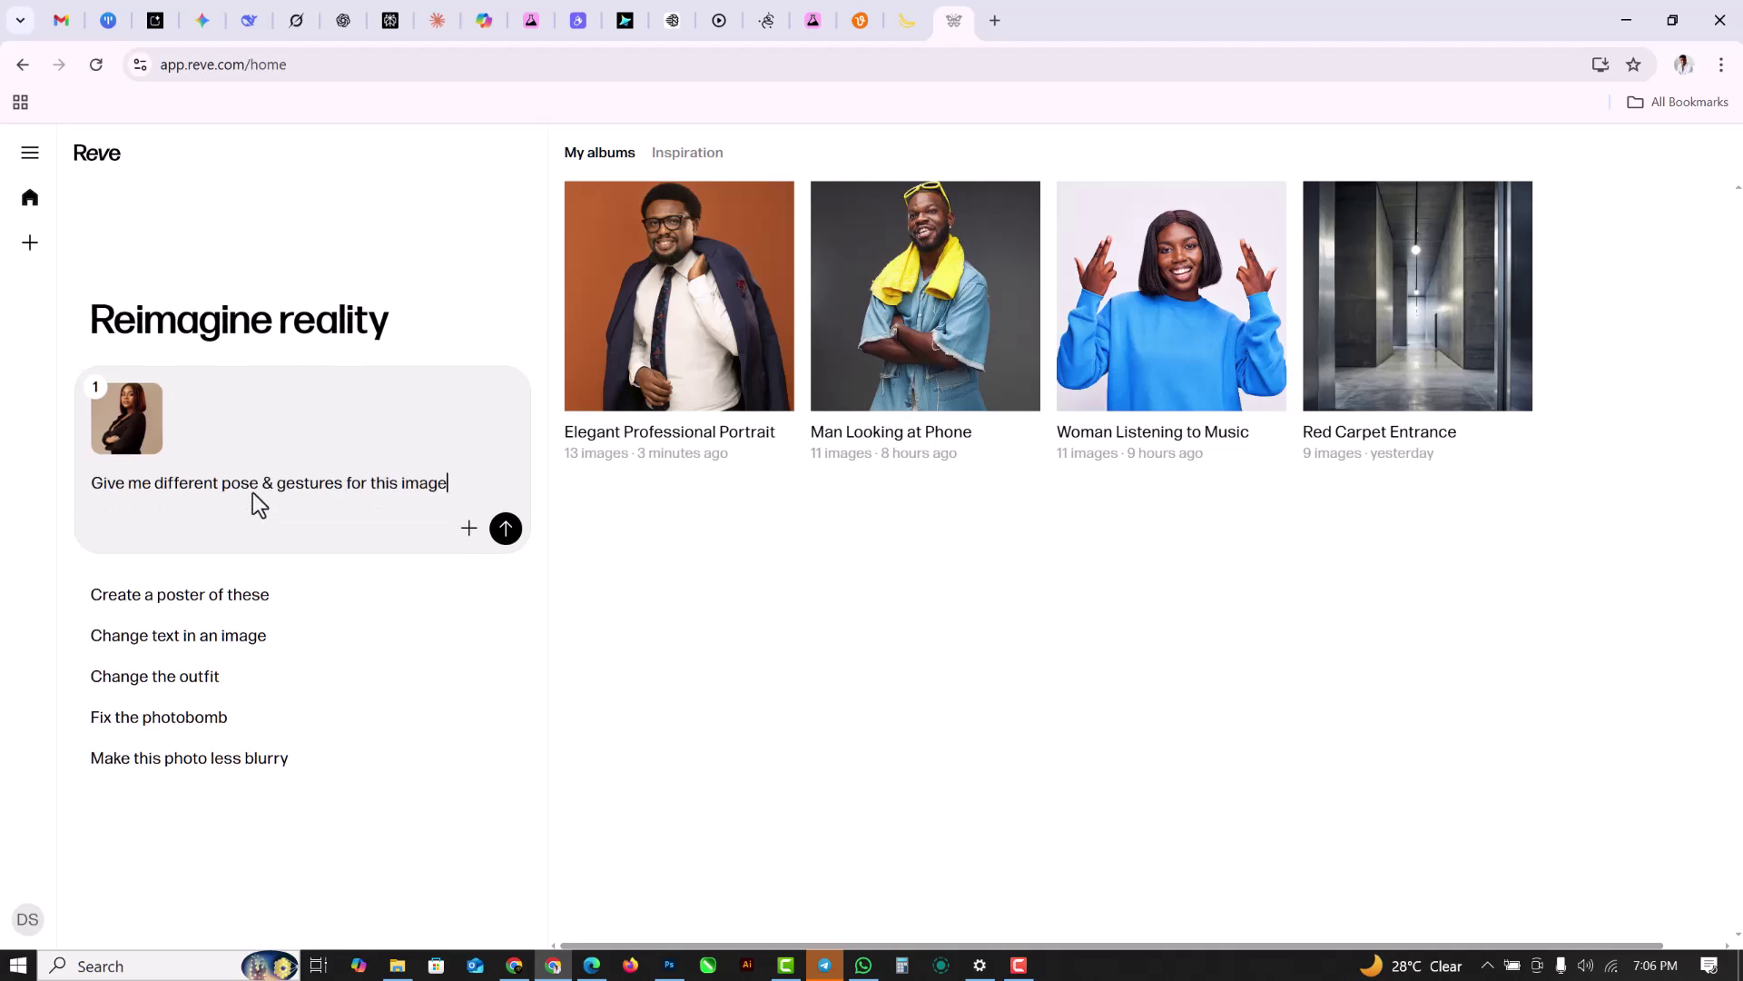
click(506, 529)
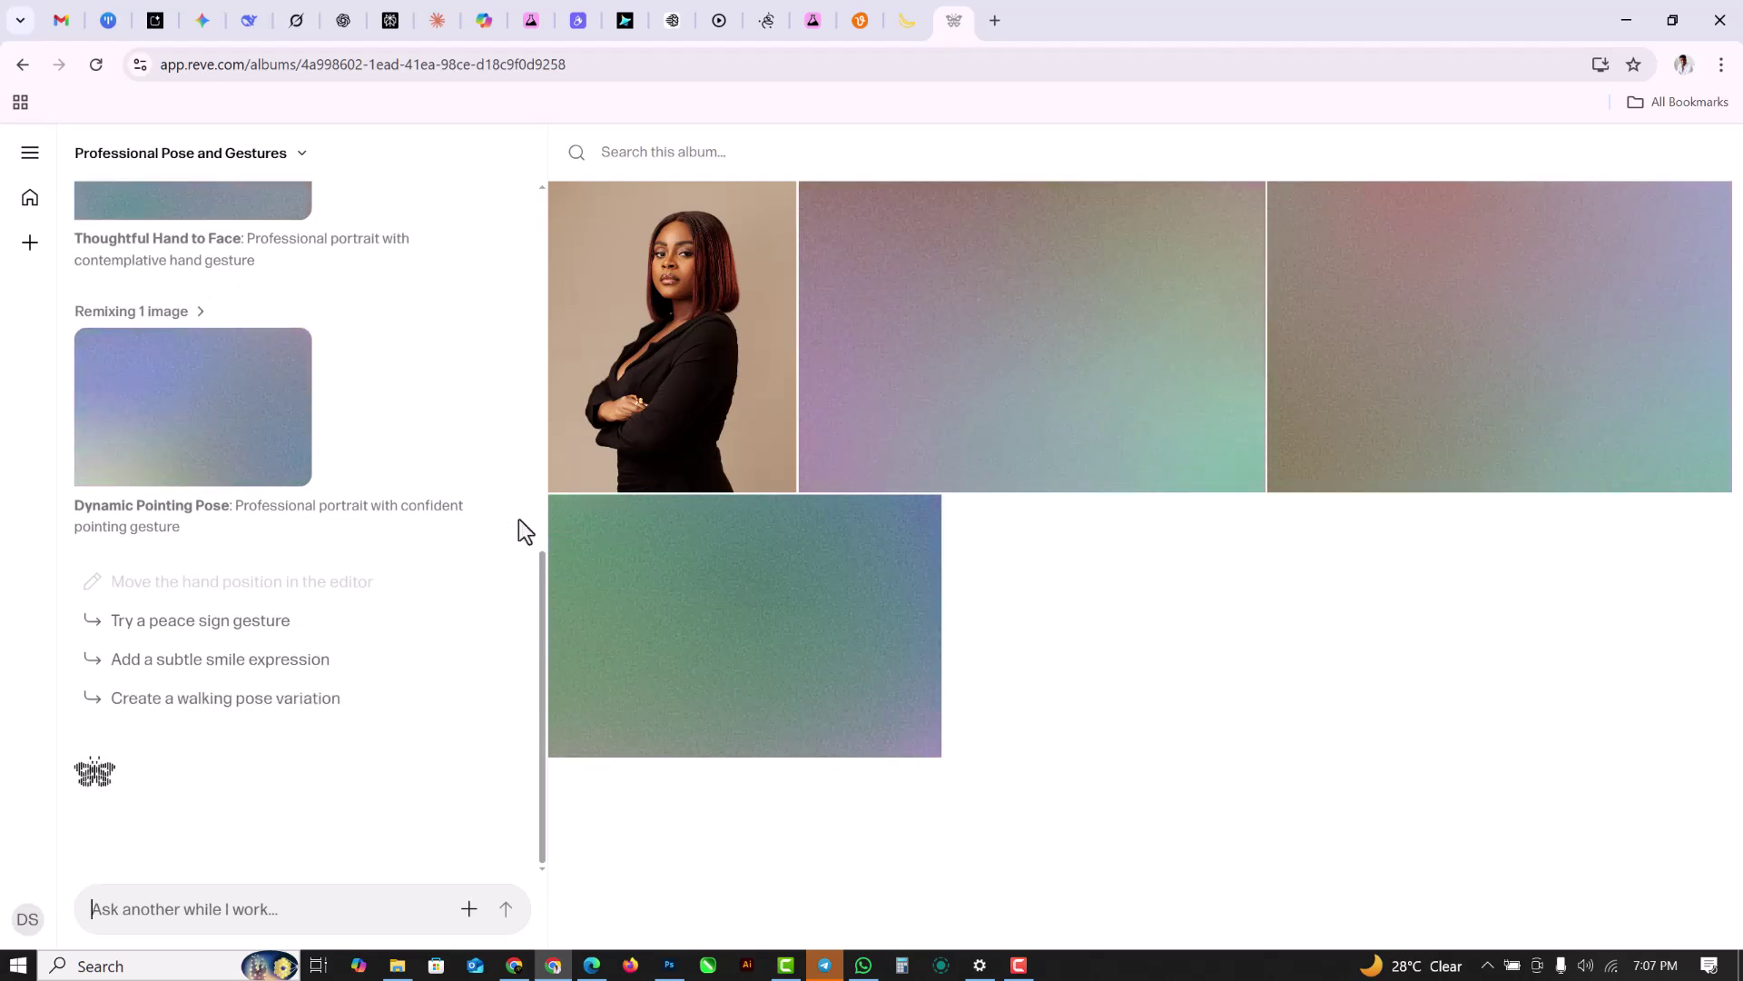
Review the generated pose variations of the woman and view the Confident Hands on Hips portrait at full size.
scroll(335, 451, up, 10)
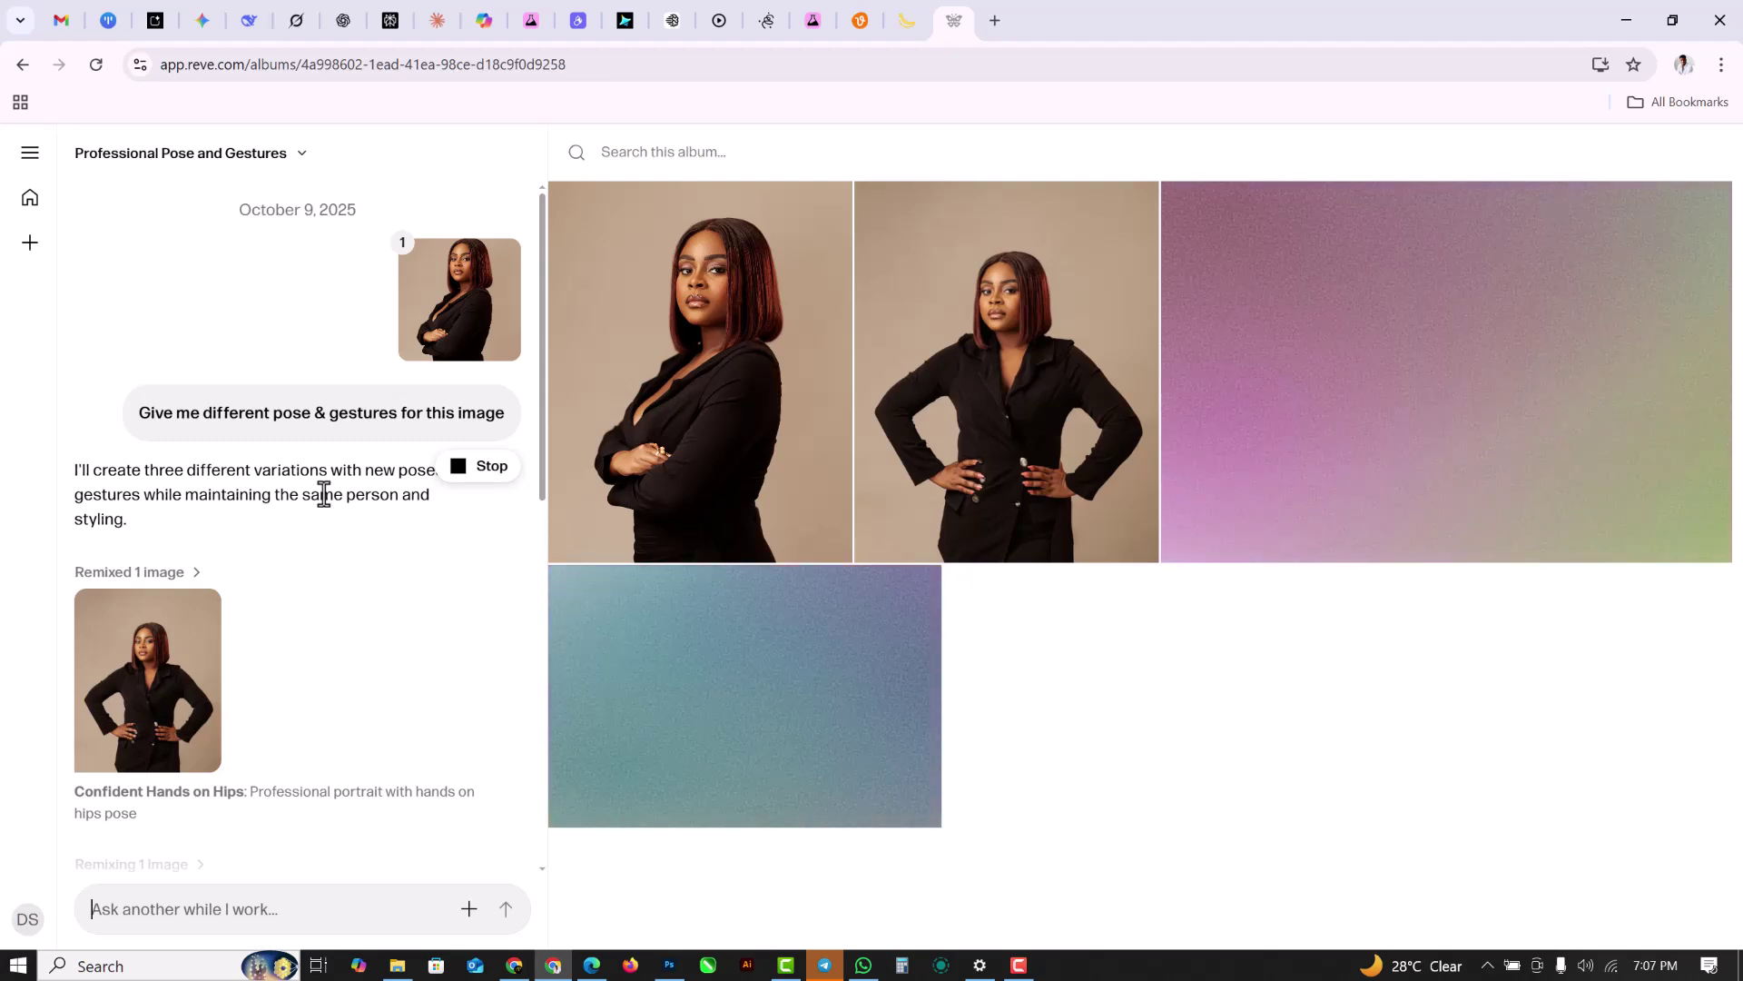
scroll(682, 388, down, 1)
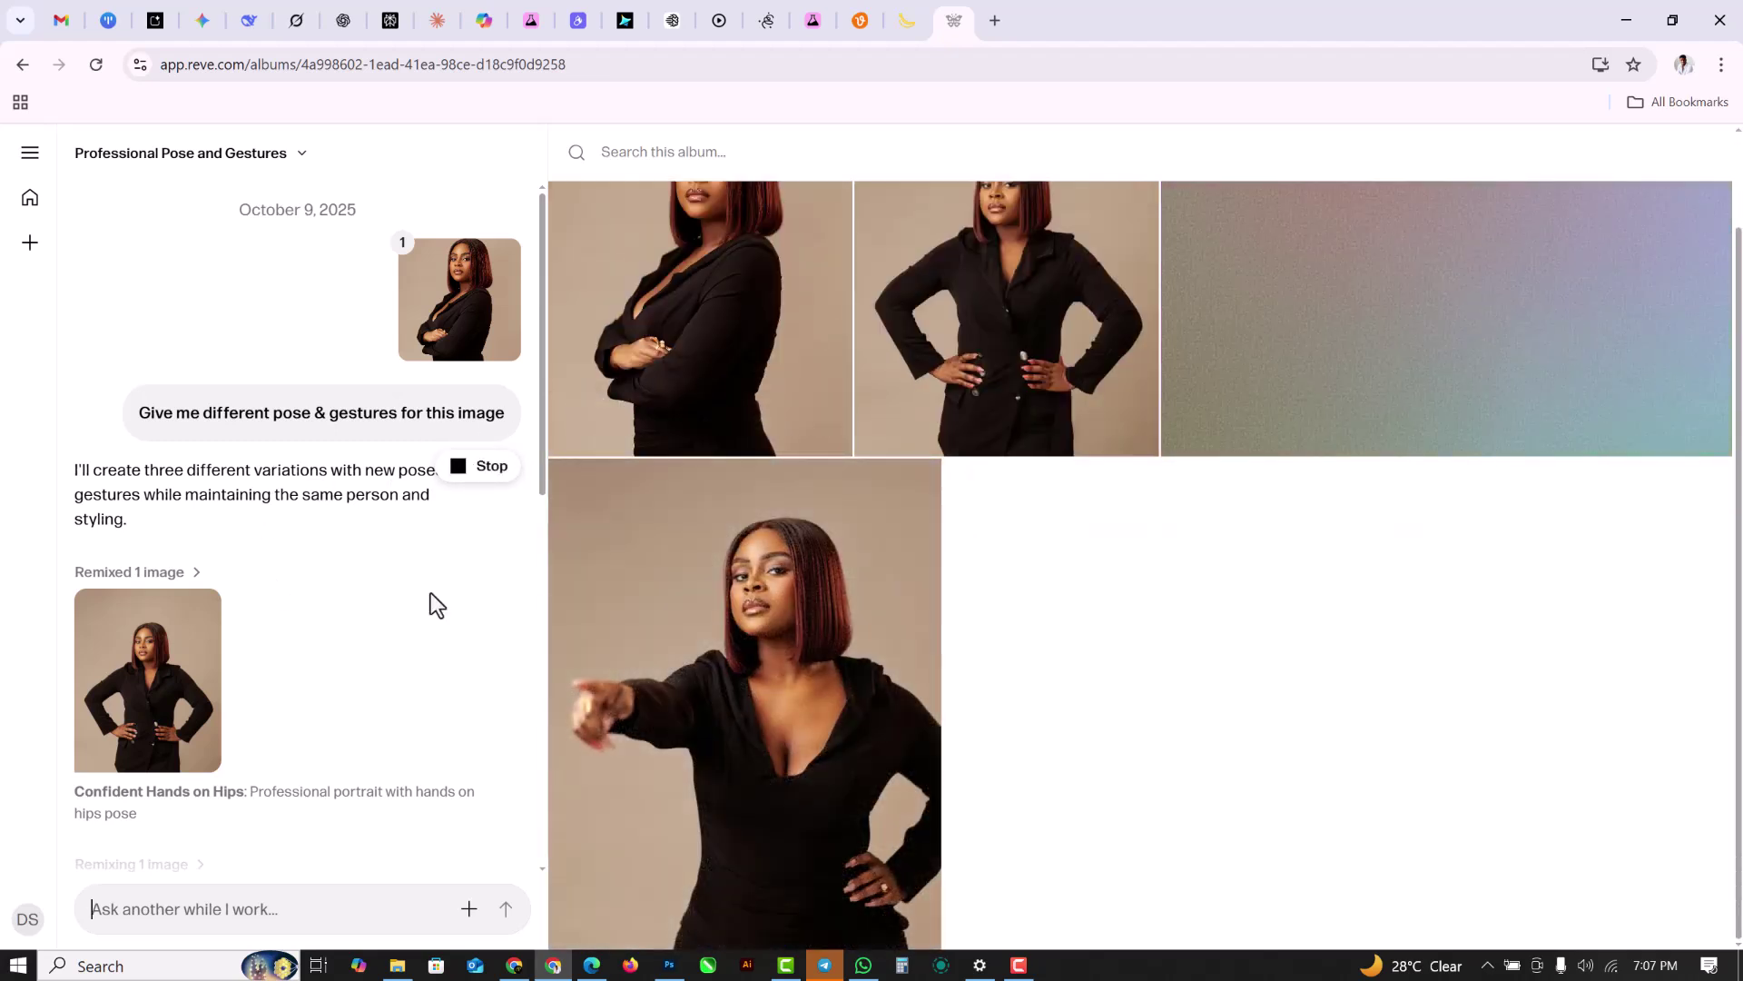
scroll(740, 627, up, 1)
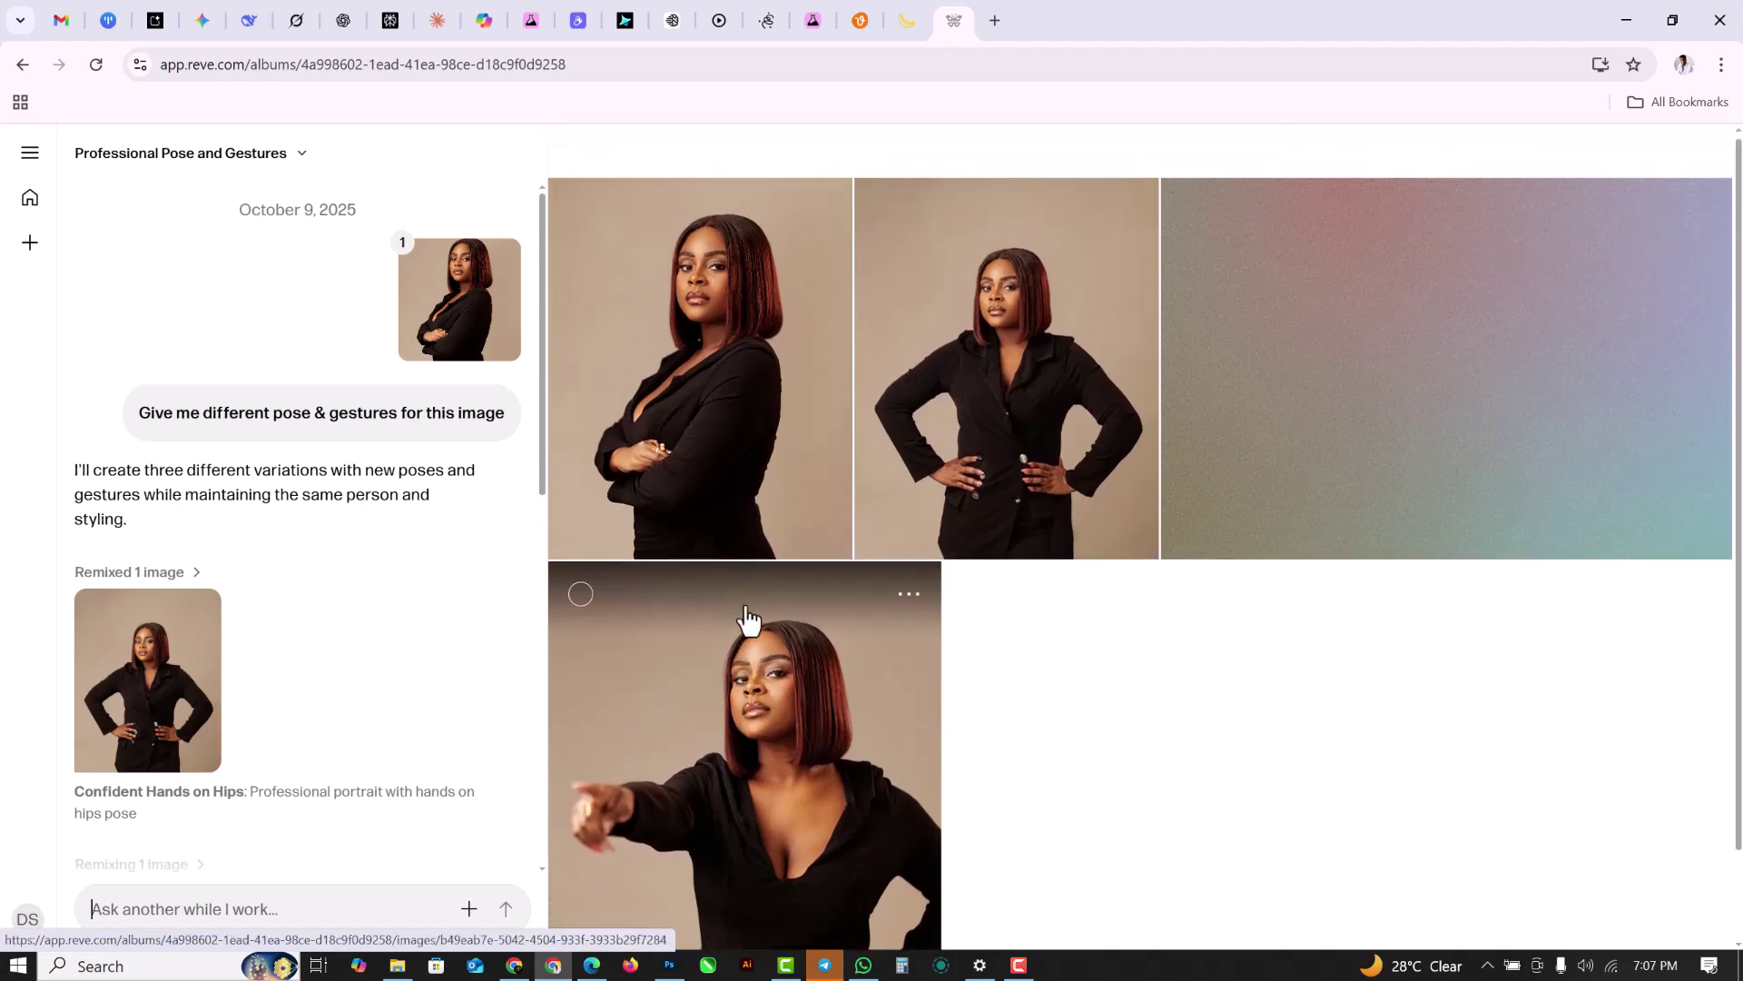
click(997, 392)
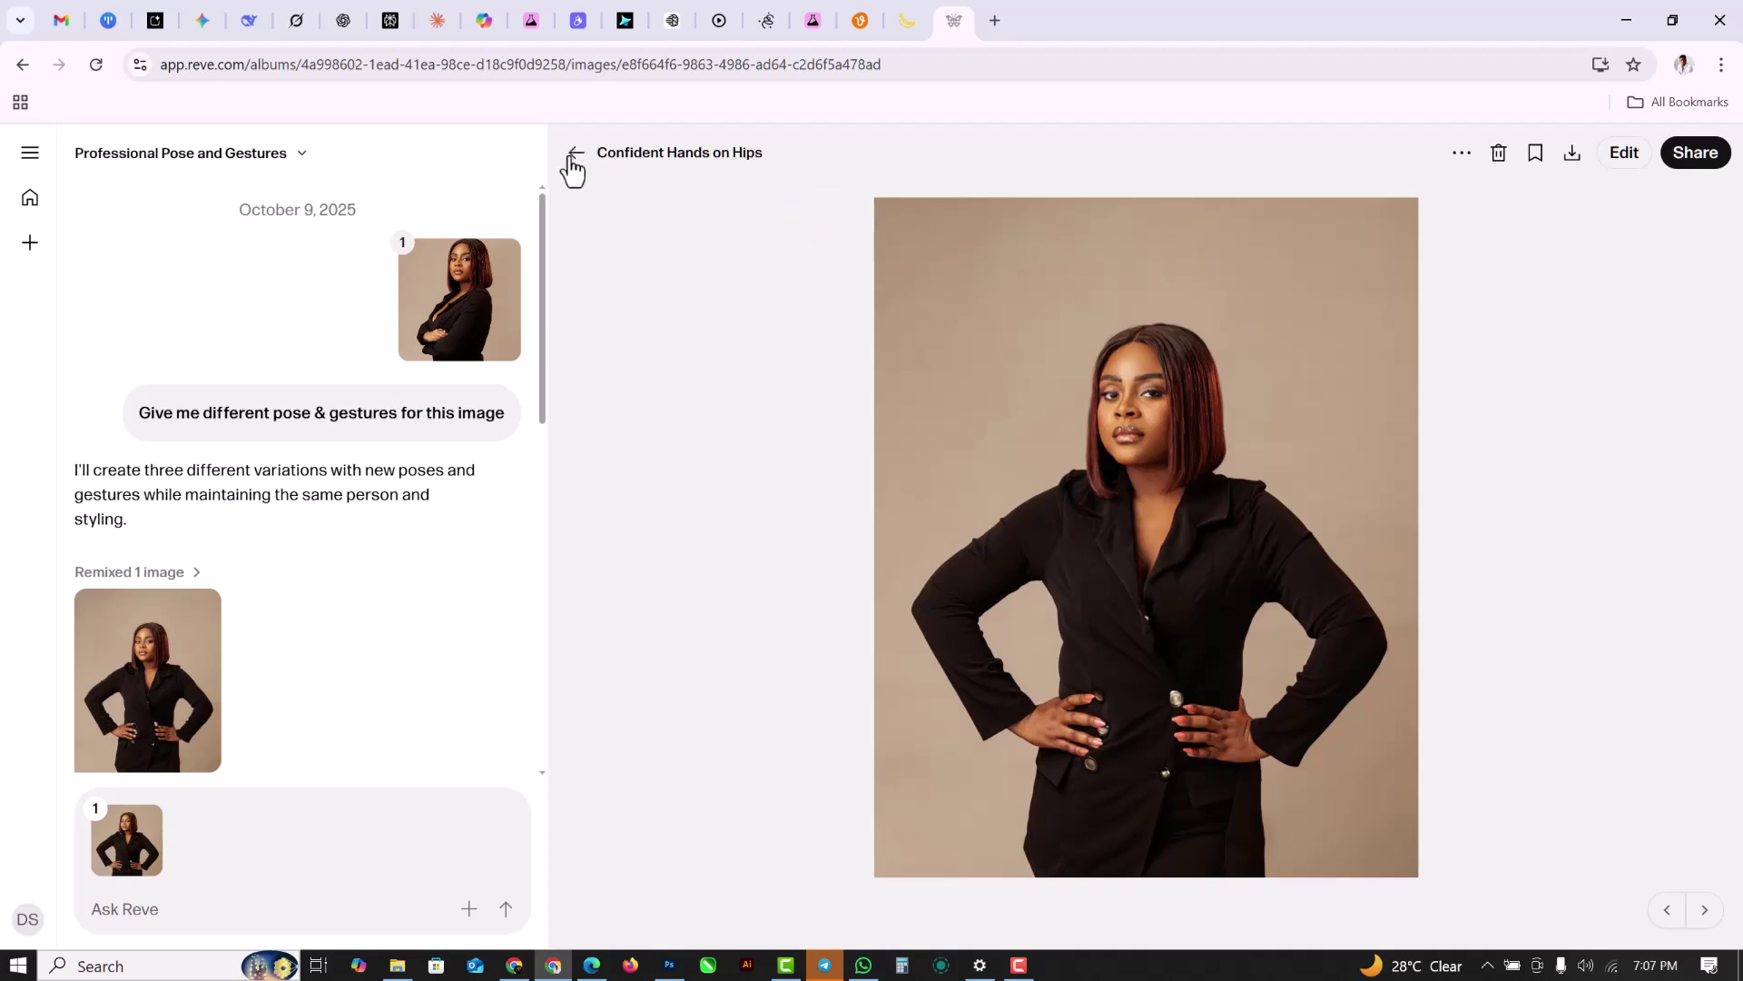
Look through the woman's generated pose variations and view the Thoughtful Hand to Face portrait at full size.
scroll(202, 630, down, 6)
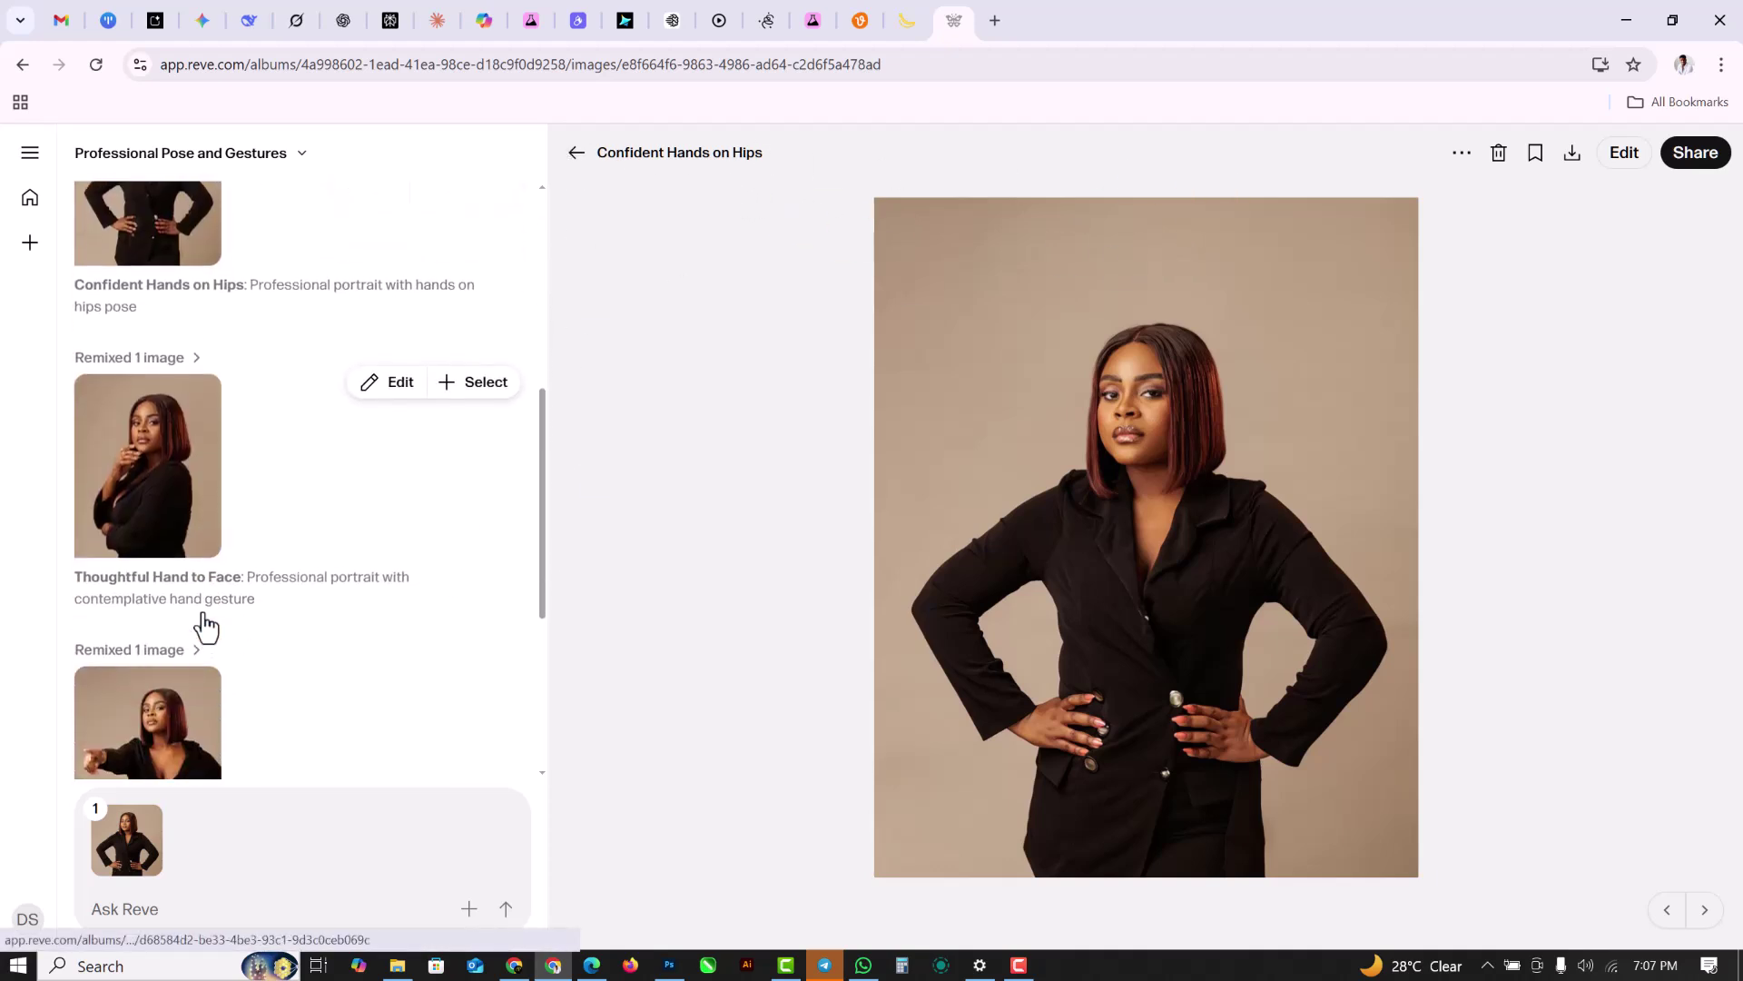
scroll(203, 612, down, 4)
scroll(161, 349, up, 3)
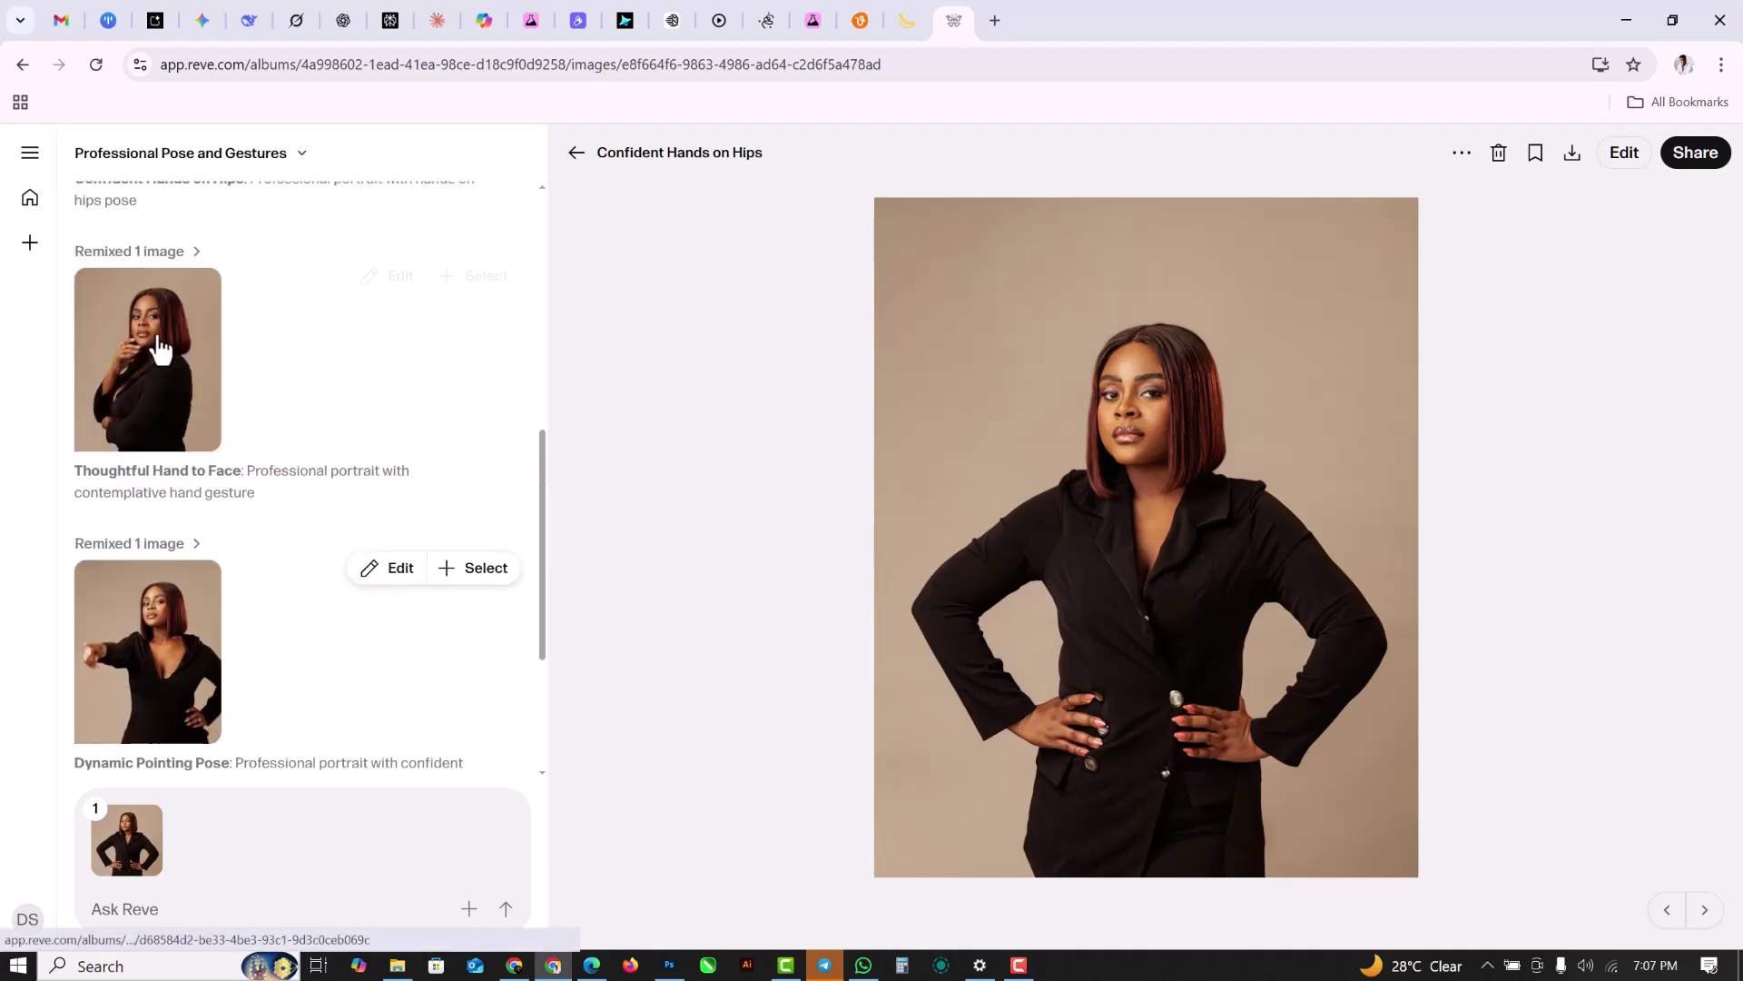
click(162, 363)
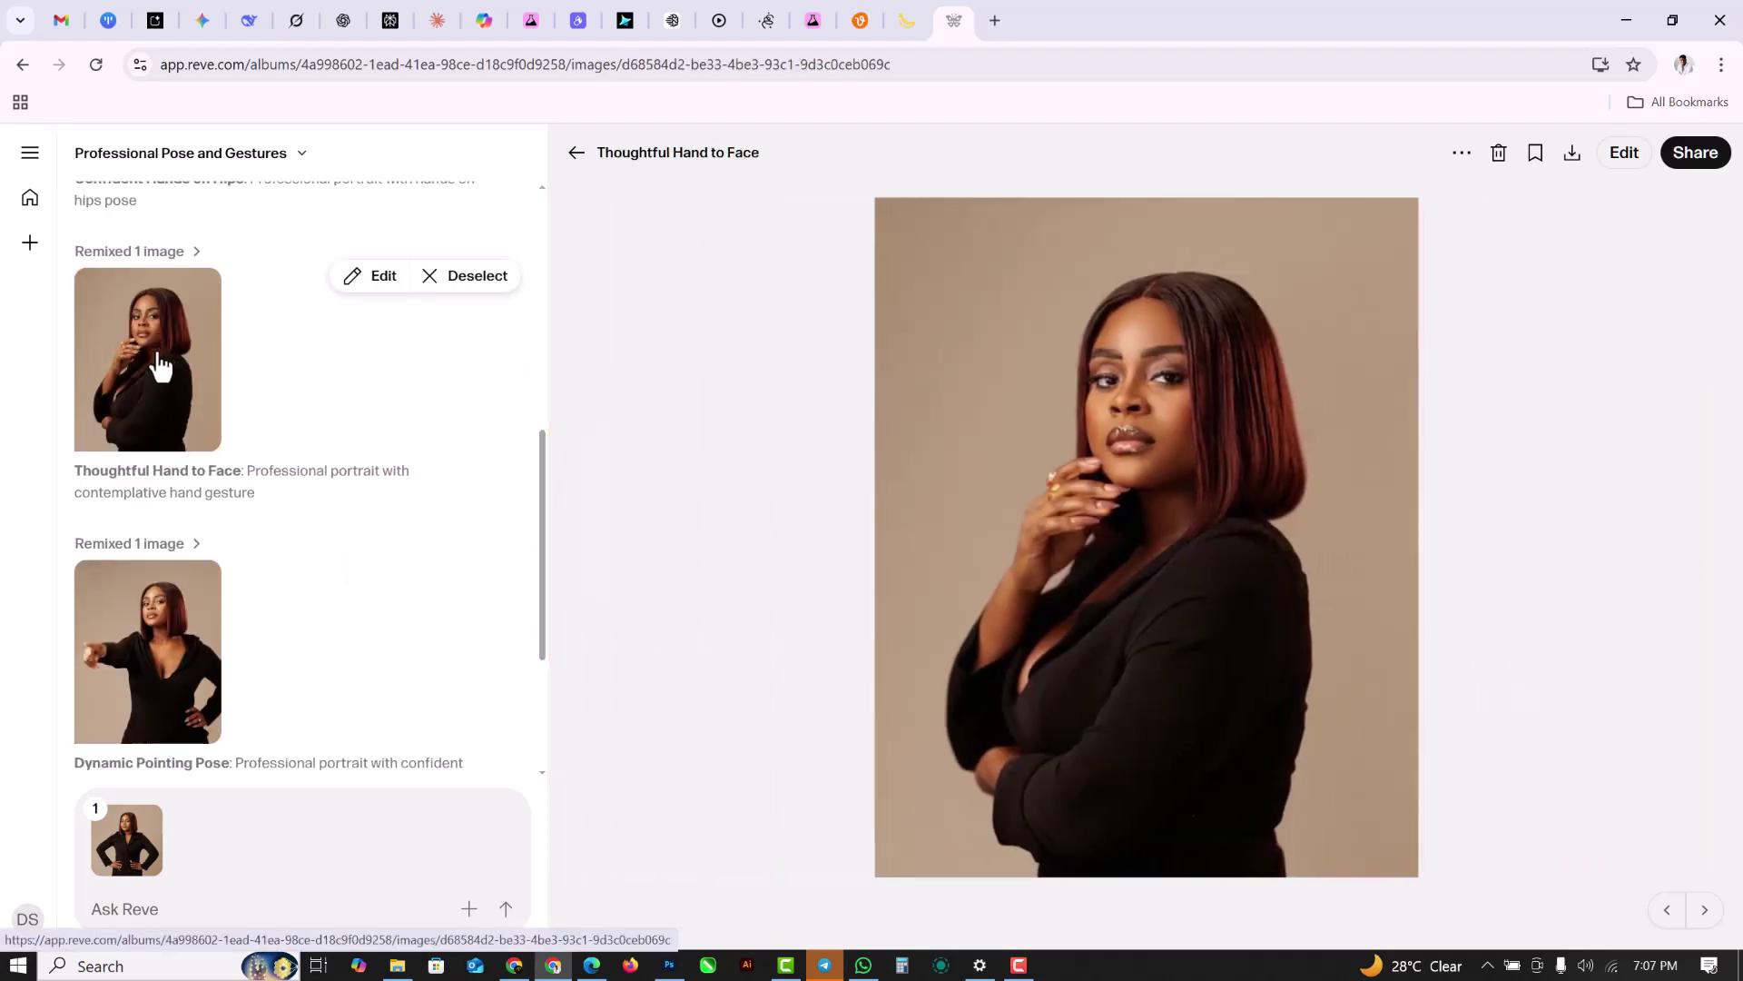
Compare the original crossed-arms portrait with the Thoughtful Hand to Face variation at full size.
scroll(227, 493, up, 6)
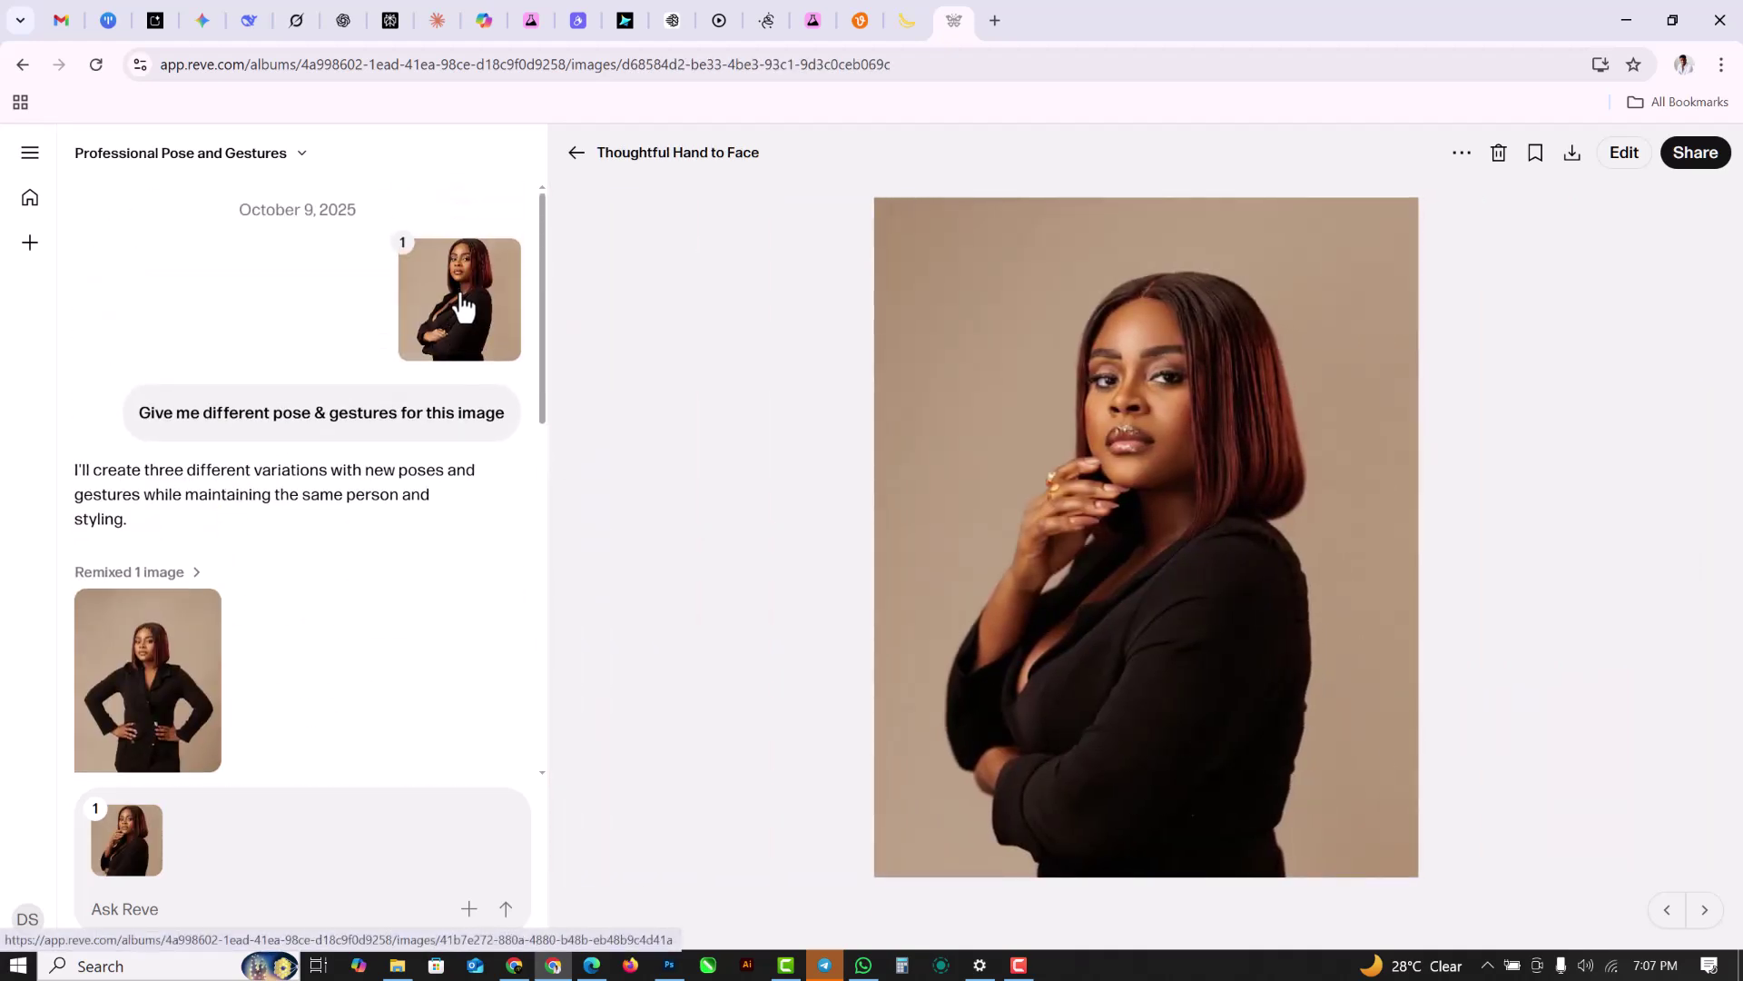
click(463, 307)
scroll(346, 545, down, 5)
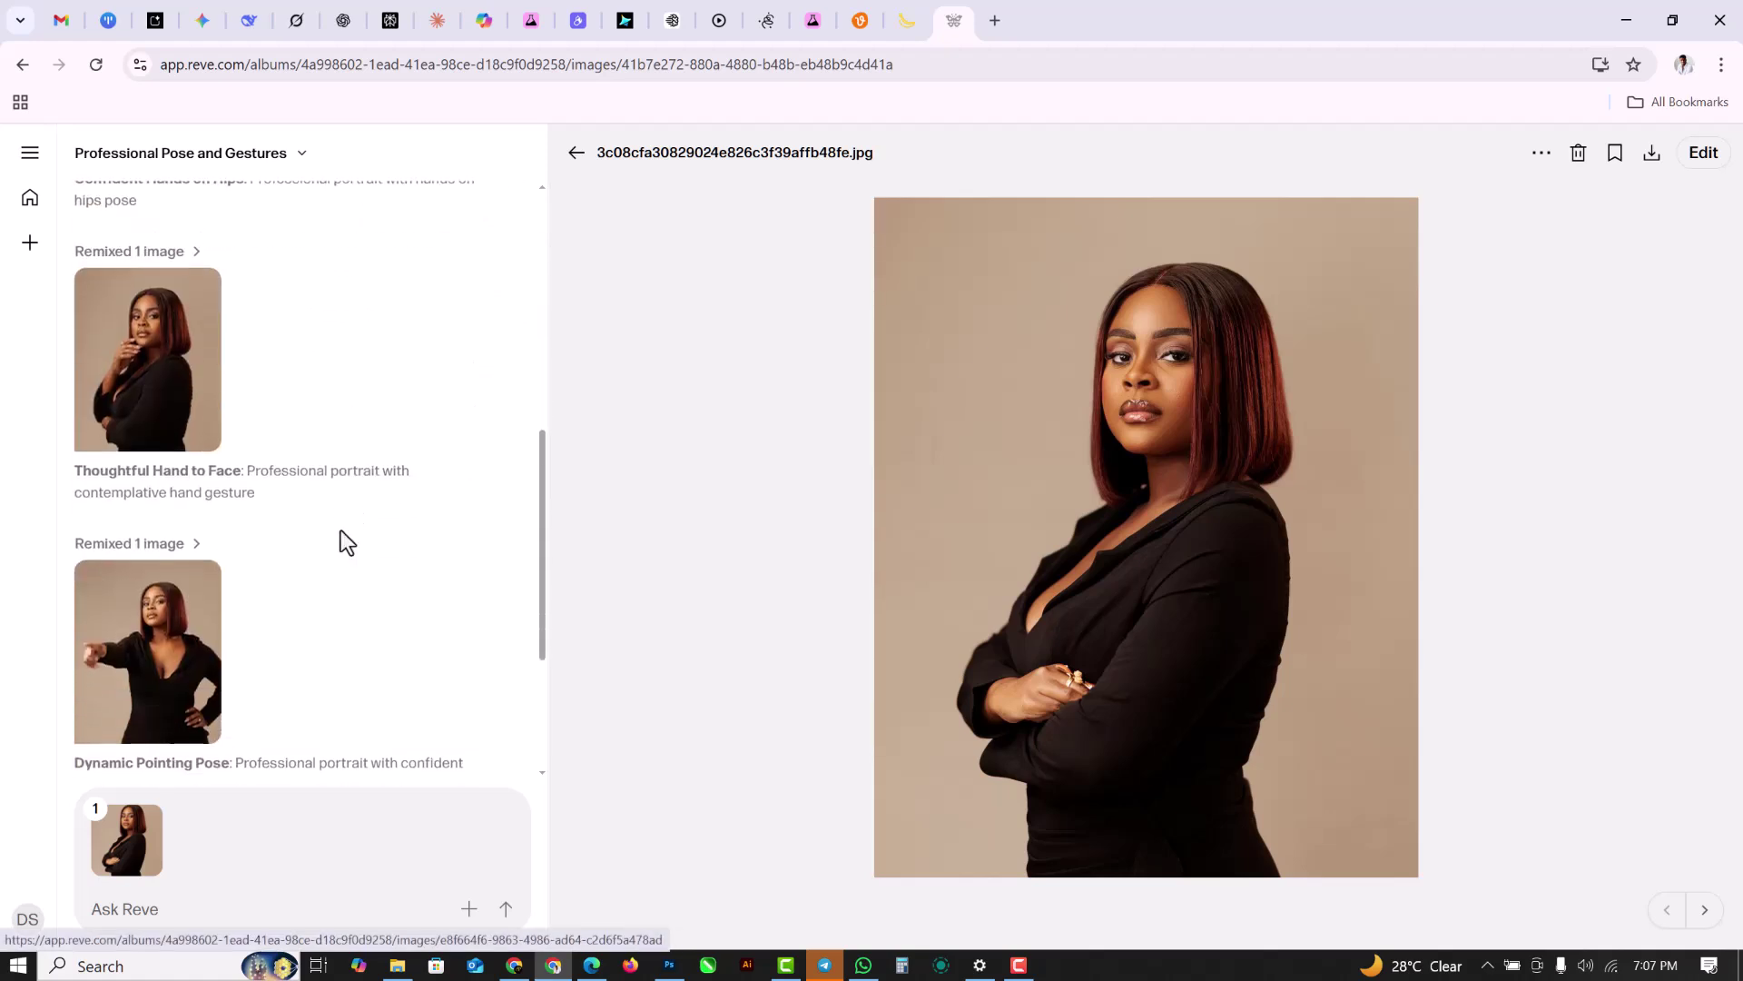
mouse_move(141, 362)
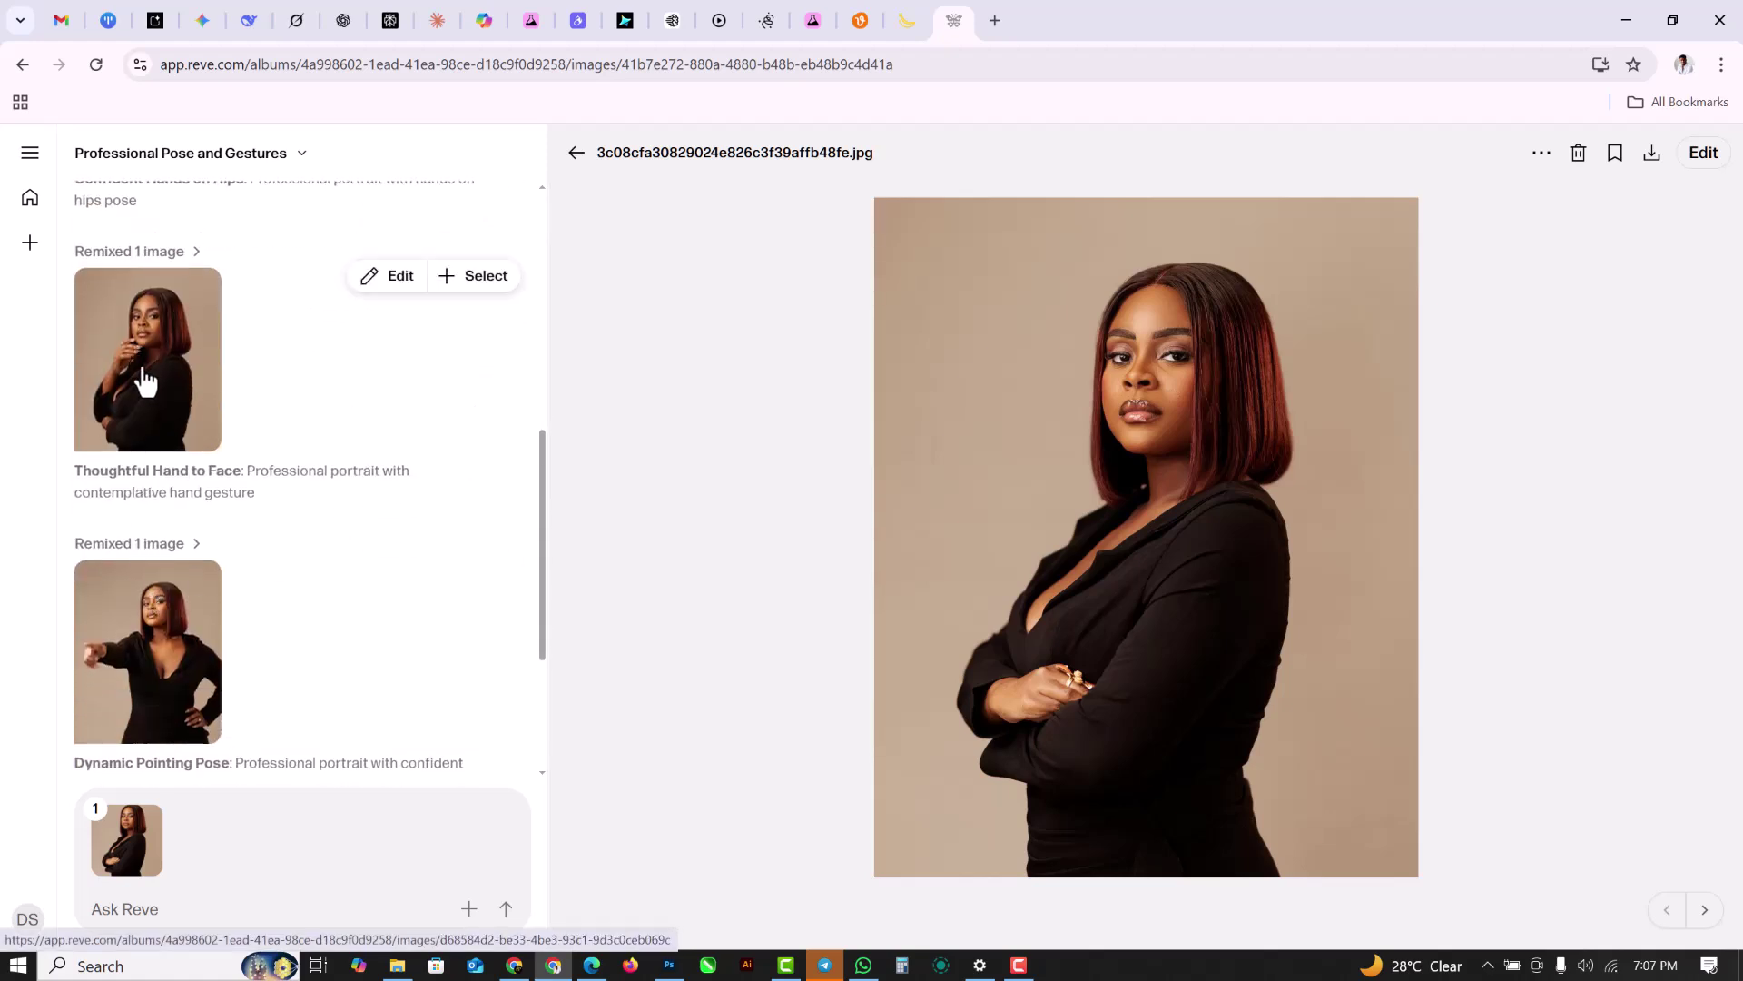
click(146, 410)
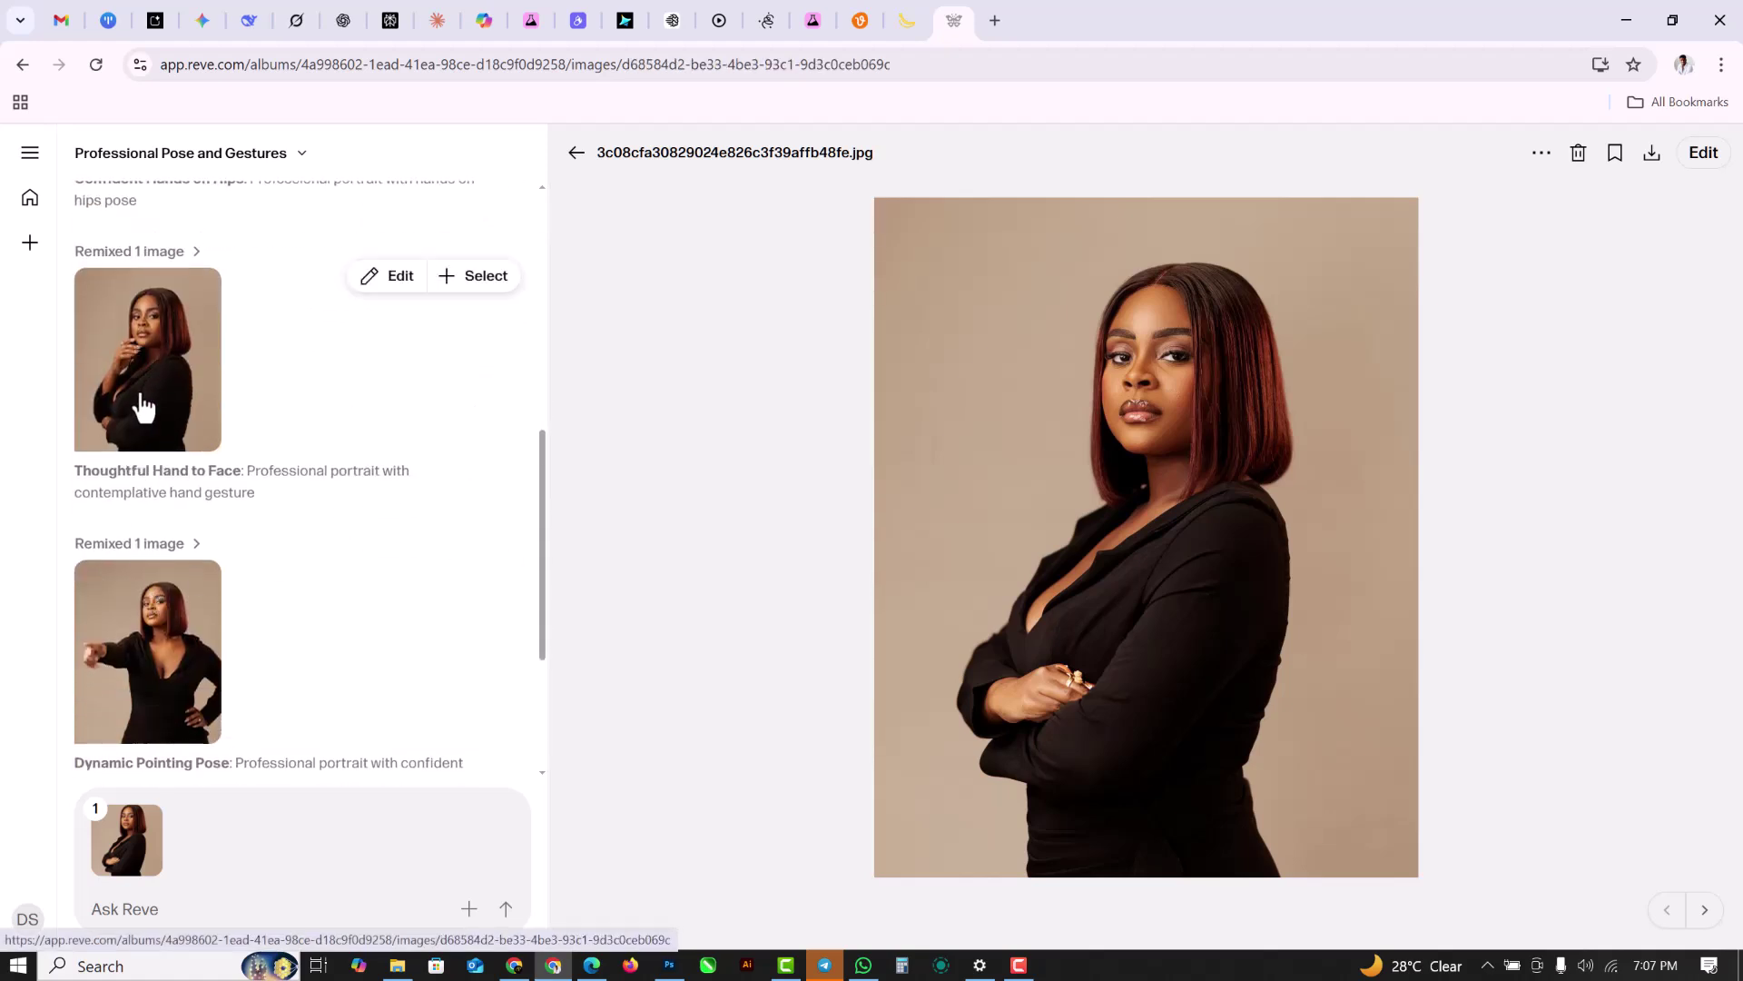
click(142, 409)
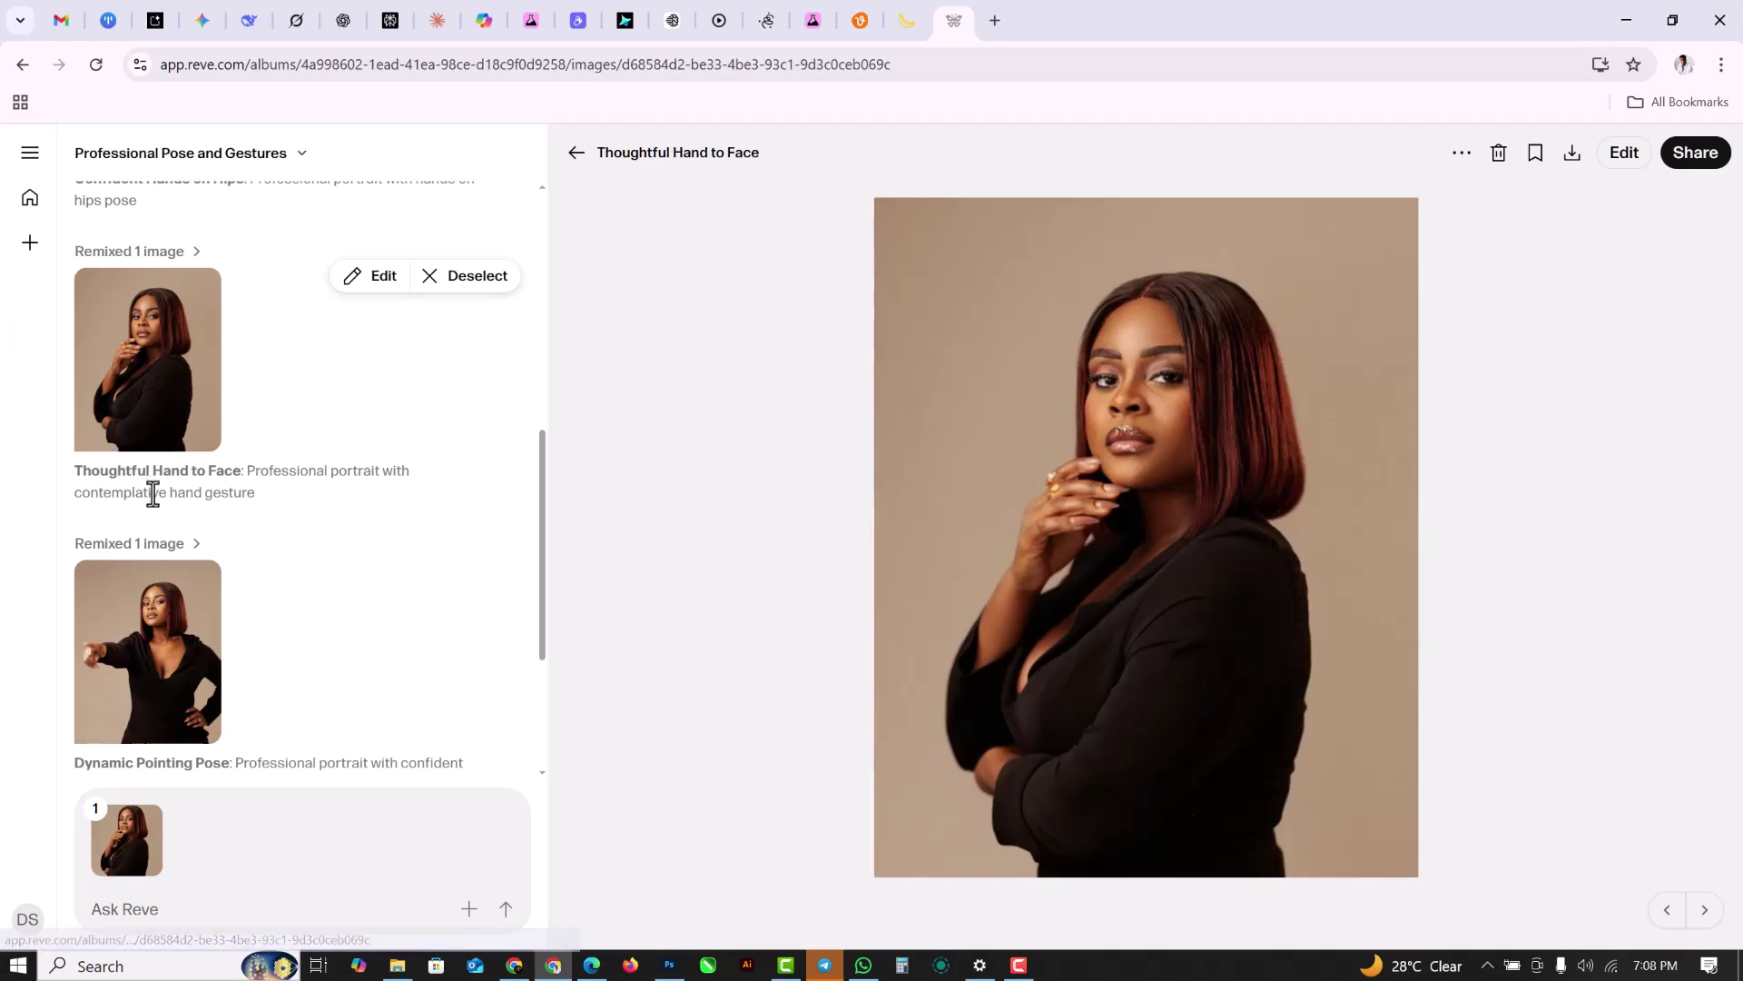
Submit the suggested prompt "Add a subtle smile expression" for the Dynamic Pointing Pose portrait and view the generated image.
click(159, 668)
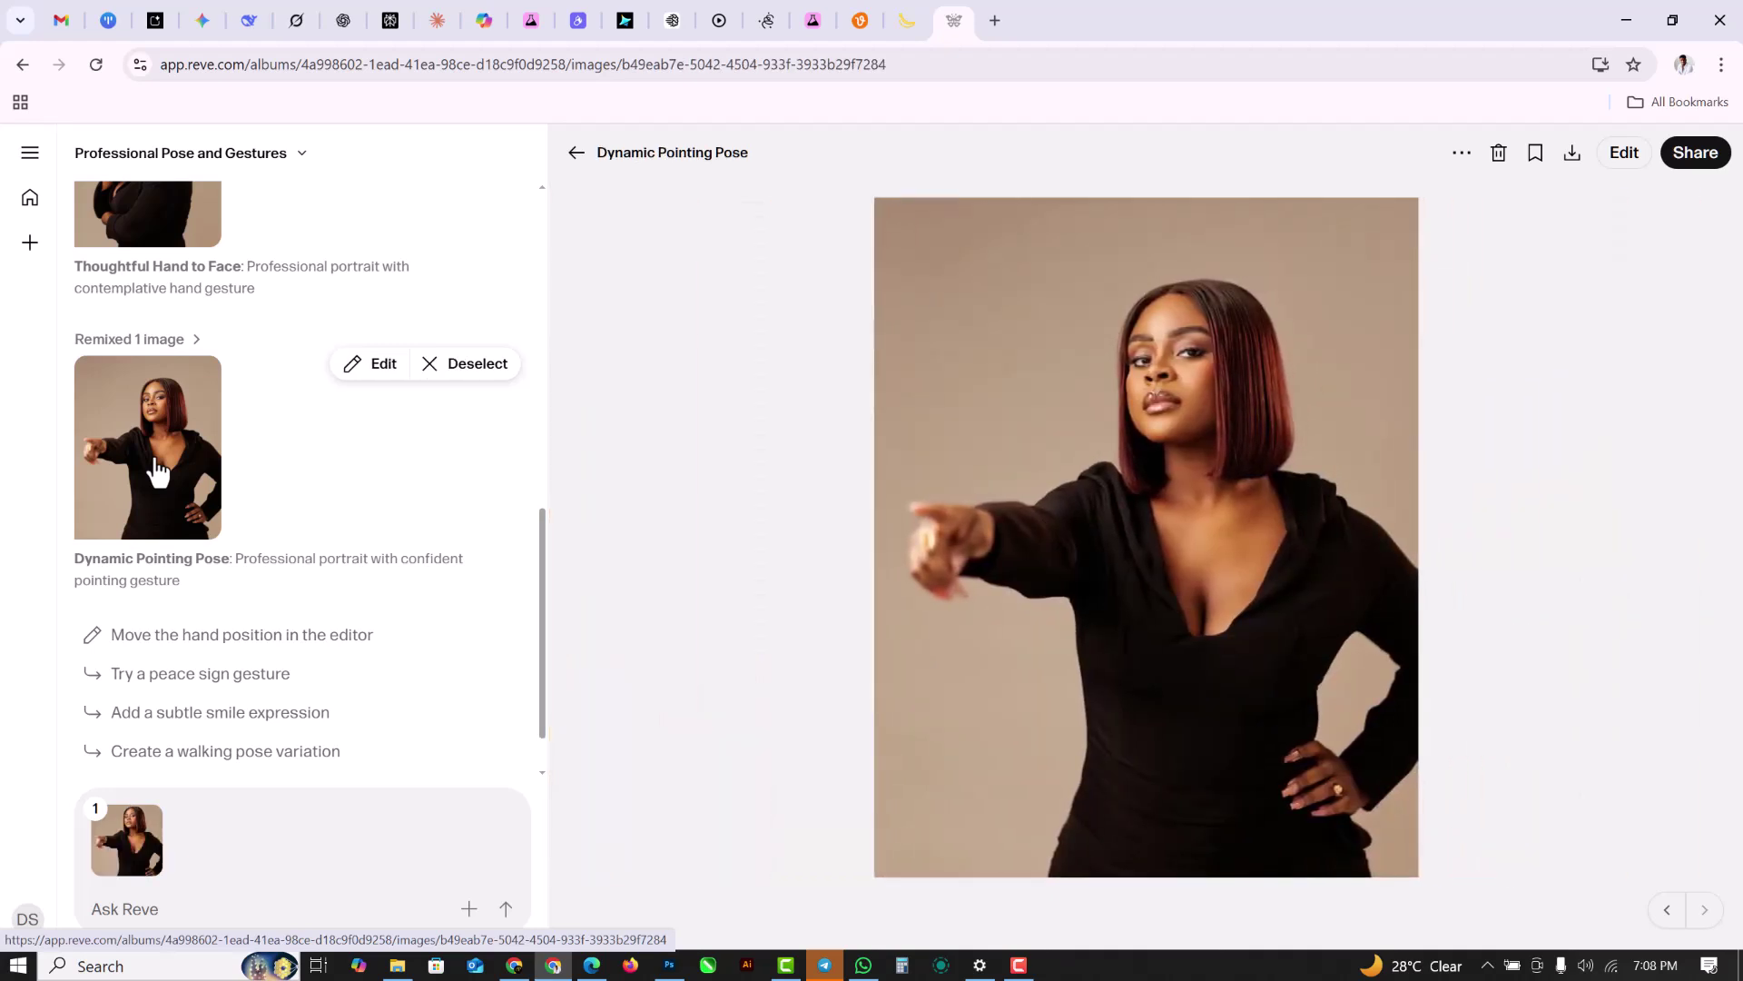
click(180, 720)
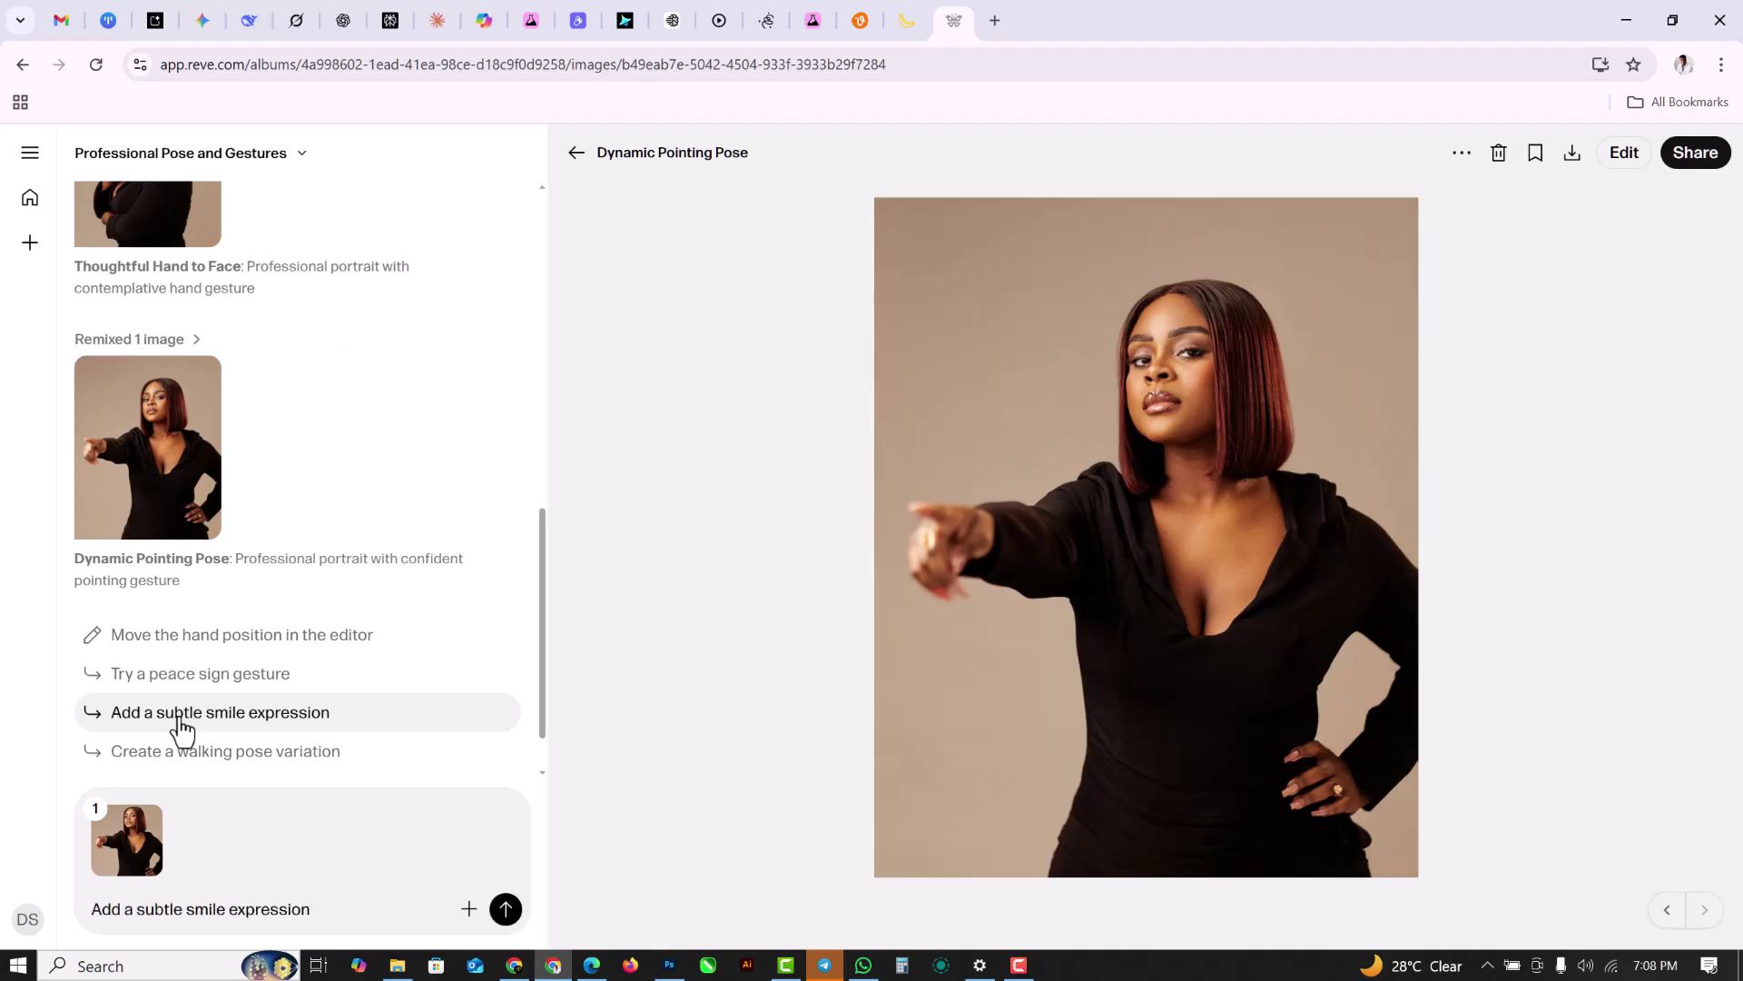
click(505, 910)
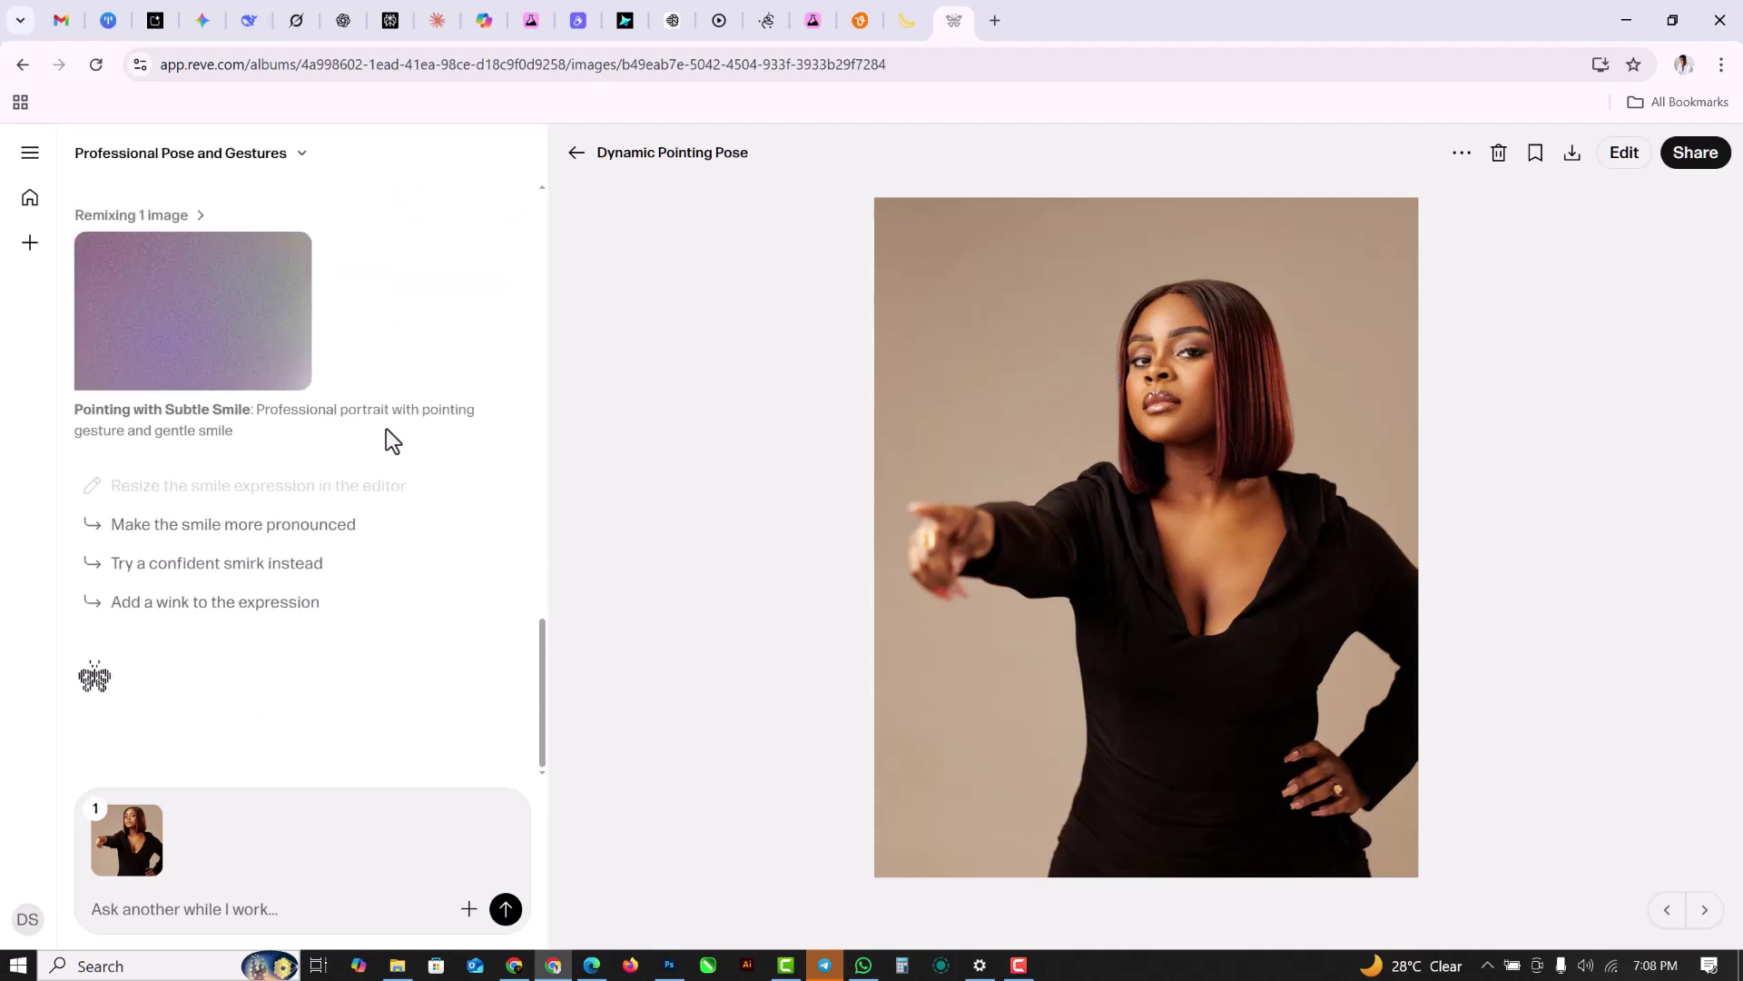
scroll(392, 440, up, 3)
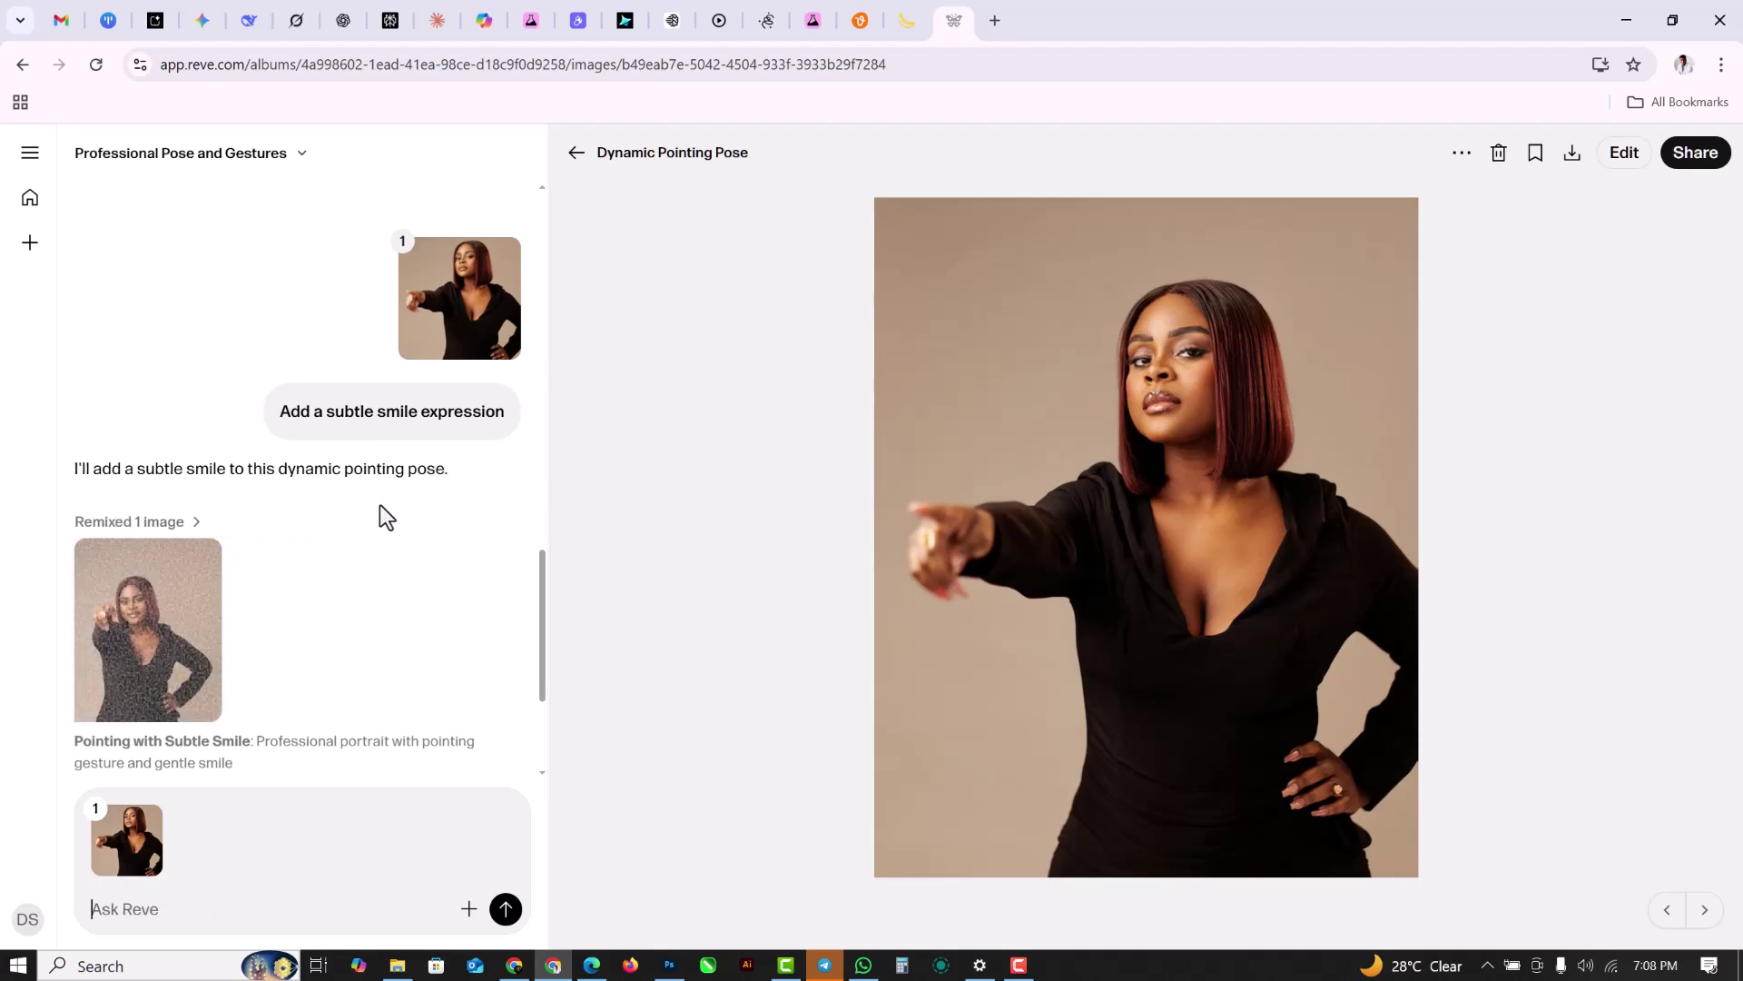
click(133, 638)
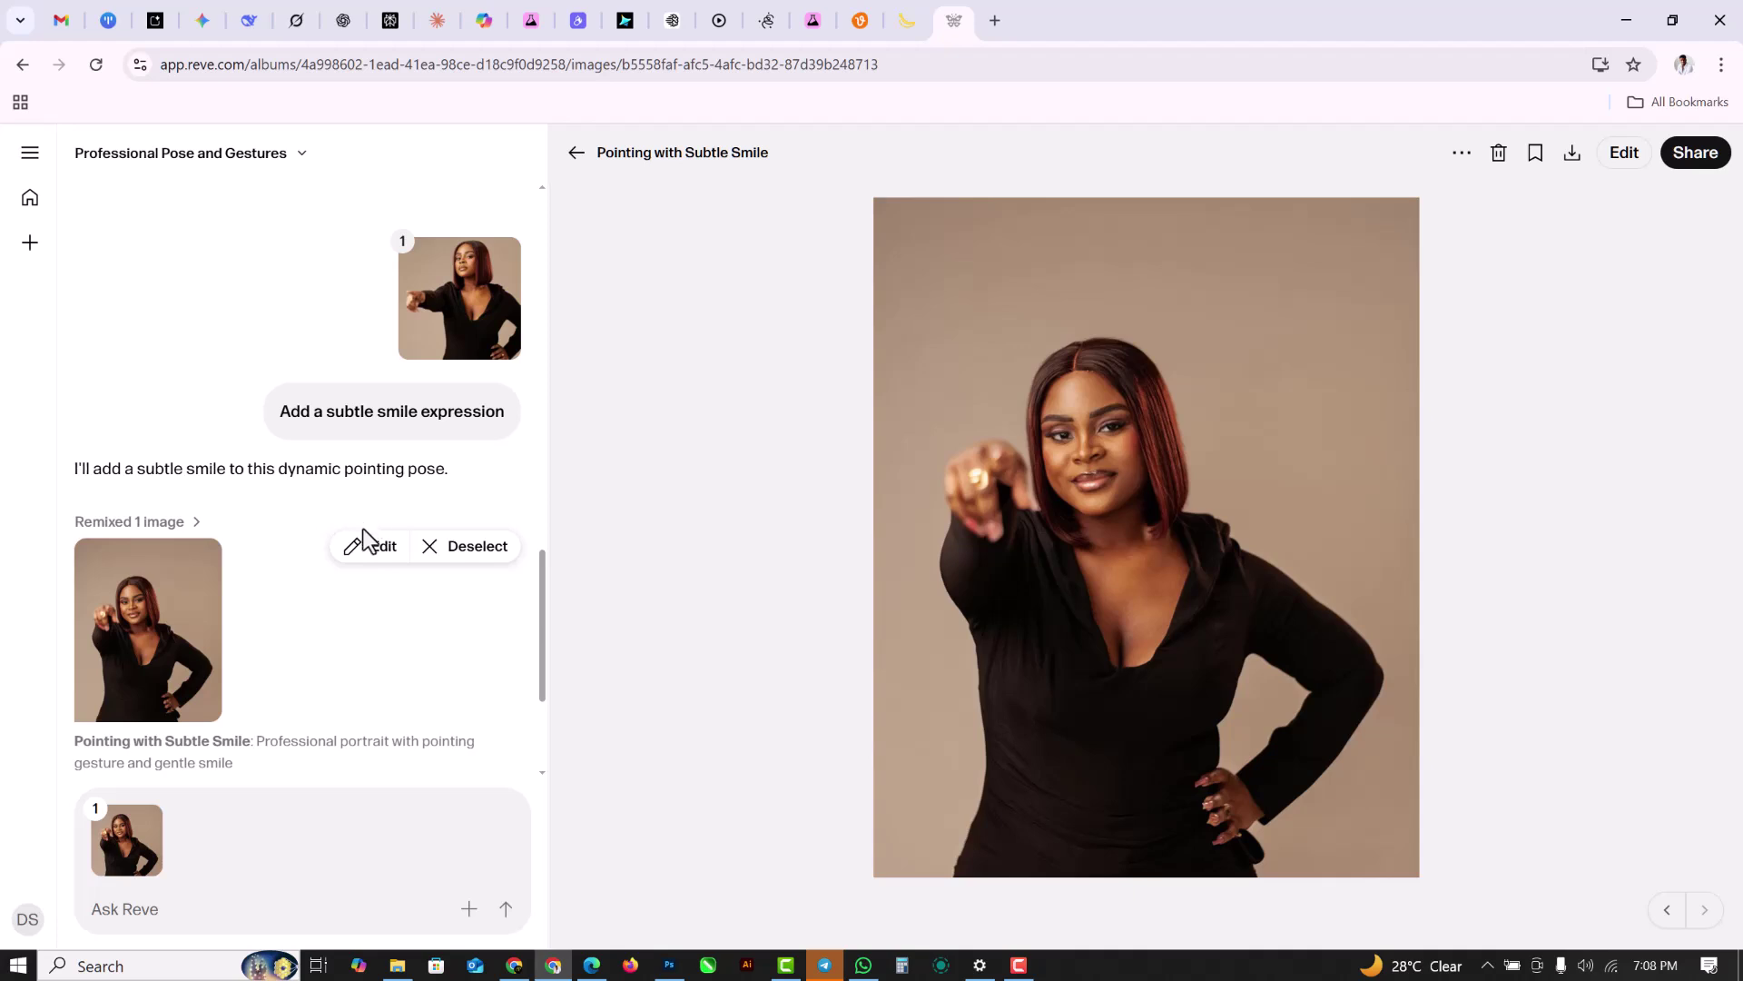
Select the Thoughtful Hand to Face portrait and submit the prompt "make her look away from the camera with a thoughtful expression.".
scroll(363, 536, down, 3)
scroll(368, 519, up, 5)
scroll(368, 516, up, 5)
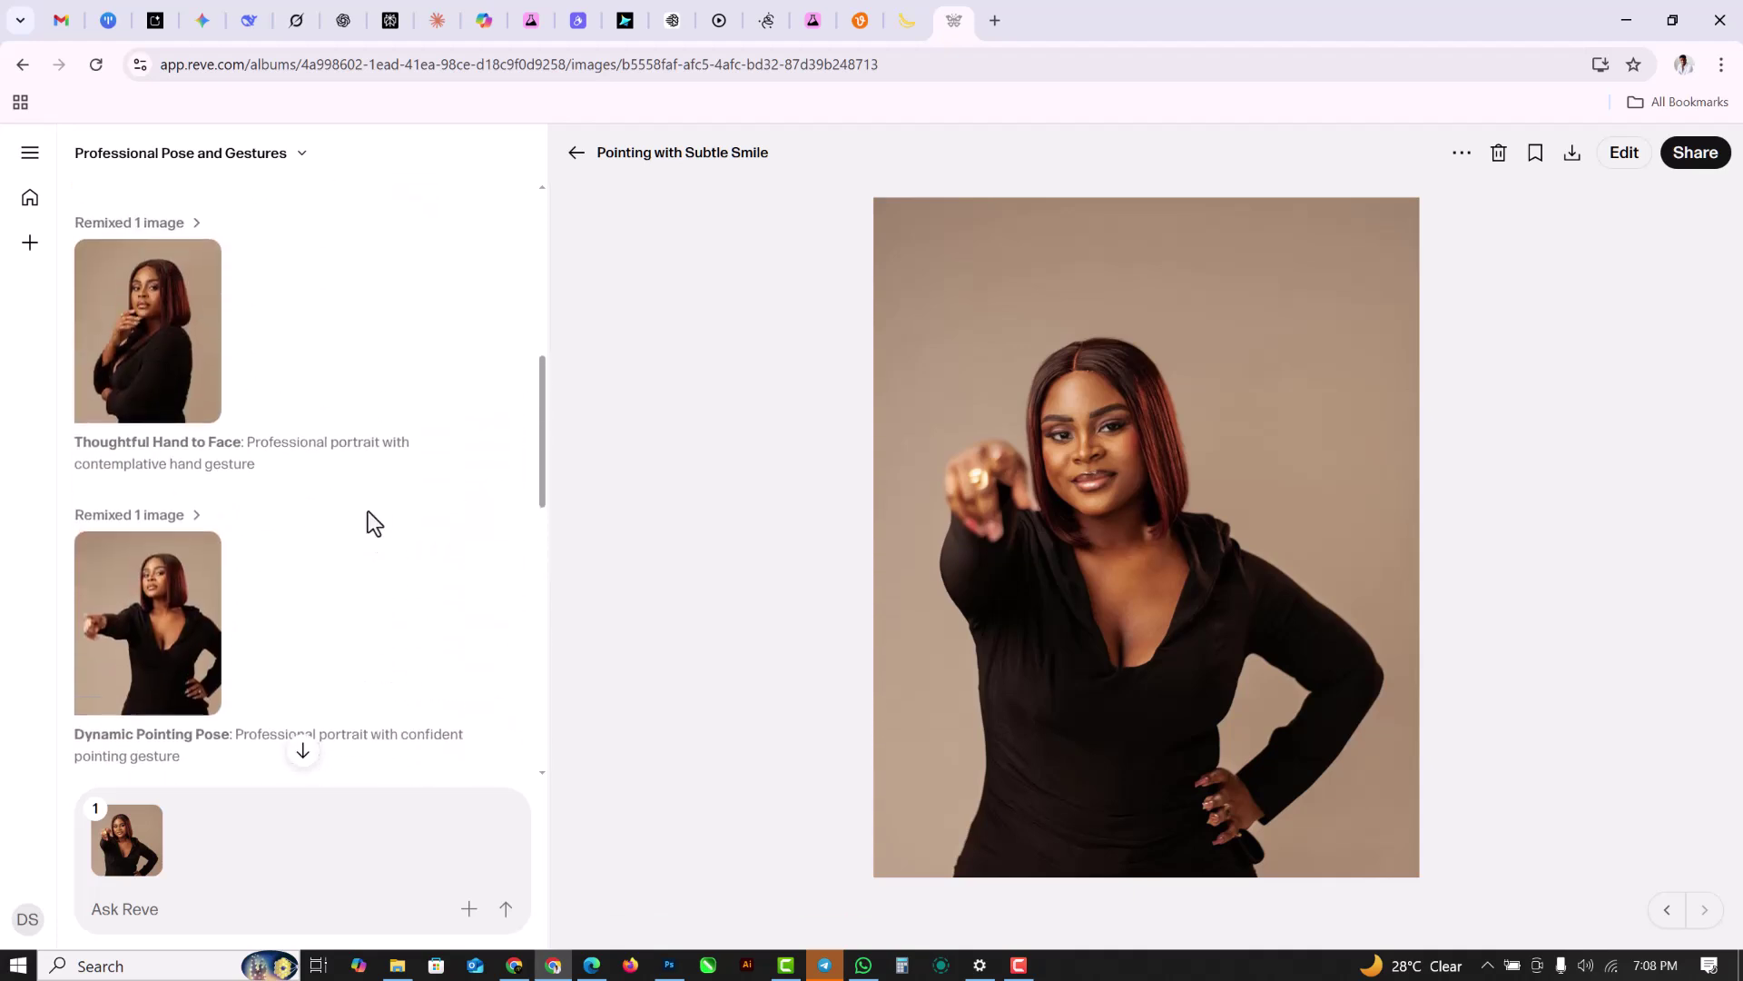
click(172, 647)
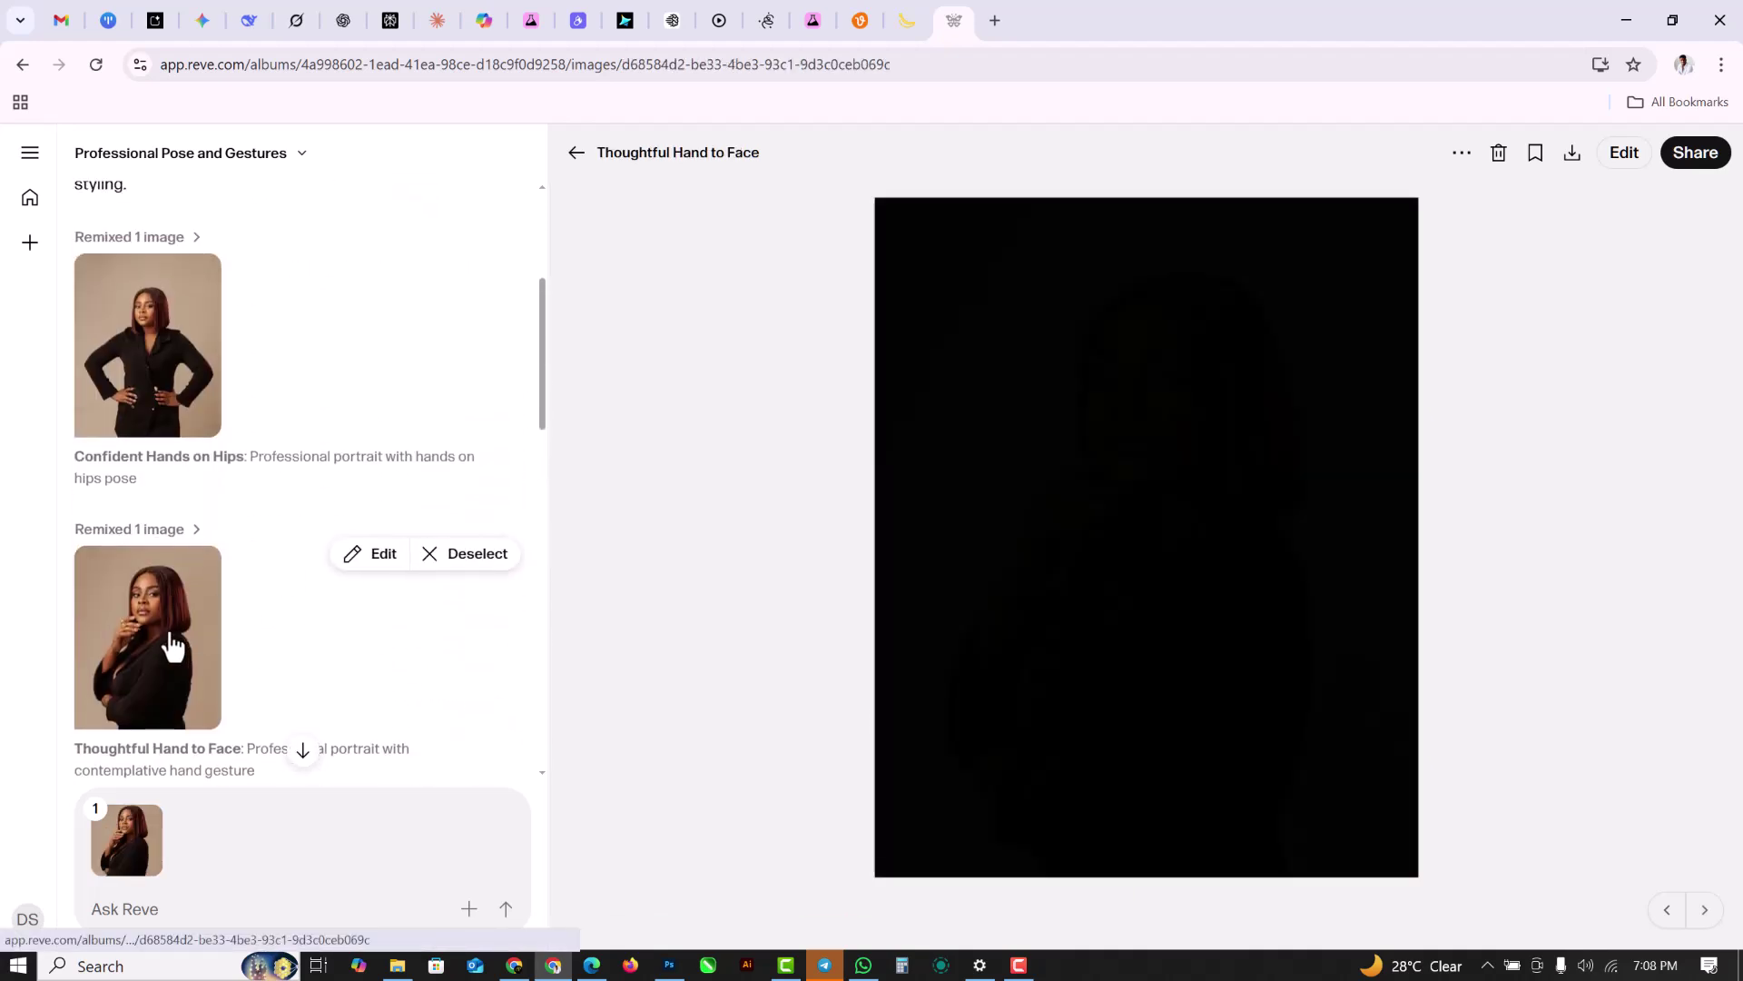
scroll(396, 537, down, 3)
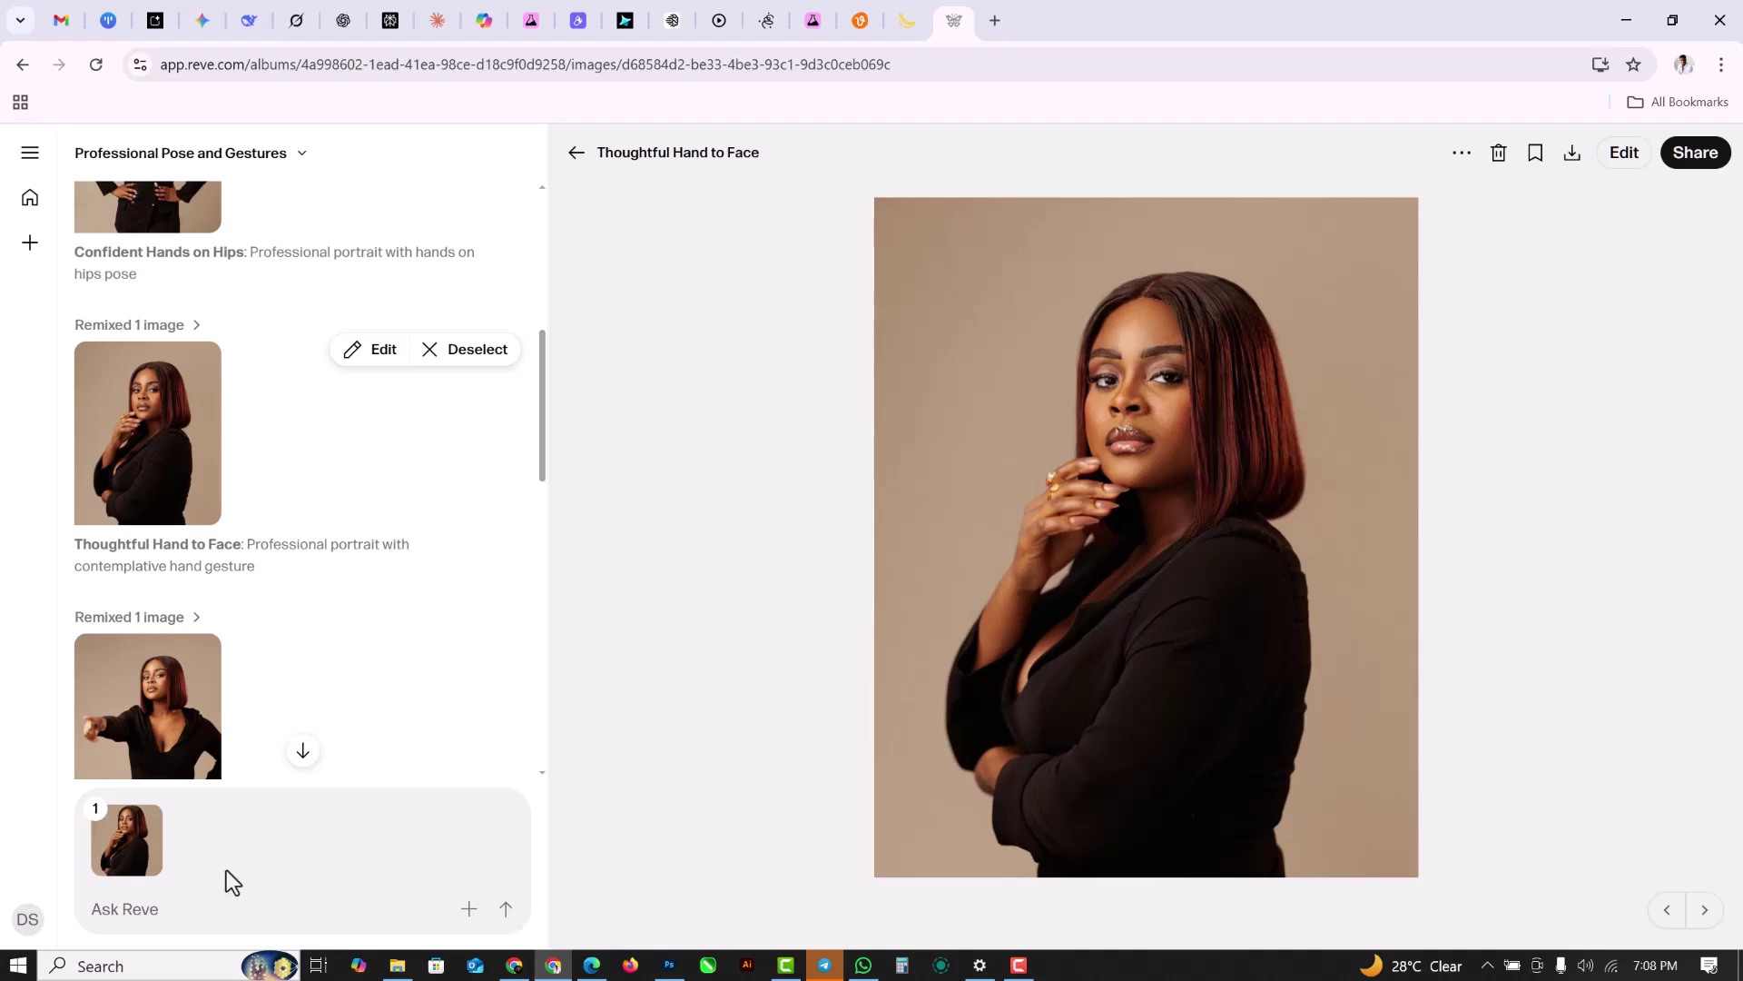
click(148, 909)
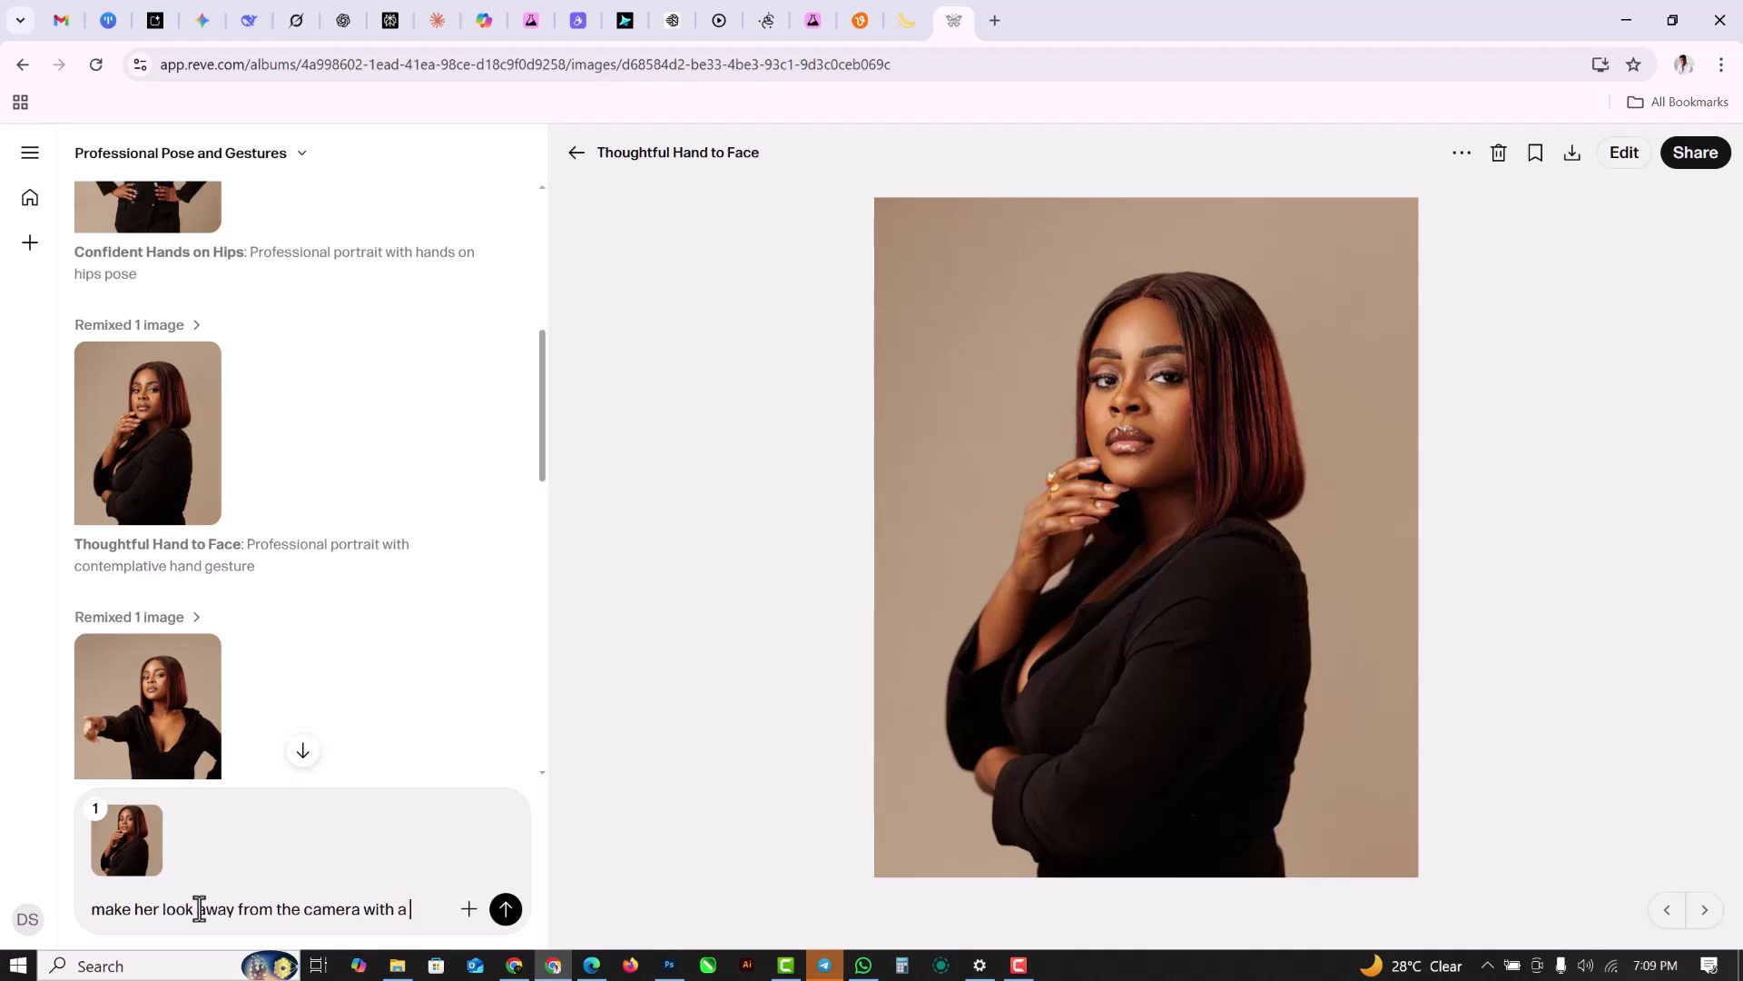
text(ughtful e)
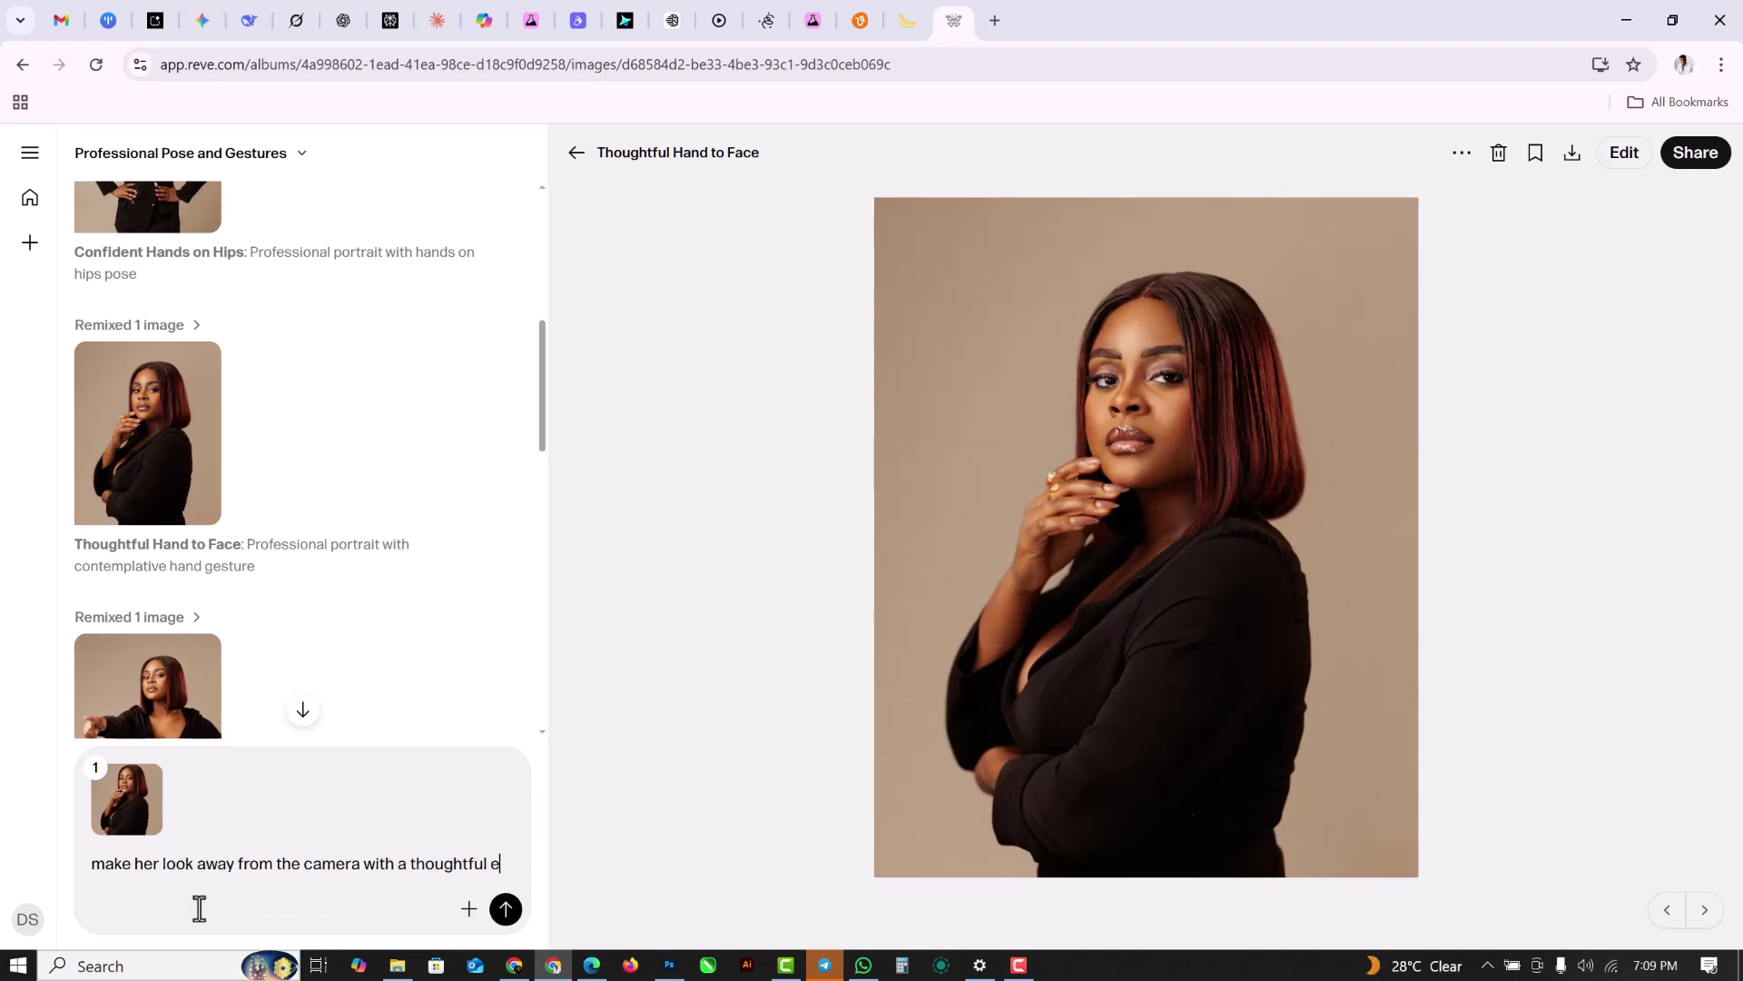
text(xpression.)
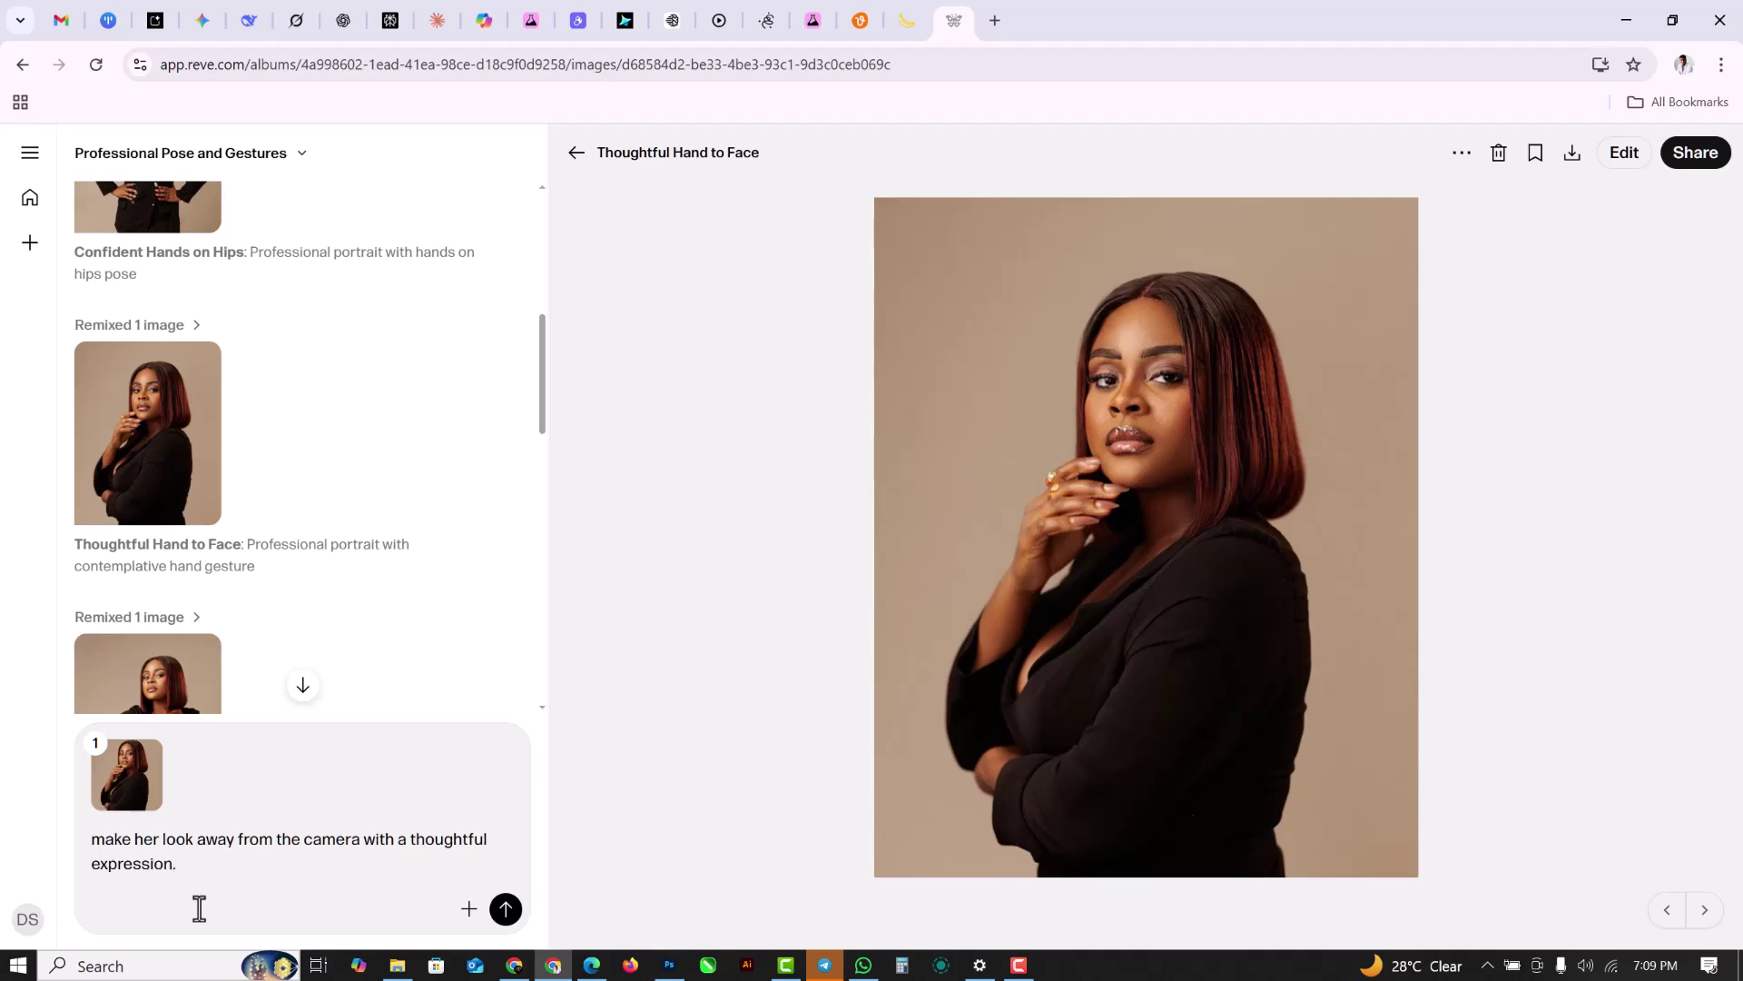
click(506, 909)
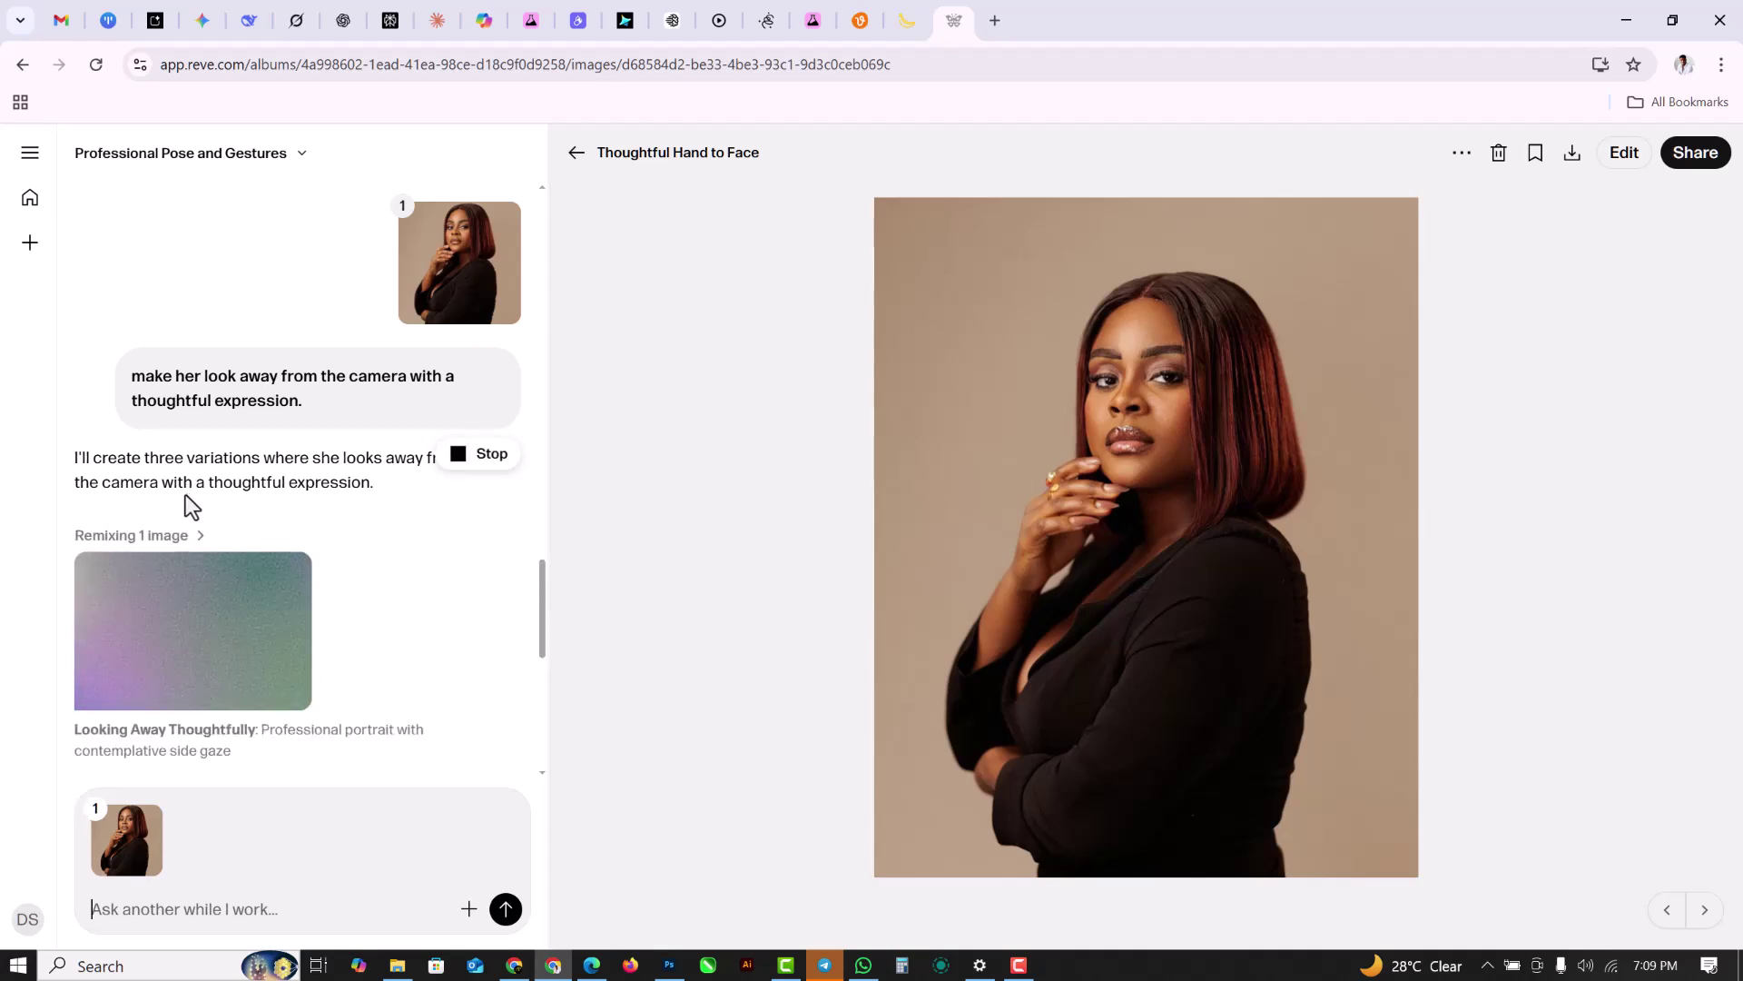
Look back through the conversation during generation and view the Pointing with Subtle Smile portrait at full size.
scroll(301, 400, up, 3)
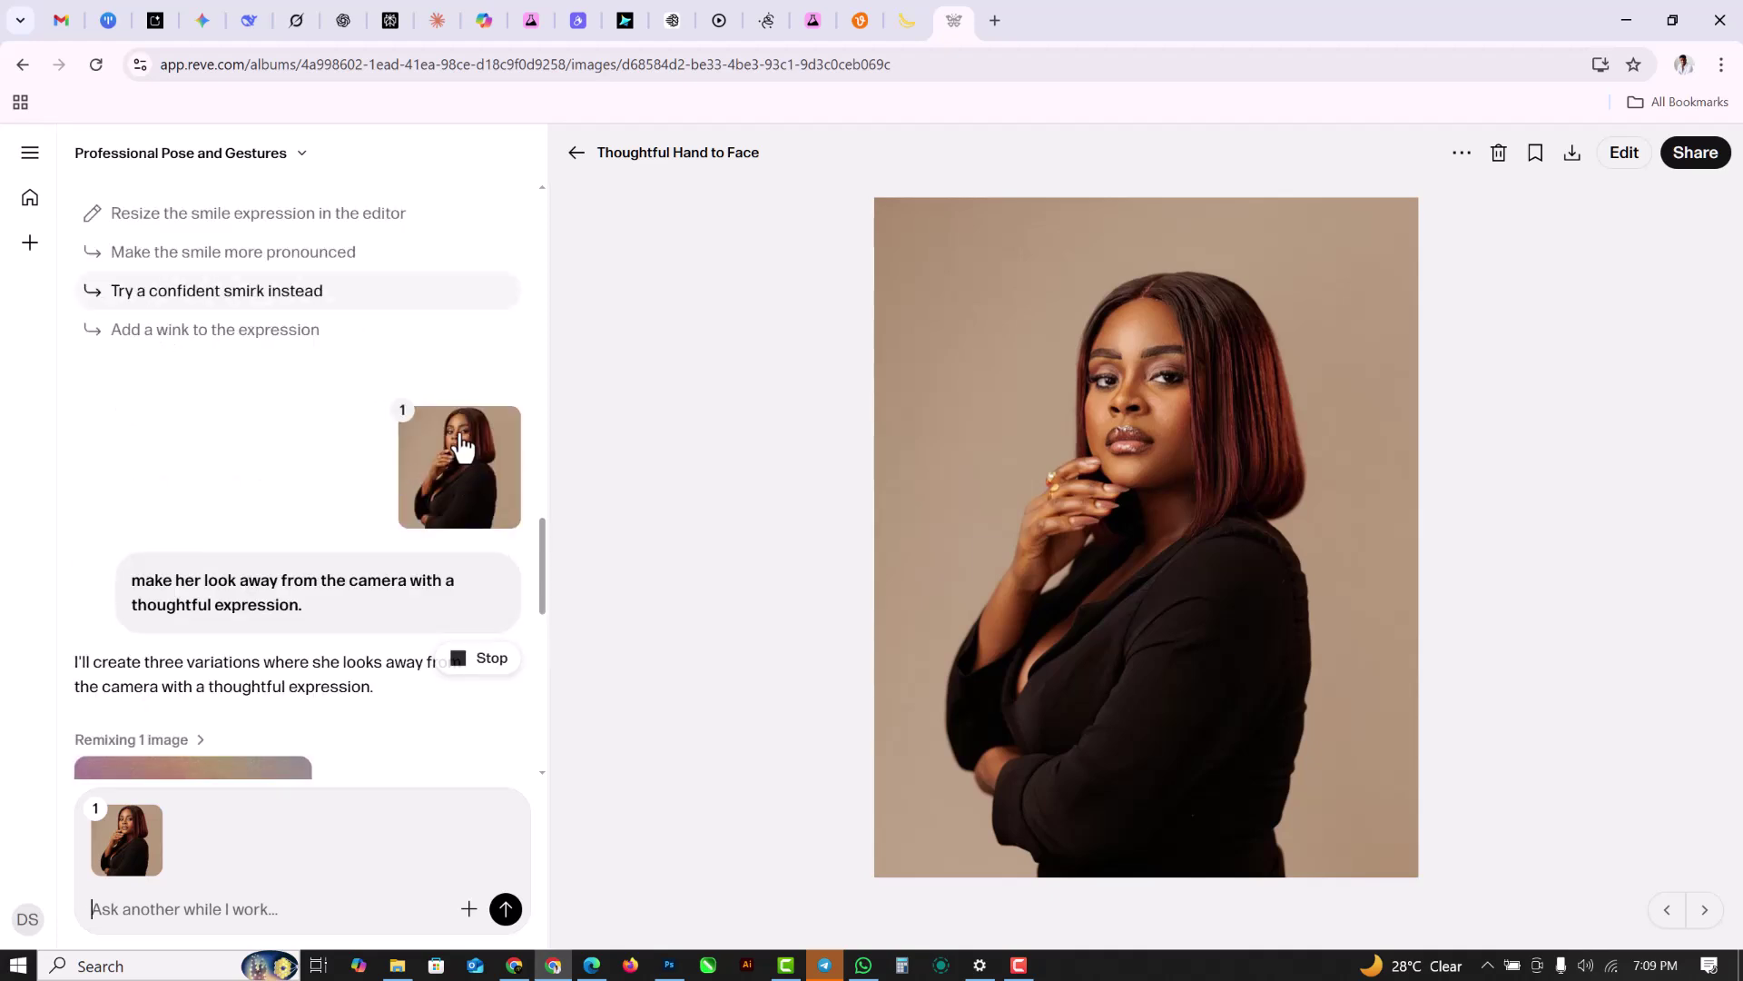
scroll(459, 434, down, 2)
scroll(459, 434, up, 1)
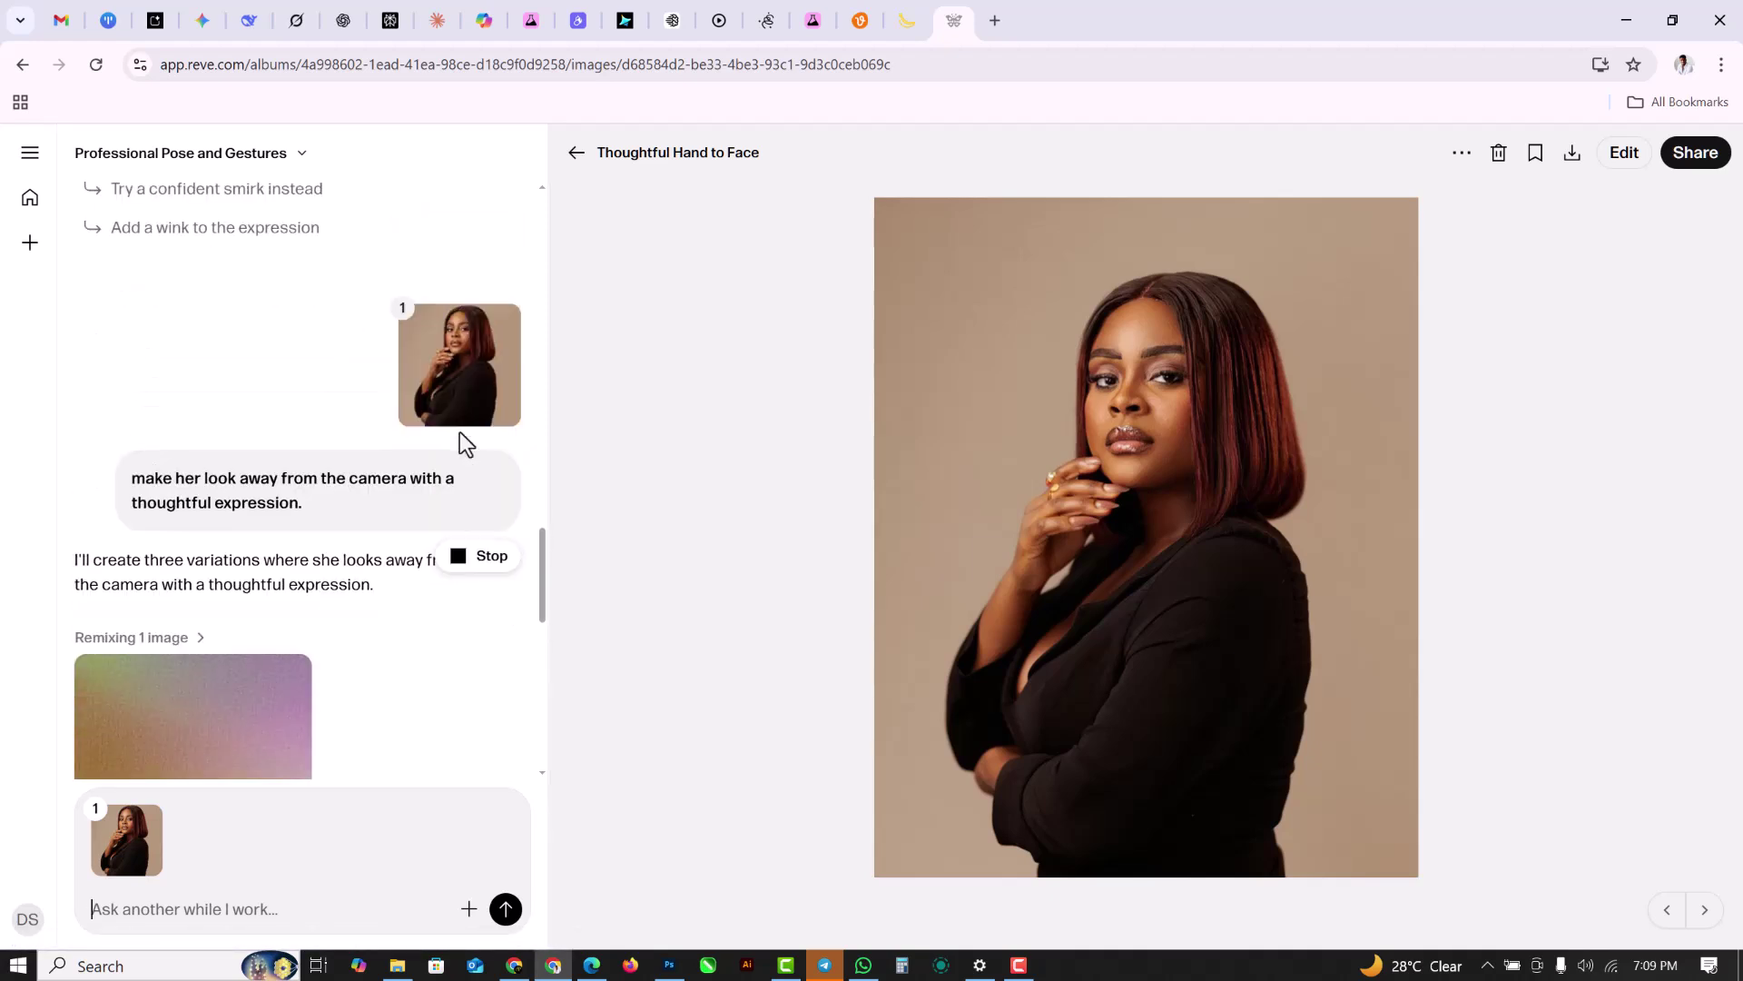
scroll(459, 432, up, 8)
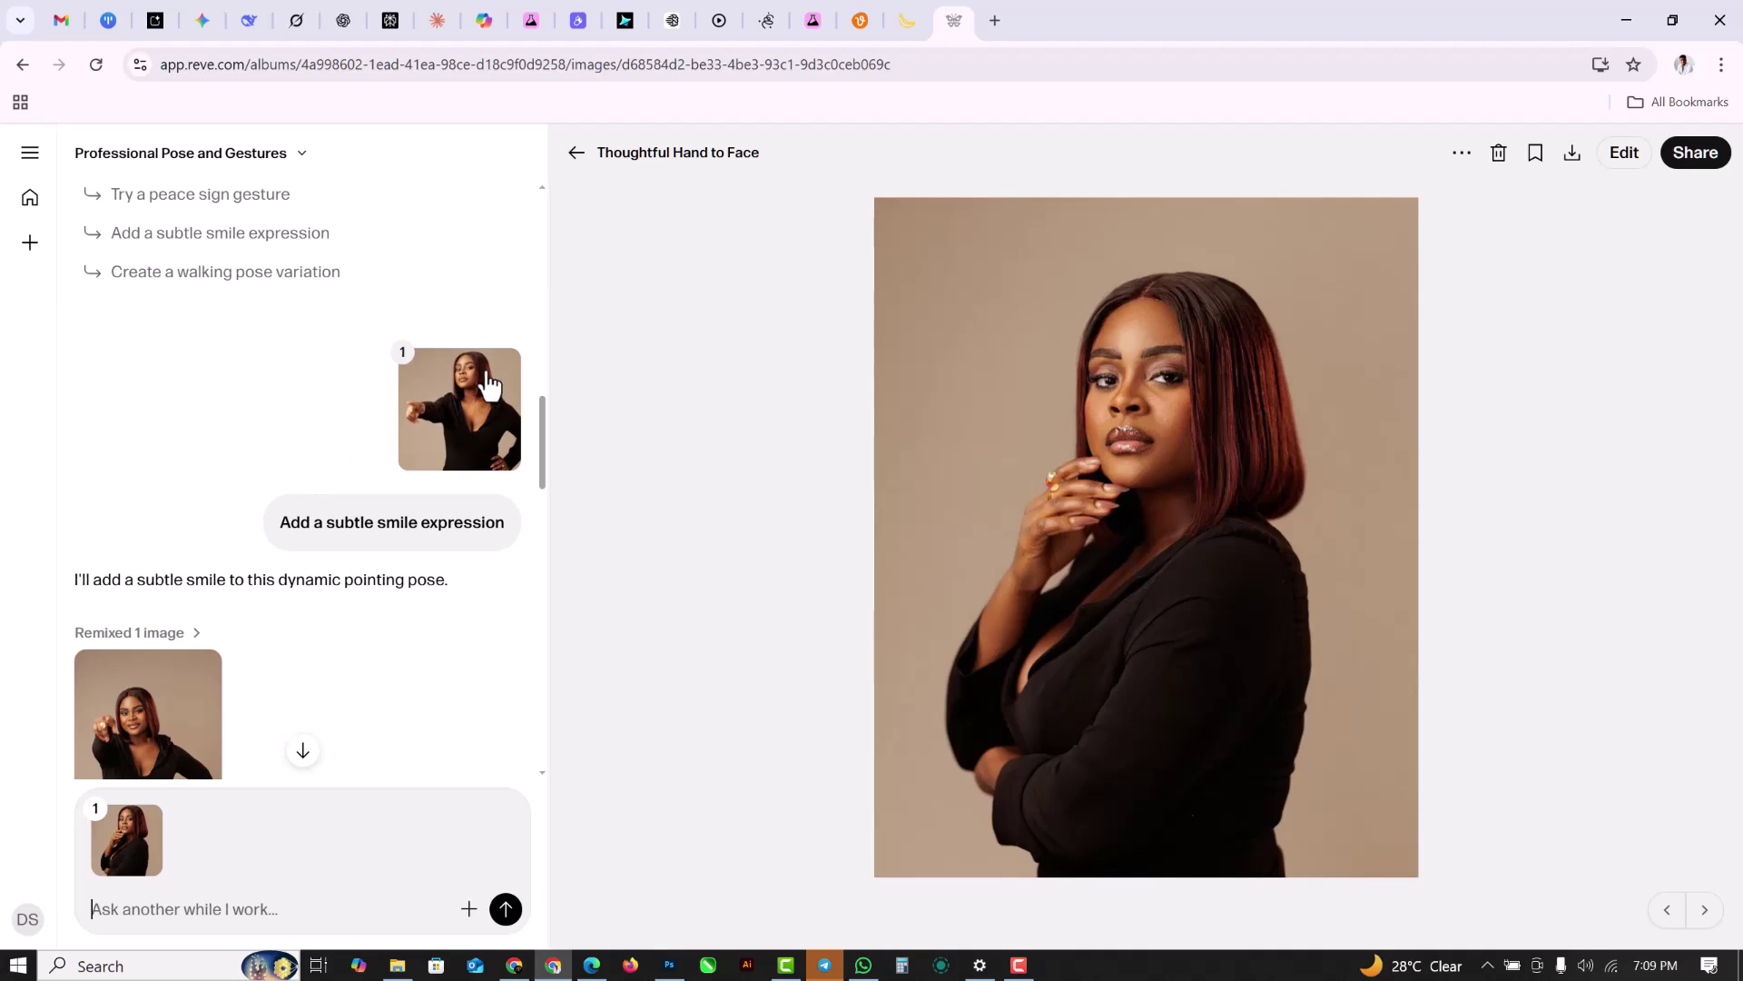
click(133, 712)
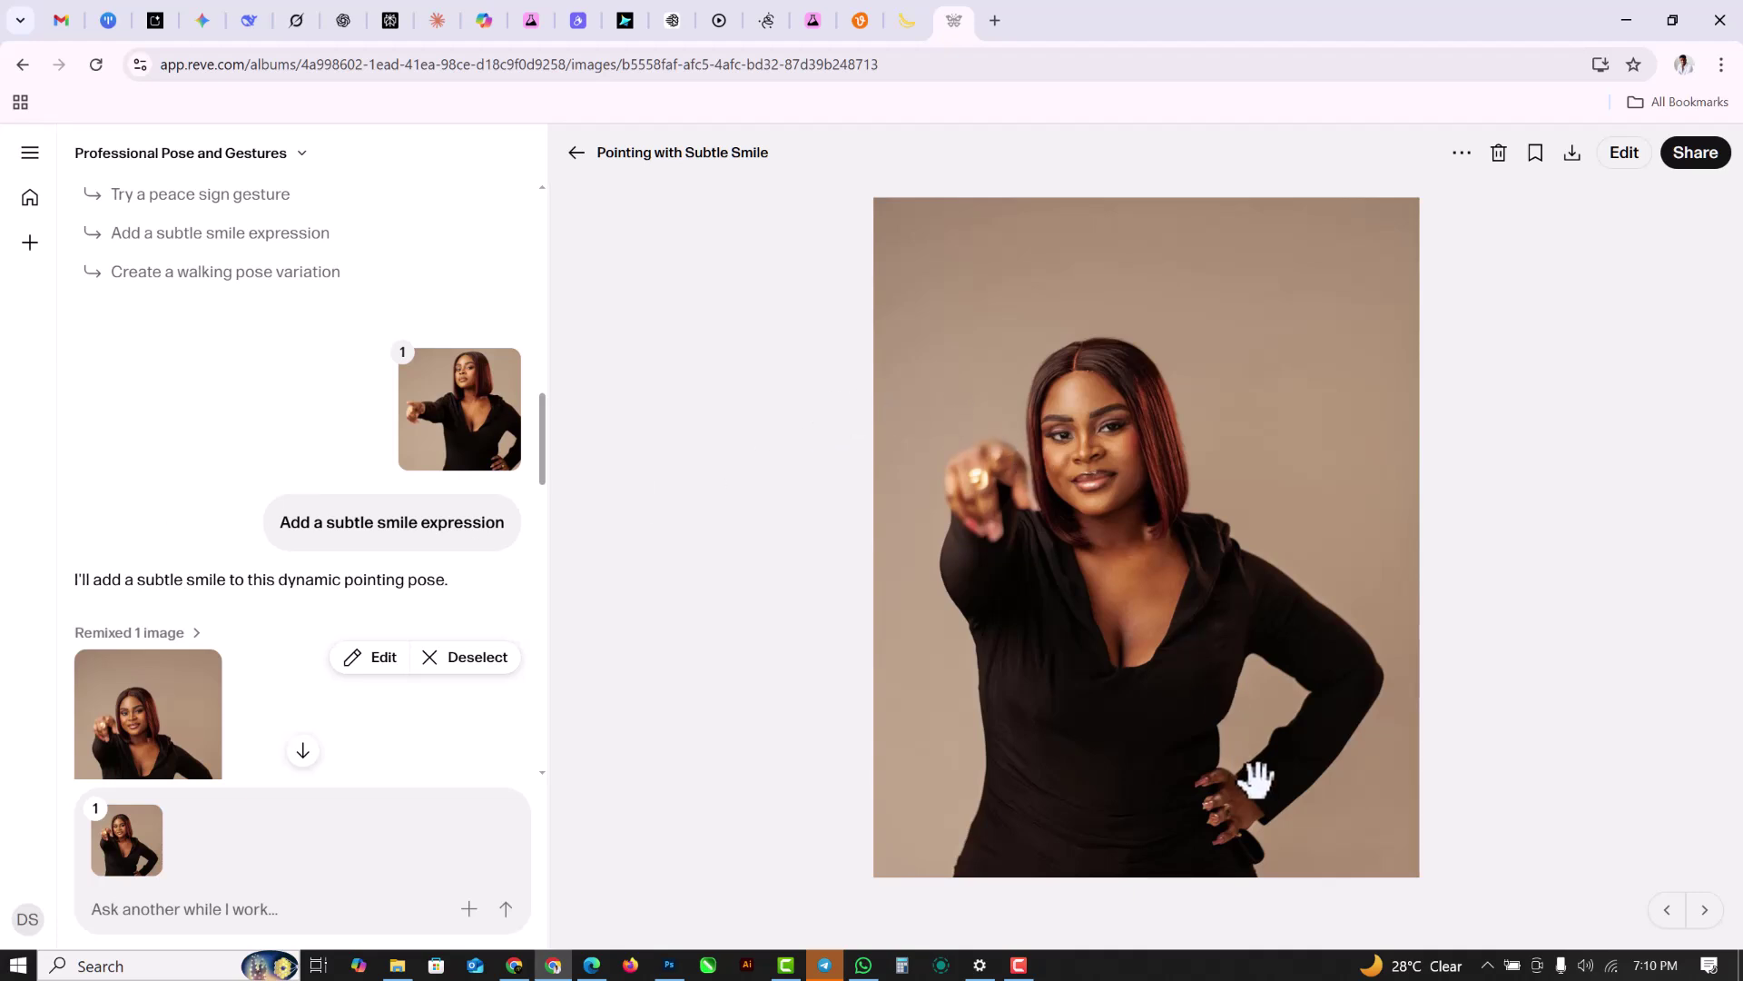
Review the Looking Away Thoughtfully, Upward Thoughtful Gaze and Downward Pensive Look variations at full size.
scroll(140, 571, down, 10)
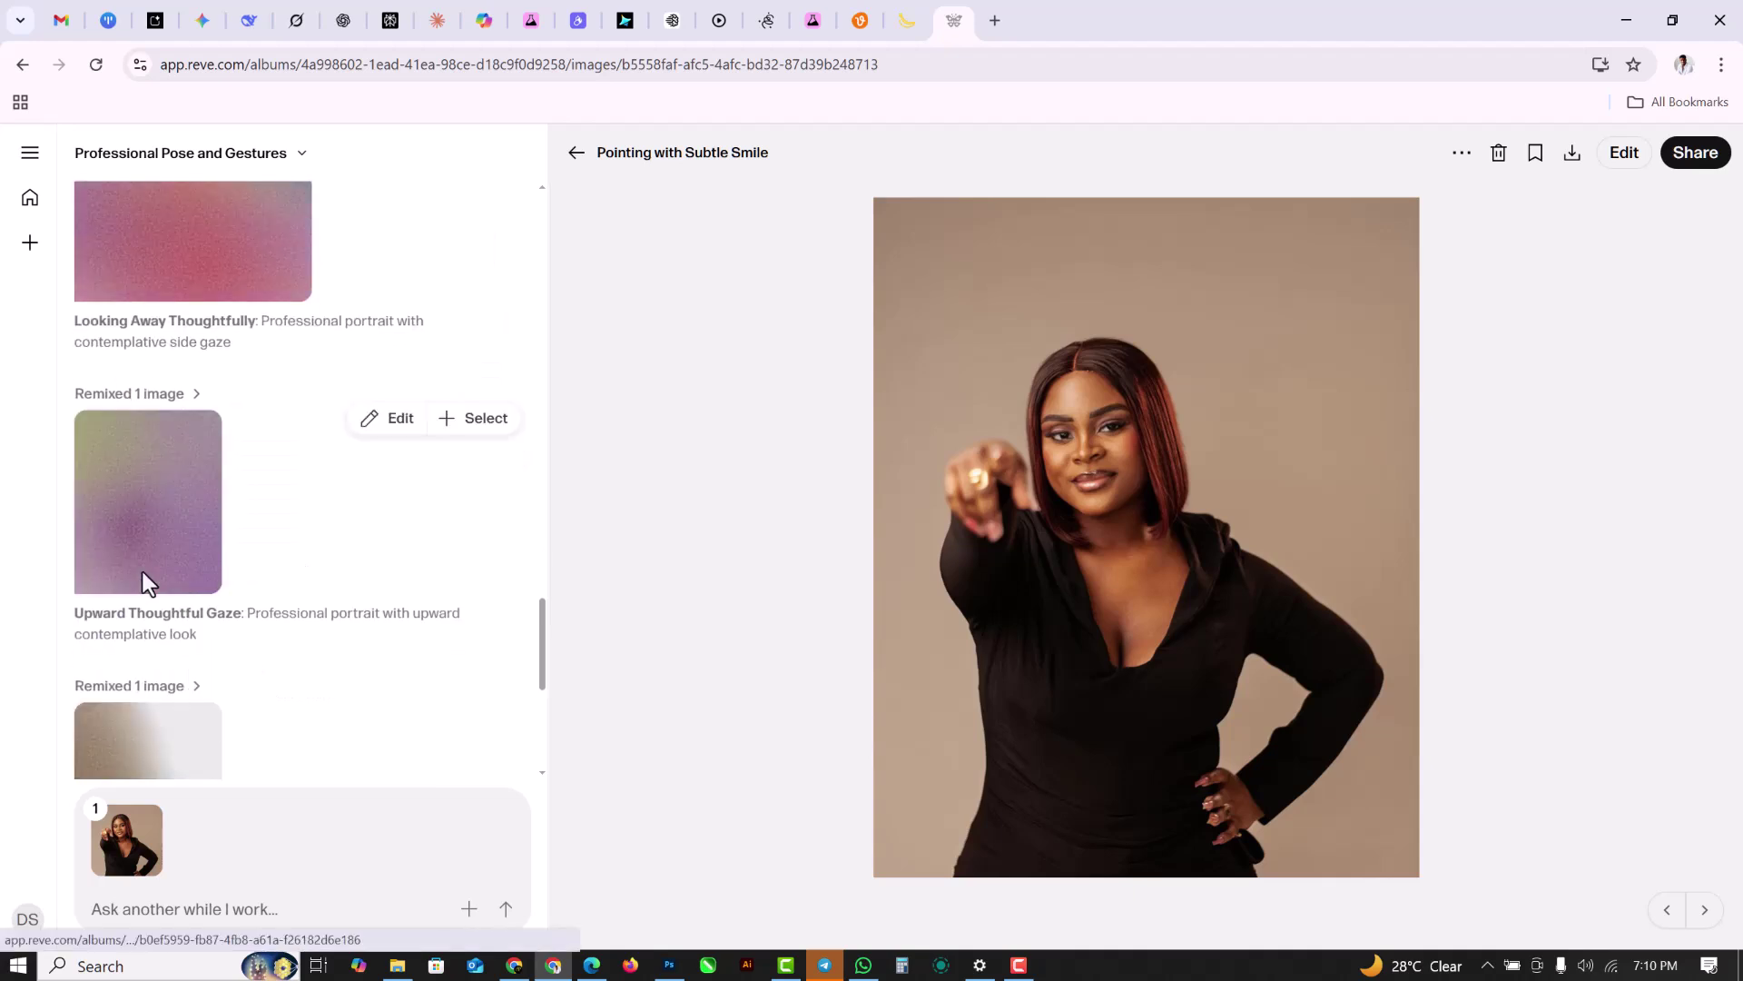
scroll(143, 572, up, 2)
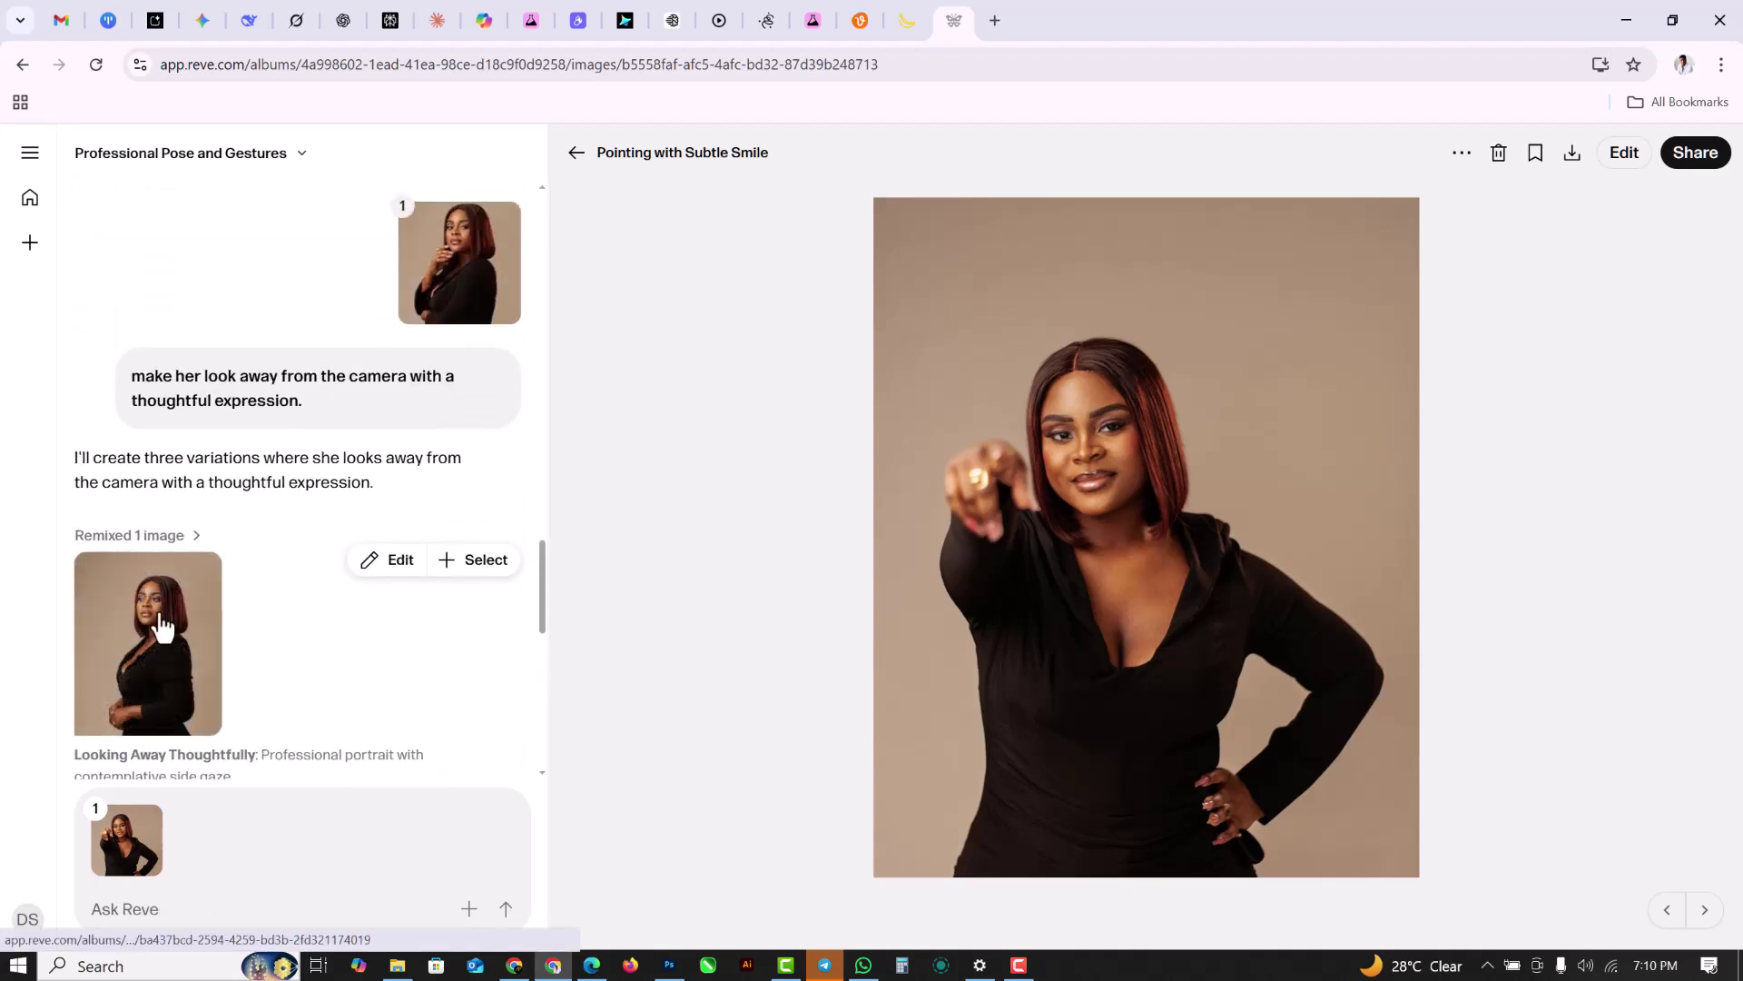
click(169, 648)
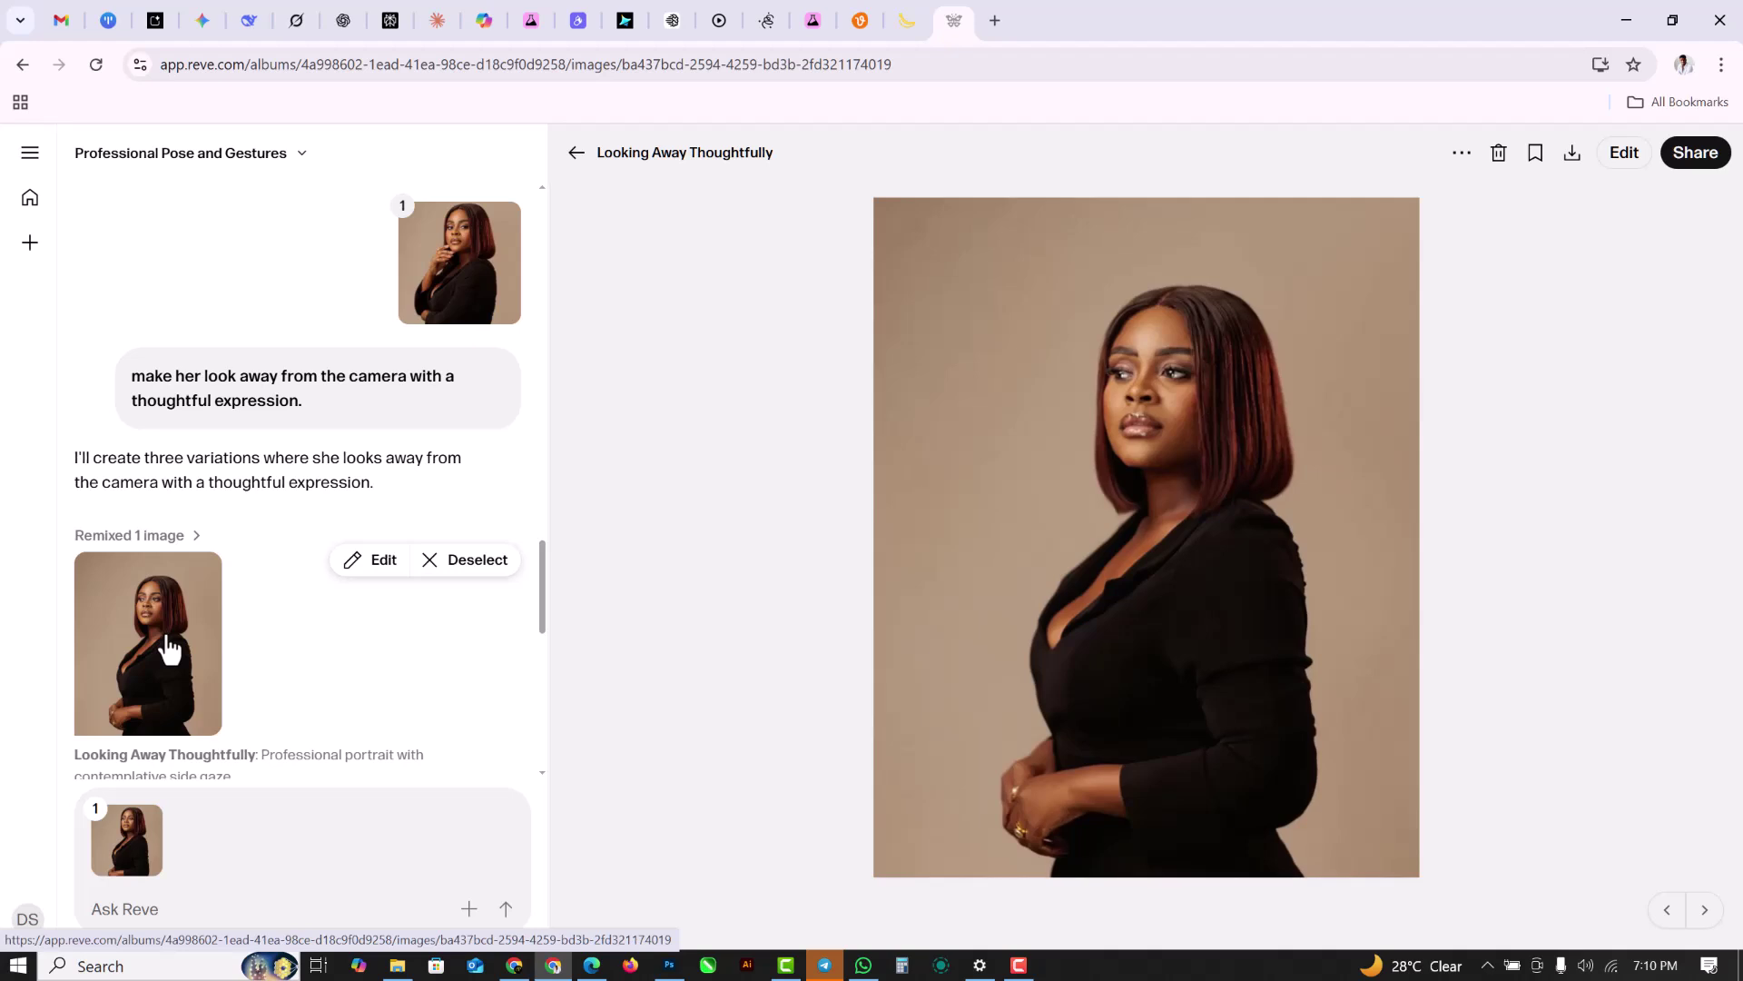
scroll(215, 596, down, 5)
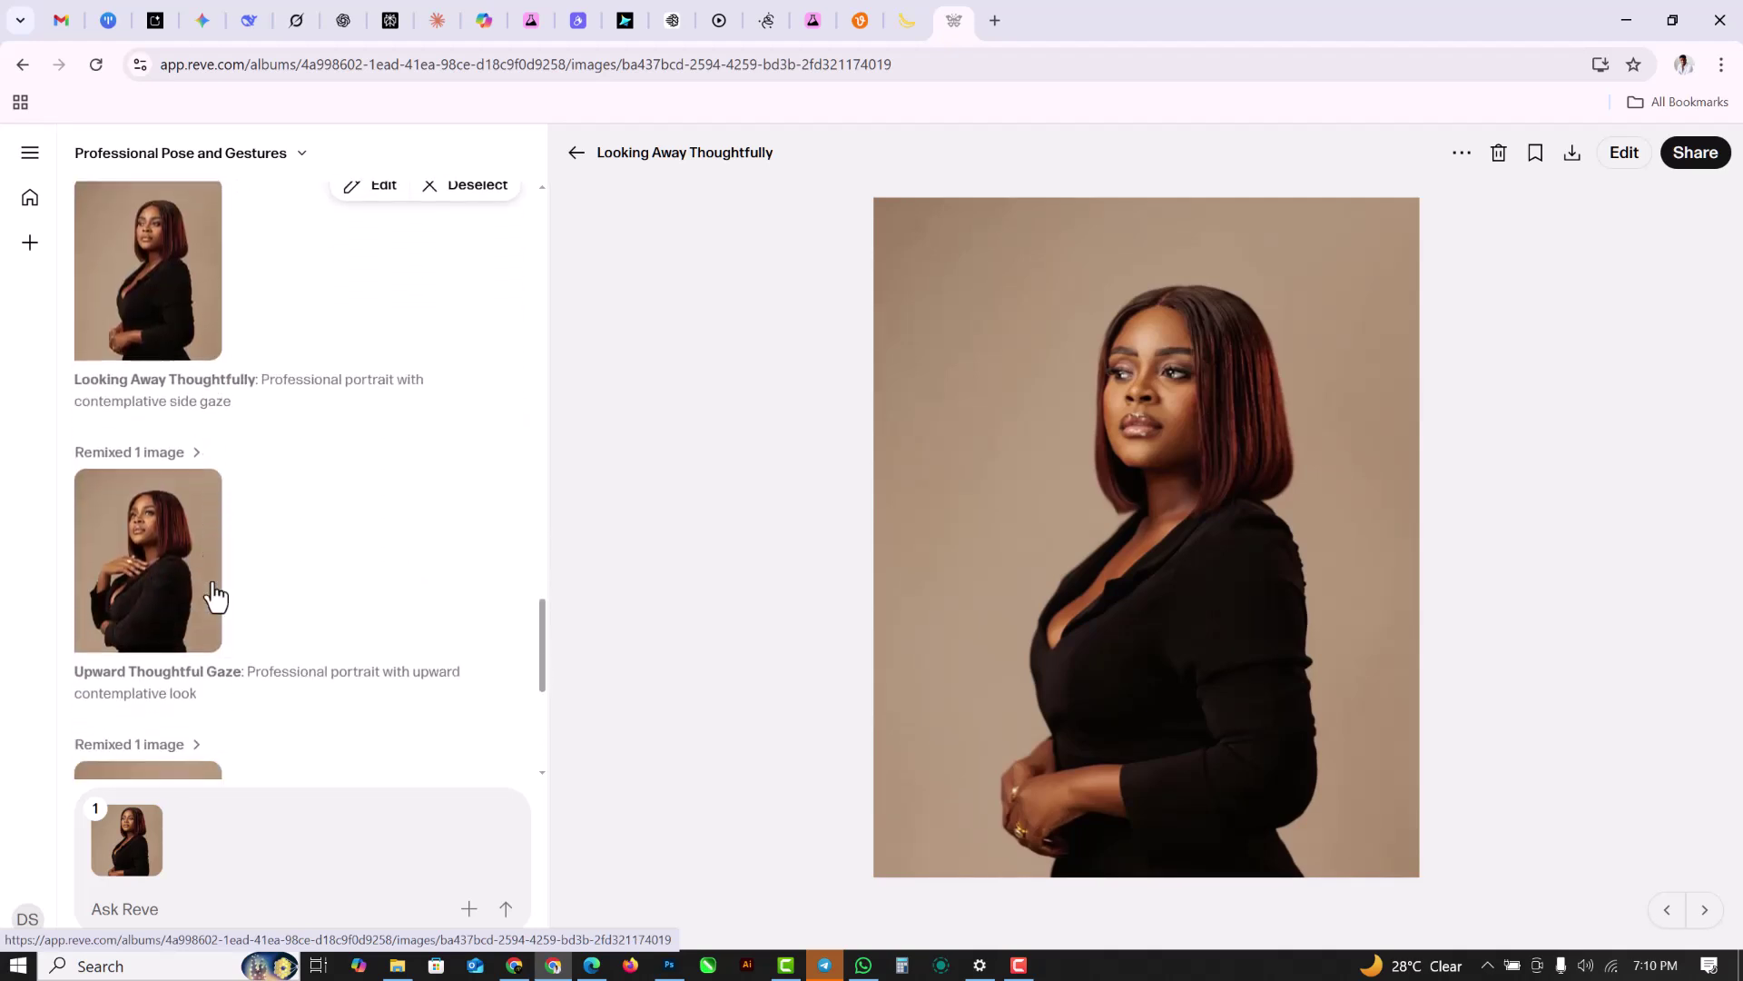
click(179, 553)
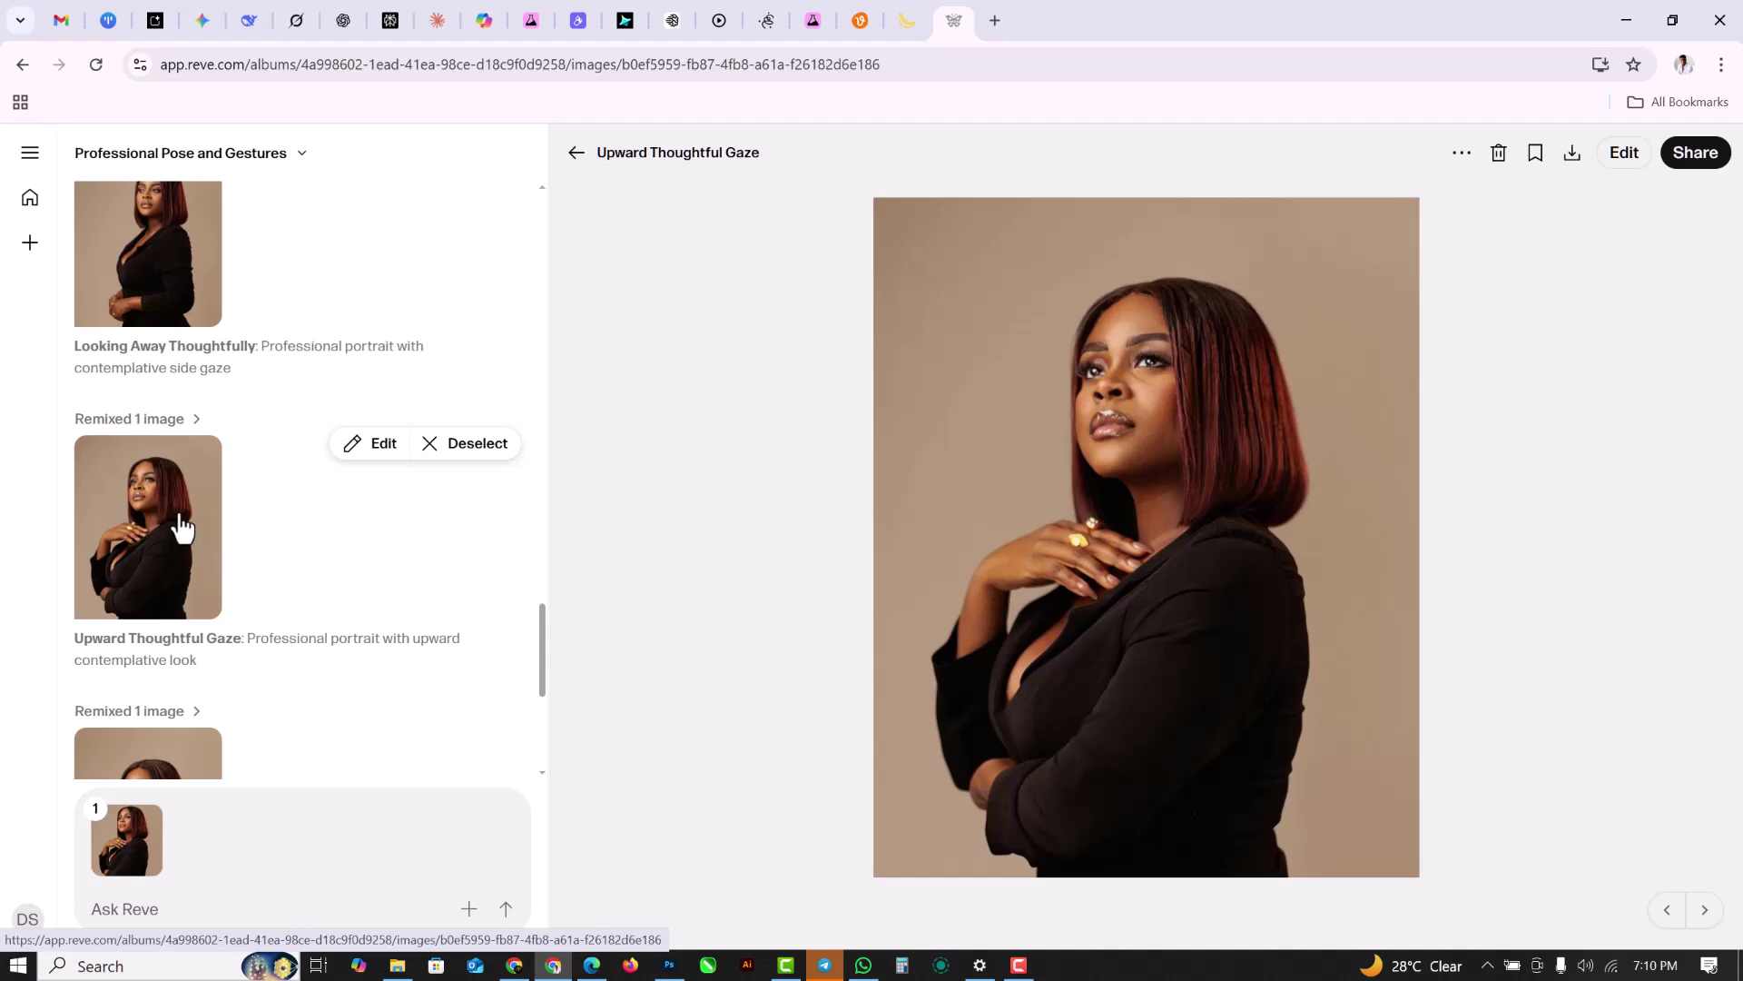
scroll(175, 524, down, 3)
click(179, 513)
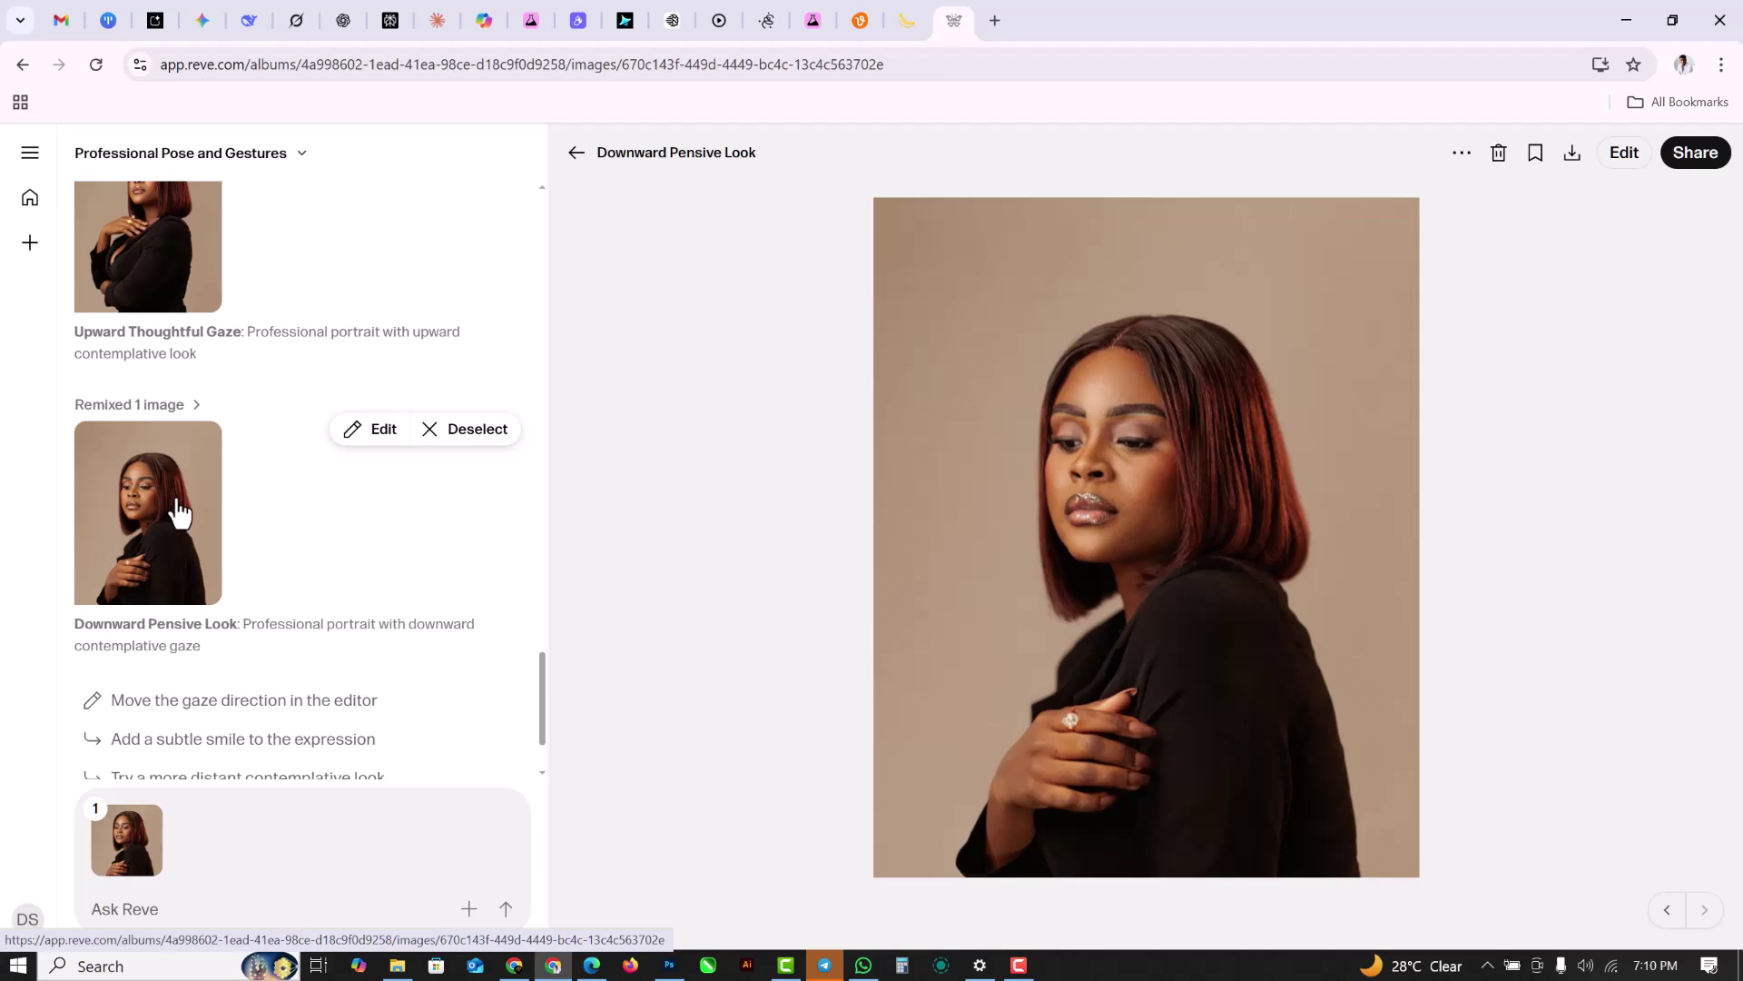
scroll(217, 331, up, 8)
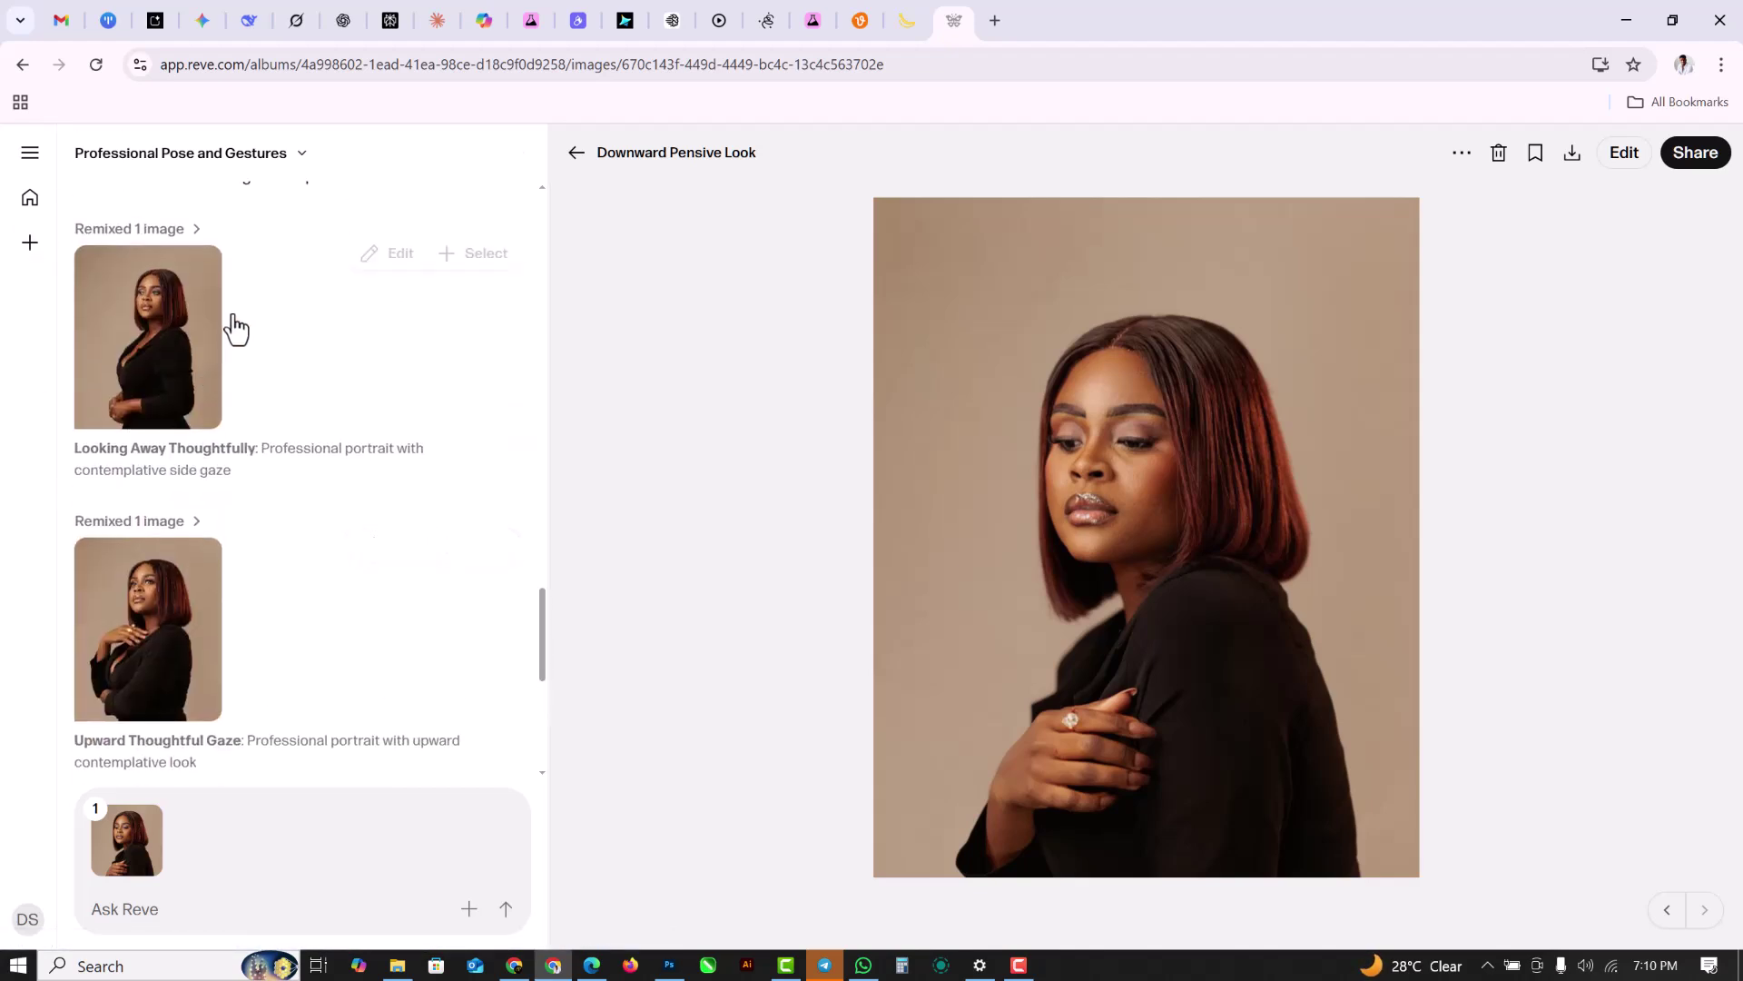
click(175, 729)
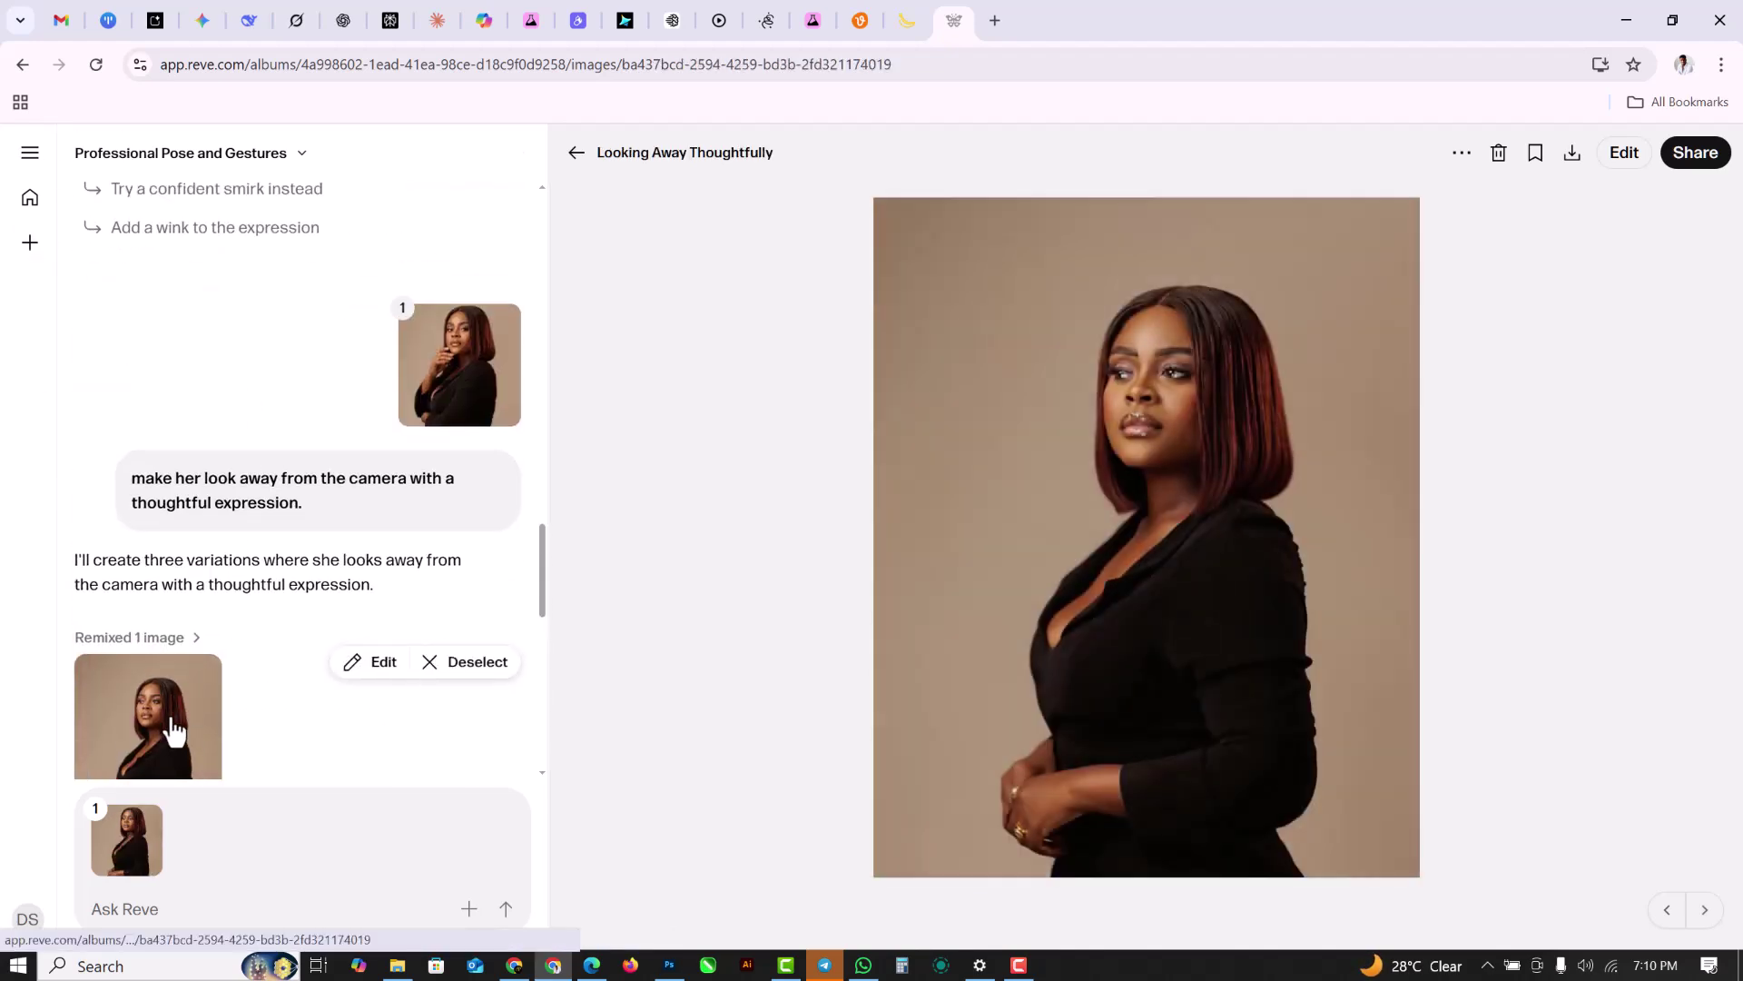
Select the Pointing with Subtle Smile portrait and submit the prompt "make her do a thumbsup pose, still smiling".
scroll(273, 563, down, 3)
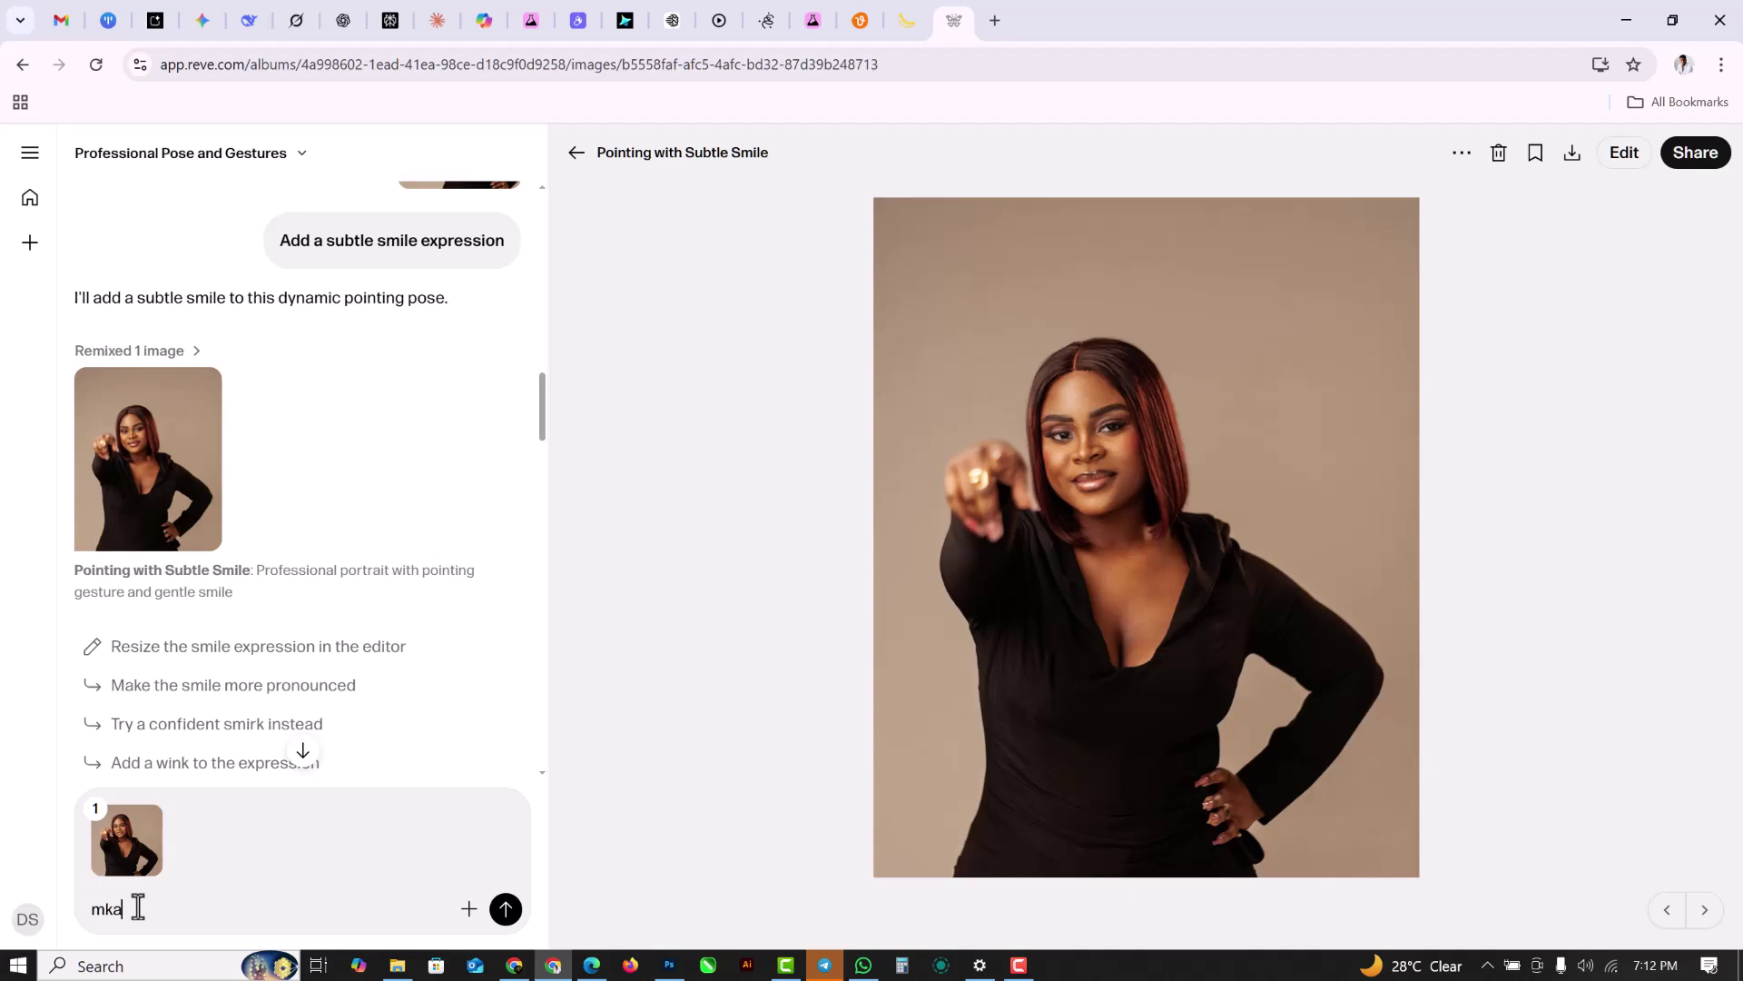
key(ctrl+a)
text(m)
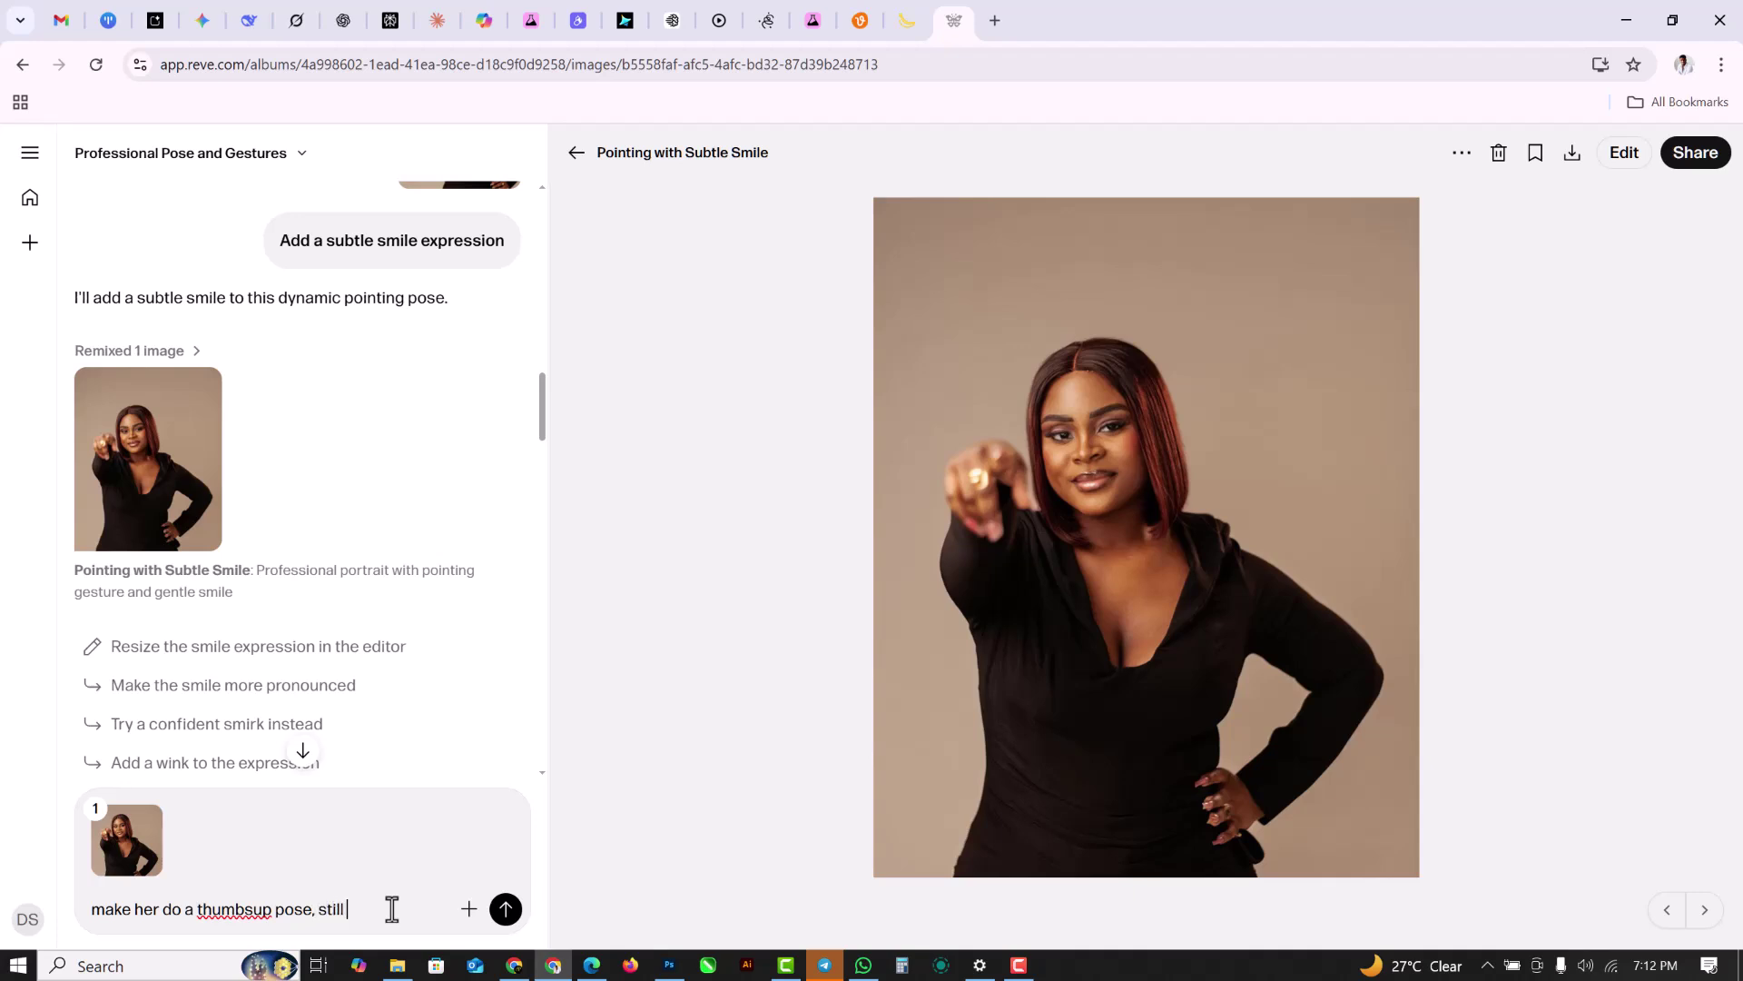
key(Return)
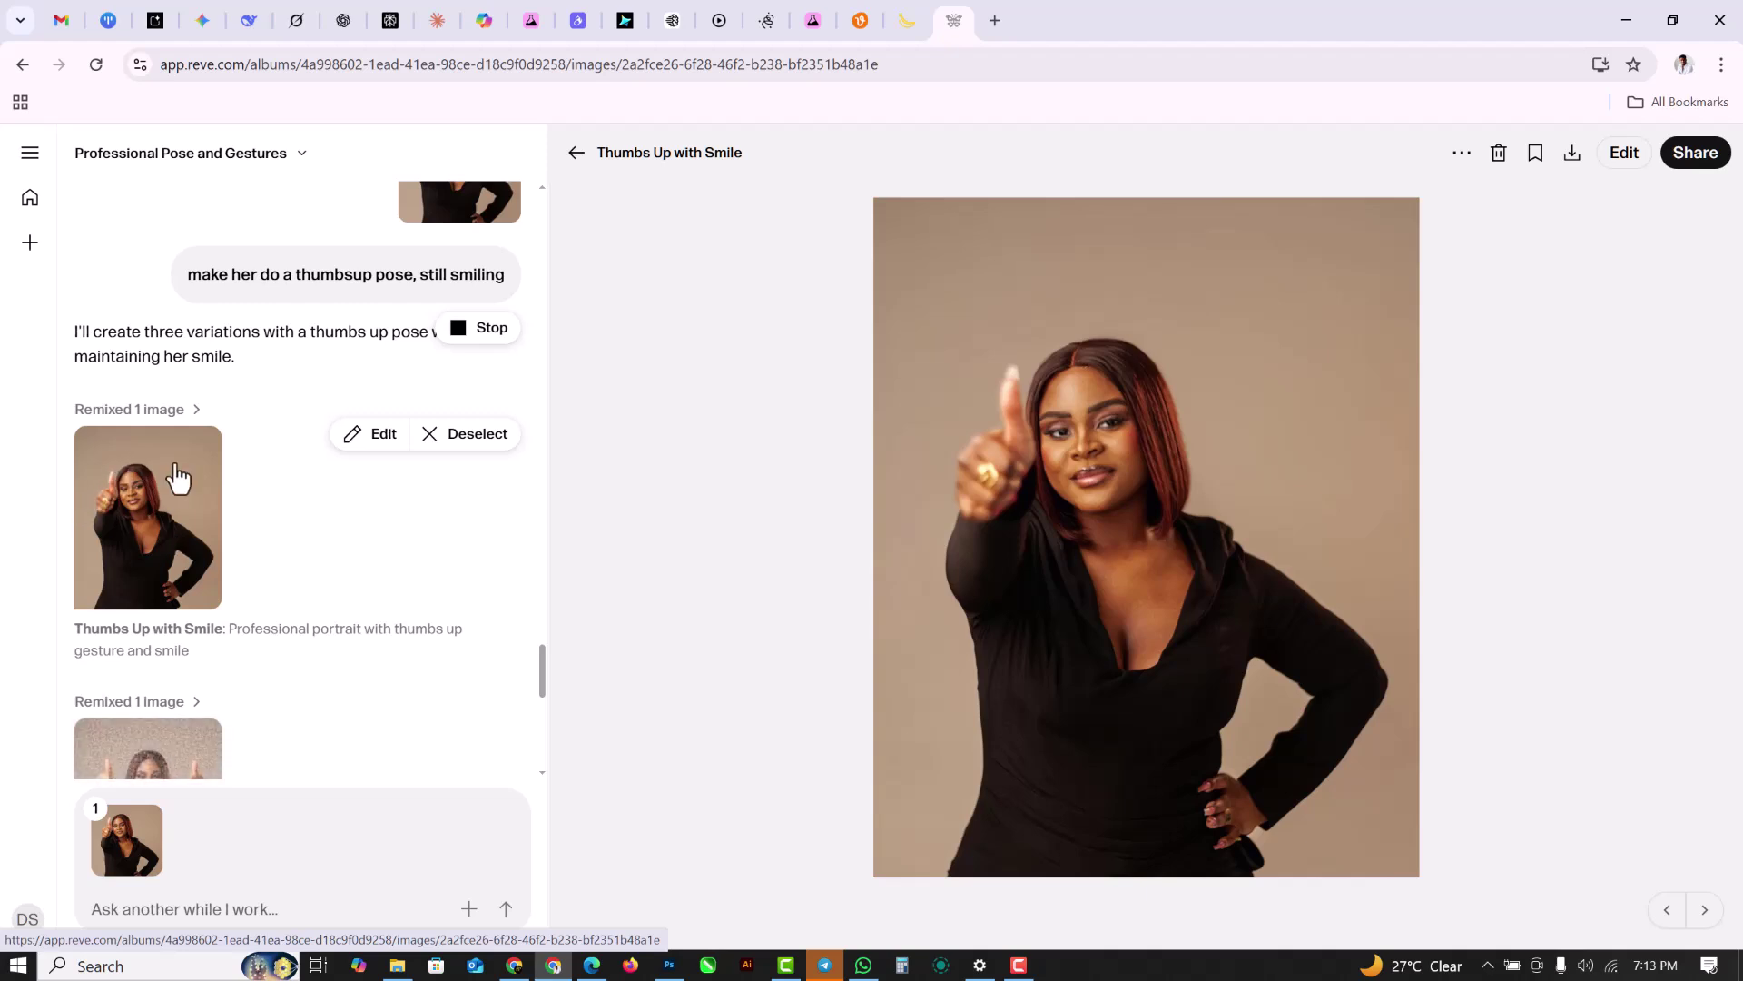
Compare the source Pointing with Subtle Smile portrait with the generated Thumbs Up with Smile variation at full size.
scroll(200, 481, up, 5)
click(451, 589)
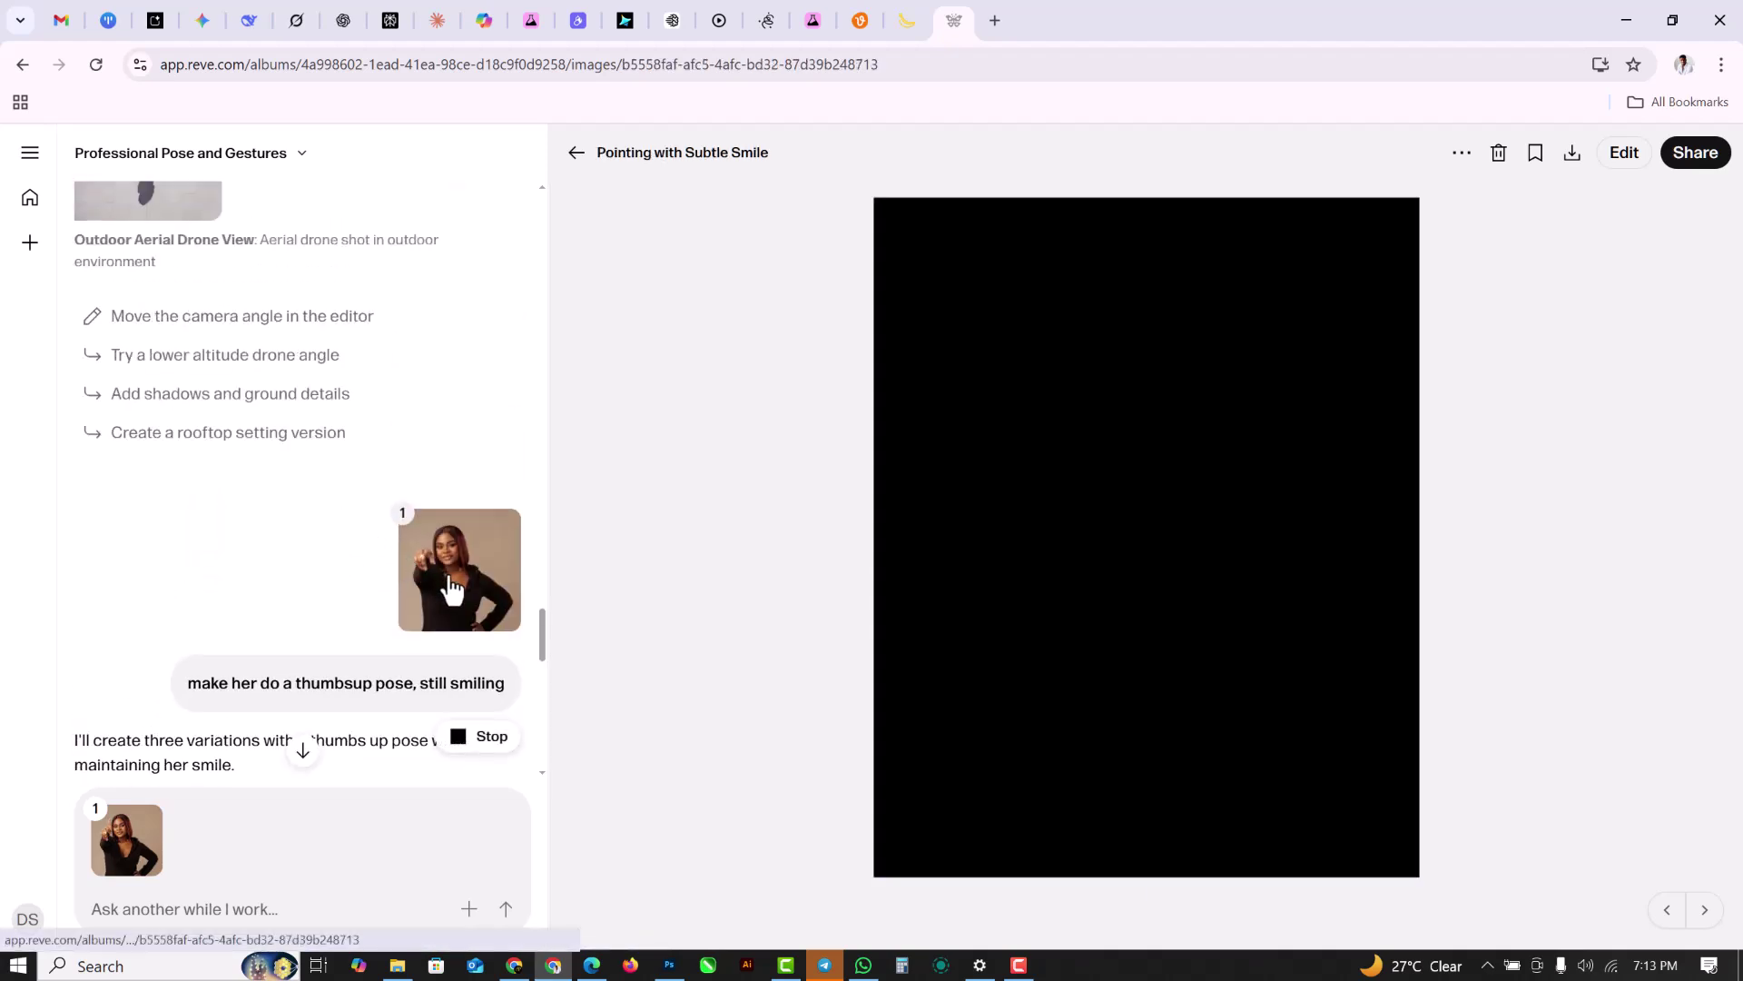
scroll(227, 586, down, 5)
click(177, 581)
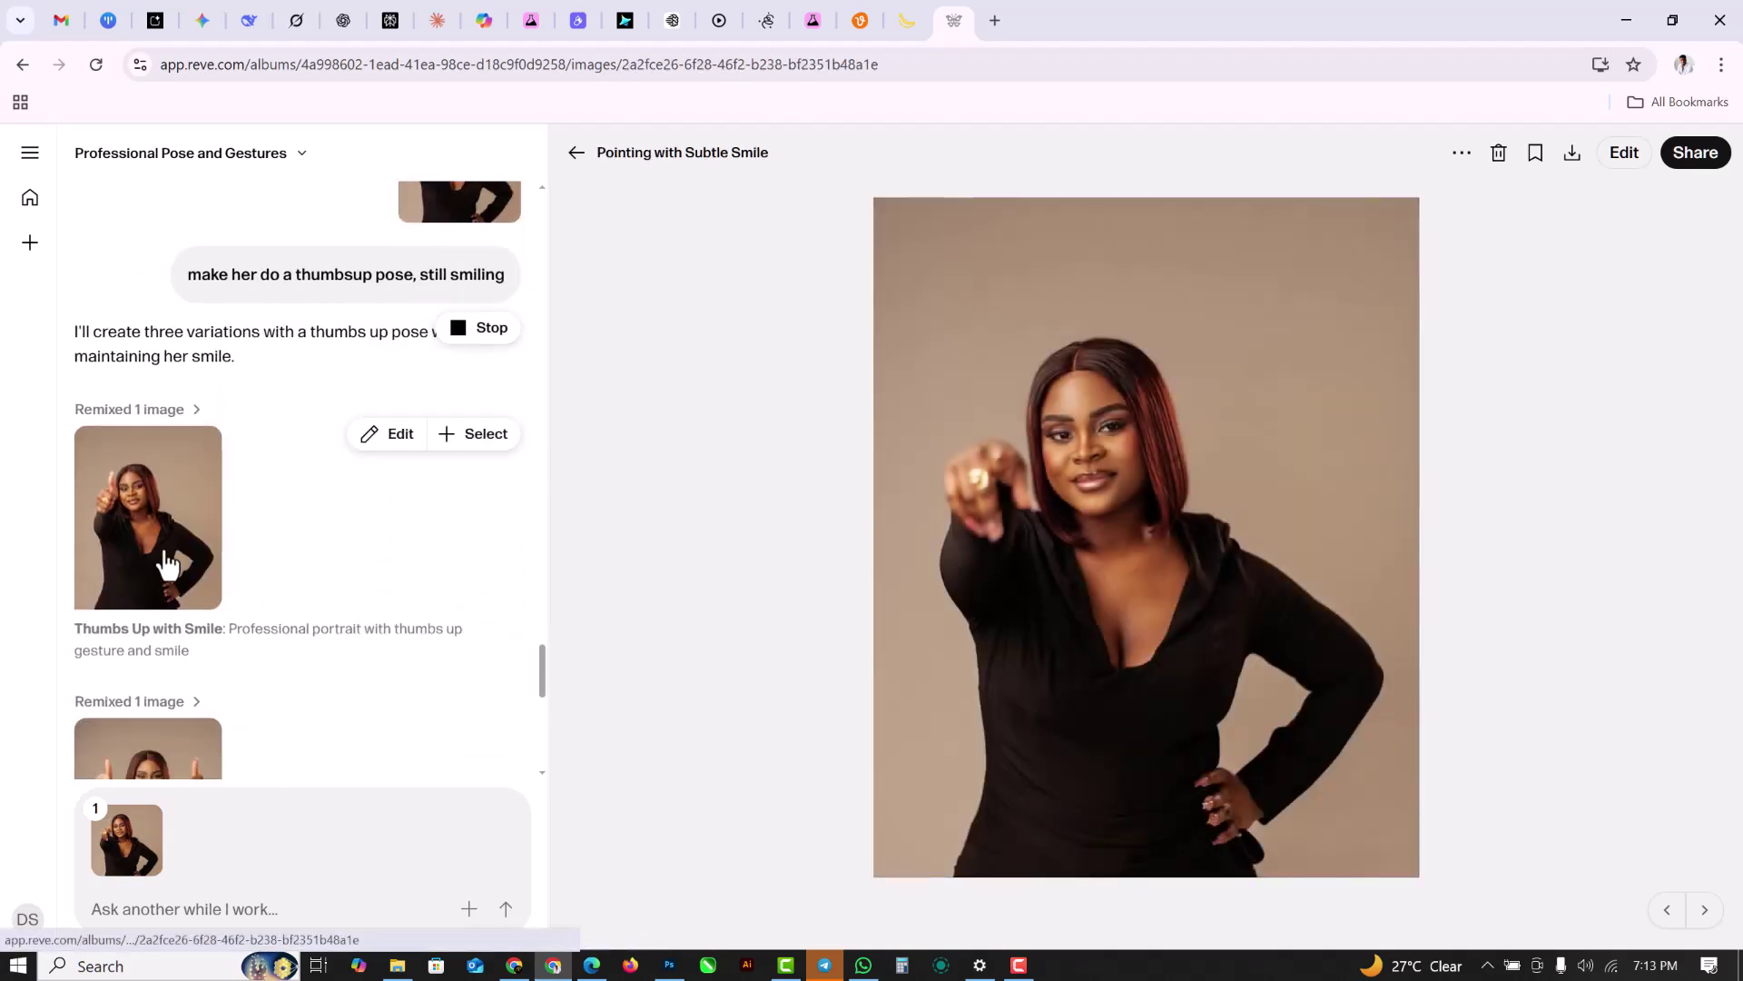
View the Double Thumbs Up variation at full size, then return to the Thumbs Up with Smile portrait.
scroll(172, 700, down, 1)
click(129, 704)
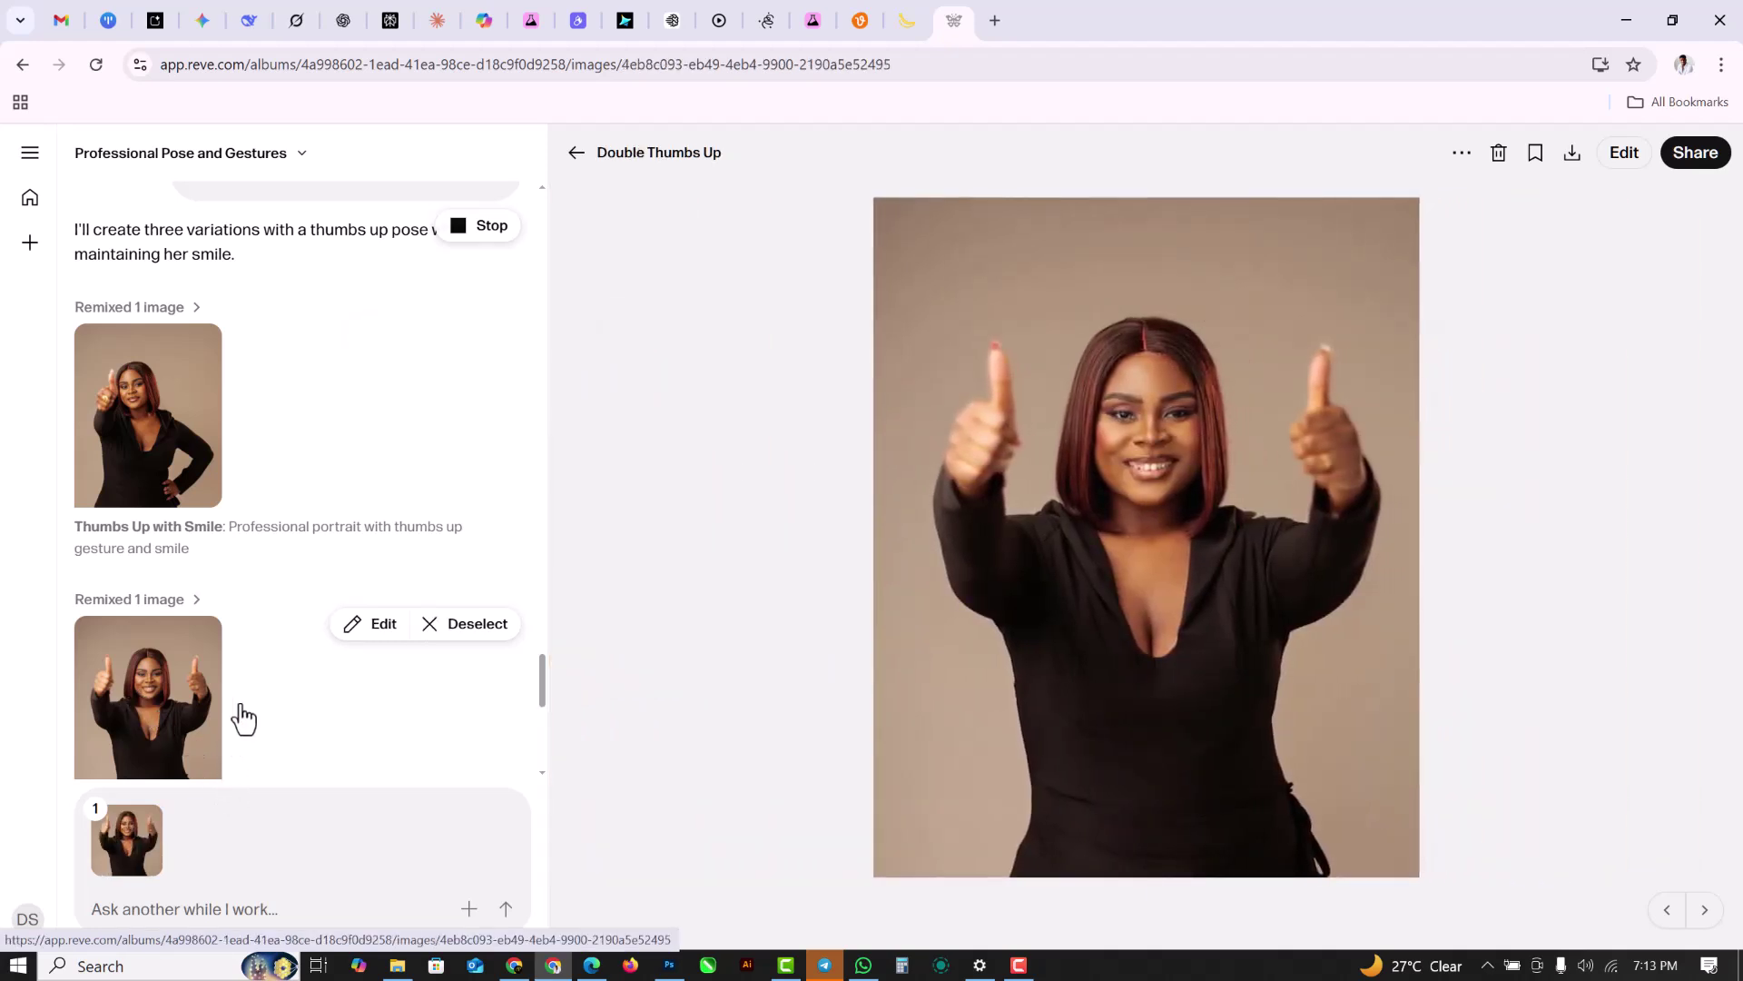
scroll(259, 626, down, 5)
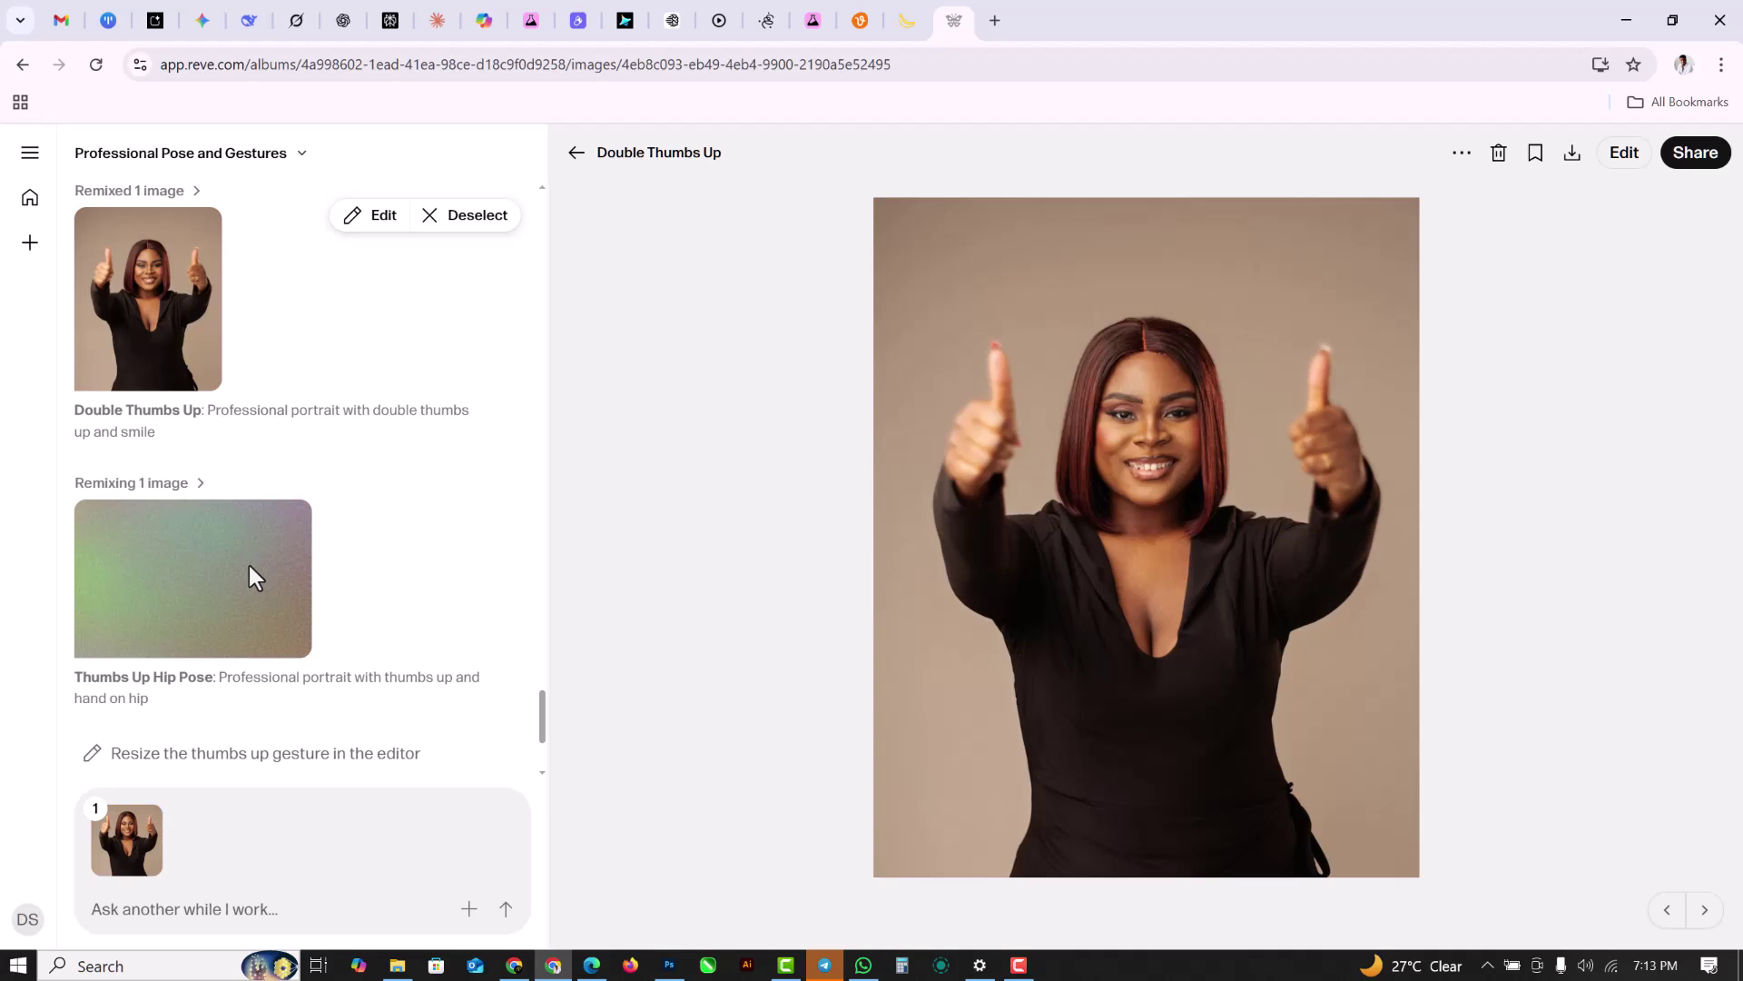
scroll(263, 488, up, 5)
click(177, 414)
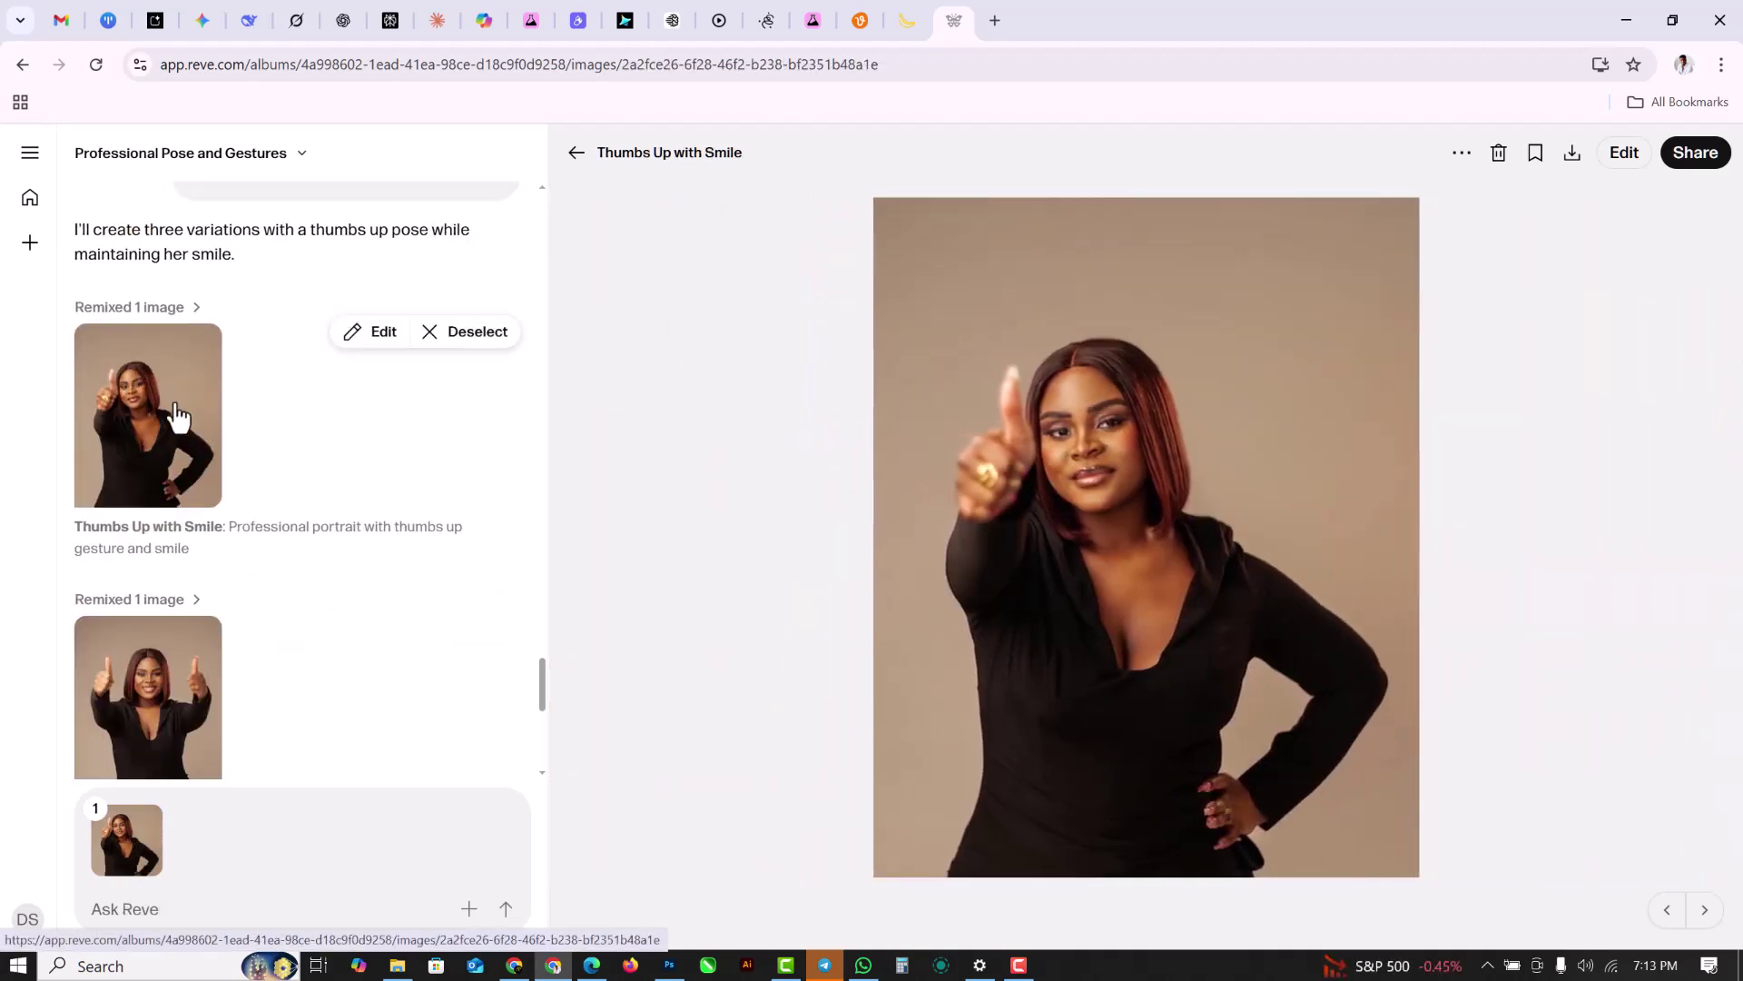
Select the Thumbs Up Hip Pose portrait and submit the suggested prompt "Add a wink to the expression".
scroll(218, 495, down, 2)
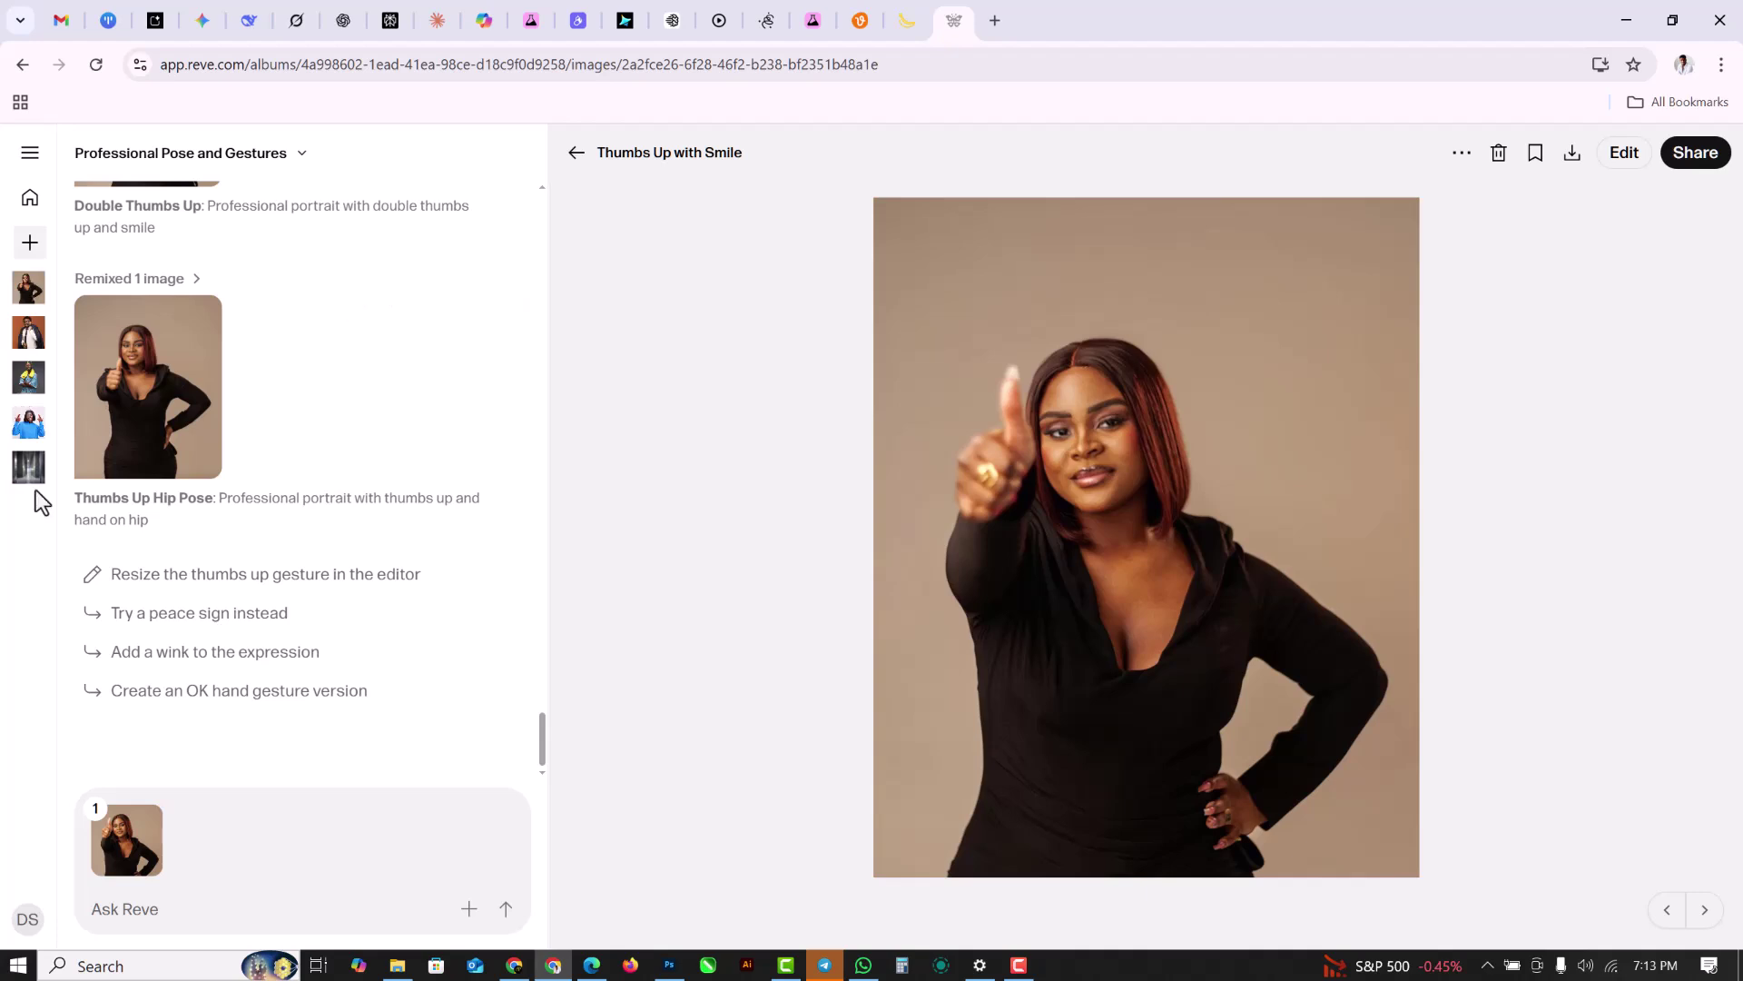
scroll(429, 507, down, 1)
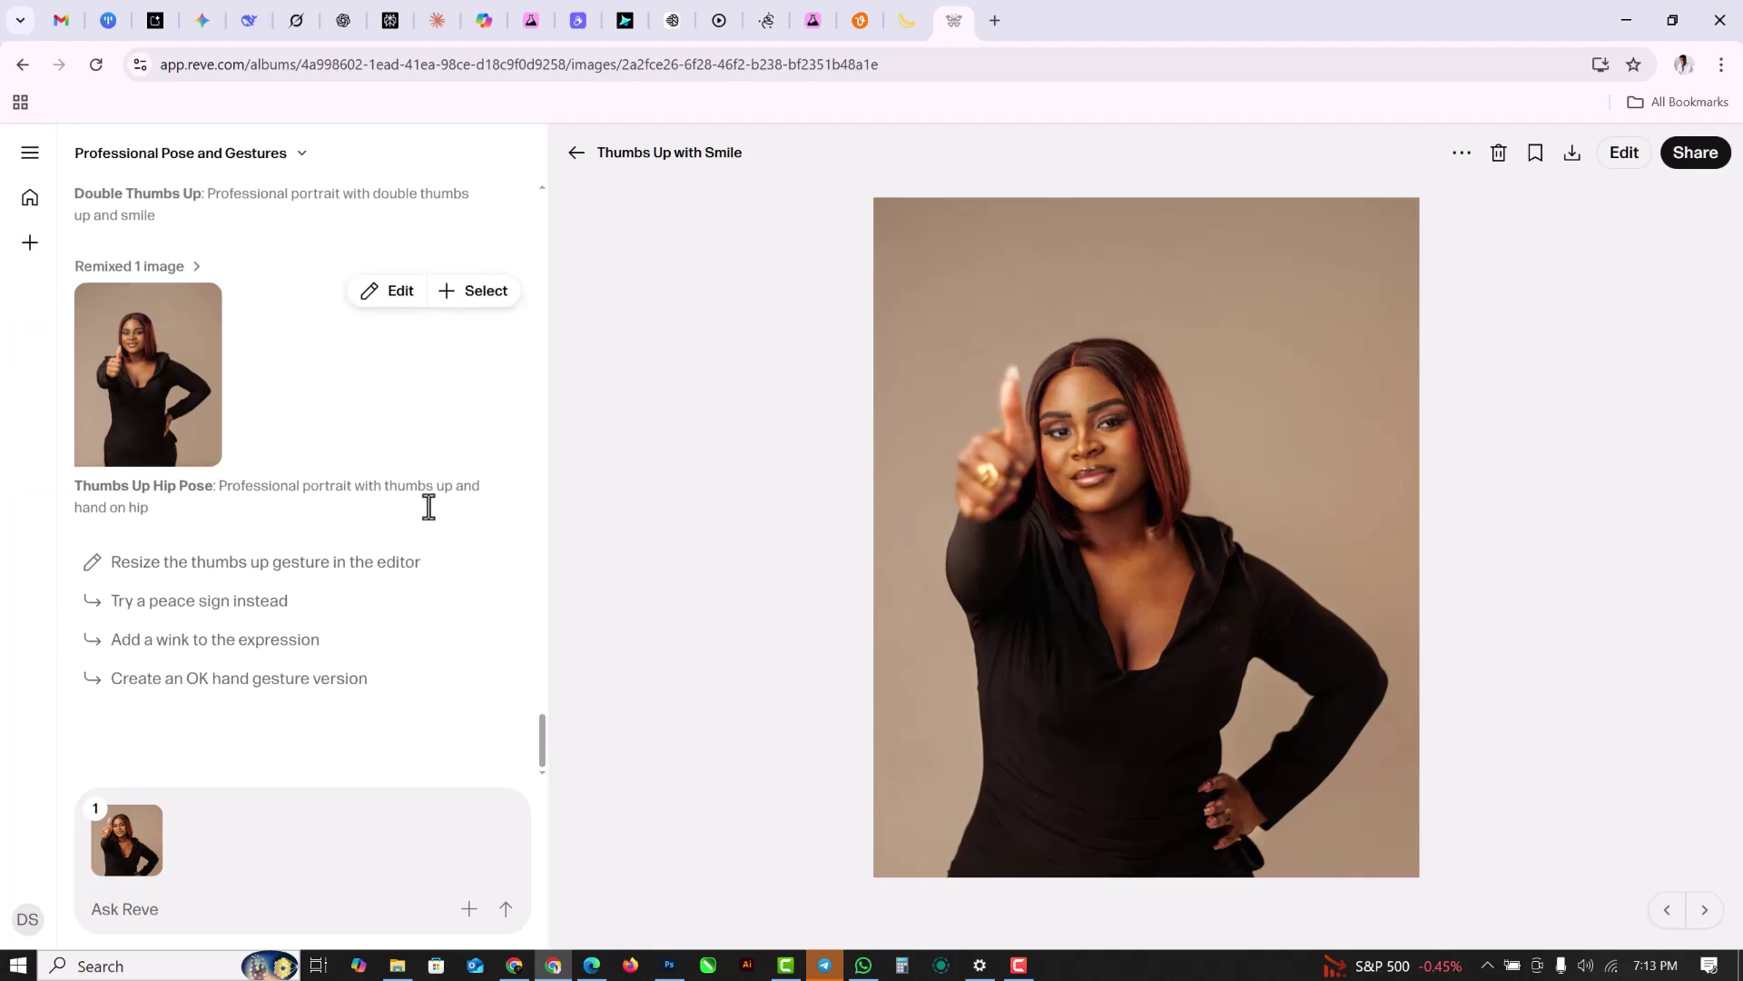
scroll(428, 507, up, 3)
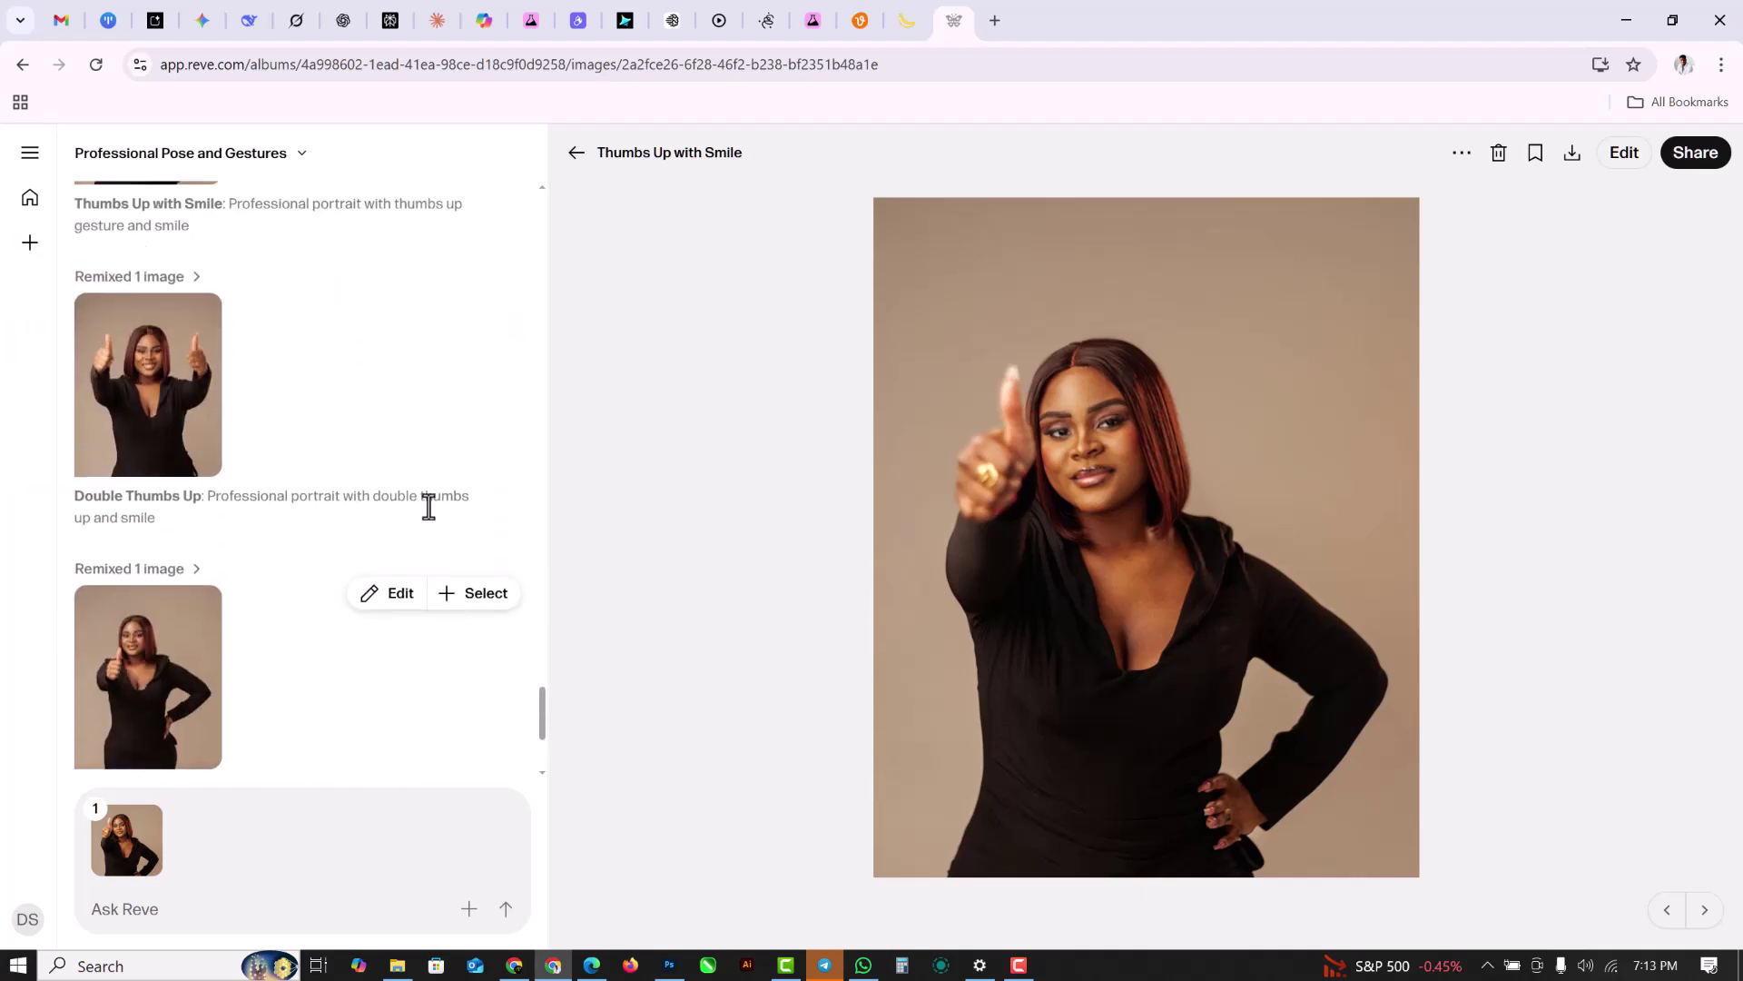
click(162, 692)
click(162, 692)
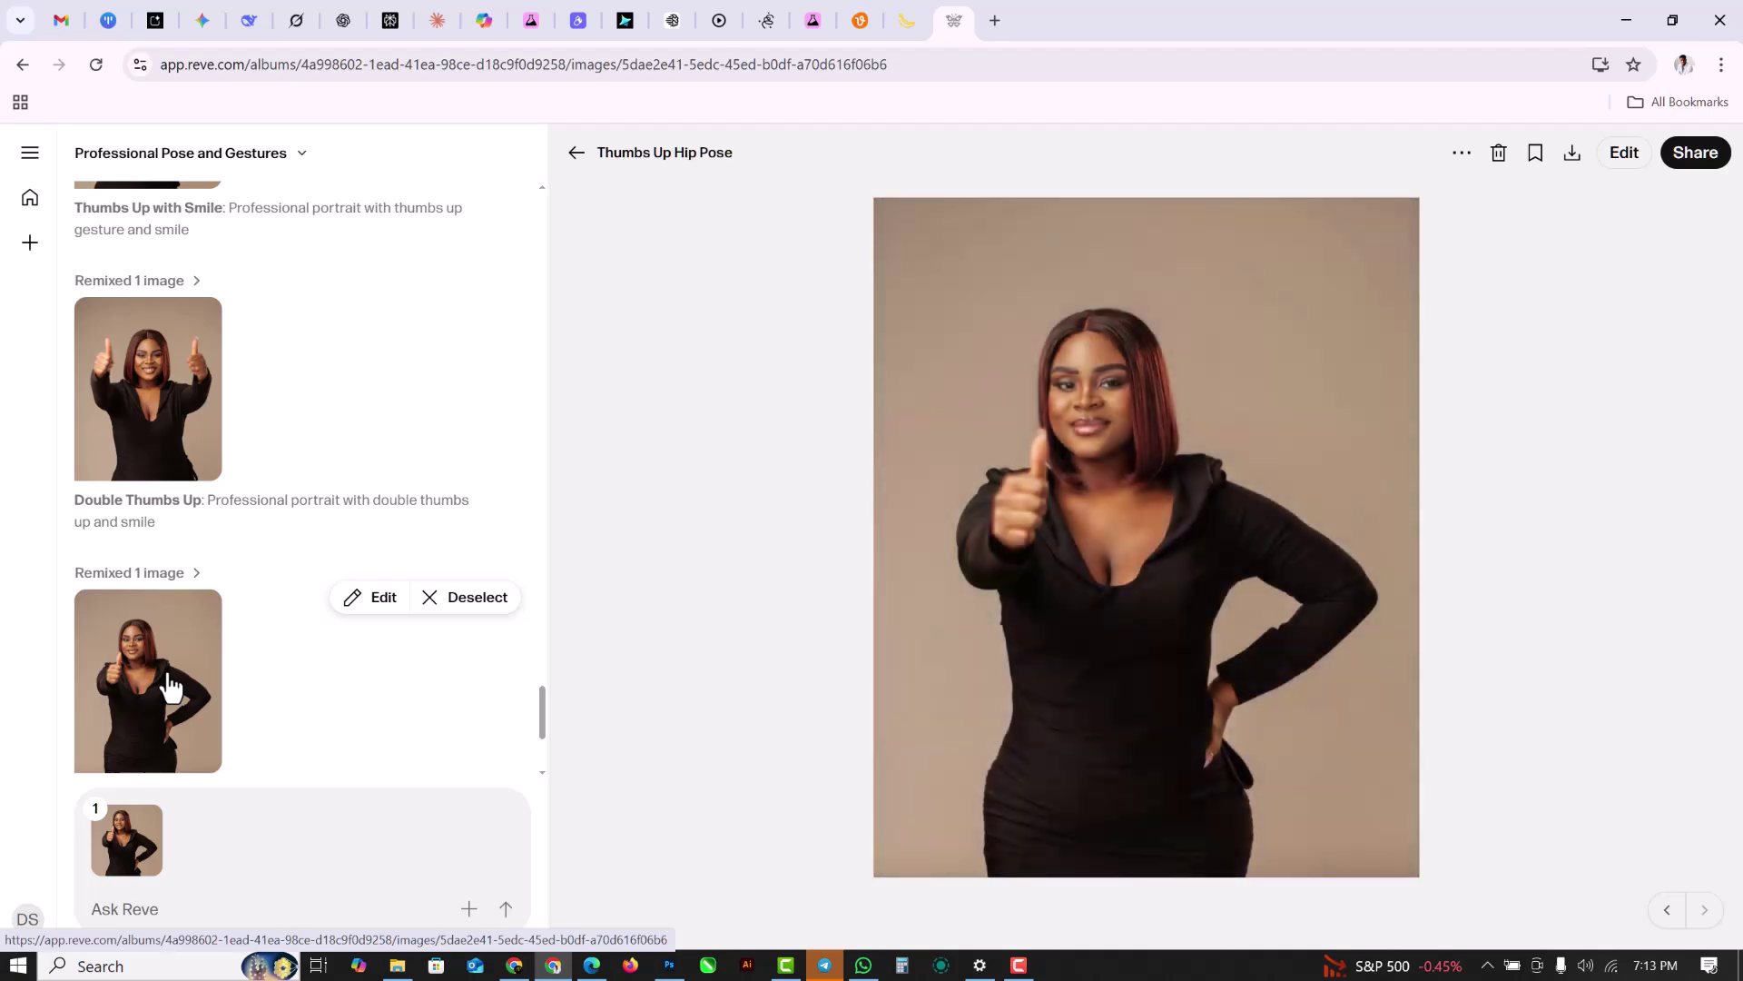
scroll(142, 533, up, 6)
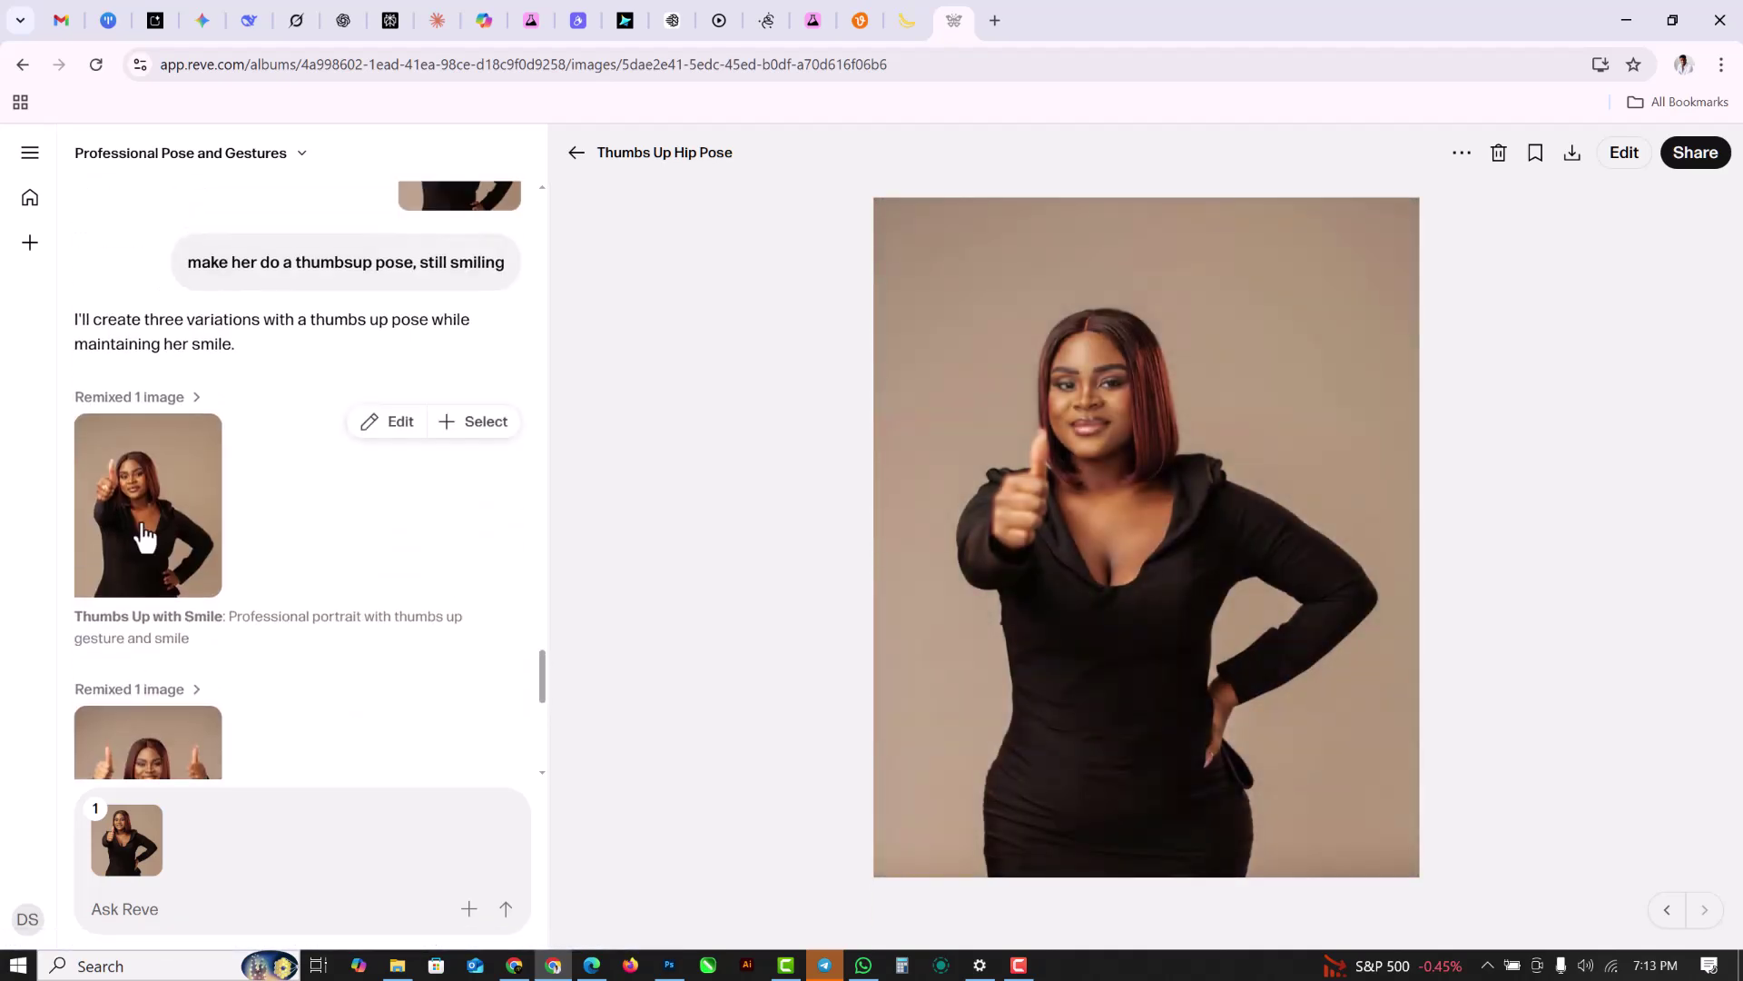
scroll(143, 528, down, 7)
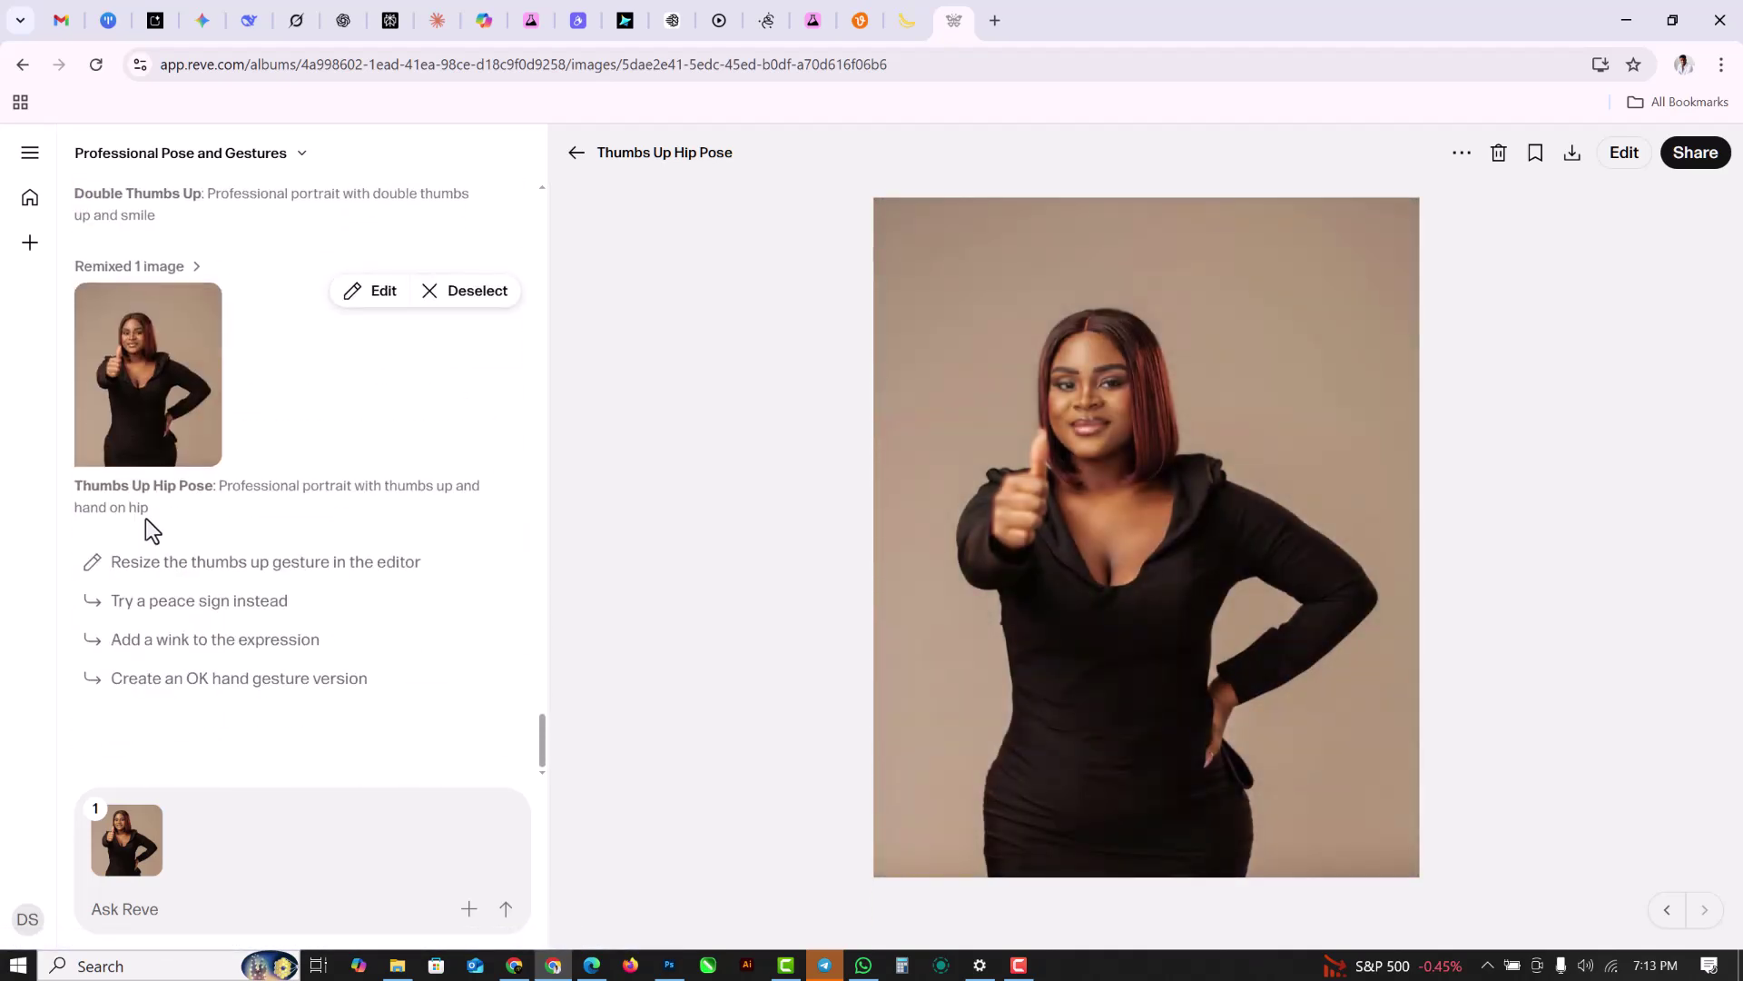
click(206, 640)
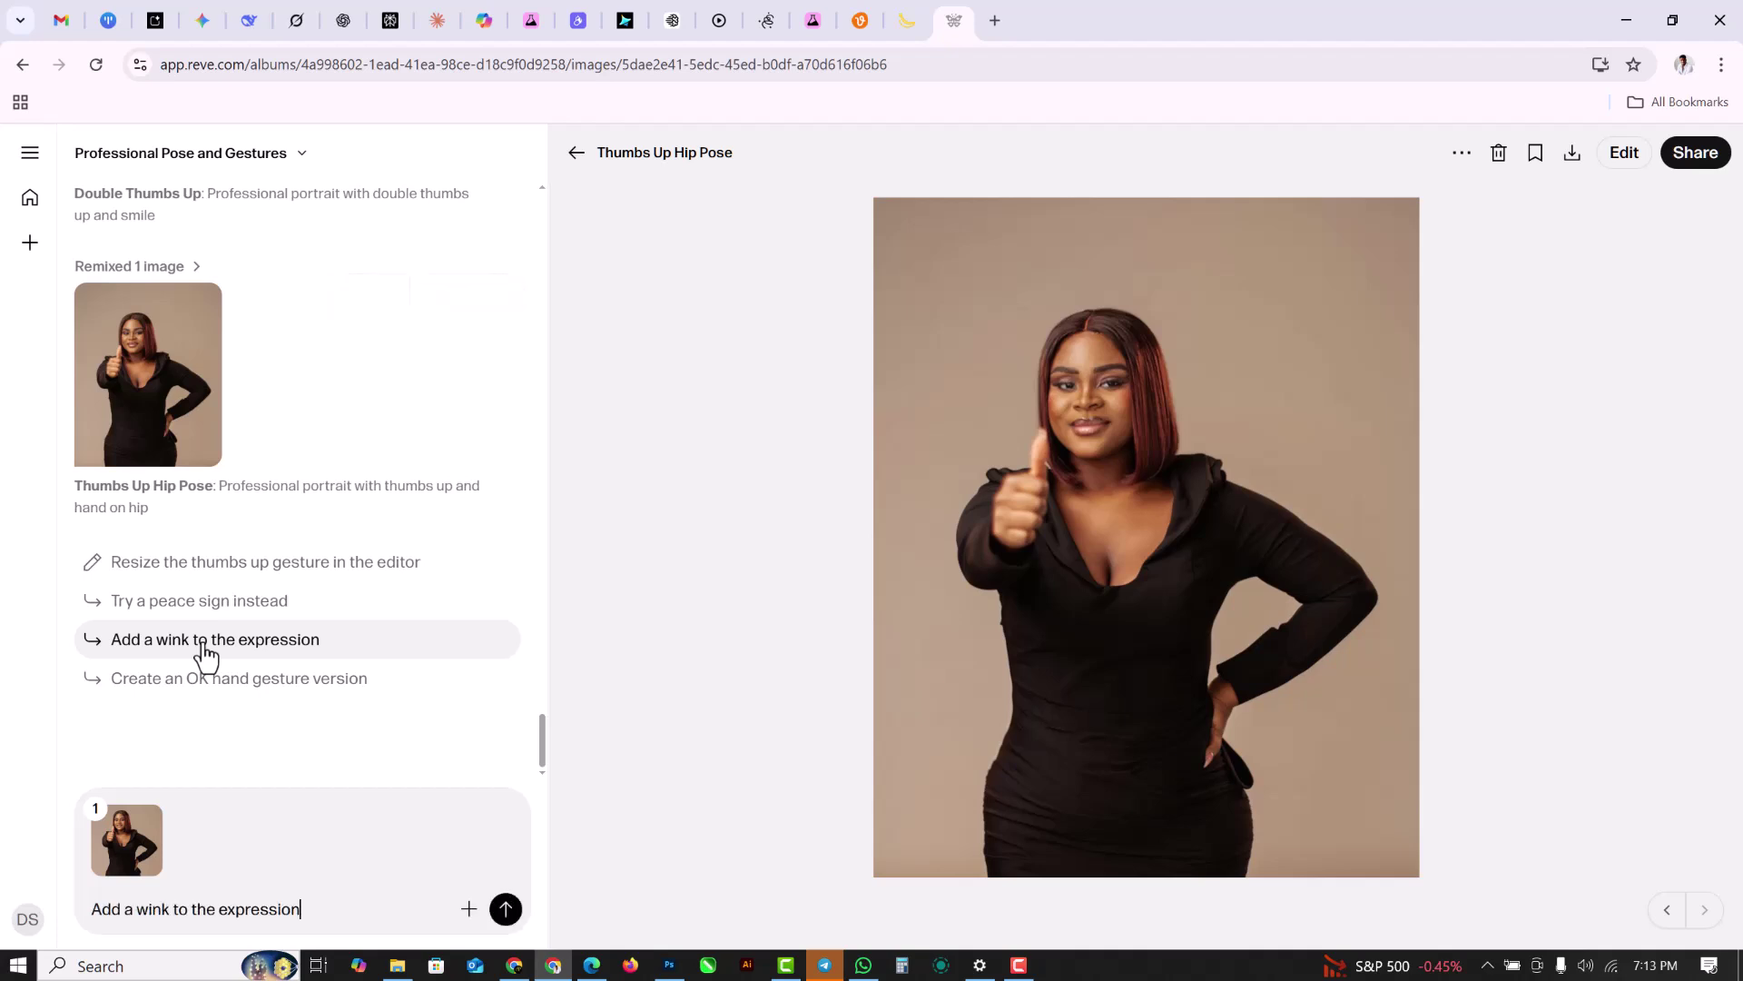
click(506, 908)
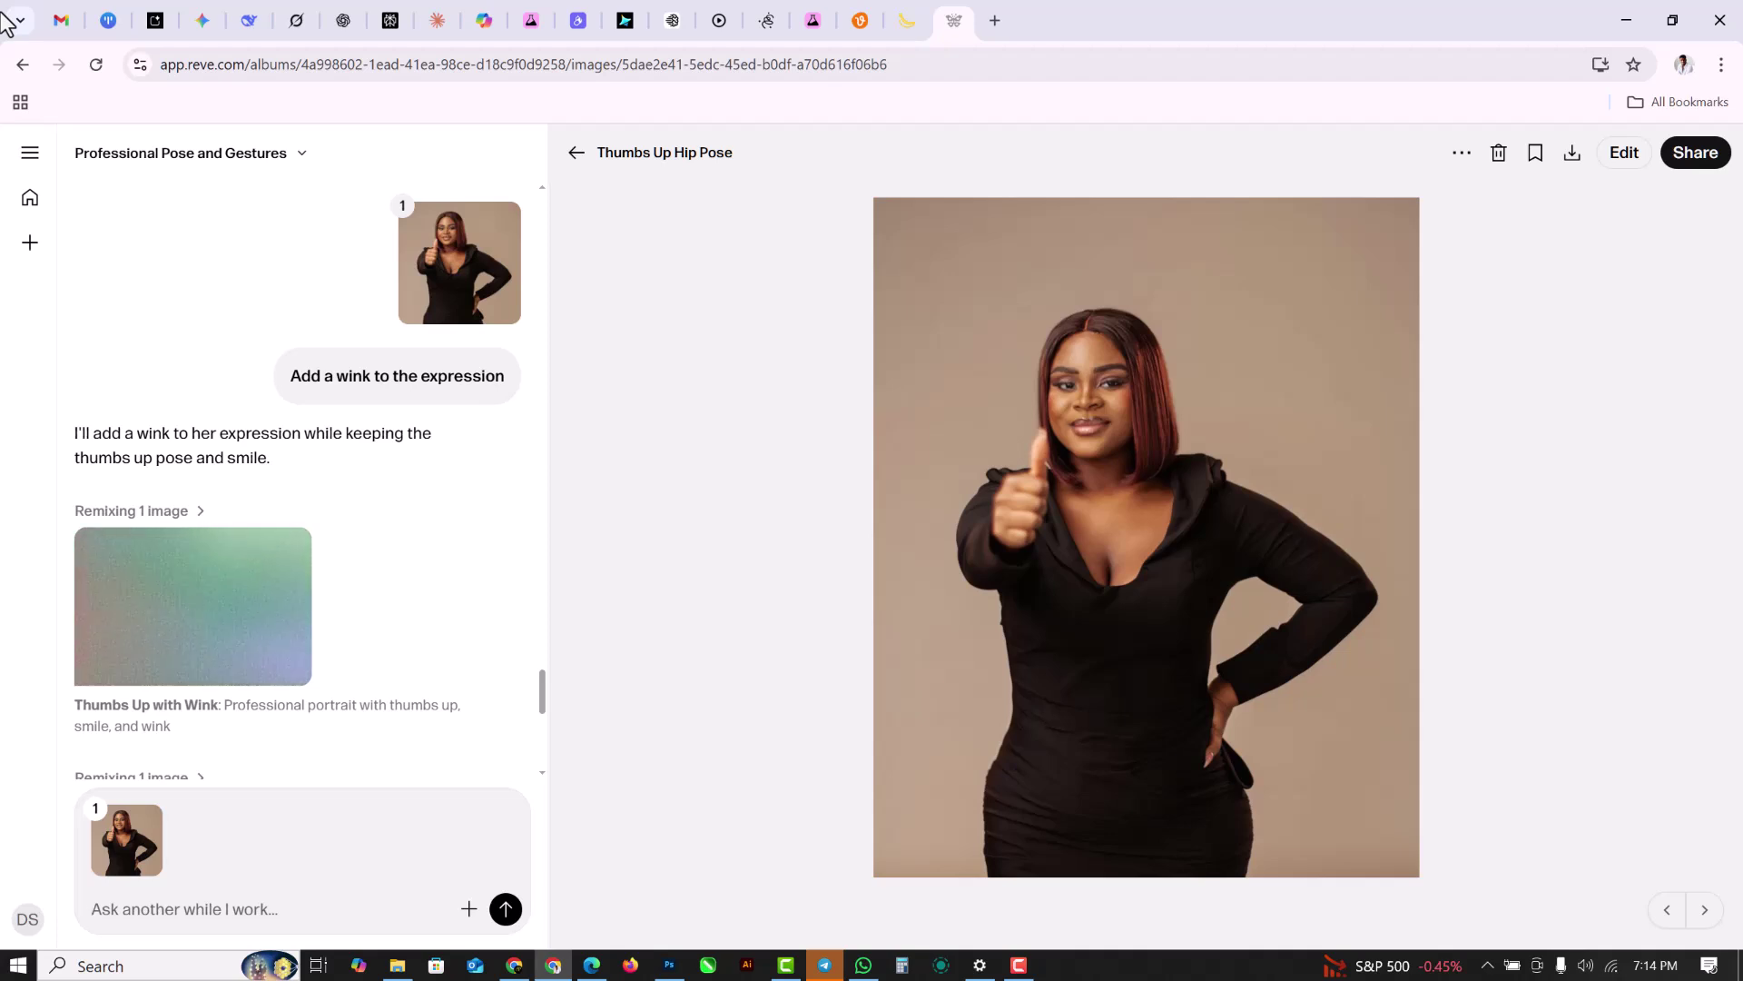
Review the Thumbs Up with Wink, Left Eye Wink and Right Eye Wink variations at full size.
mouse_move(300, 366)
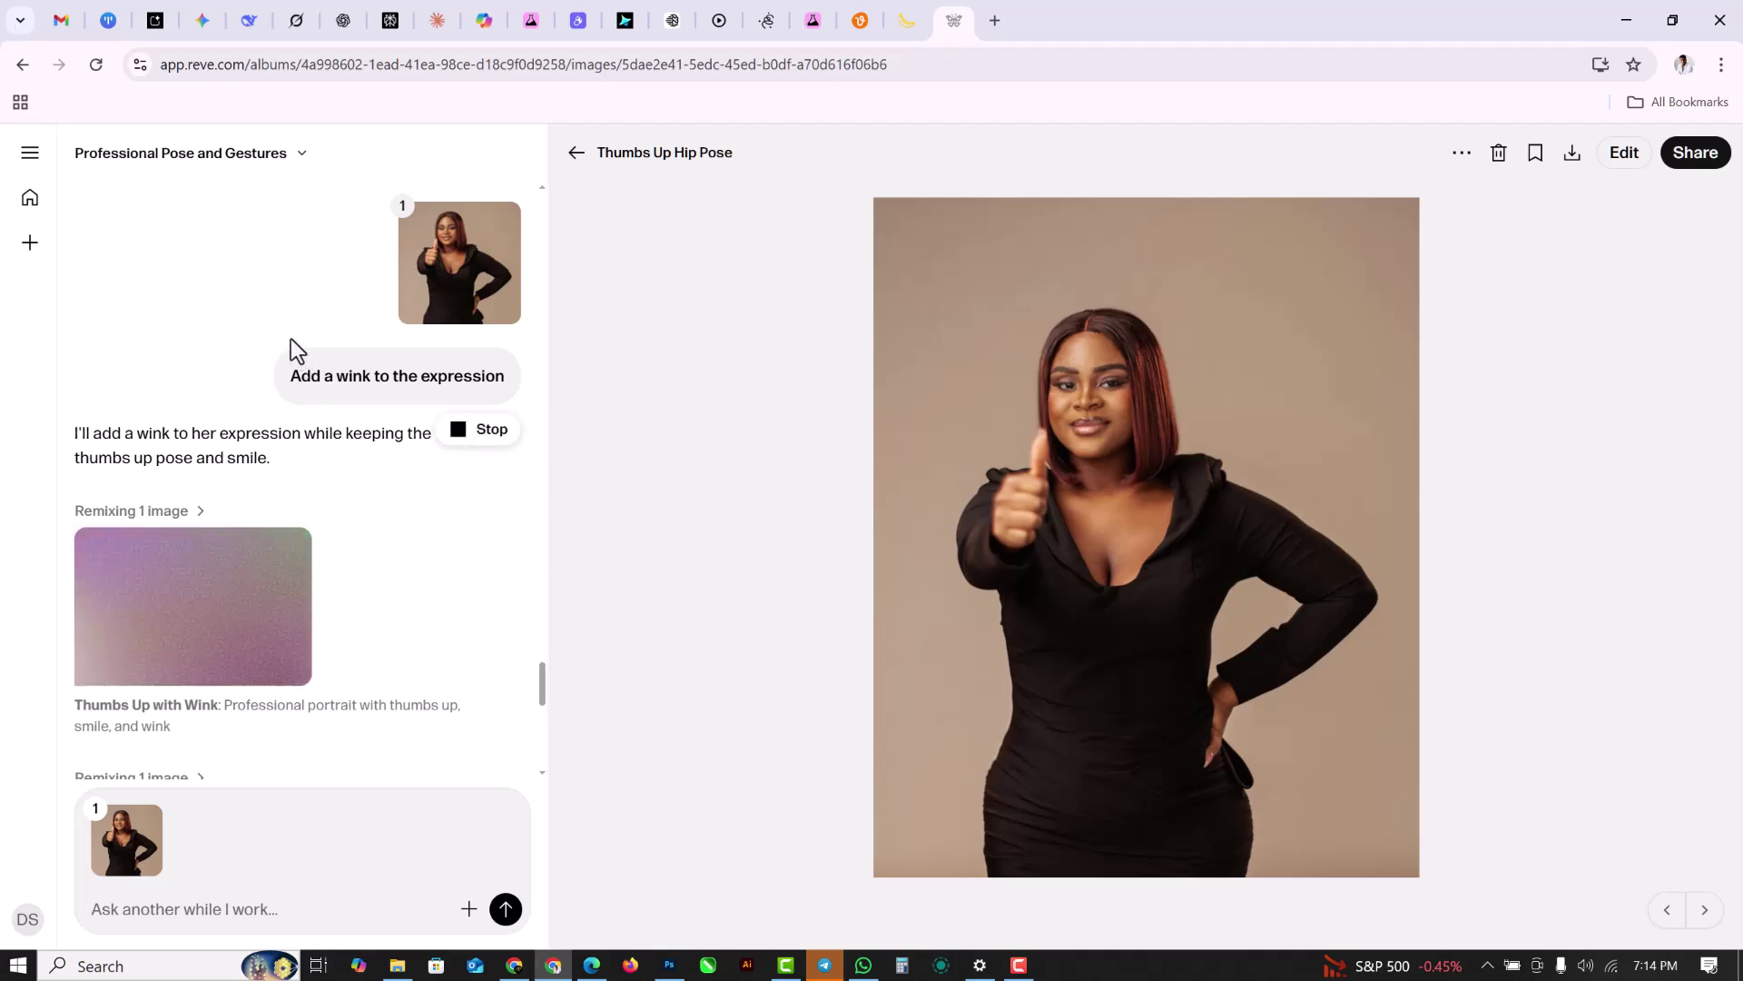
scroll(353, 434, down, 3)
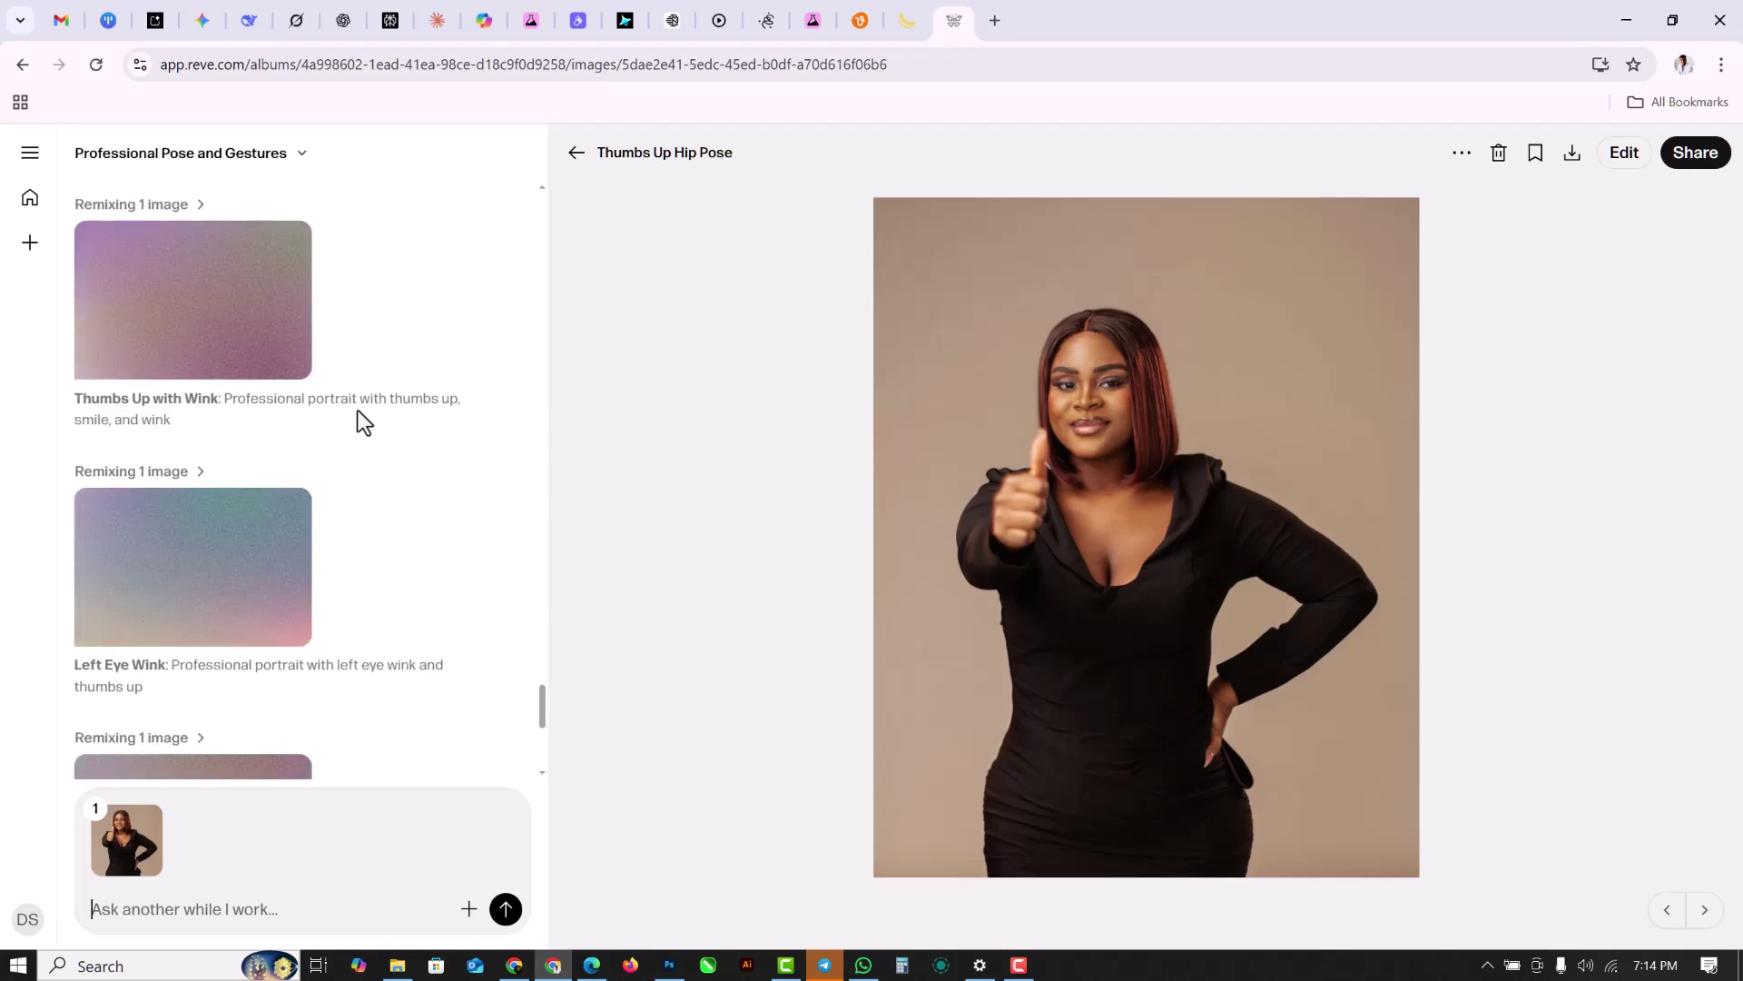
scroll(355, 414, down, 2)
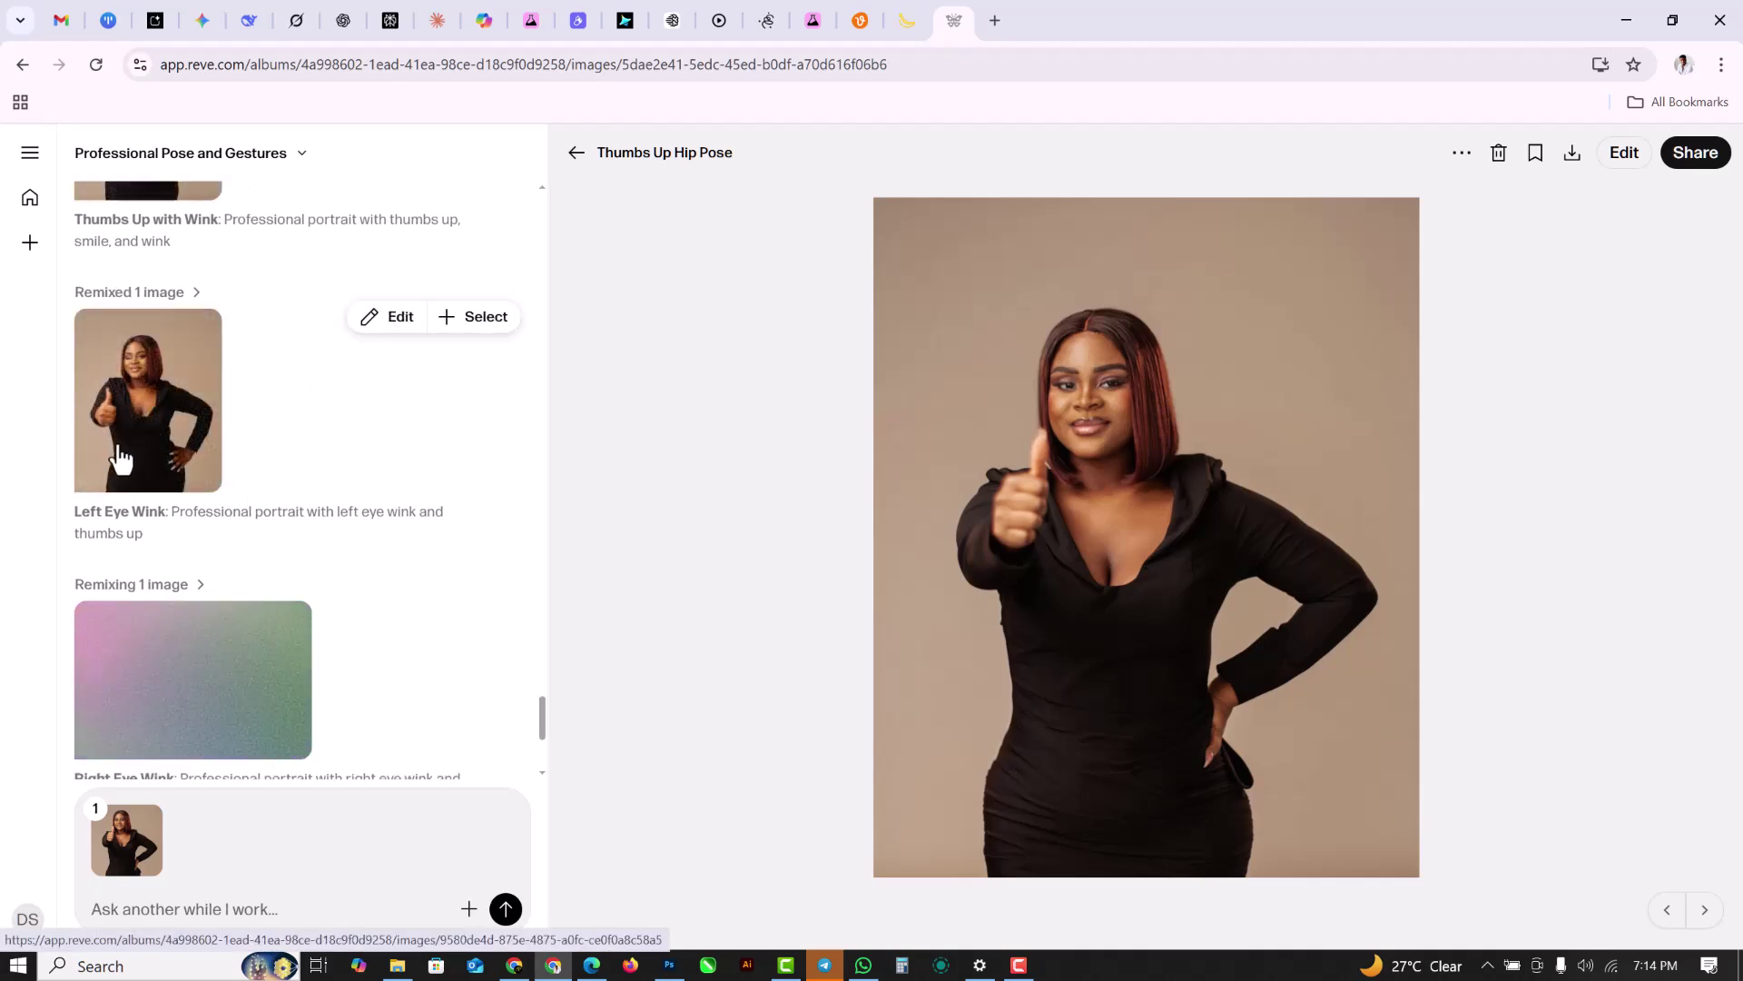
scroll(119, 456, up, 3)
scroll(119, 454, up, 1)
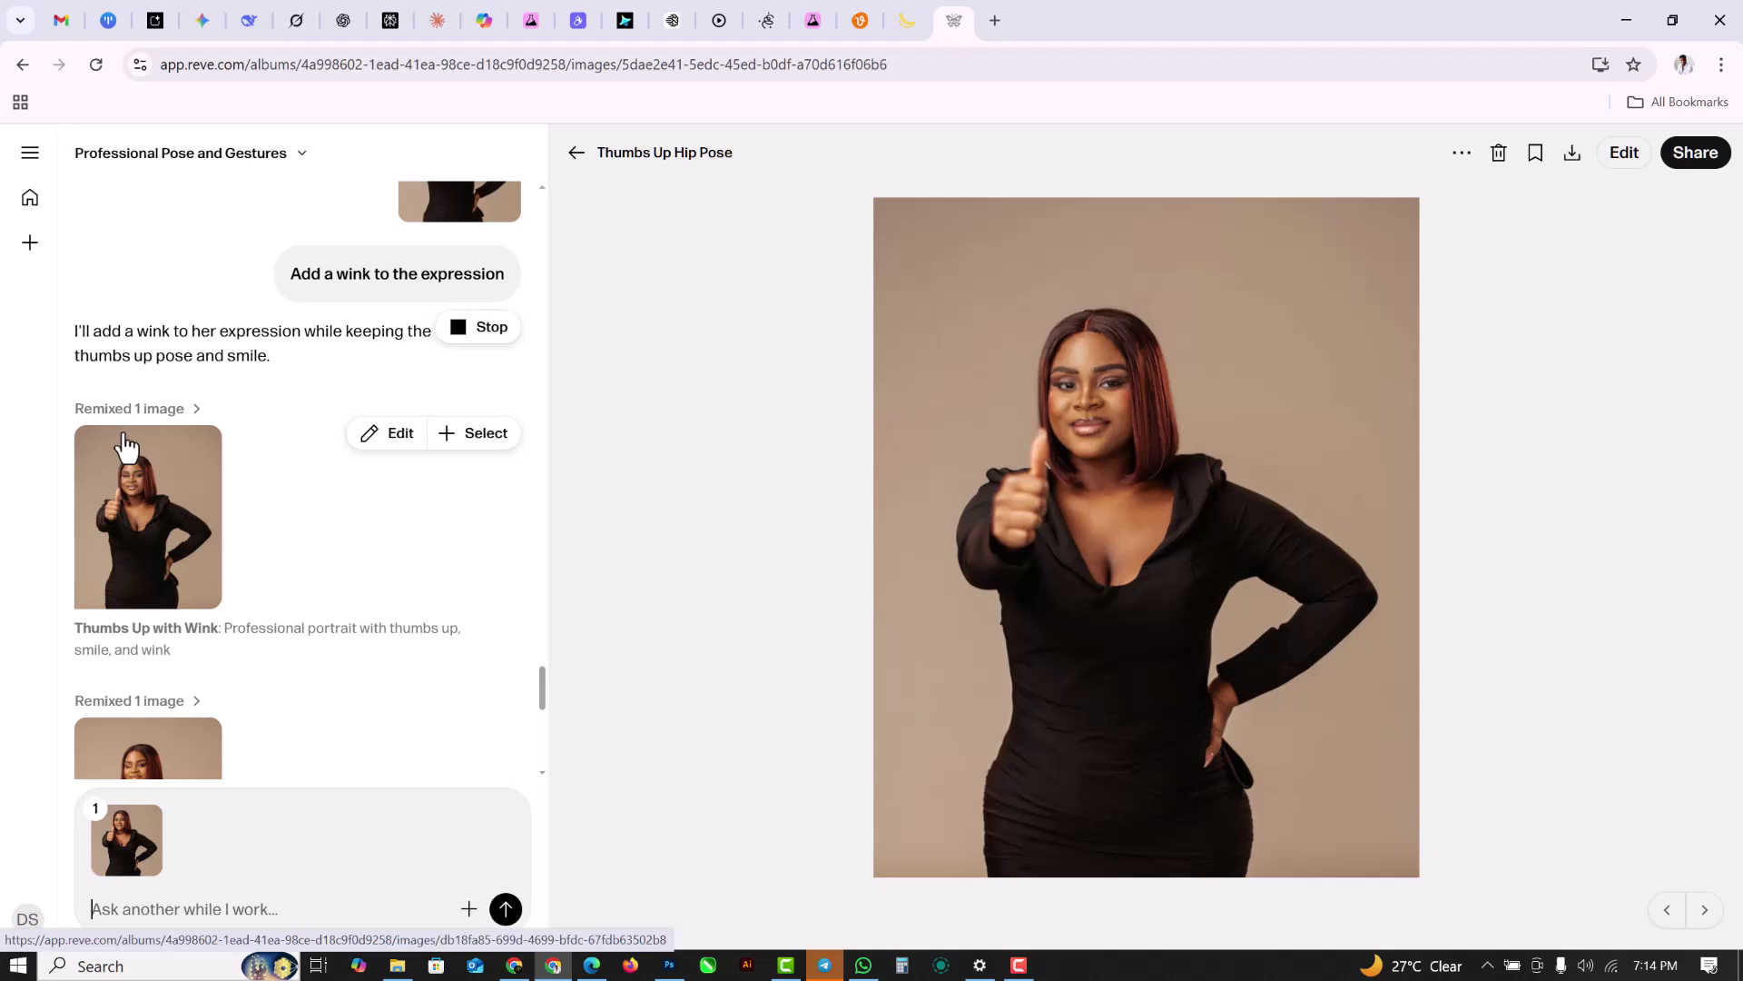
click(145, 513)
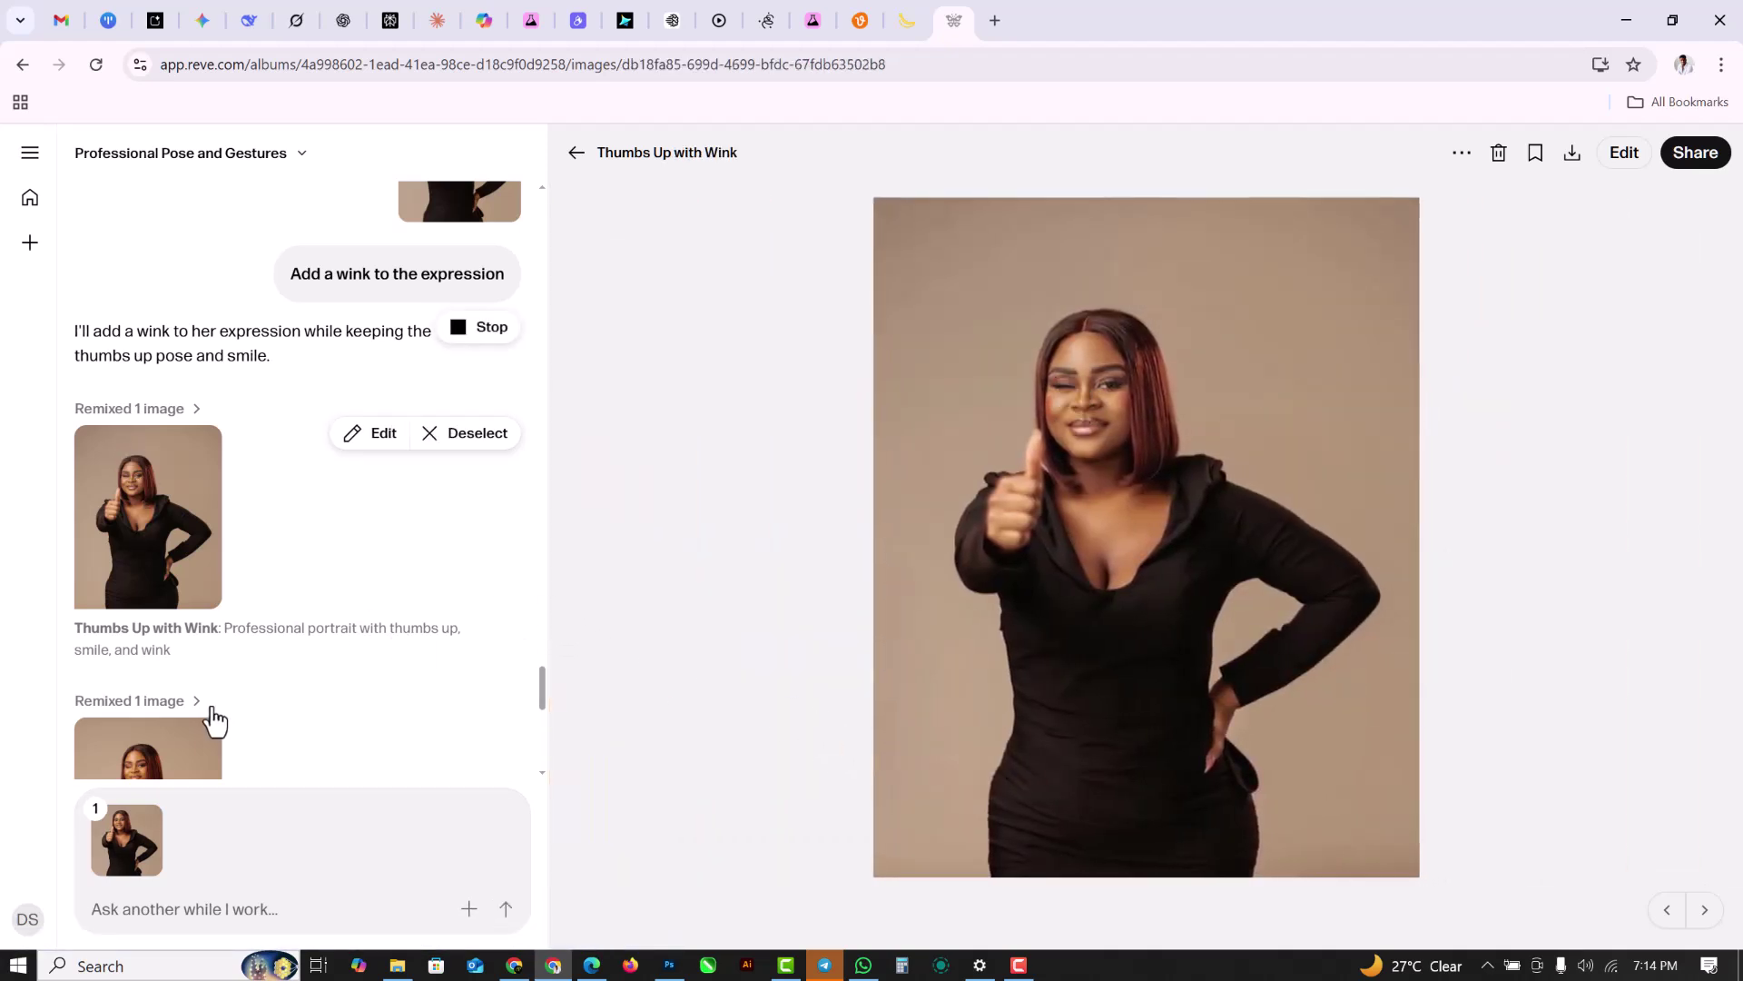
scroll(216, 582, down, 2)
click(185, 618)
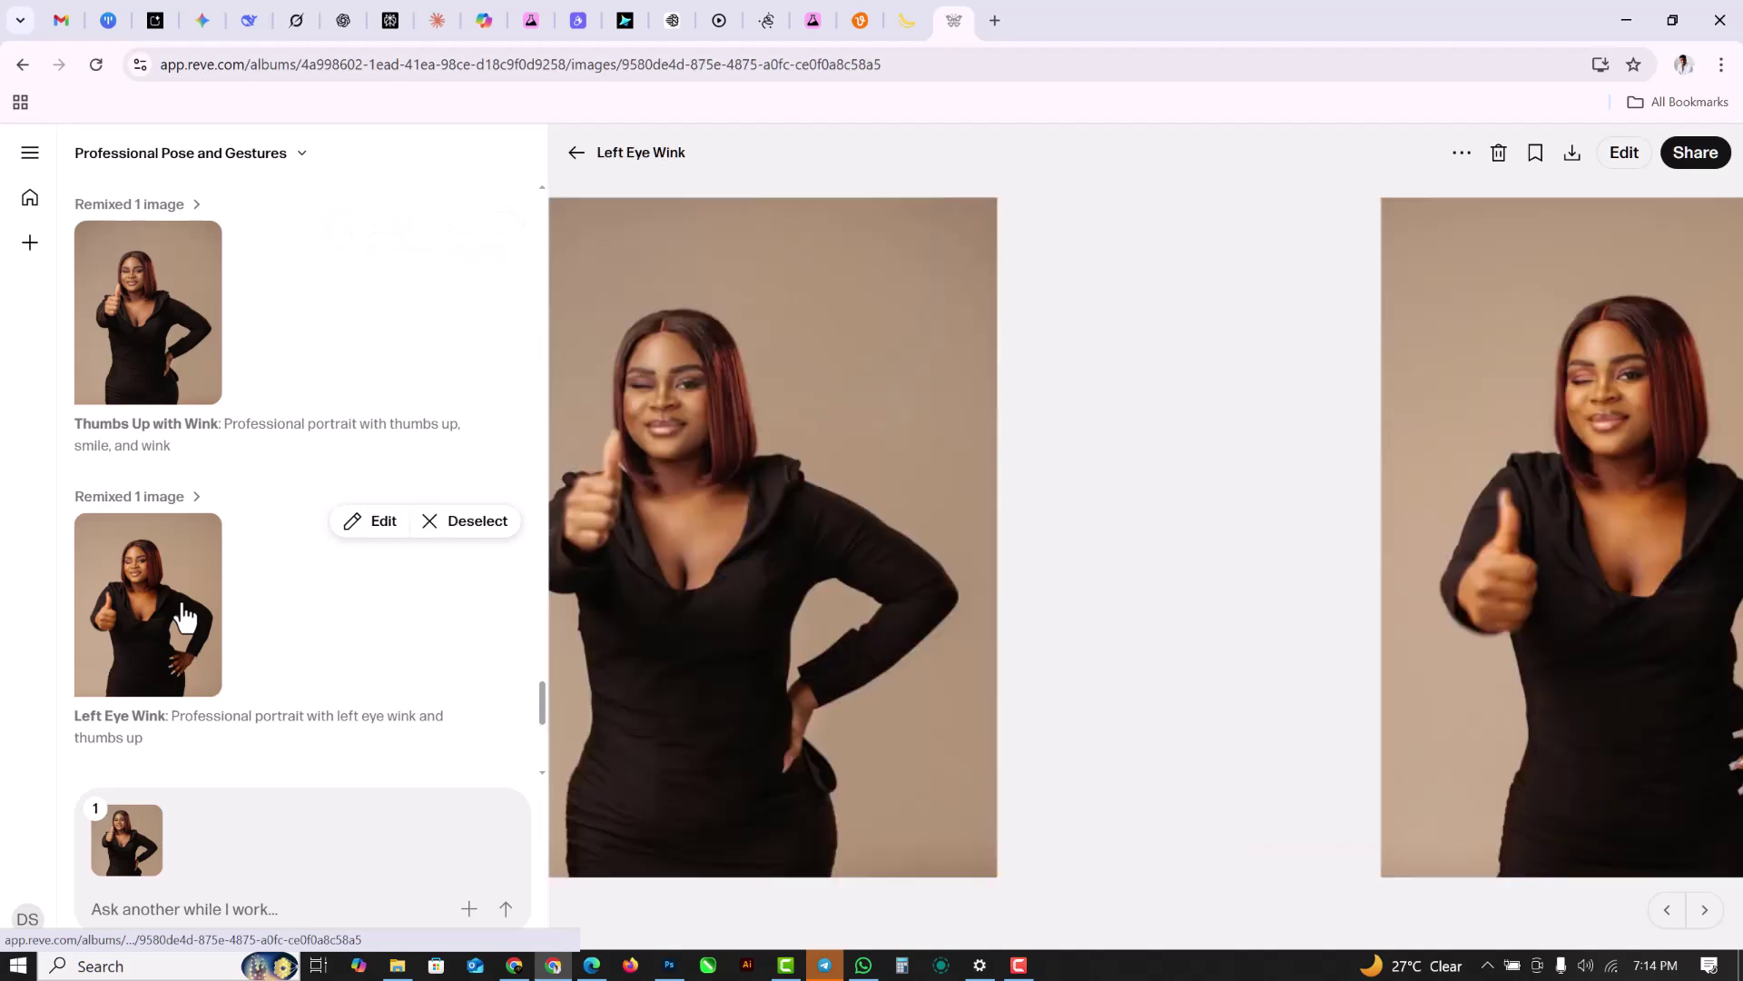
scroll(184, 613, down, 2)
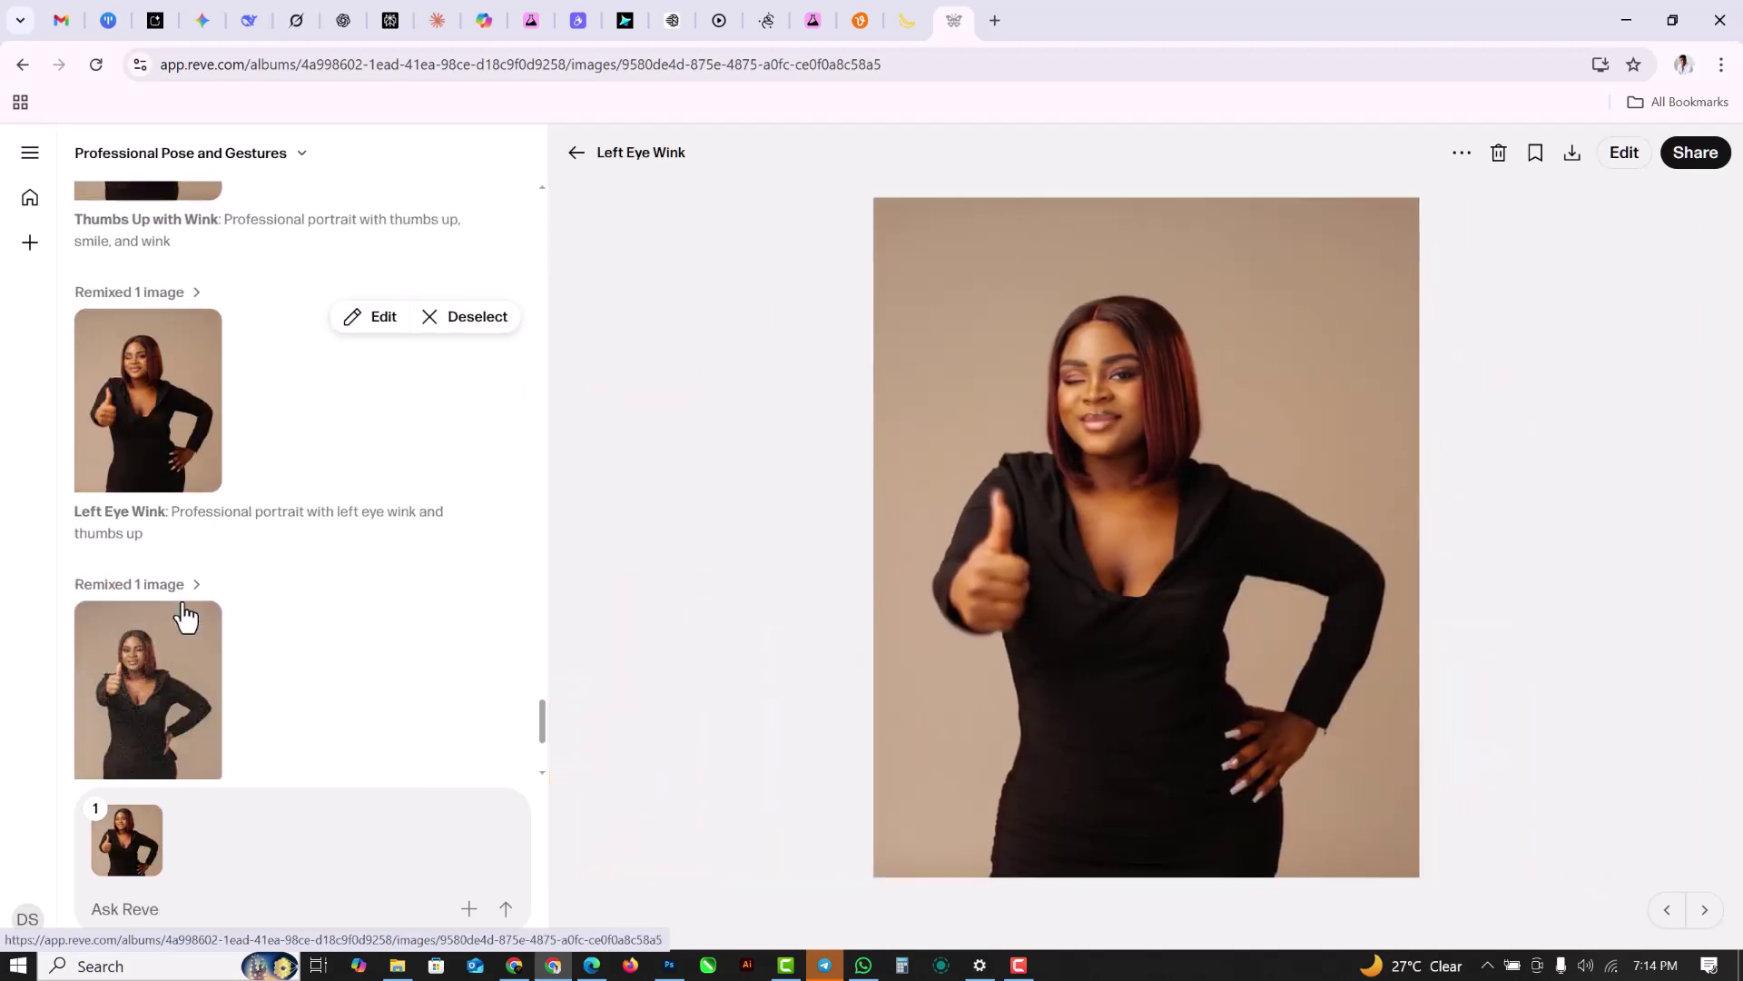
click(154, 714)
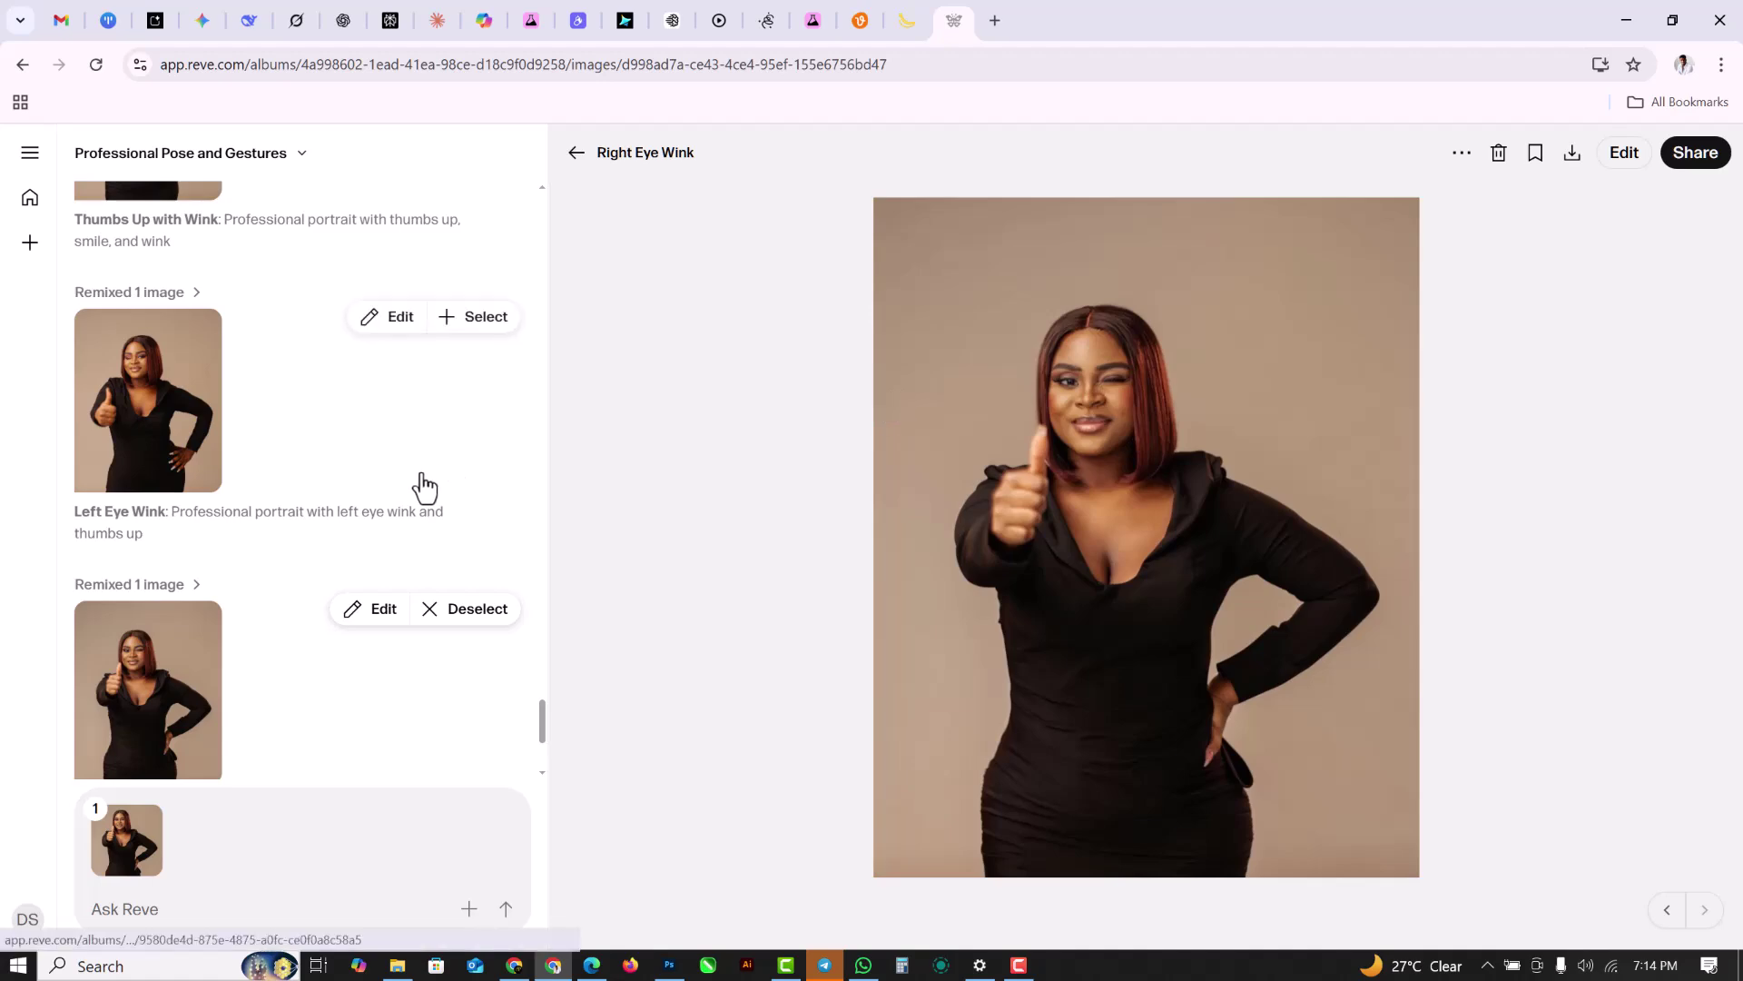
Look back through the conversation to the first variations and view the Thoughtful Hand to Face portrait at full size.
scroll(423, 488, up, 2)
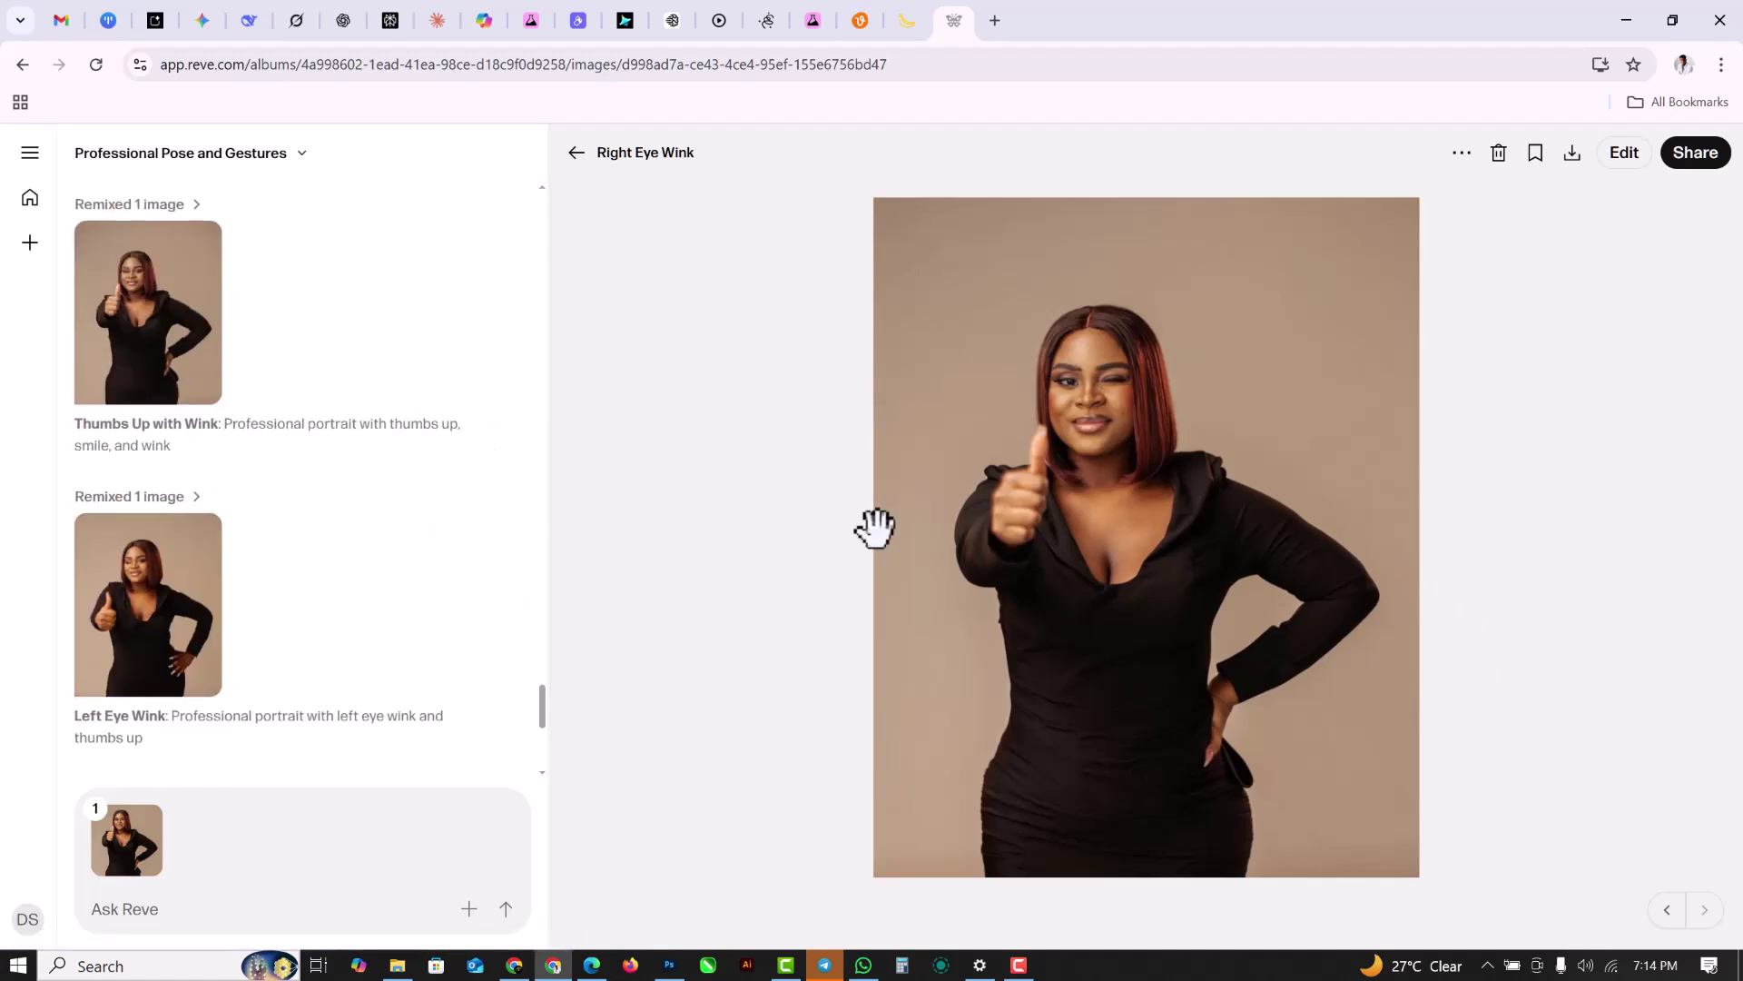
scroll(172, 336, up, 6)
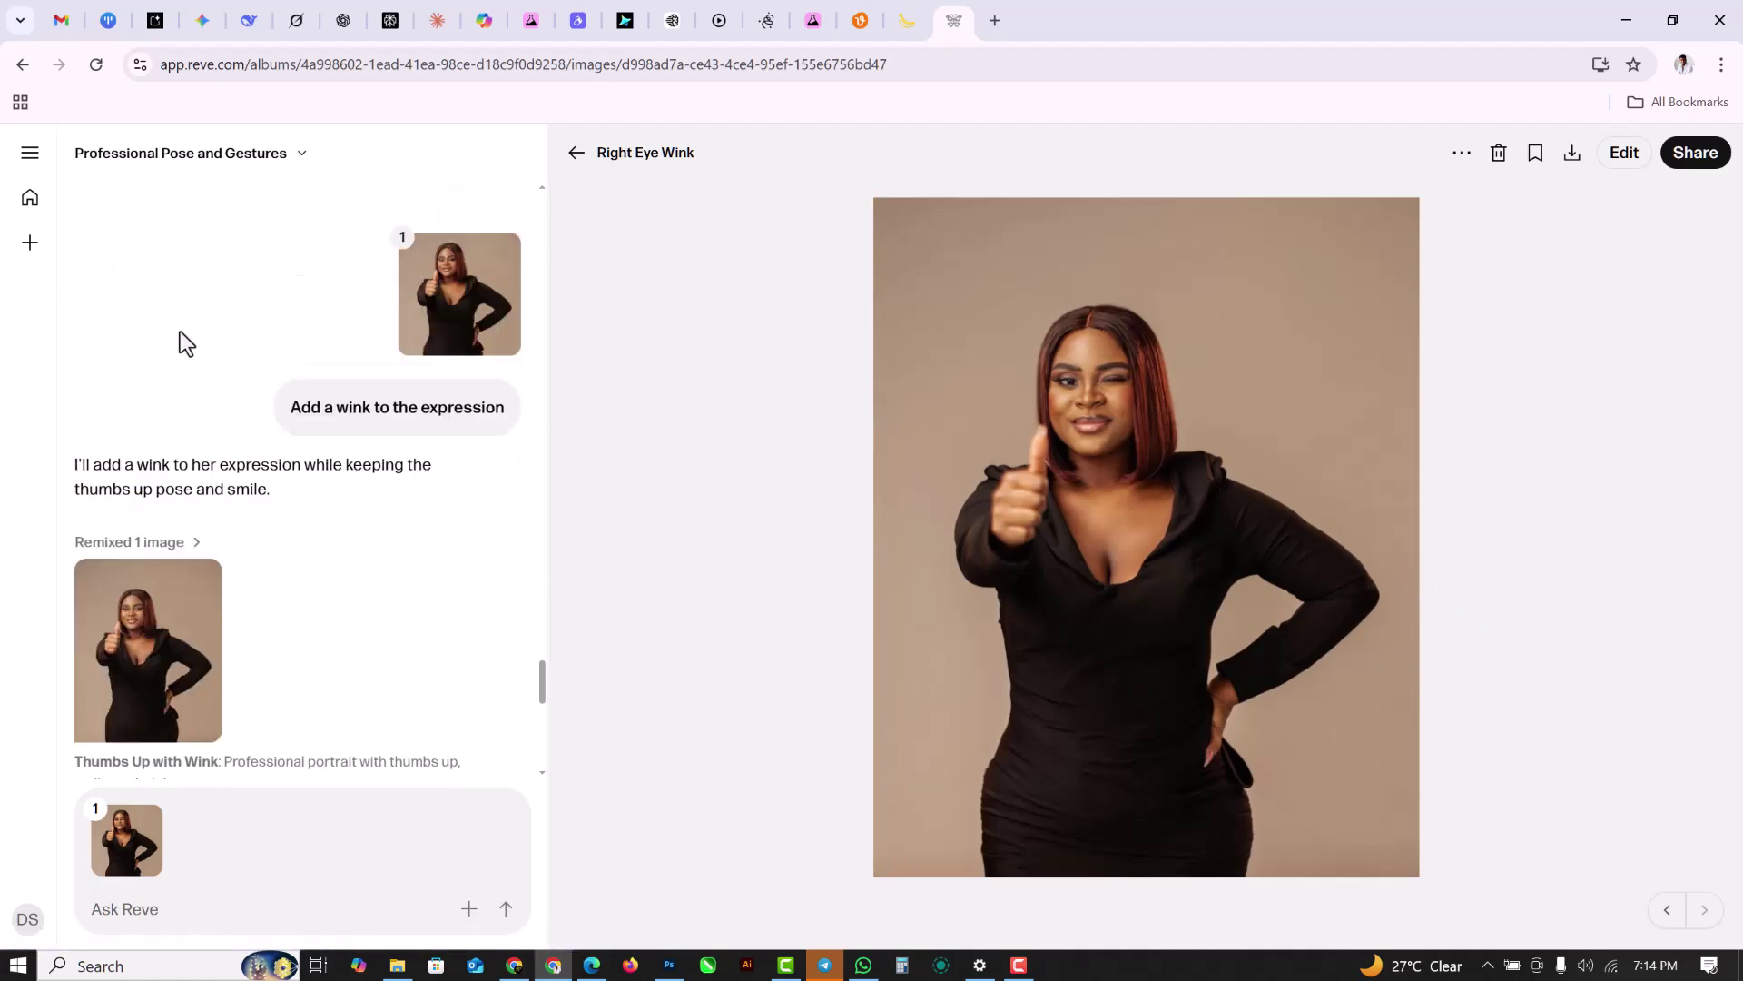
scroll(181, 332, up, 15)
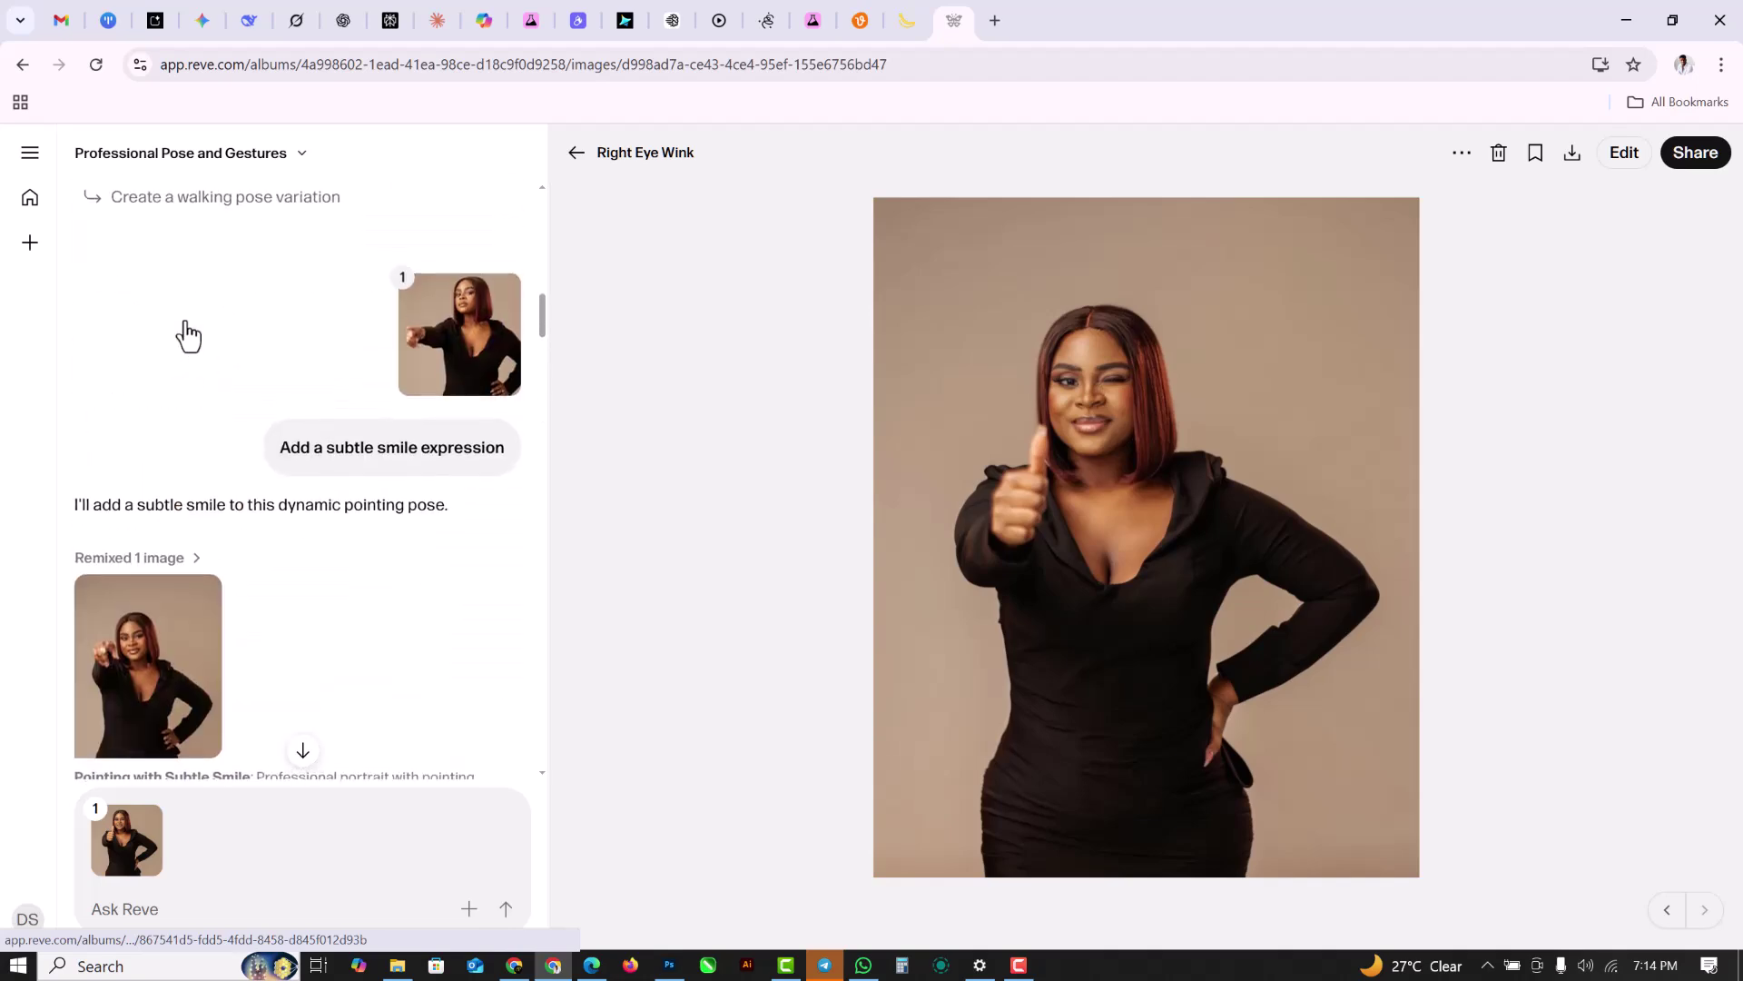
scroll(173, 354, up, 3)
scroll(171, 363, down, 4)
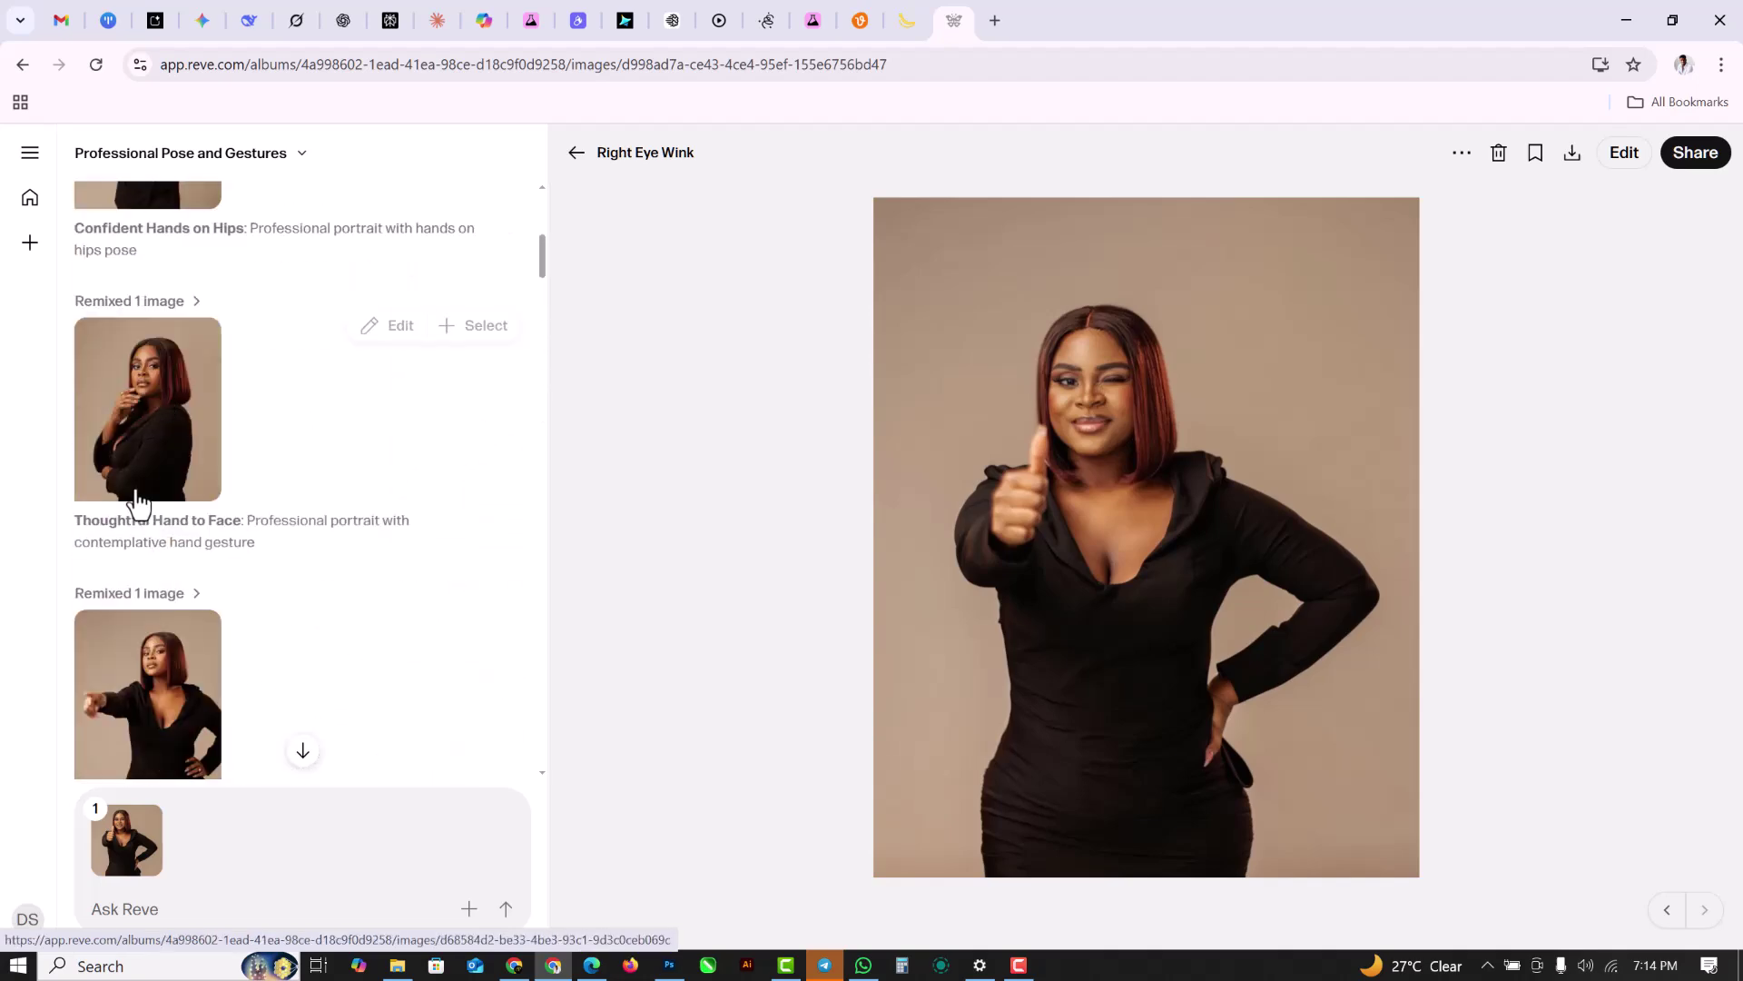
click(150, 435)
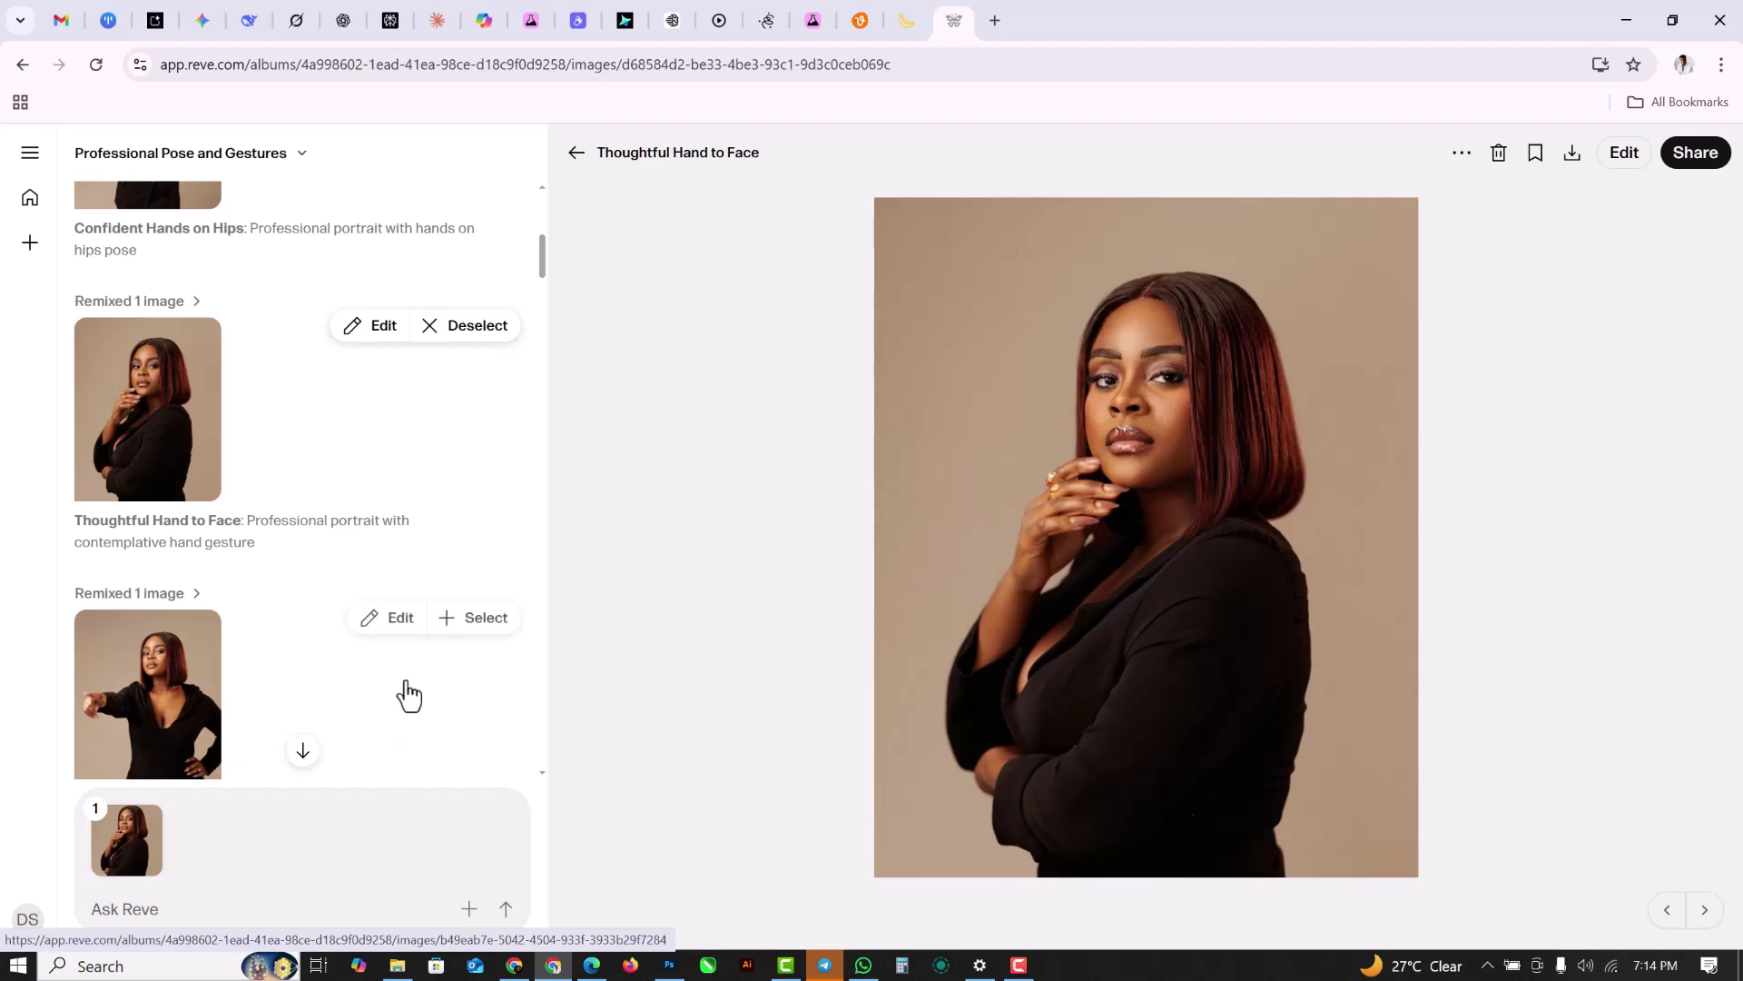
scroll(405, 693, down, 5)
scroll(406, 690, up, 5)
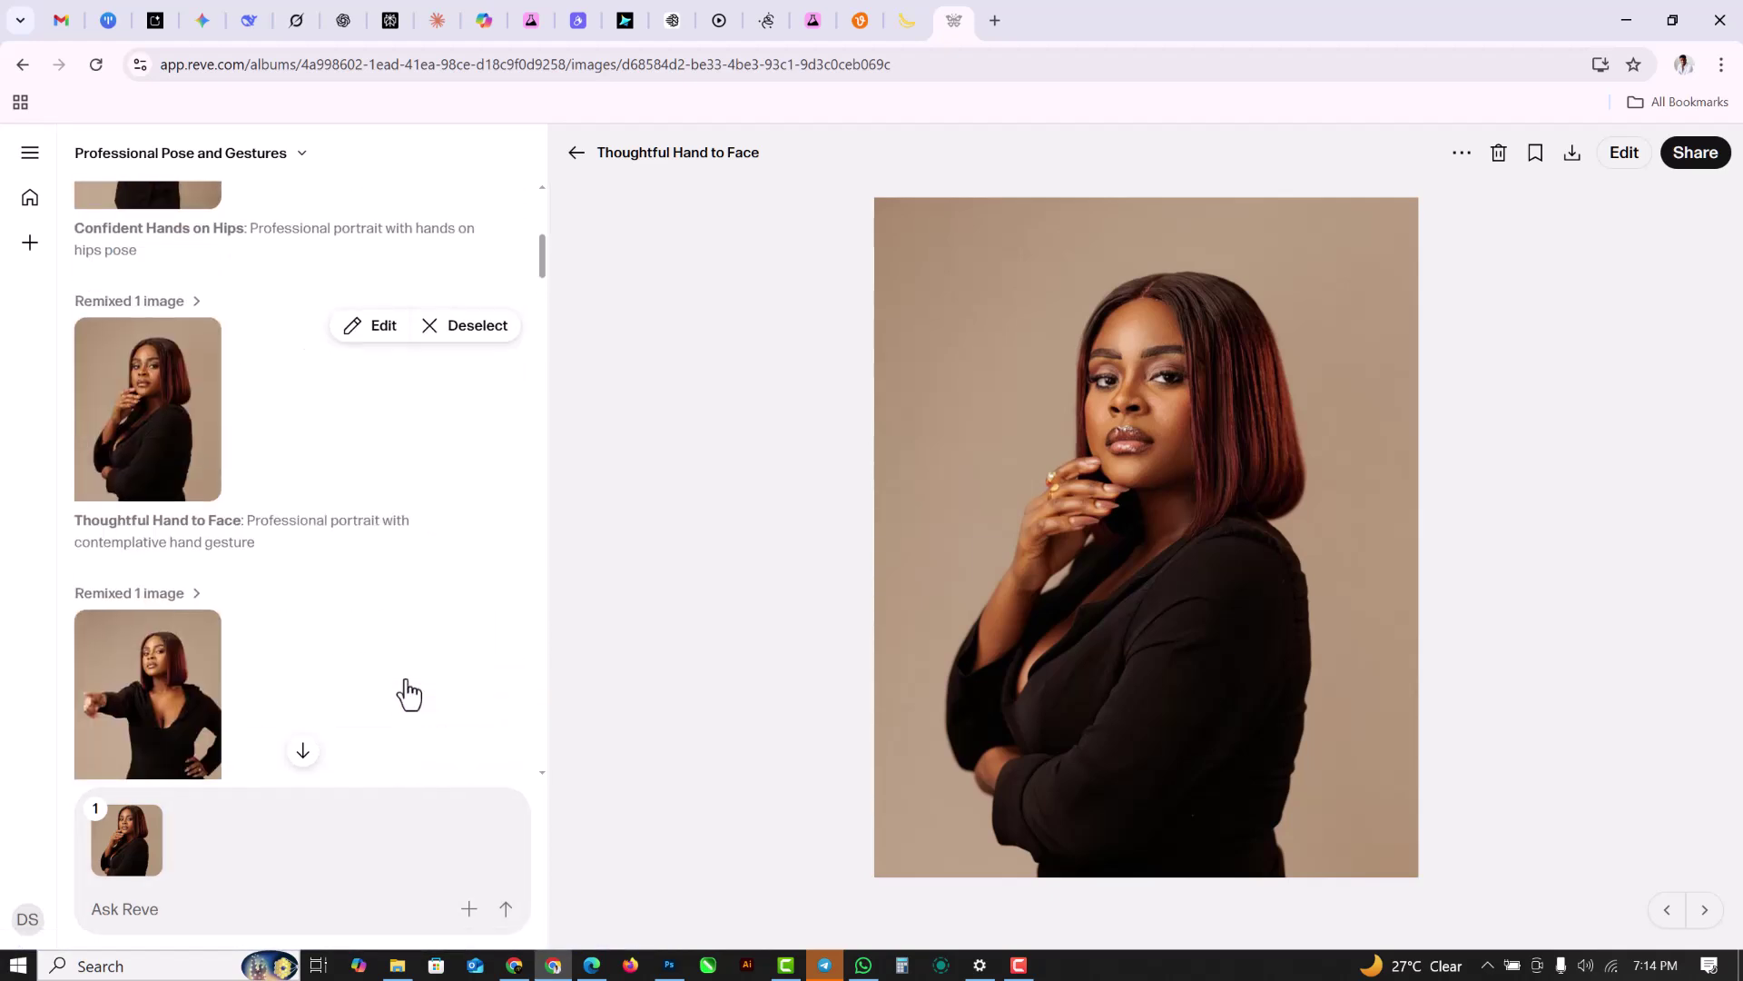
View the original uploaded portrait of the woman, then the Confident Hands on Hips and Dynamic Pointing Pose variations at full size.
scroll(409, 694, up, 5)
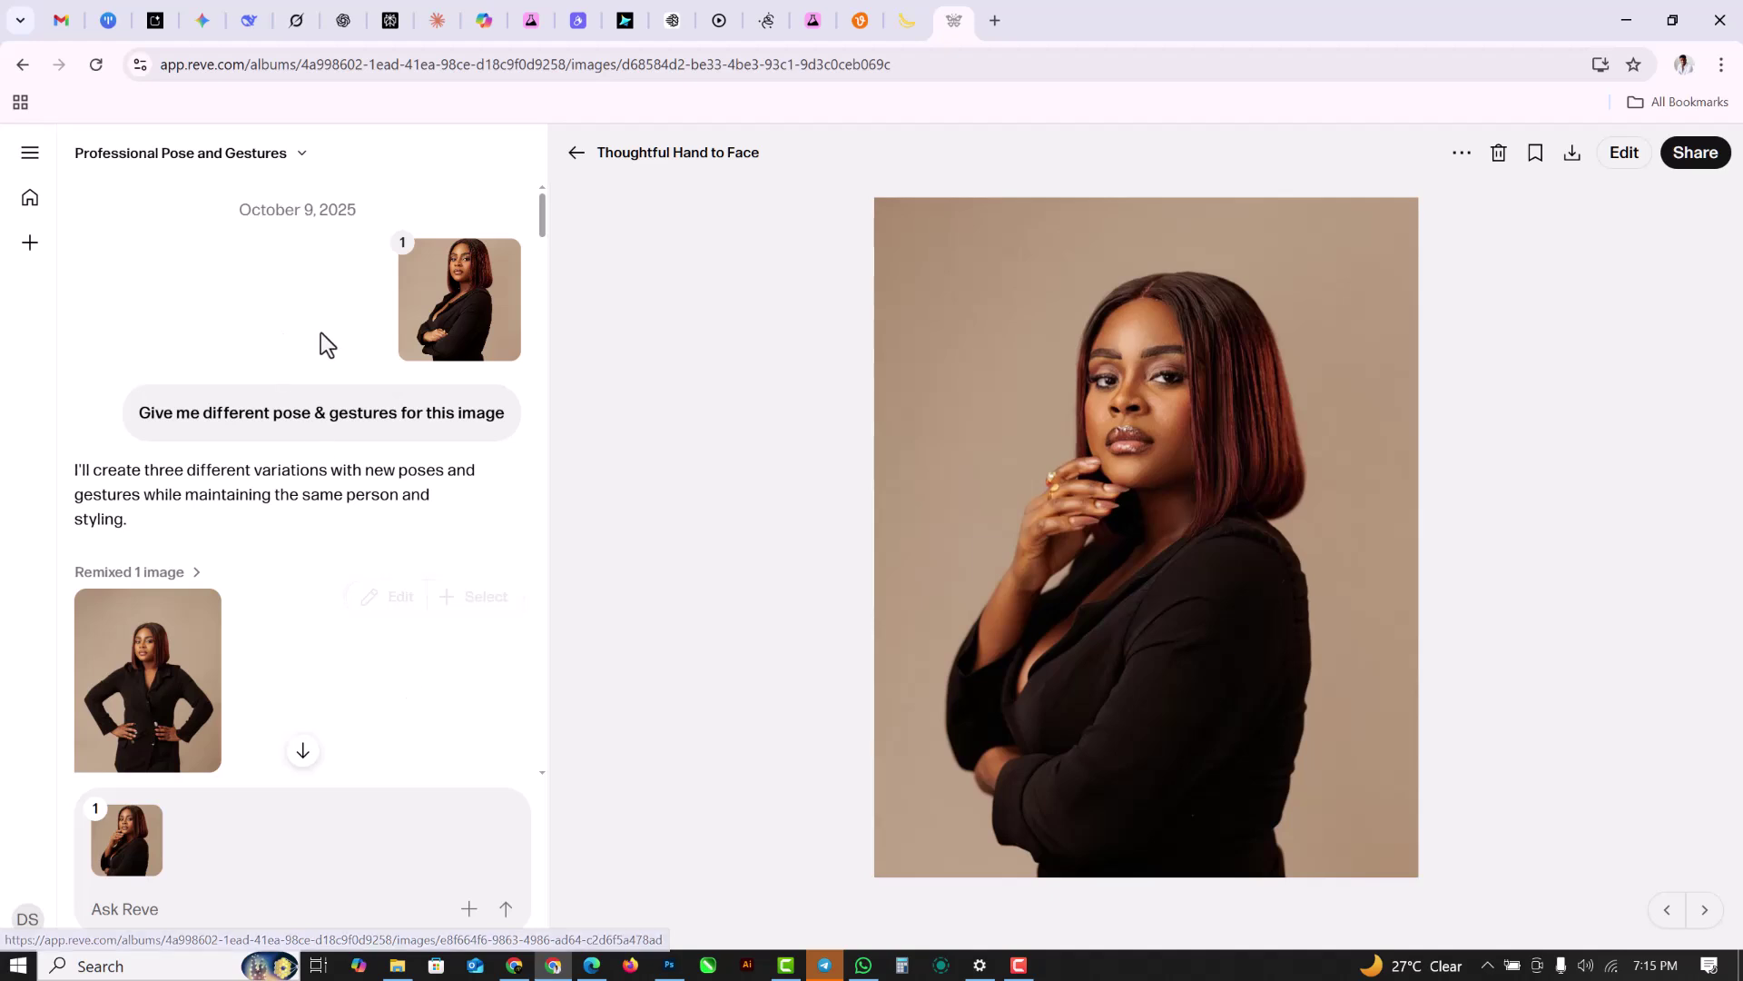
click(463, 299)
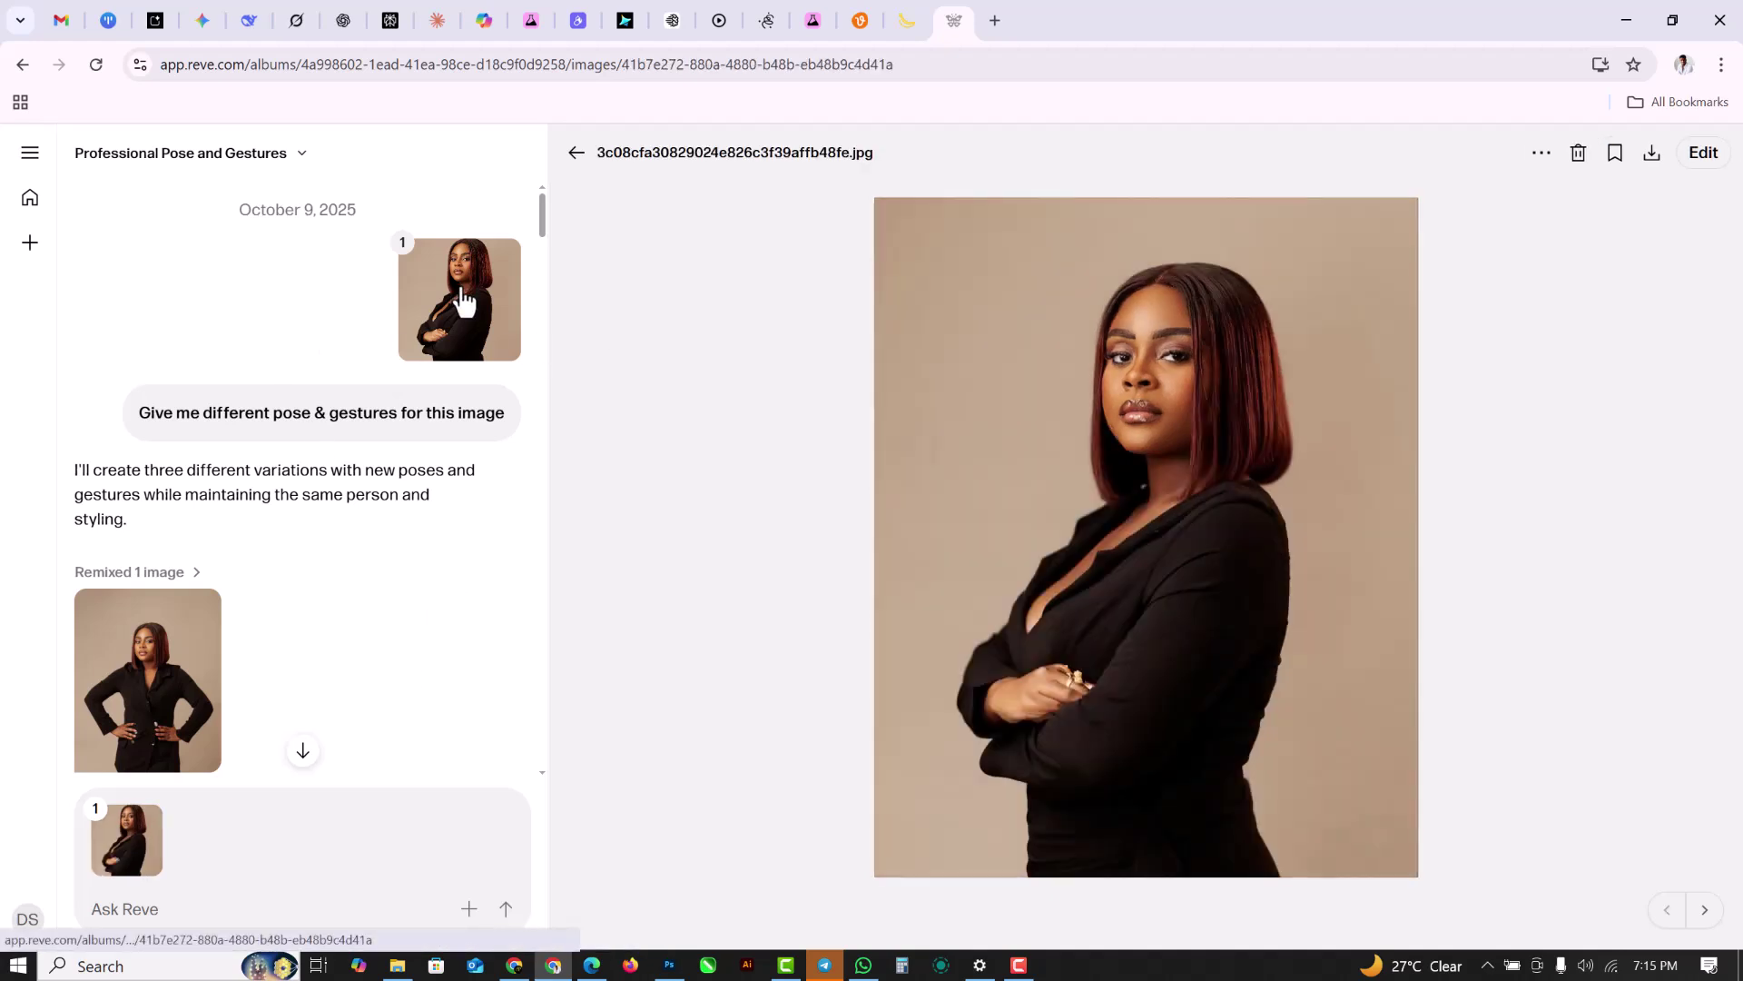
click(154, 677)
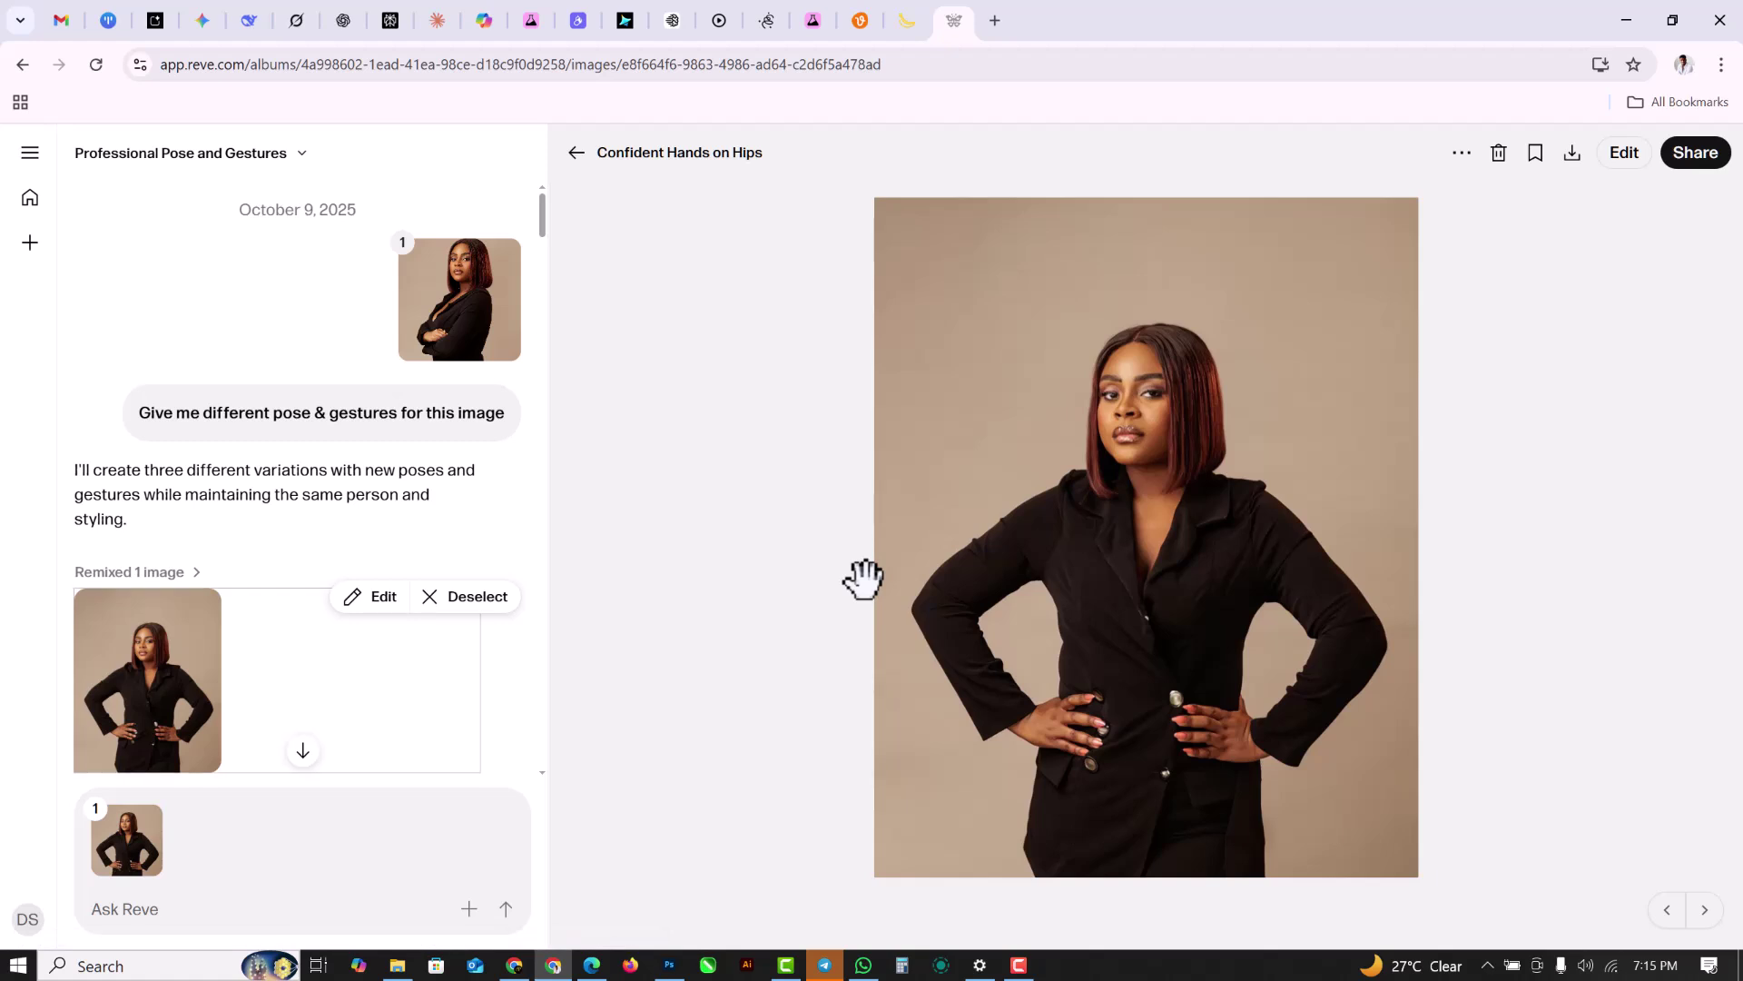
scroll(273, 681, down, 3)
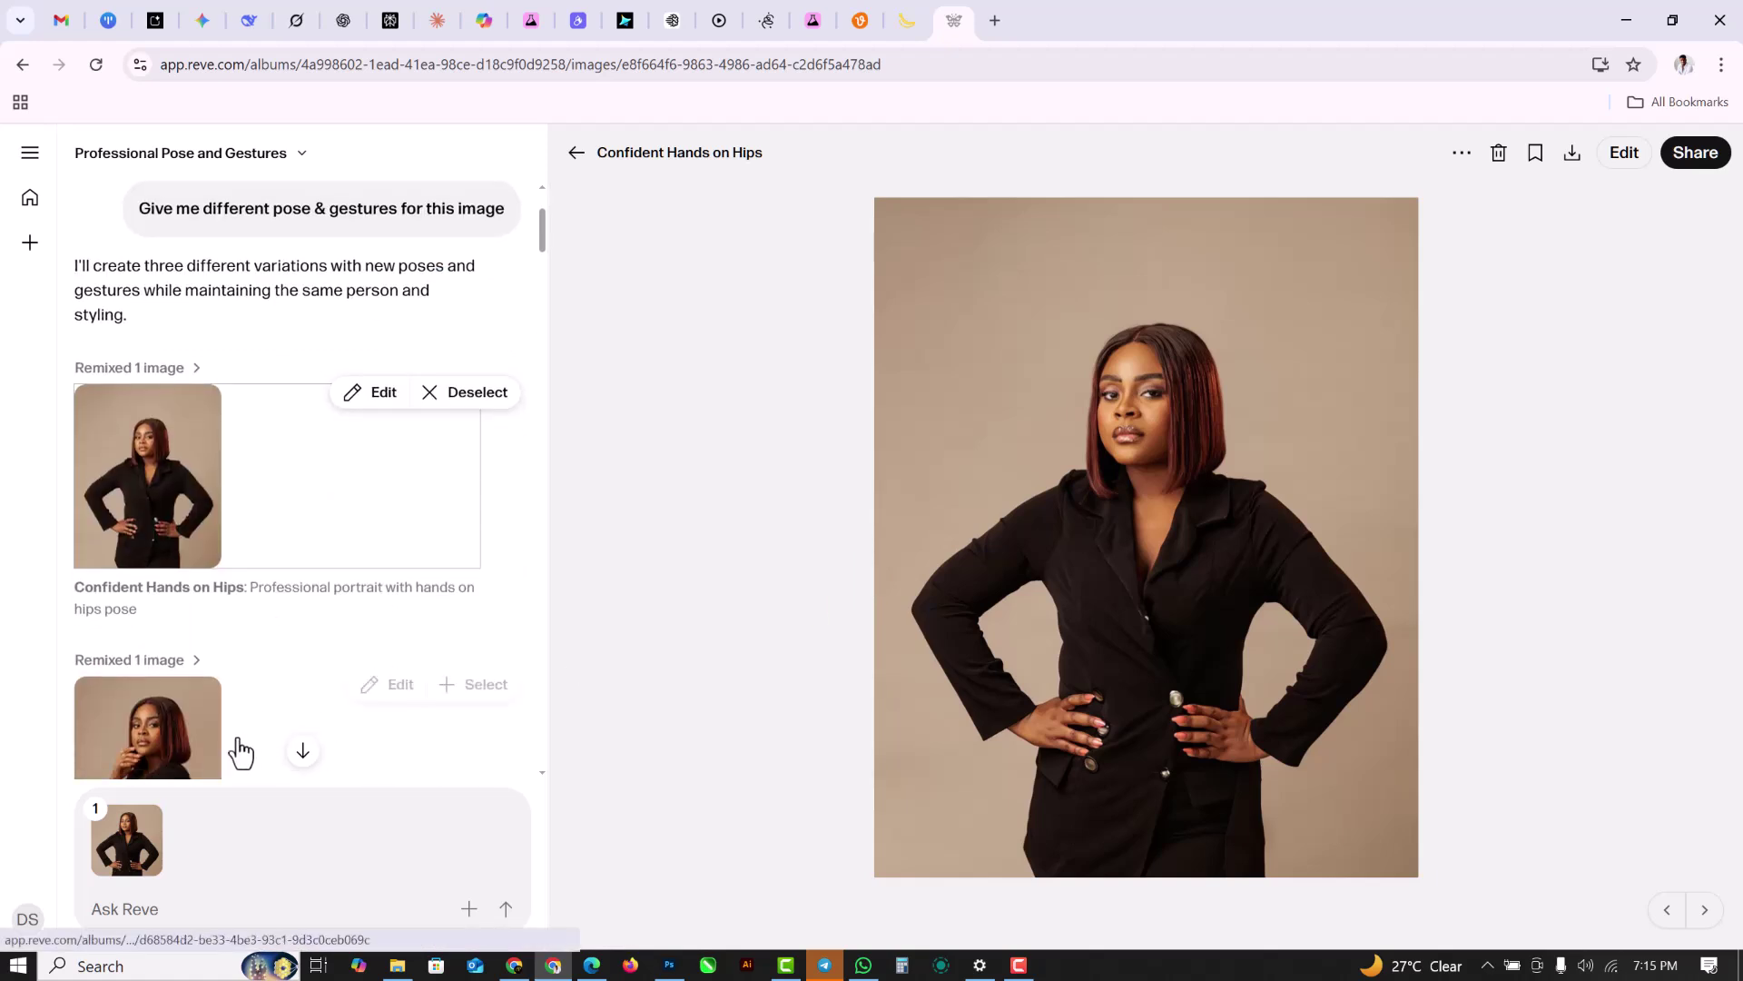
scroll(204, 690, down, 4)
click(185, 553)
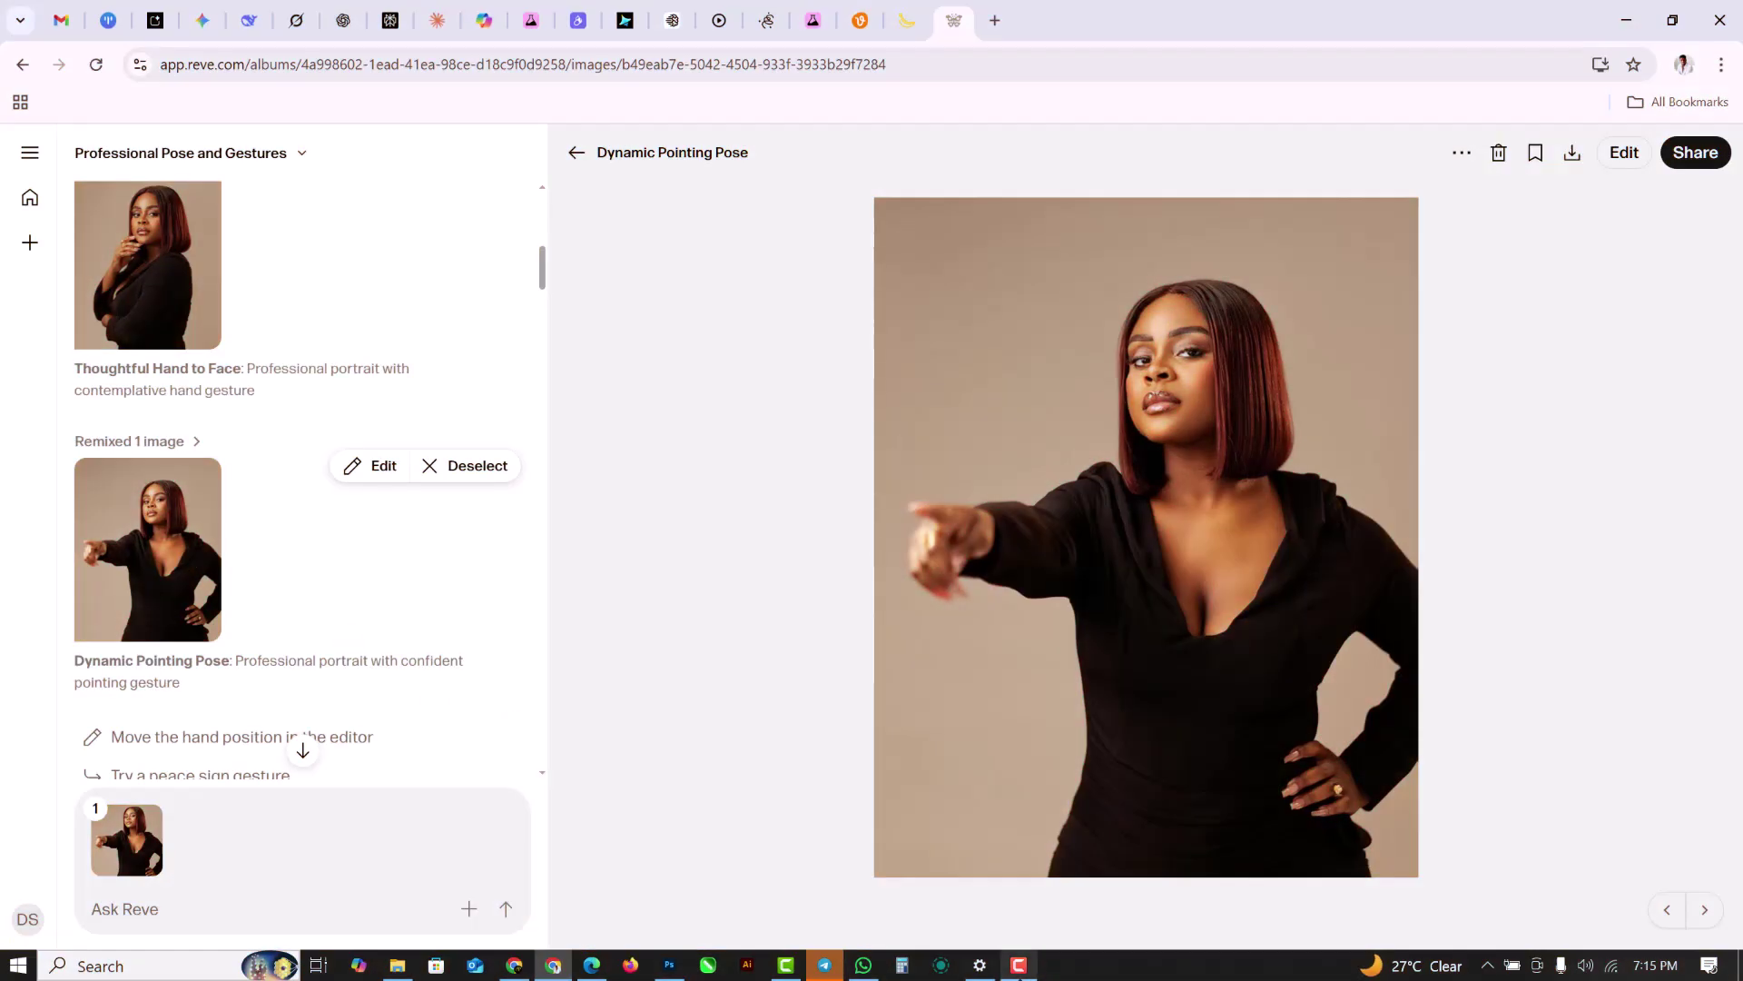
click(1023, 976)
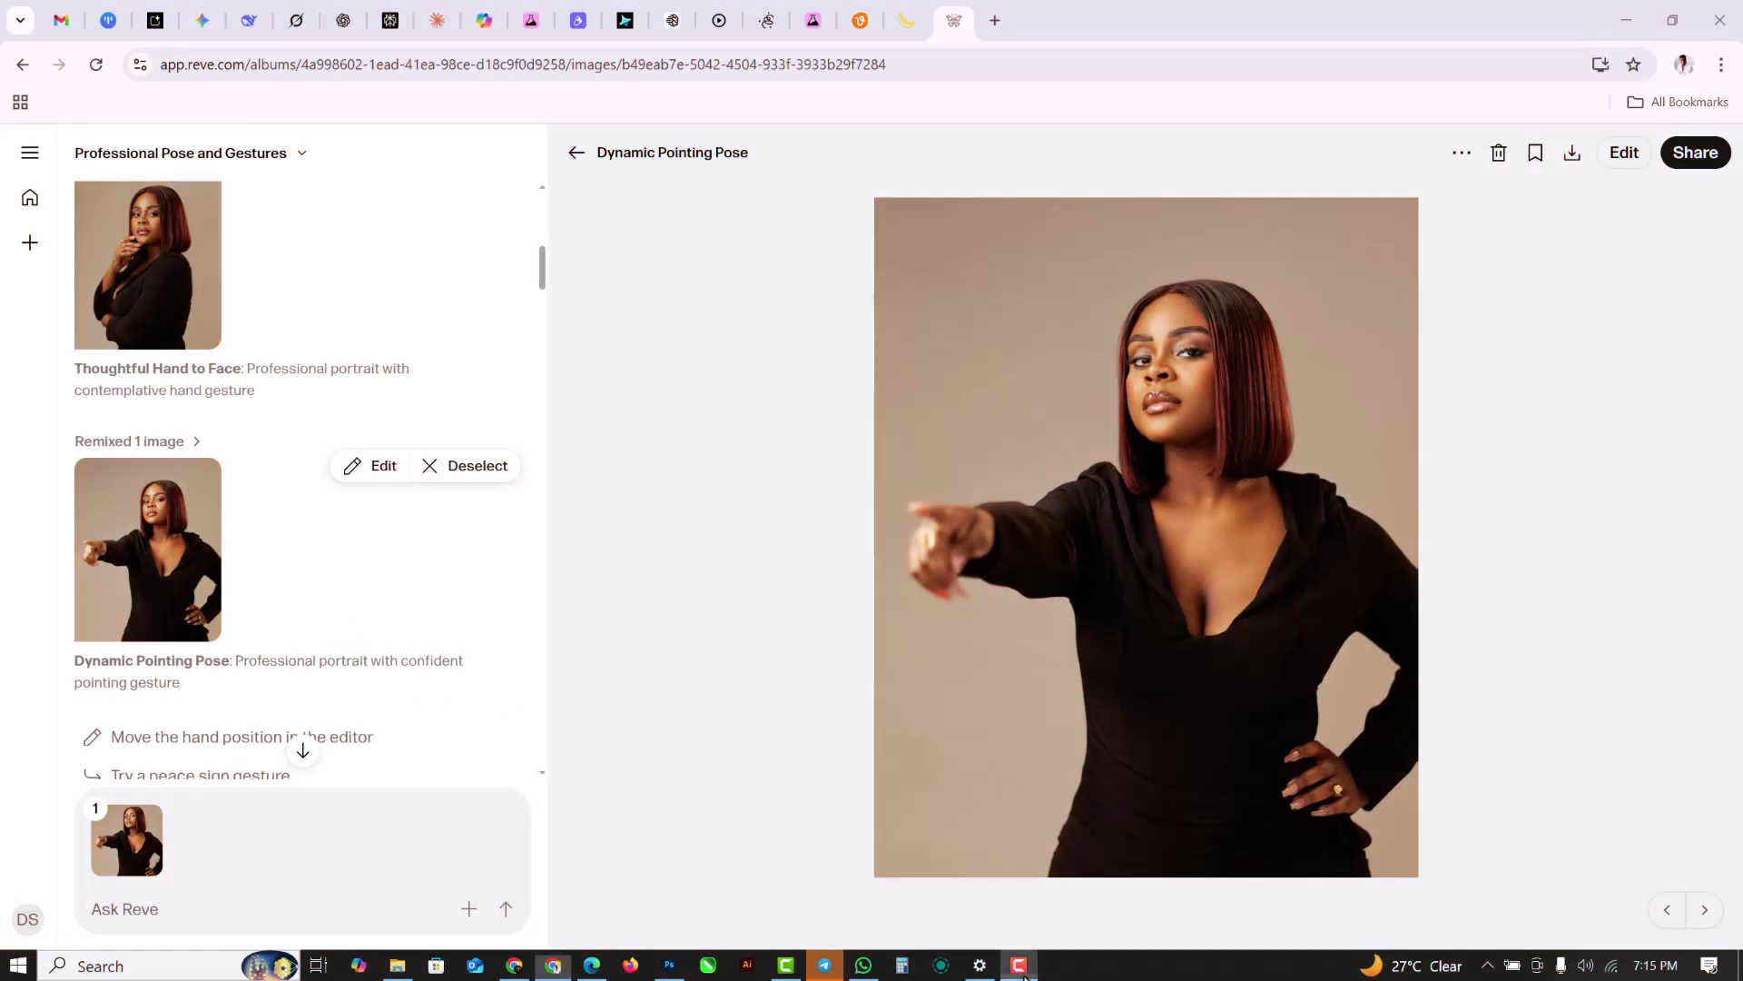